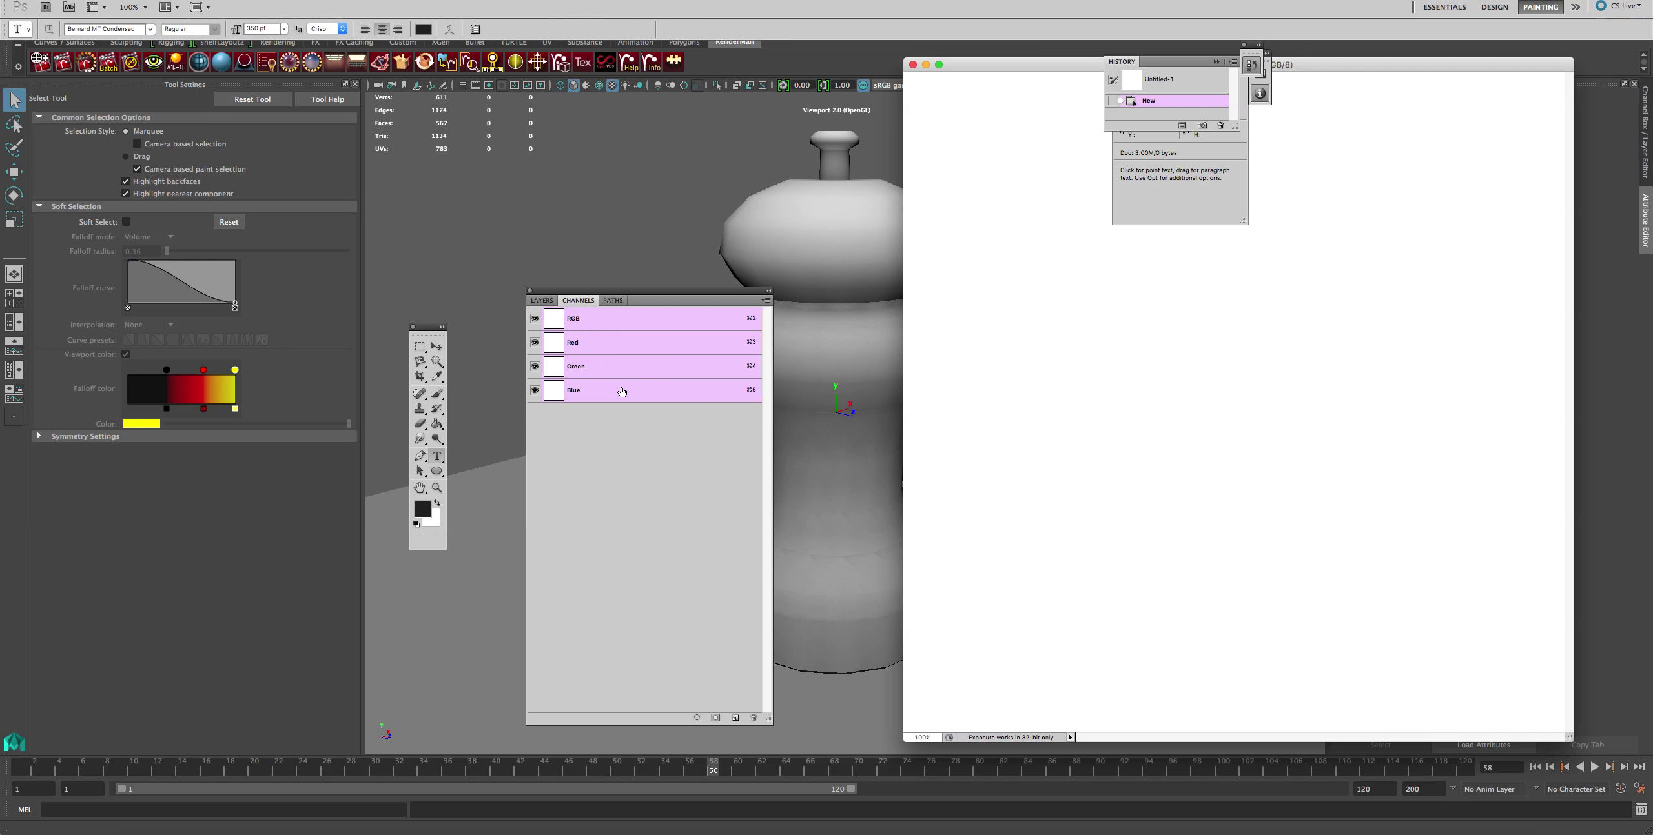
# - Switch to Maya and select the salt dispenser mesh
pyautogui.moveTo(596, 182); pyautogui.dragTo(720, 222)
pyautogui.click(838, 252)
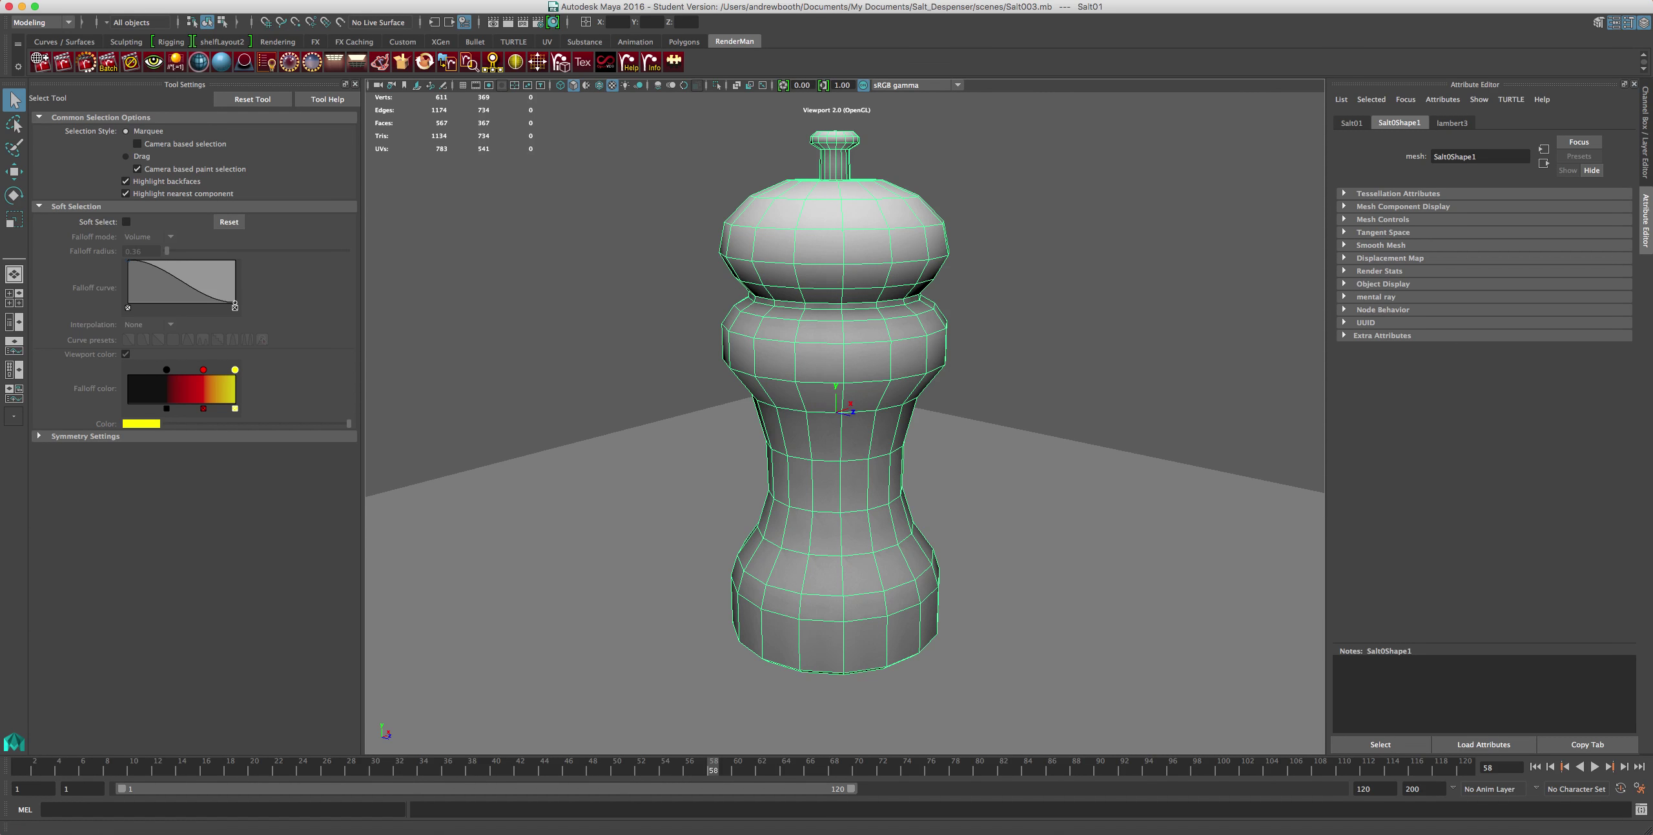
# - Bring up the browser's normal map image results and open the 1024 × 1024 quilted example from smartjava.org
pyautogui.moveTo(1652, 5); pyautogui.dragTo(1406, 6)
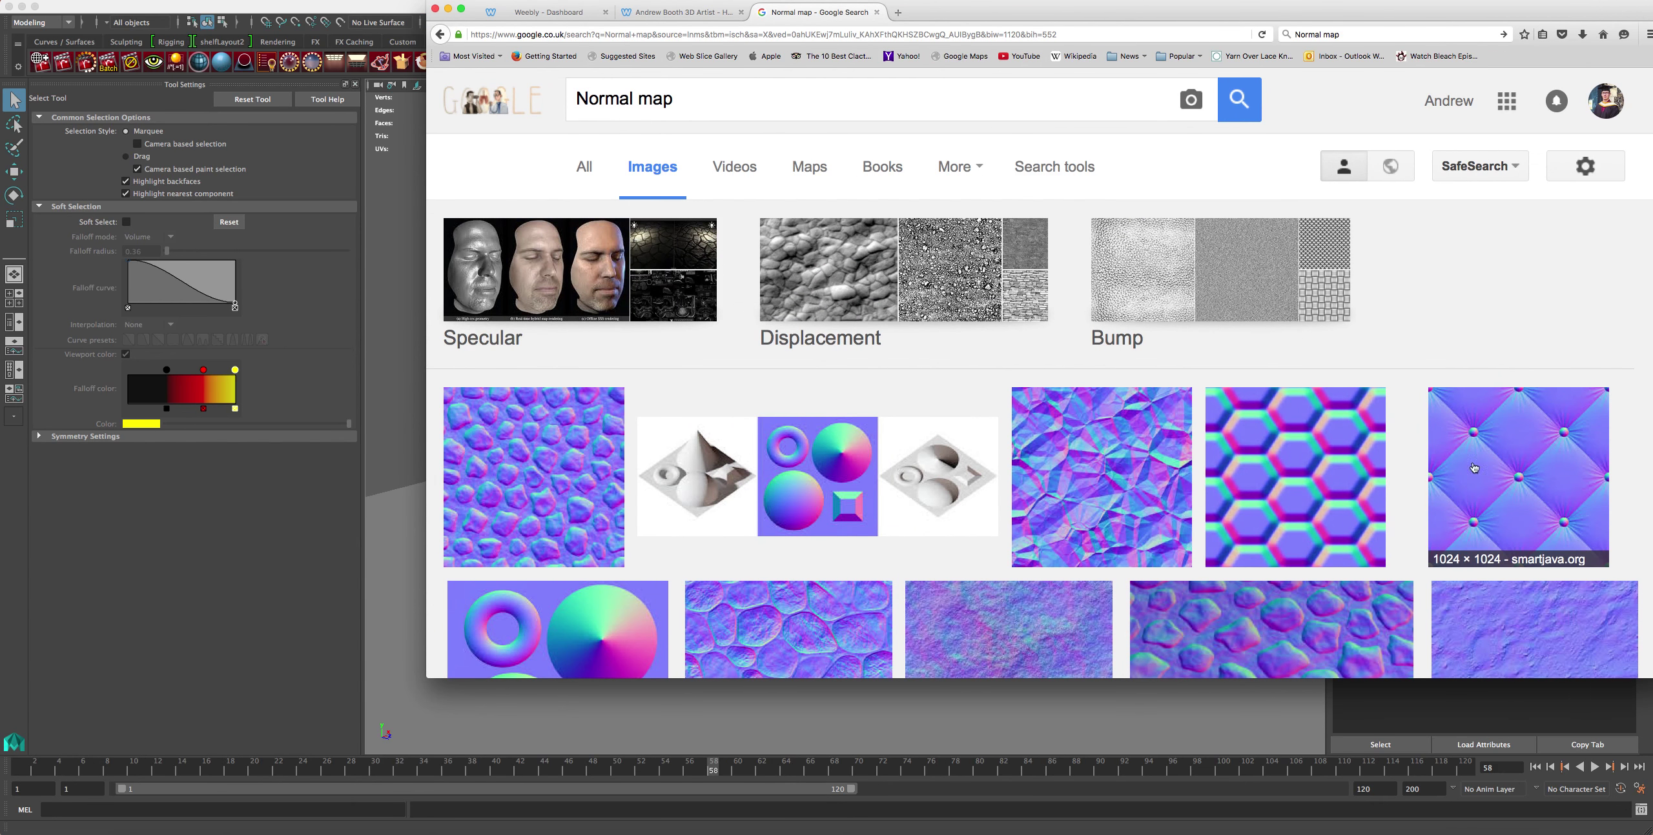
pyautogui.scroll(-2, 1459, 481)
pyautogui.scroll(-10, 1458, 481)
pyautogui.scroll(9, 1472, 439)
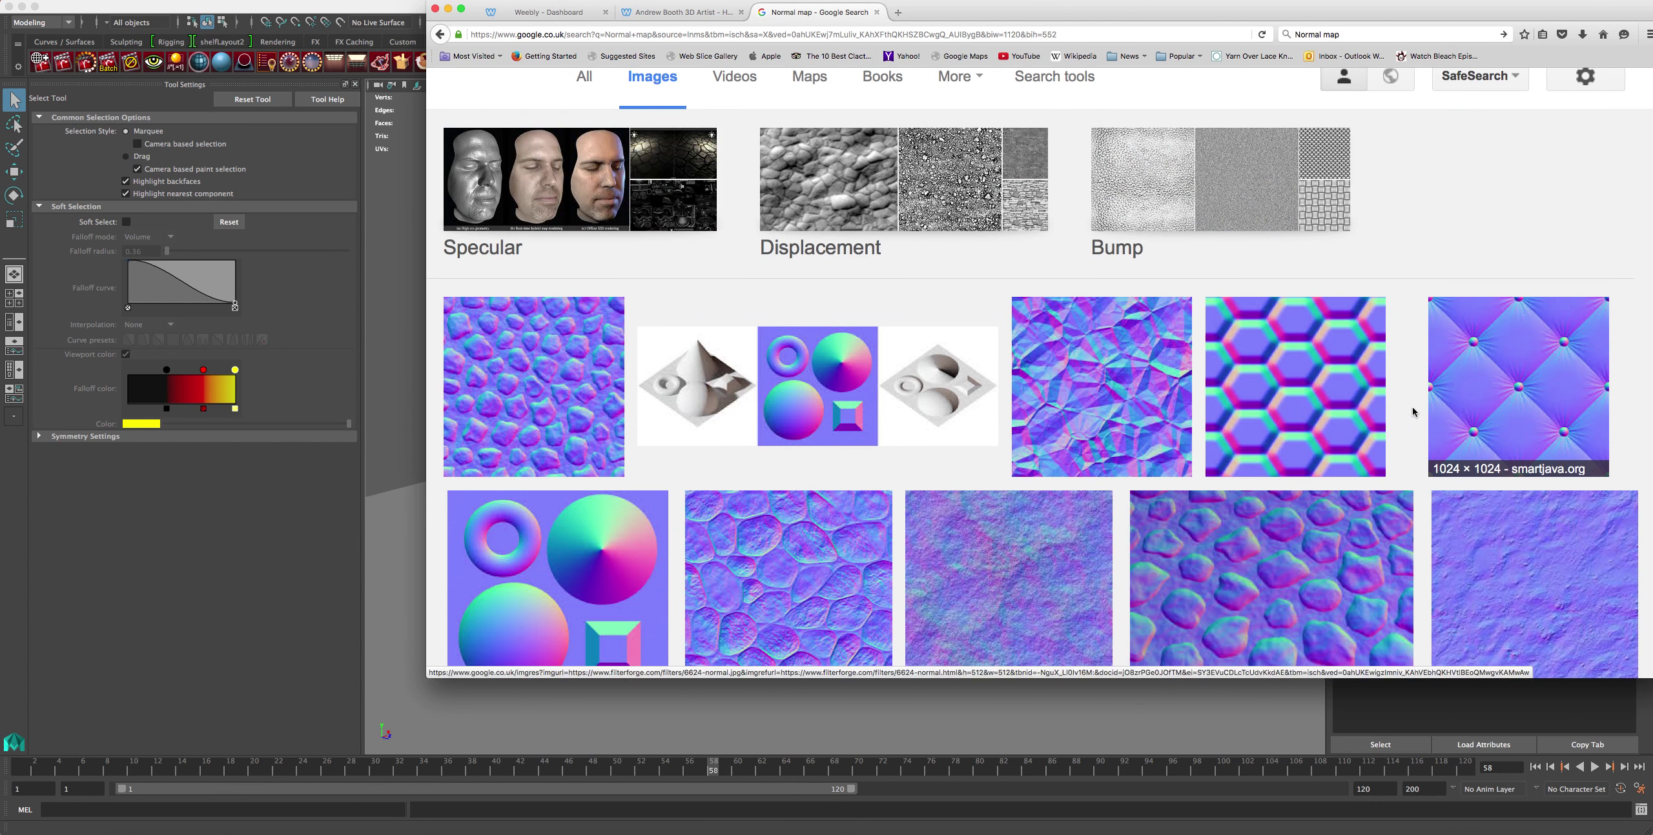
pyautogui.click(1488, 396)
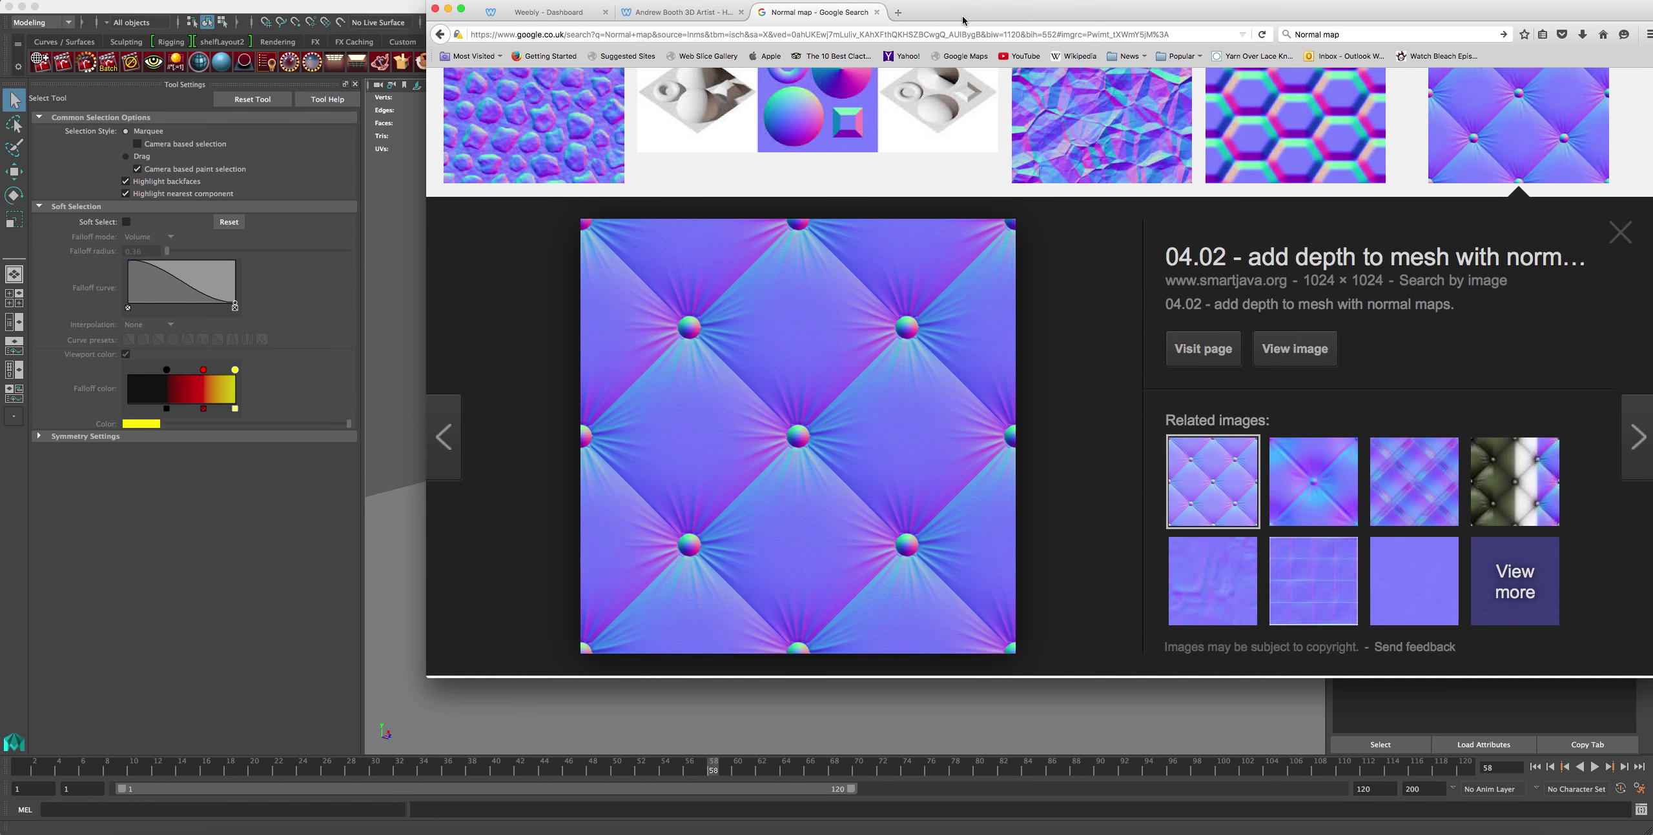
# - Place the browser window beside the salt dispenser to compare the normal map with the mesh, then return to Maya and examine the model
pyautogui.moveTo(961, 20); pyautogui.dragTo(1616, 52)
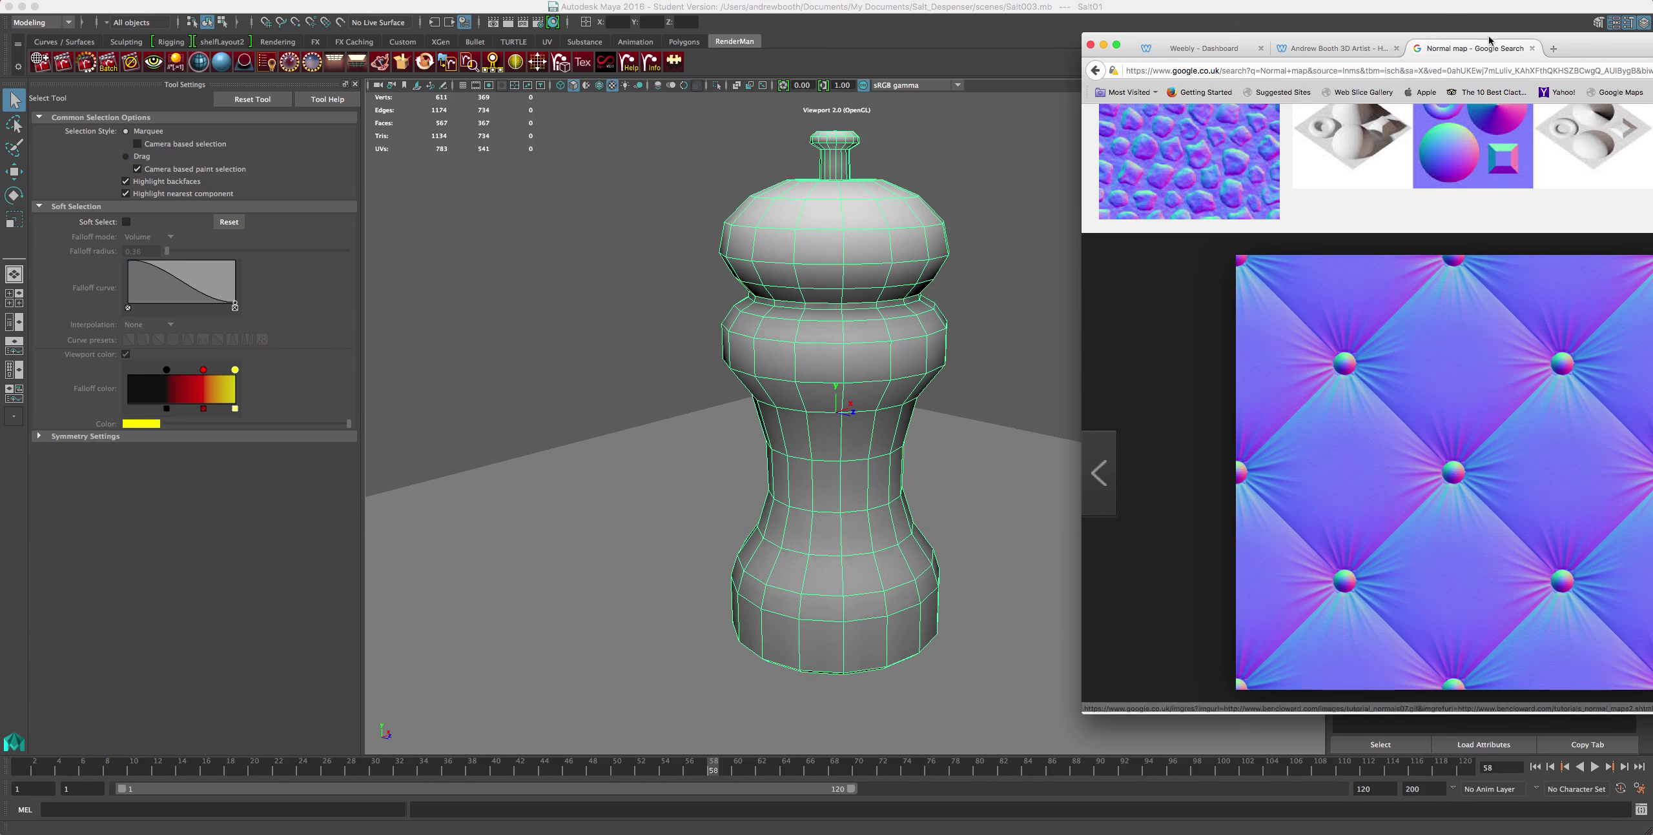
pyautogui.moveTo(1585, 46); pyautogui.dragTo(1520, 67)
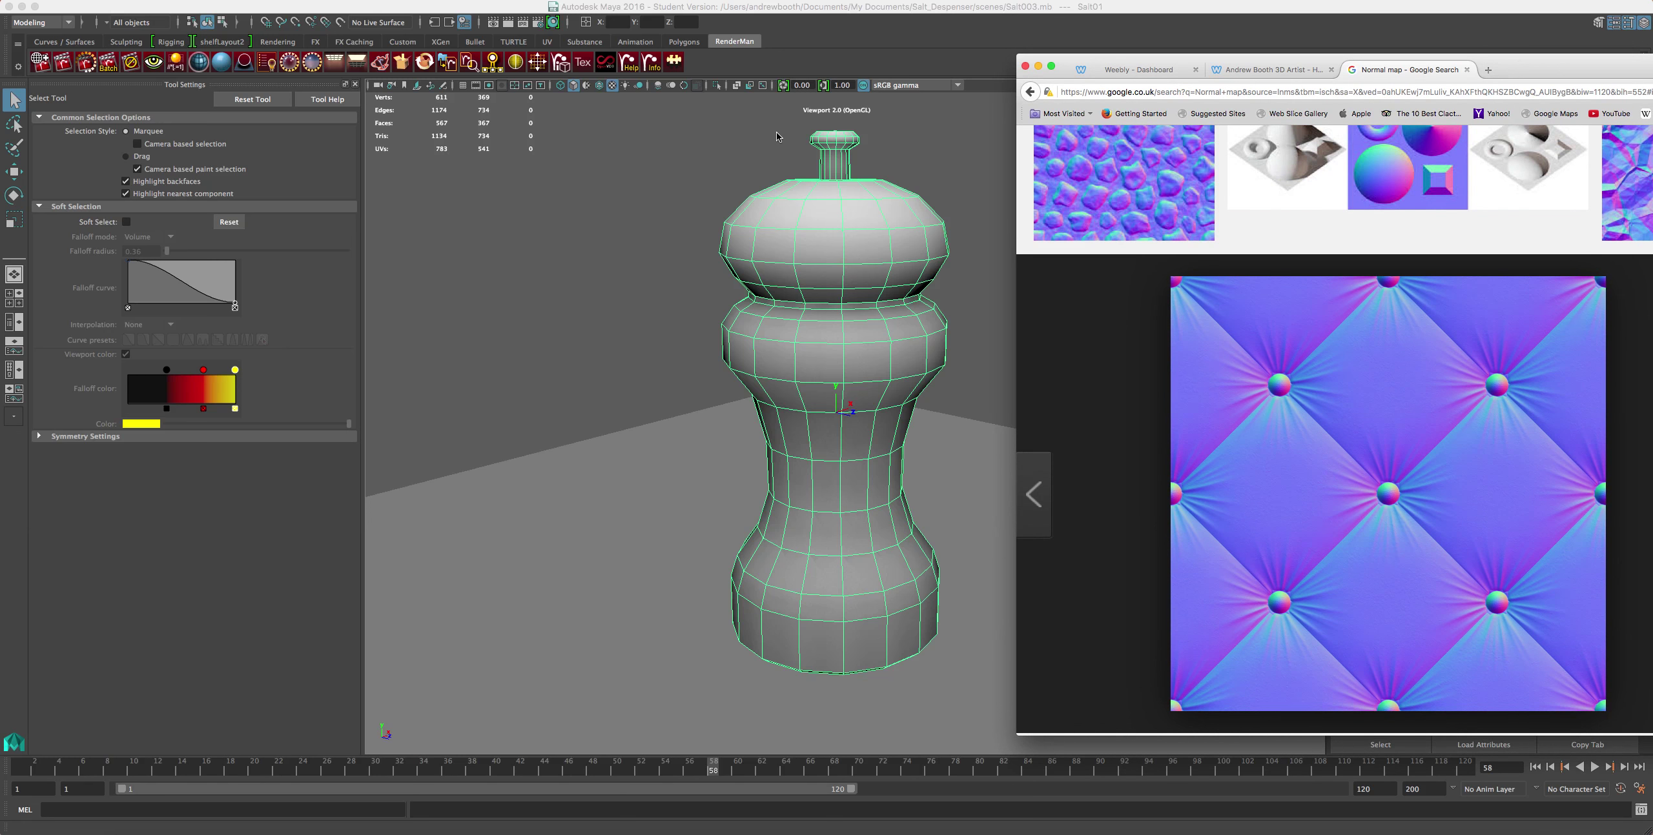
pyautogui.scroll(4, 750, 315)
pyautogui.scroll(-4, 750, 316)
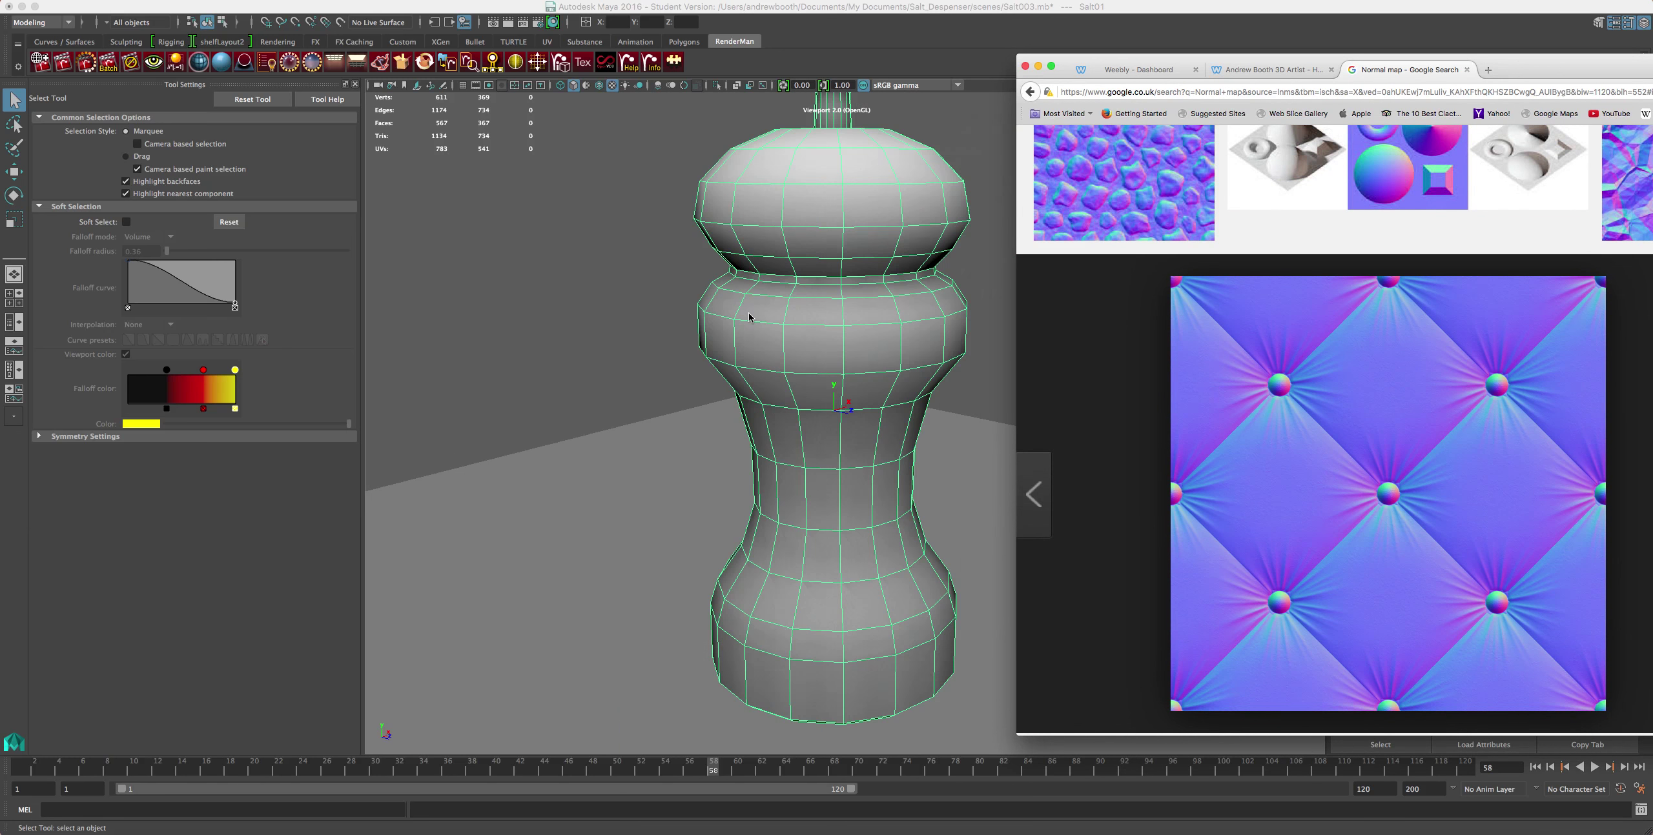
pyautogui.click(590, 258)
pyautogui.keyDown('alt'); pyautogui.moveTo(591, 259); pyautogui.dragTo(700, 259); pyautogui.keyUp('alt')
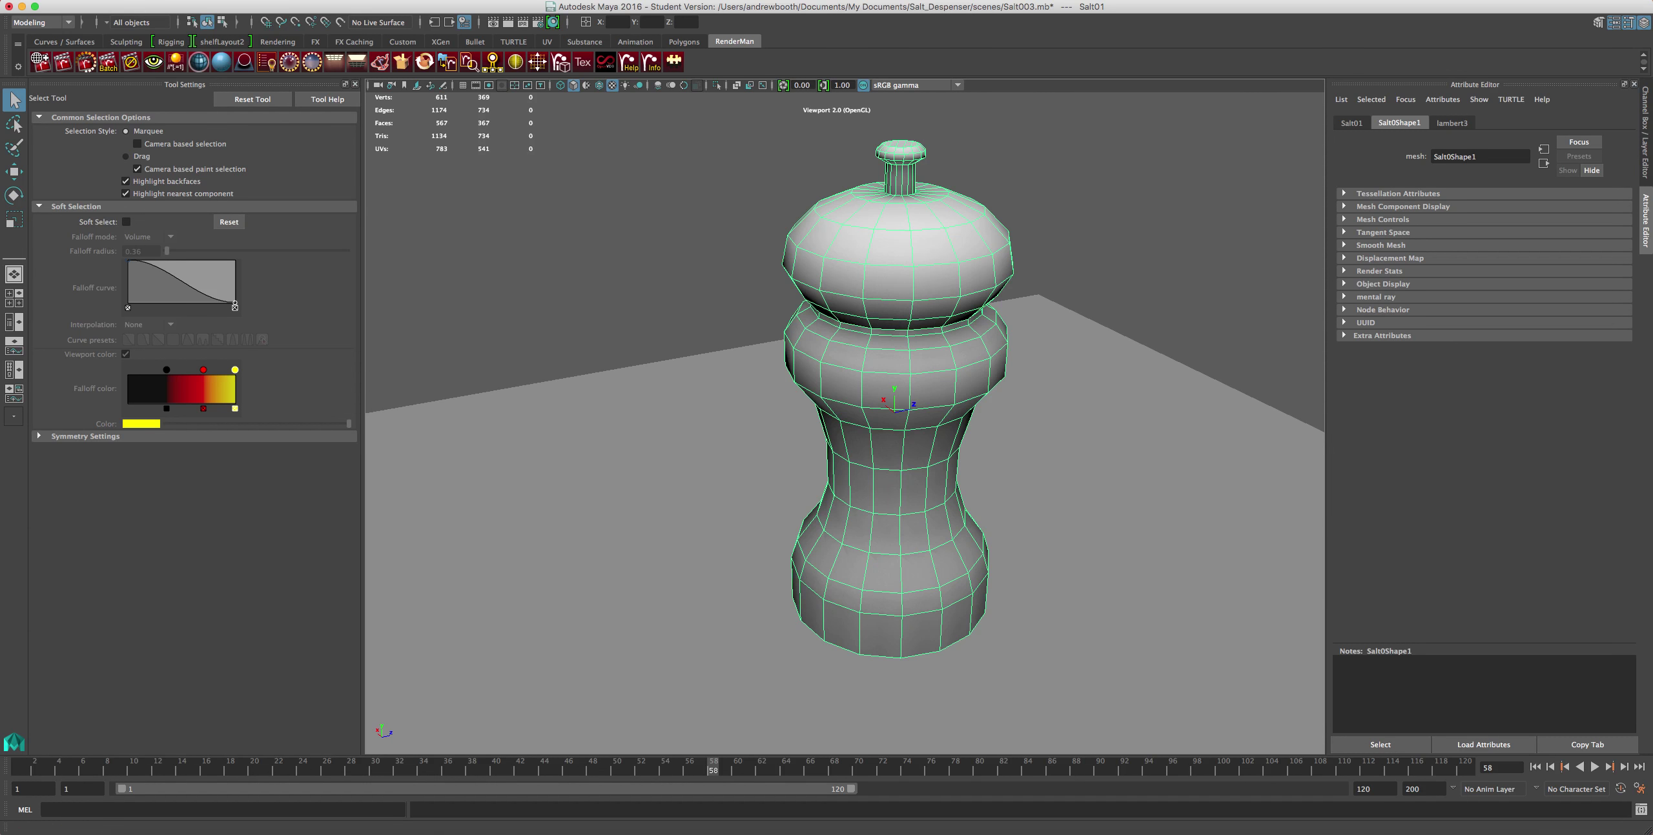
# - Change the menu set to Rendering and open Transfer Maps for the selected salt dispenser mesh
pyautogui.click(62, 23)
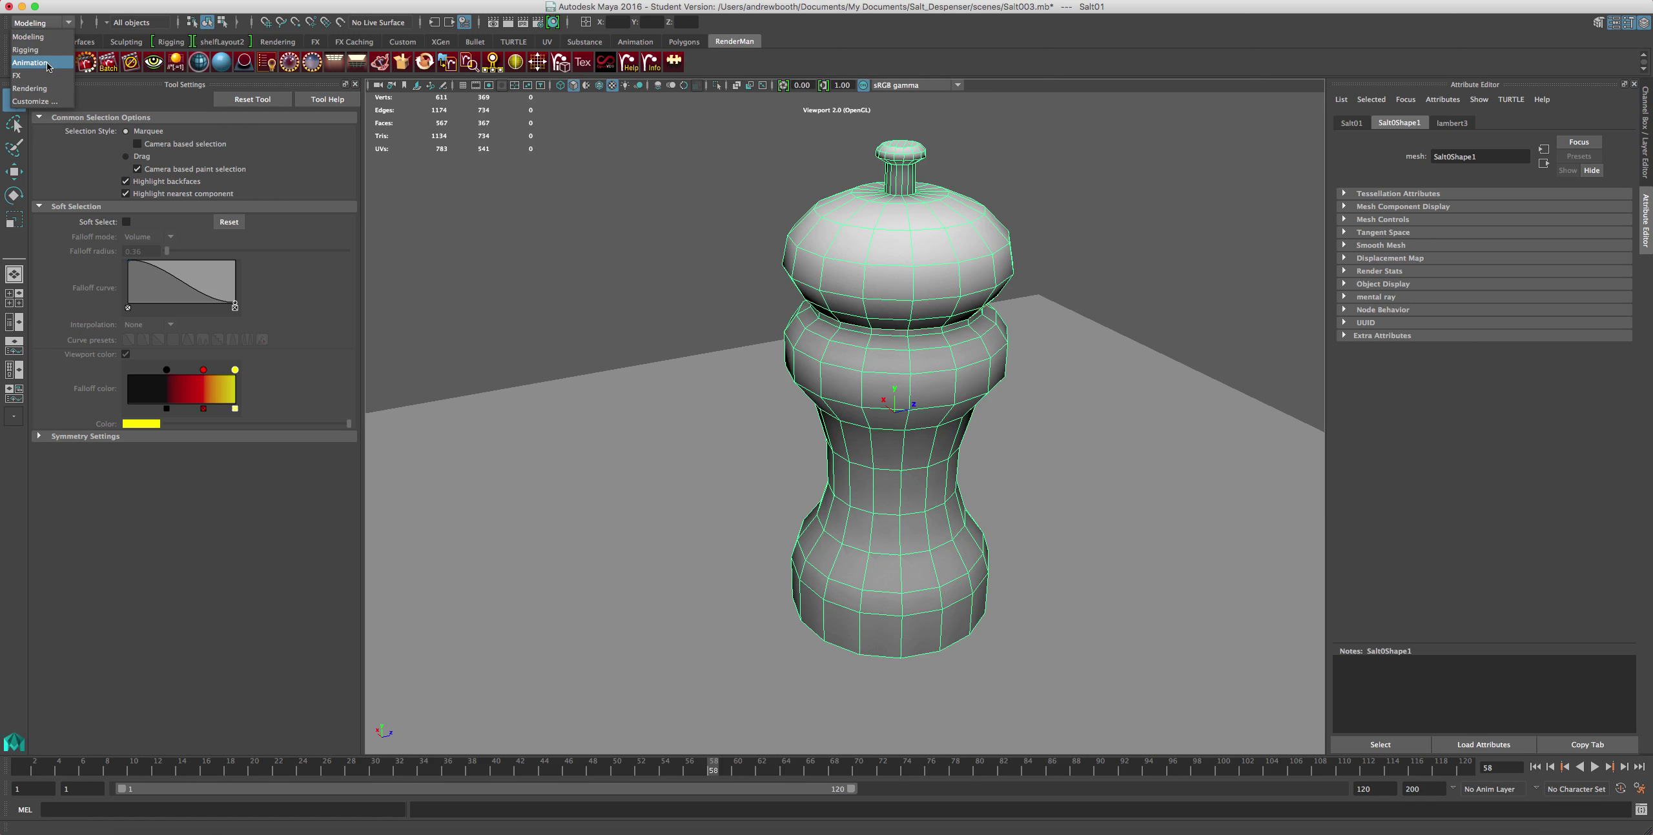
pyautogui.click(29, 89)
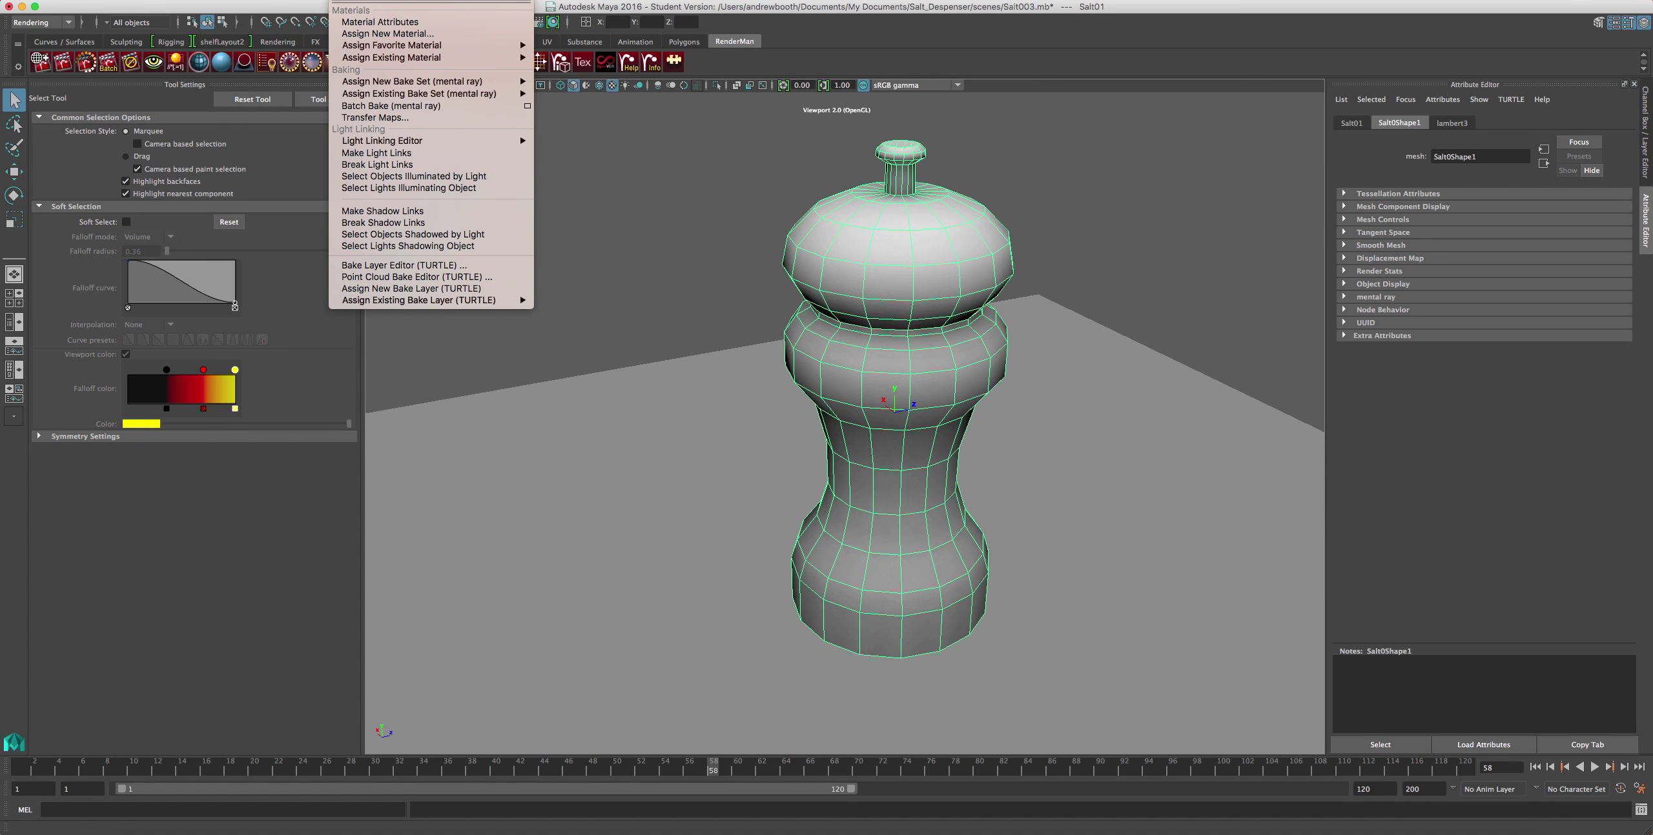
pyautogui.click(379, 117)
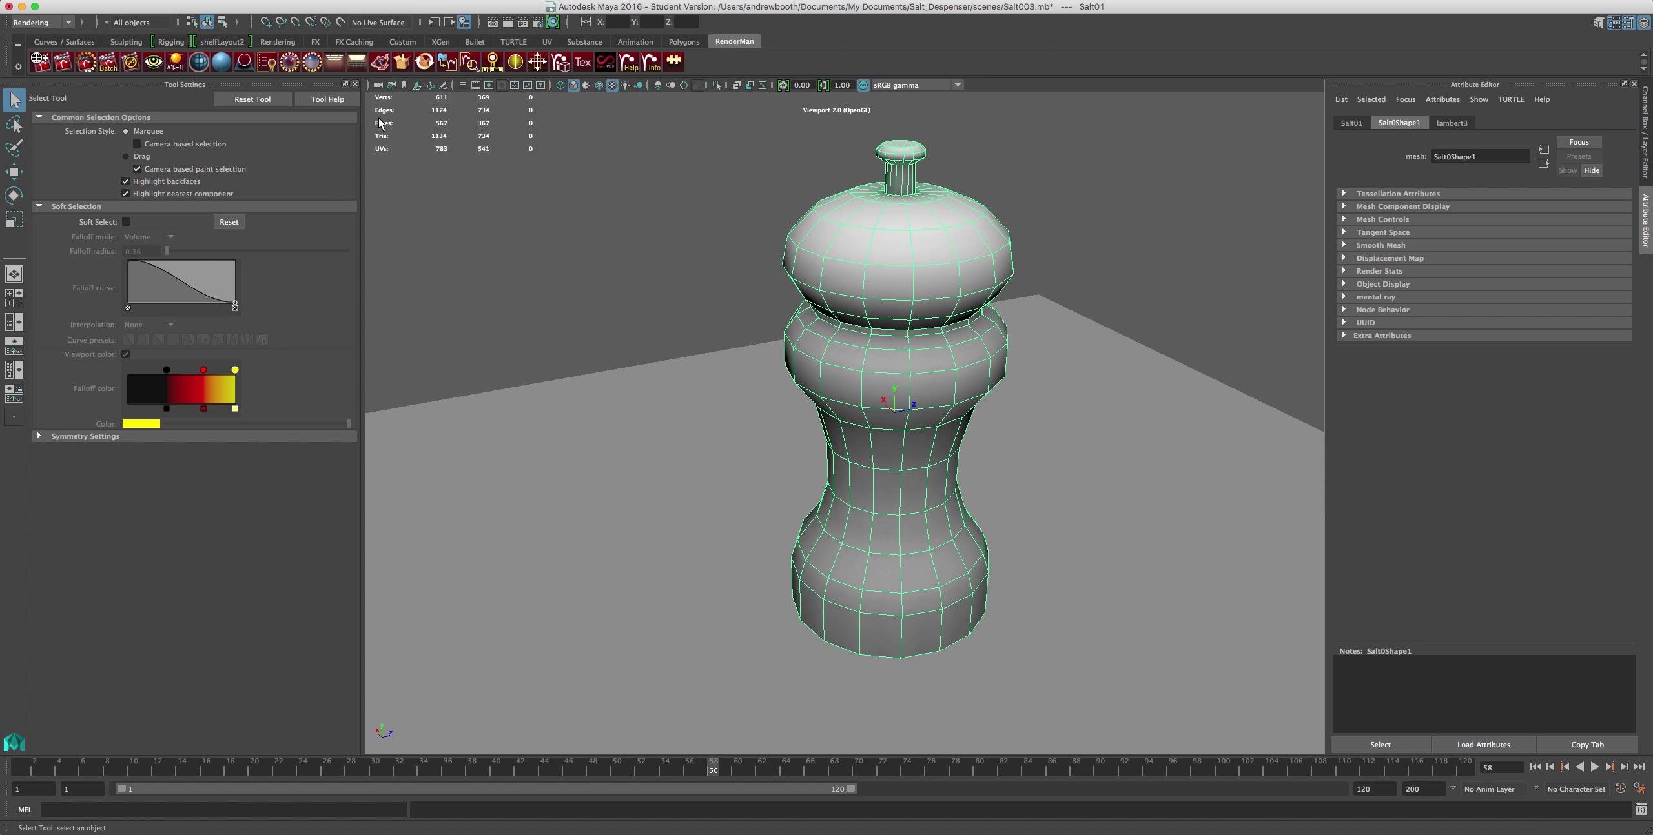
pyautogui.moveTo(646, 168); pyautogui.dragTo(522, 128)
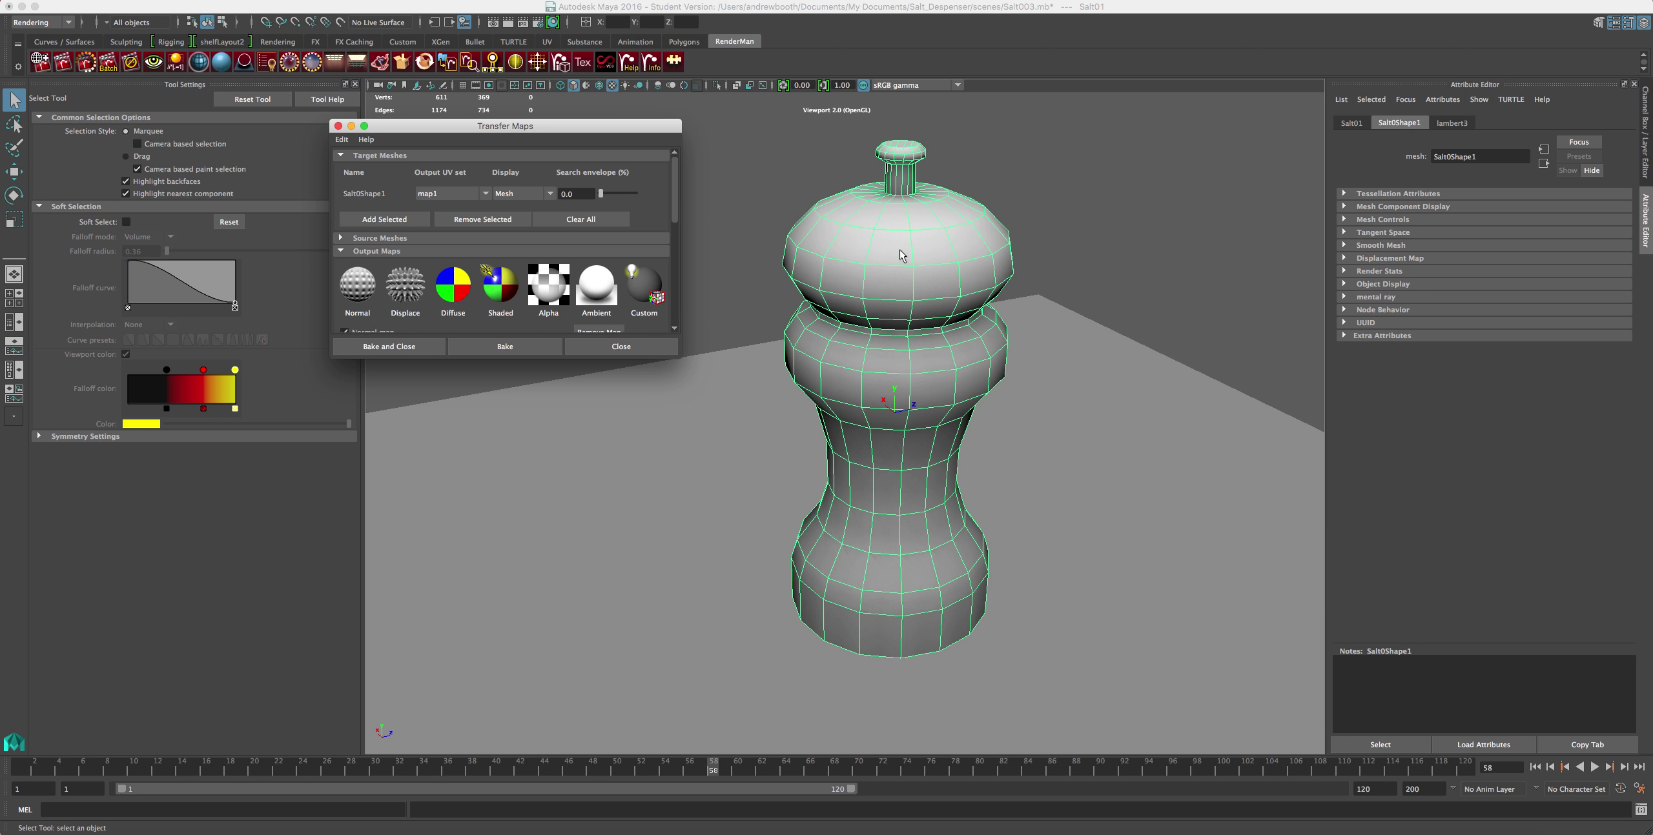
# - Review the Transfer Maps settings for the target mesh, normal map output, file format, map size and shader connection
pyautogui.scroll(-3, 585, 301)
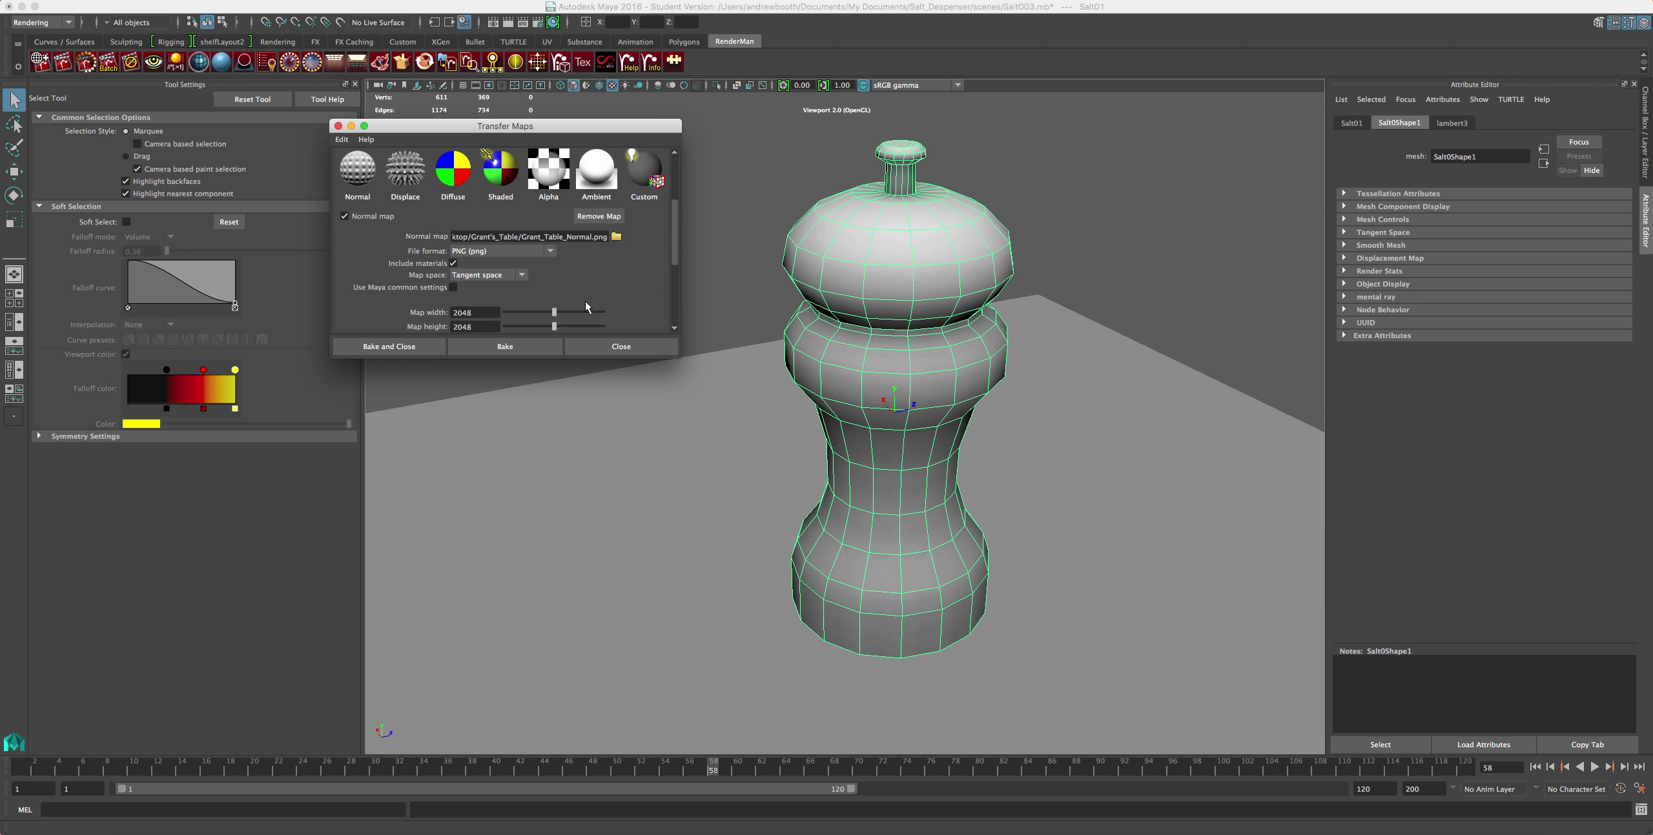
pyautogui.scroll(2, 585, 301)
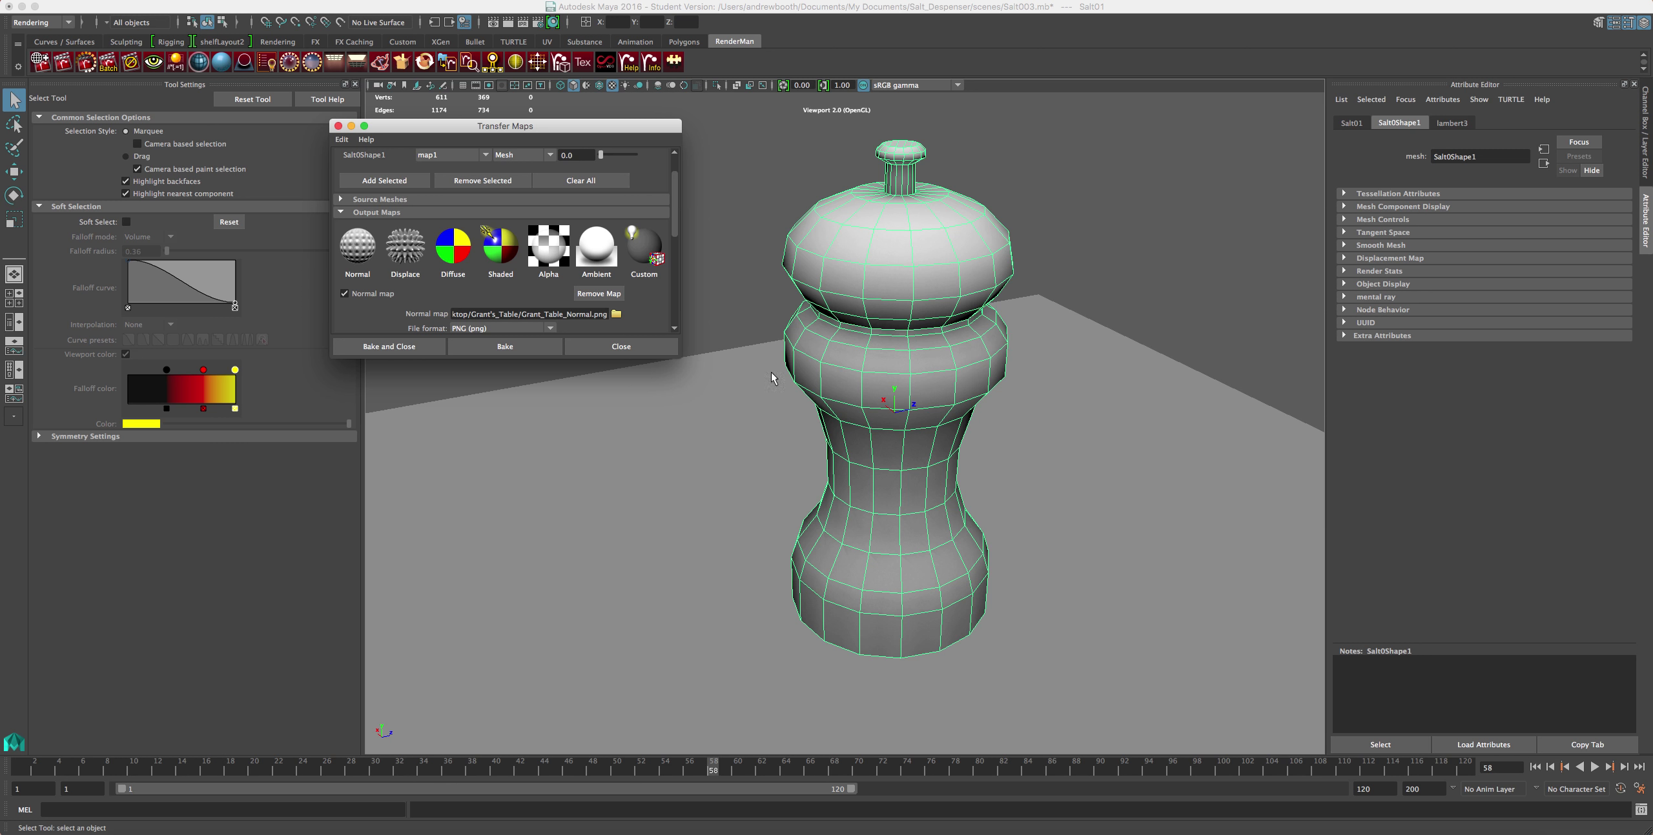
pyautogui.scroll(-5, 508, 254)
pyautogui.scroll(-3, 497, 264)
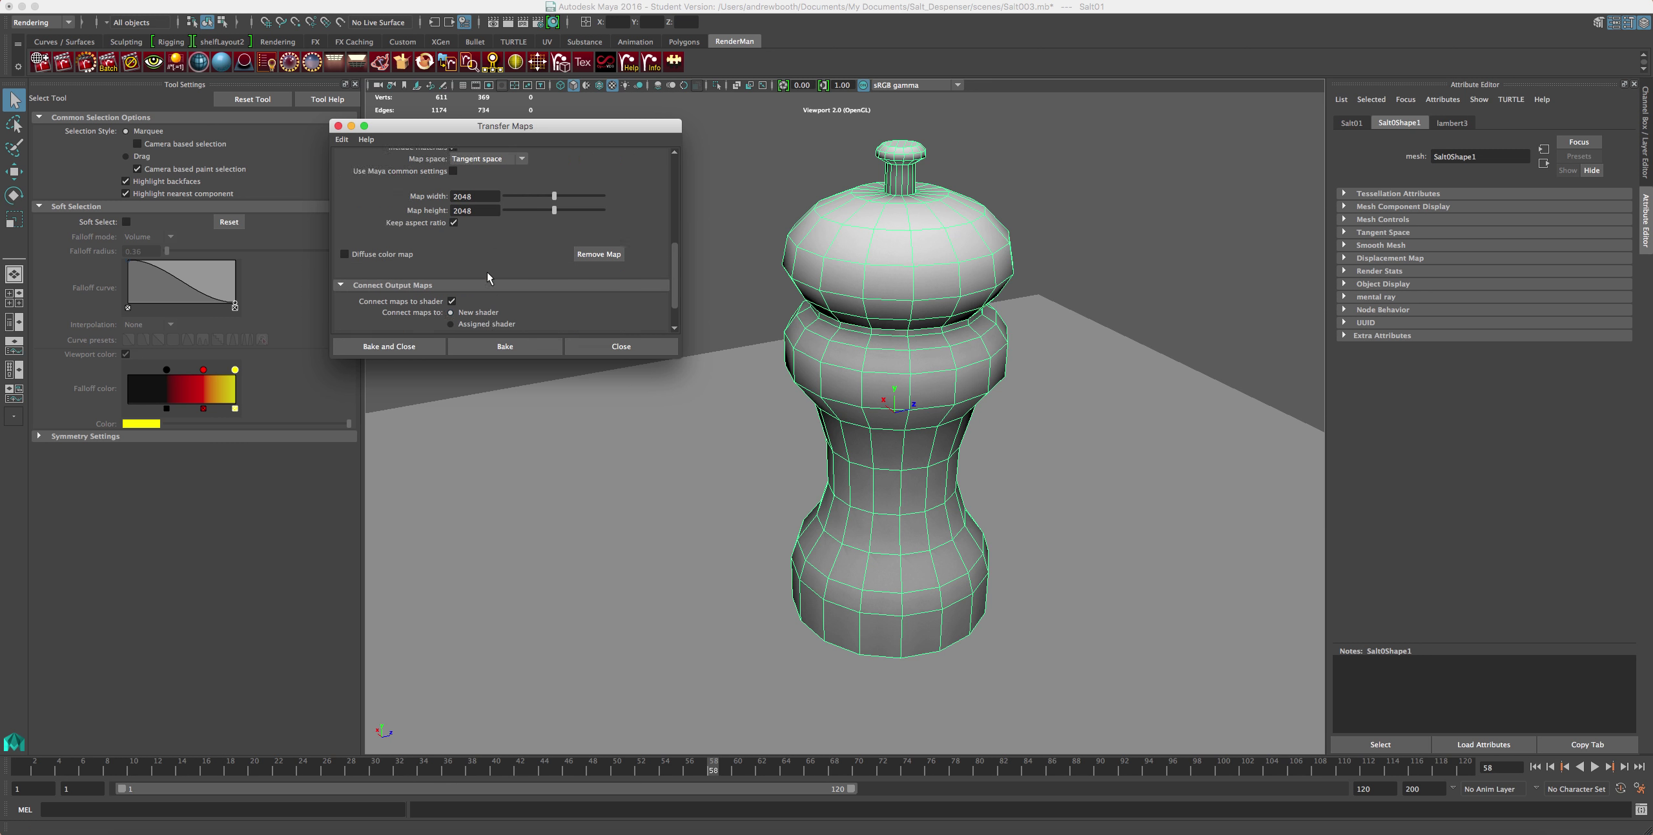
pyautogui.scroll(3, 422, 260)
pyautogui.scroll(-6, 423, 268)
pyautogui.scroll(8, 425, 278)
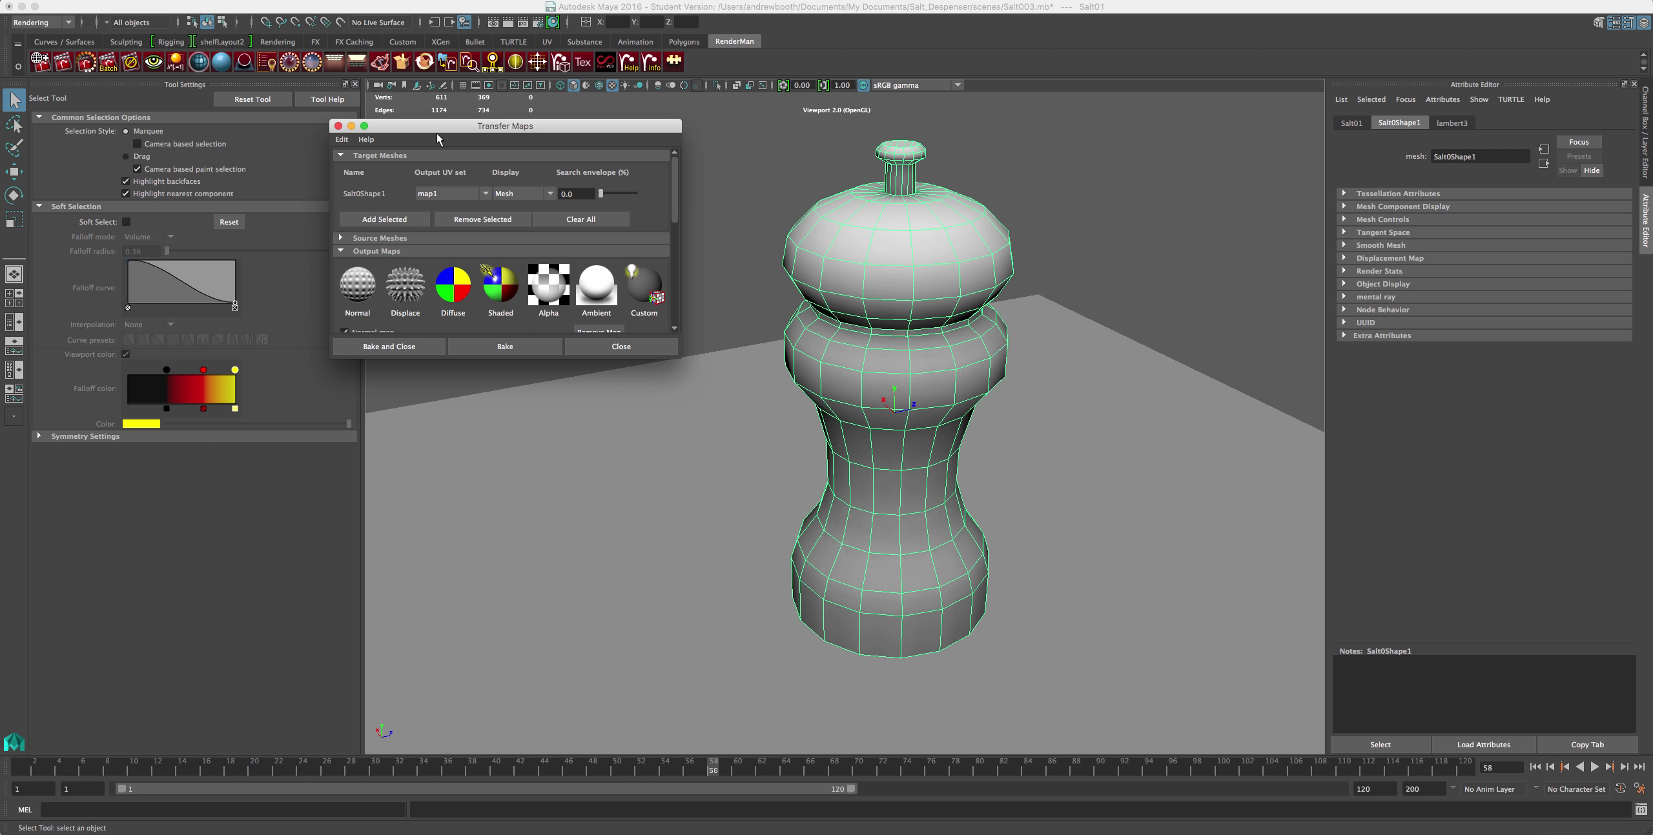
# - Move the Transfer Maps window away from the salt dispenser and make the viewport active with the mesh selected
pyautogui.moveTo(501, 130); pyautogui.dragTo(260, 100)
pyautogui.click(853, 299)
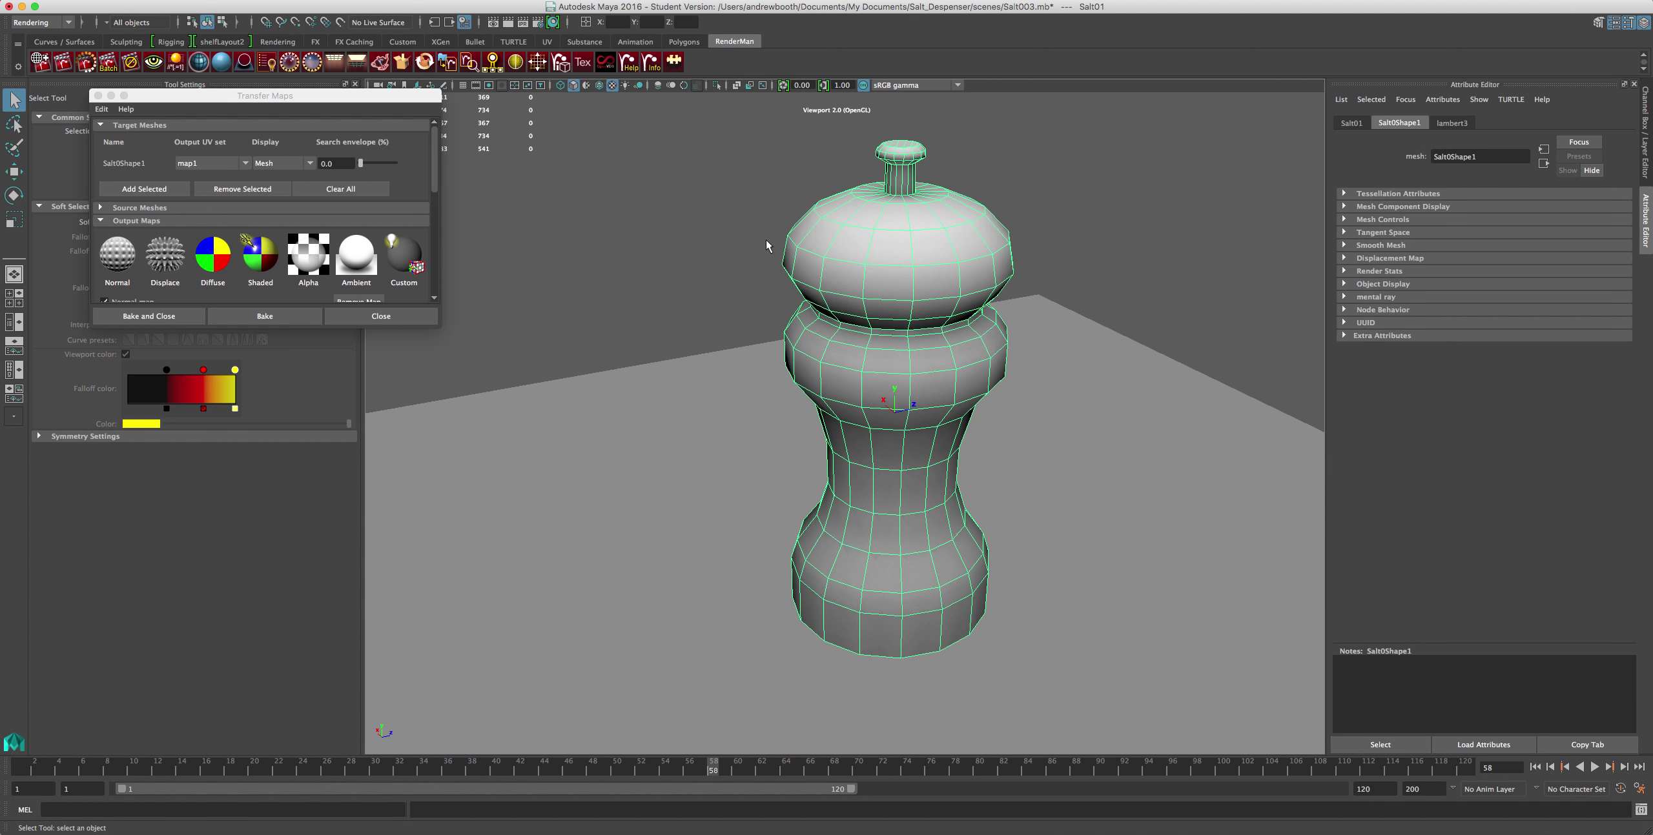
# - Duplicate the salt dispenser mesh and create a display layer from the selected duplicate
pyautogui.hotkey('ctrl', 'd')
pyautogui.click(107, 1)
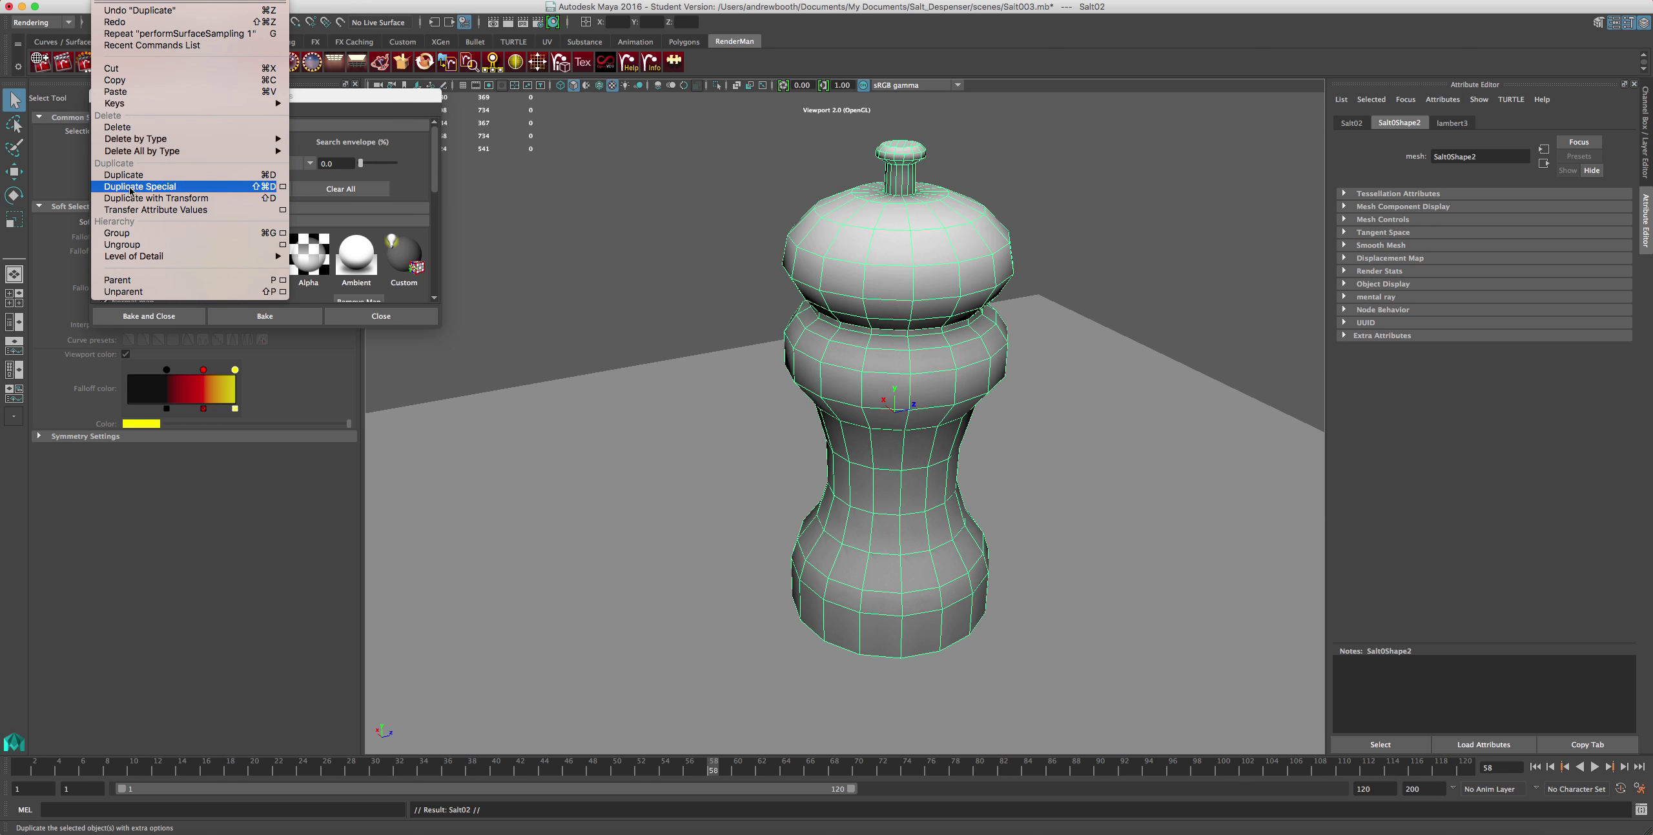
pyautogui.click(171, 594)
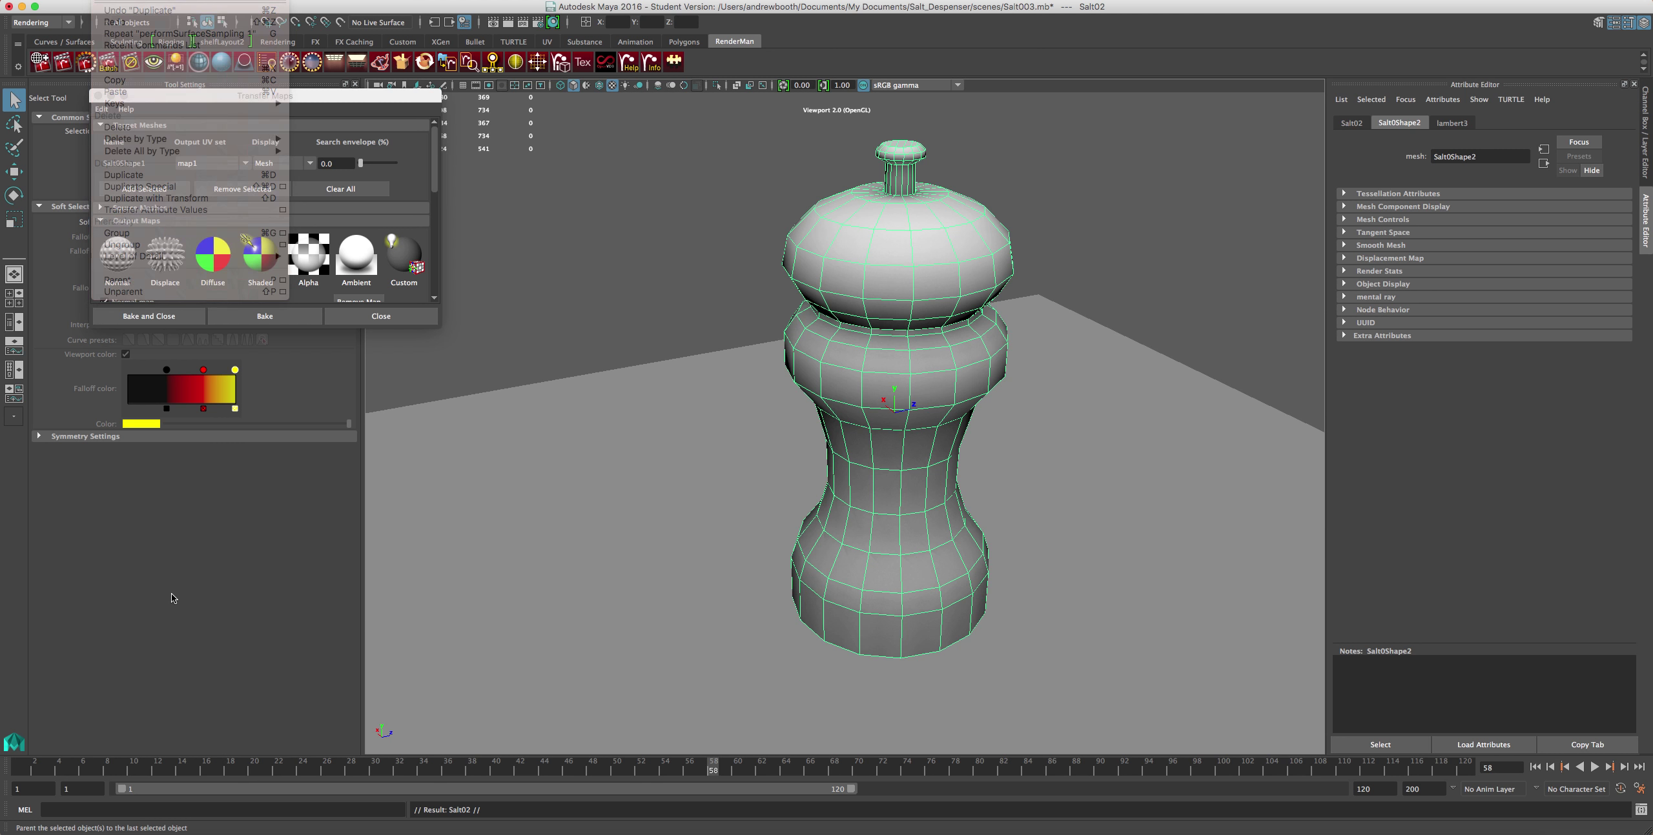
pyautogui.click(1645, 169)
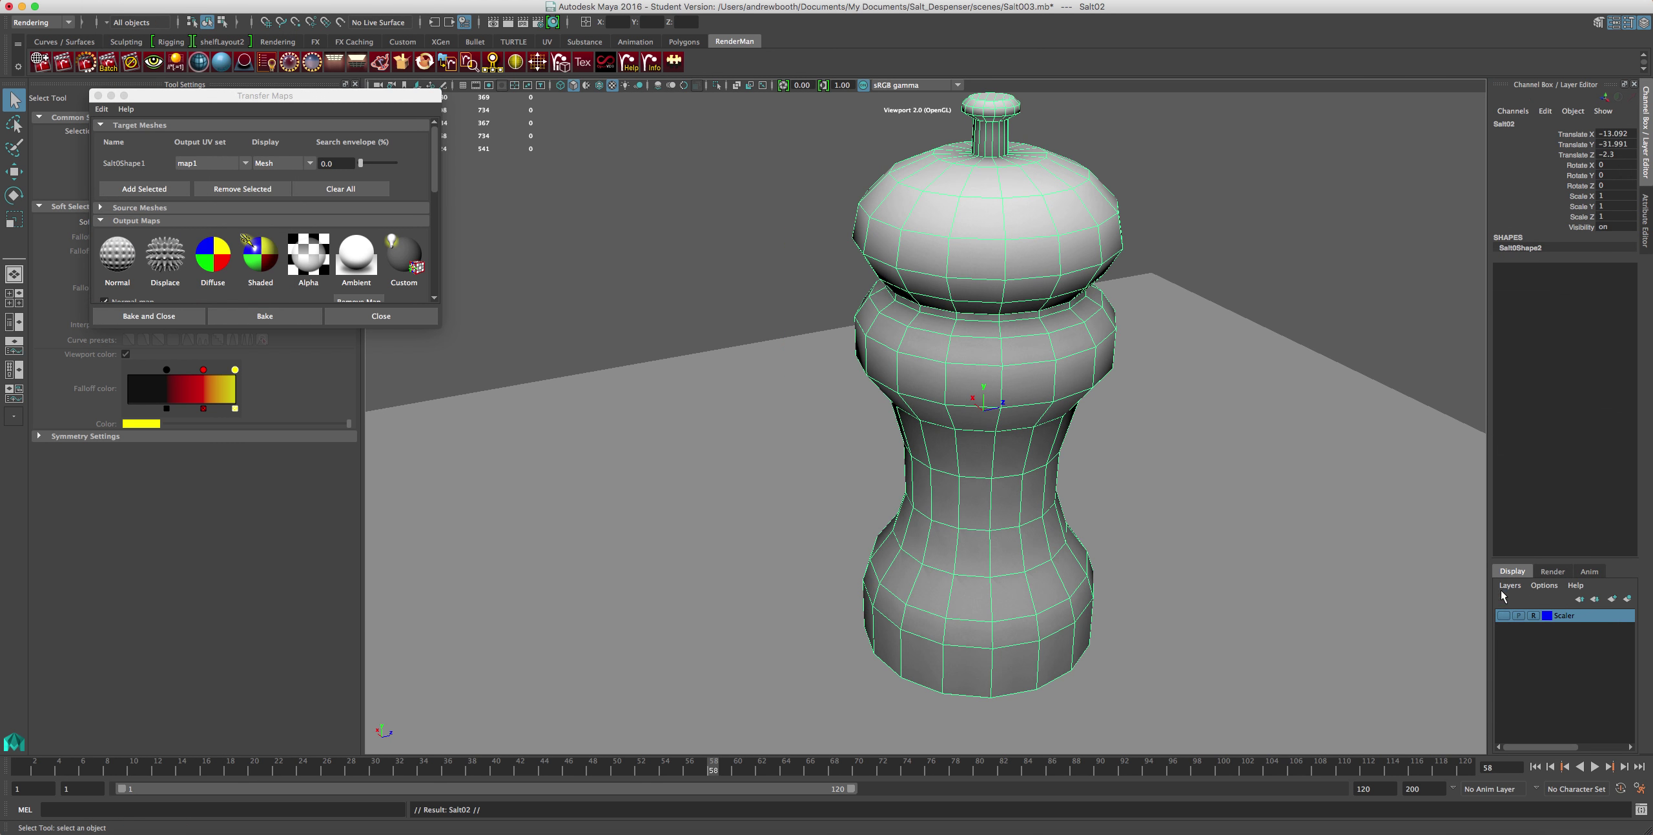
pyautogui.click(1509, 586)
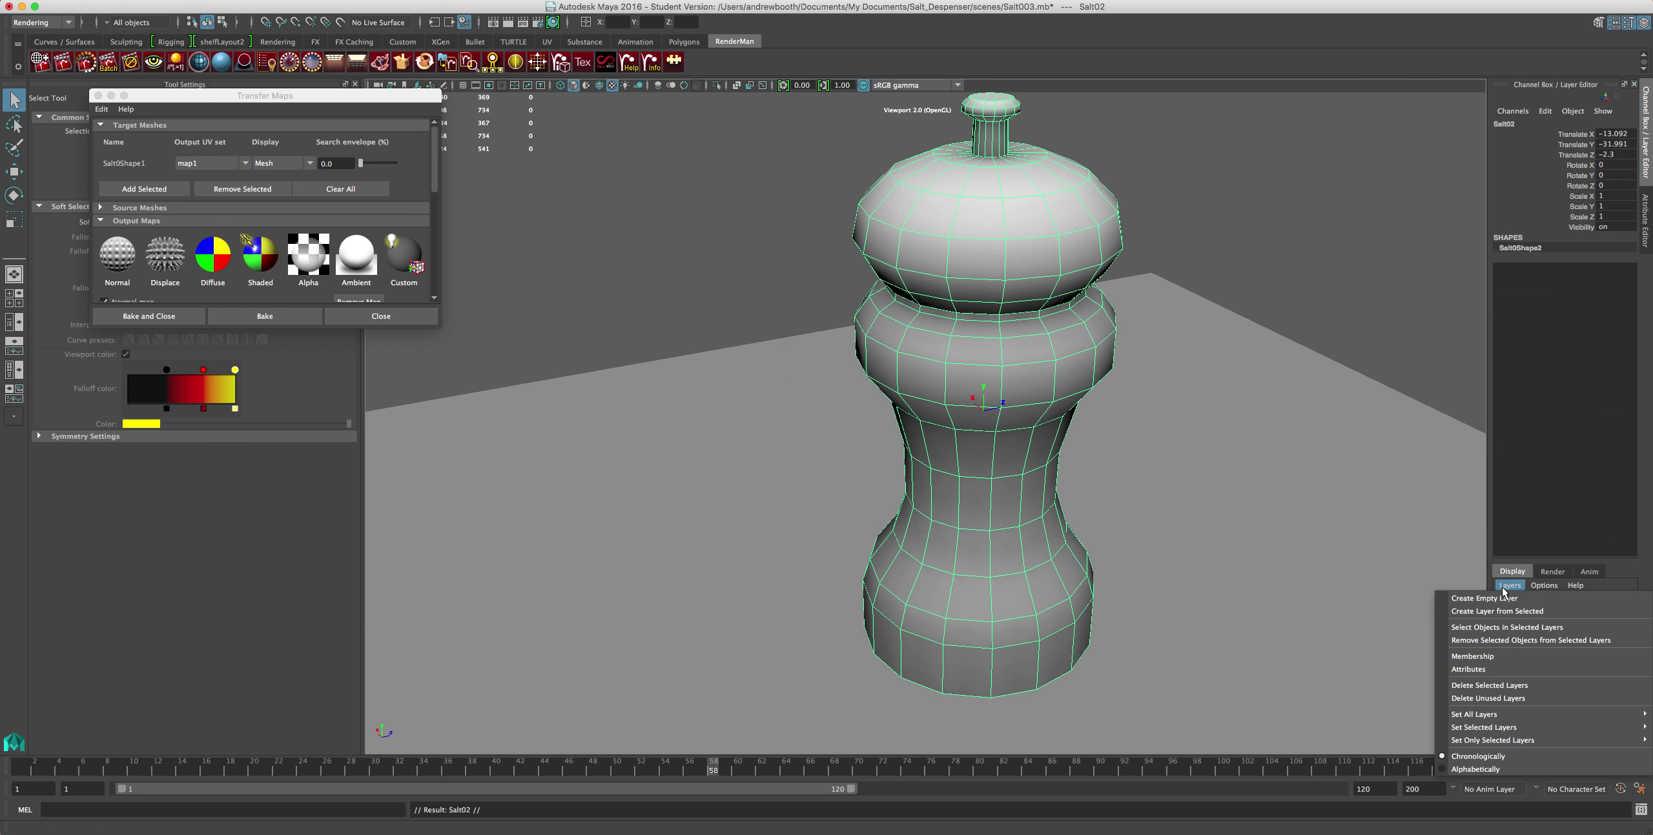
pyautogui.click(1472, 612)
# - Name the duplicate's display layer Salt_Low, give it a light green colour and hide the layer
pyautogui.doubleClick(1556, 620)
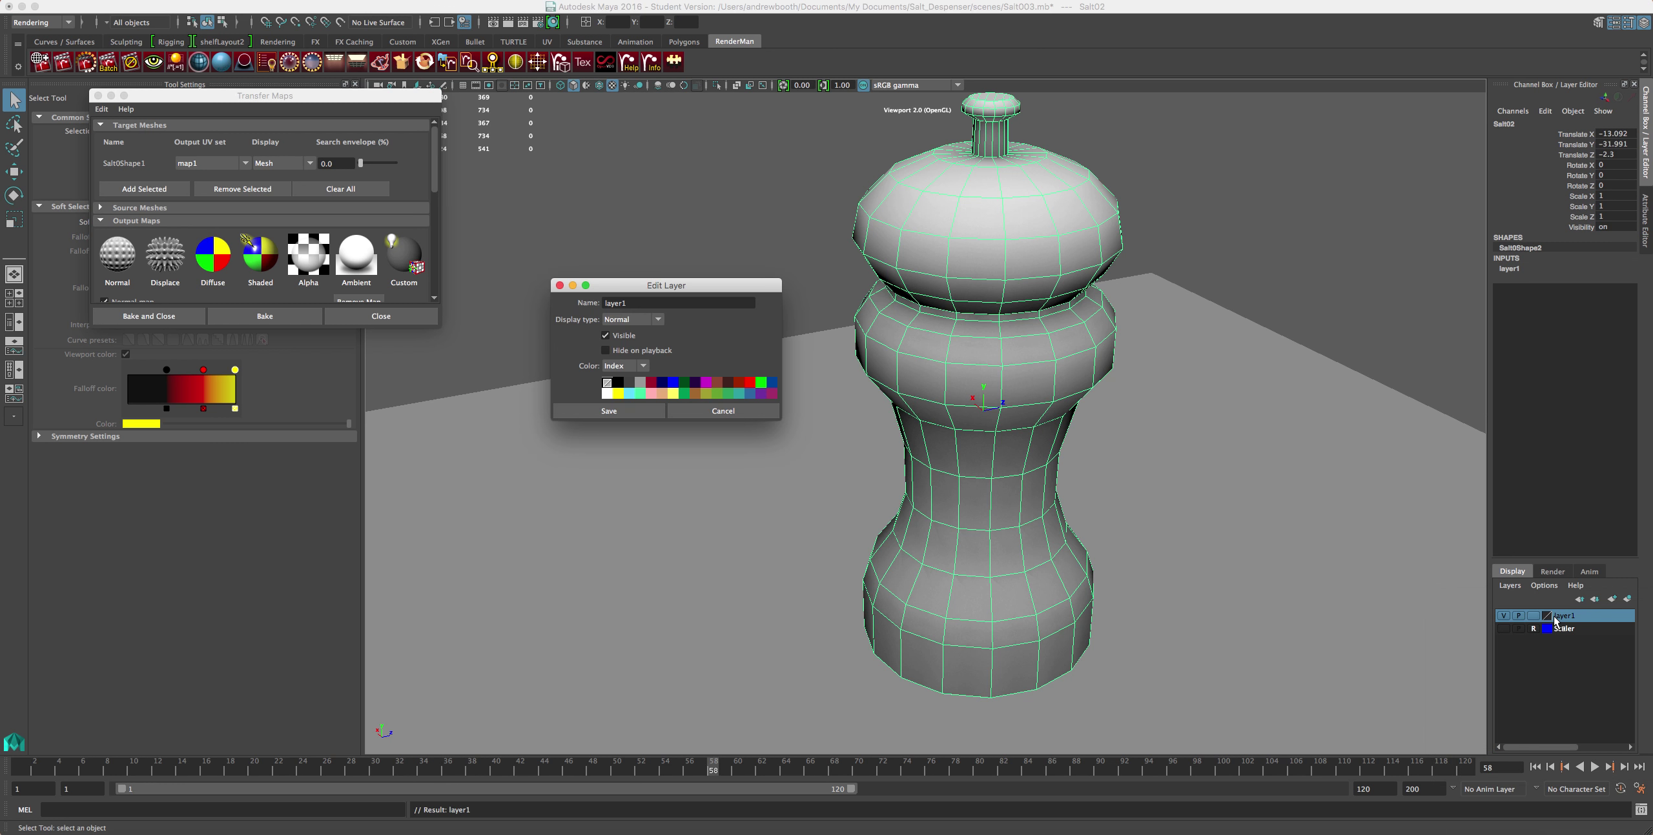
pyautogui.moveTo(657, 299); pyautogui.dragTo(489, 276)
pyautogui.write('S')
pyautogui.click(717, 382)
pyautogui.click(639, 393)
pyautogui.click(610, 411)
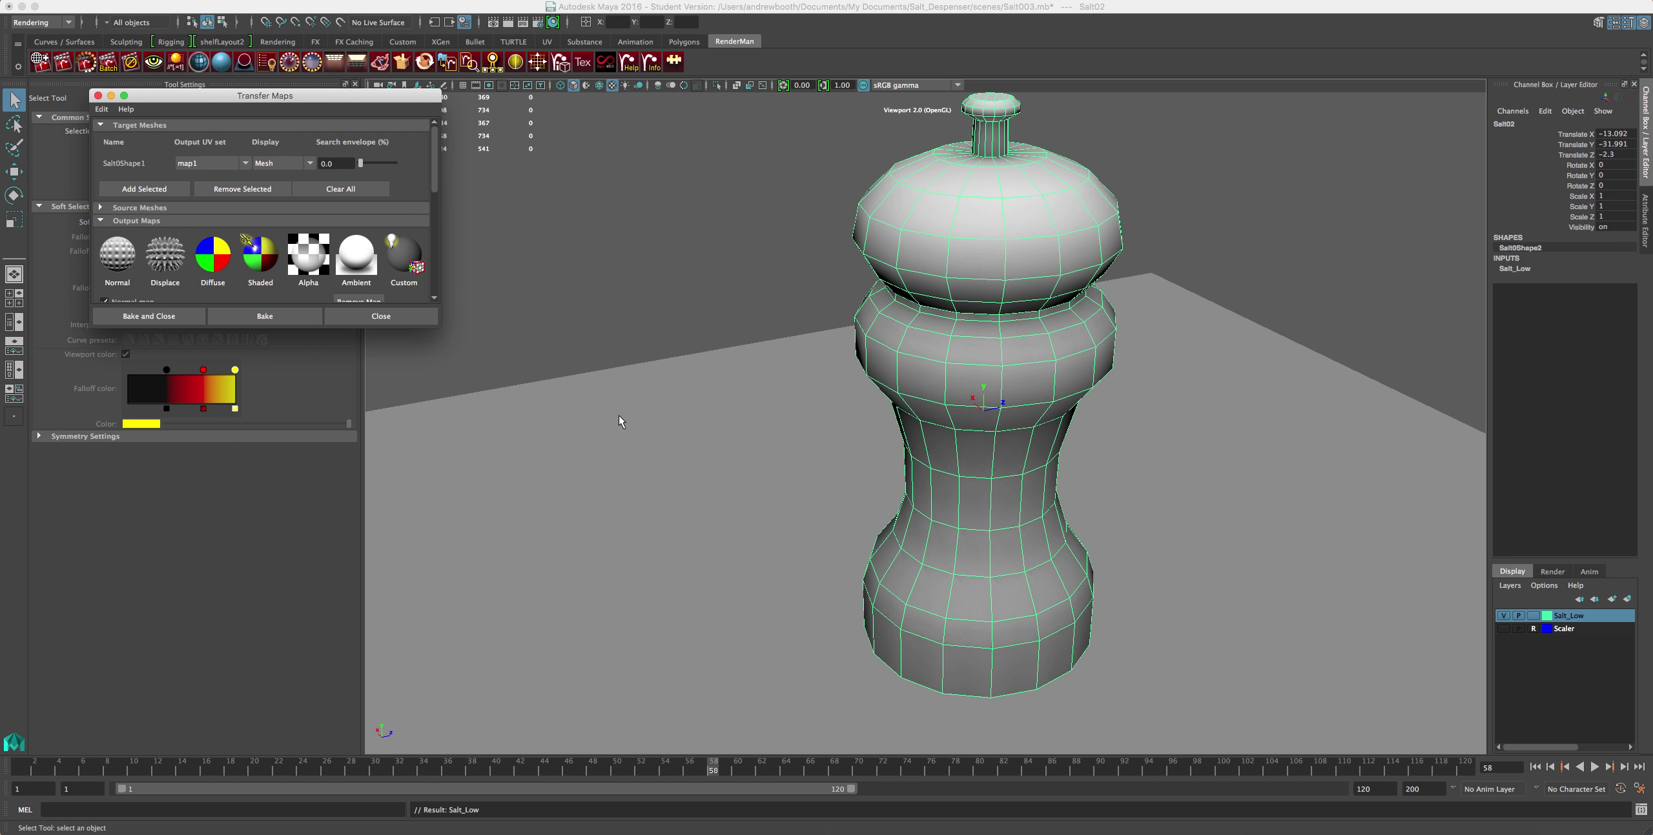
pyautogui.click(1503, 618)
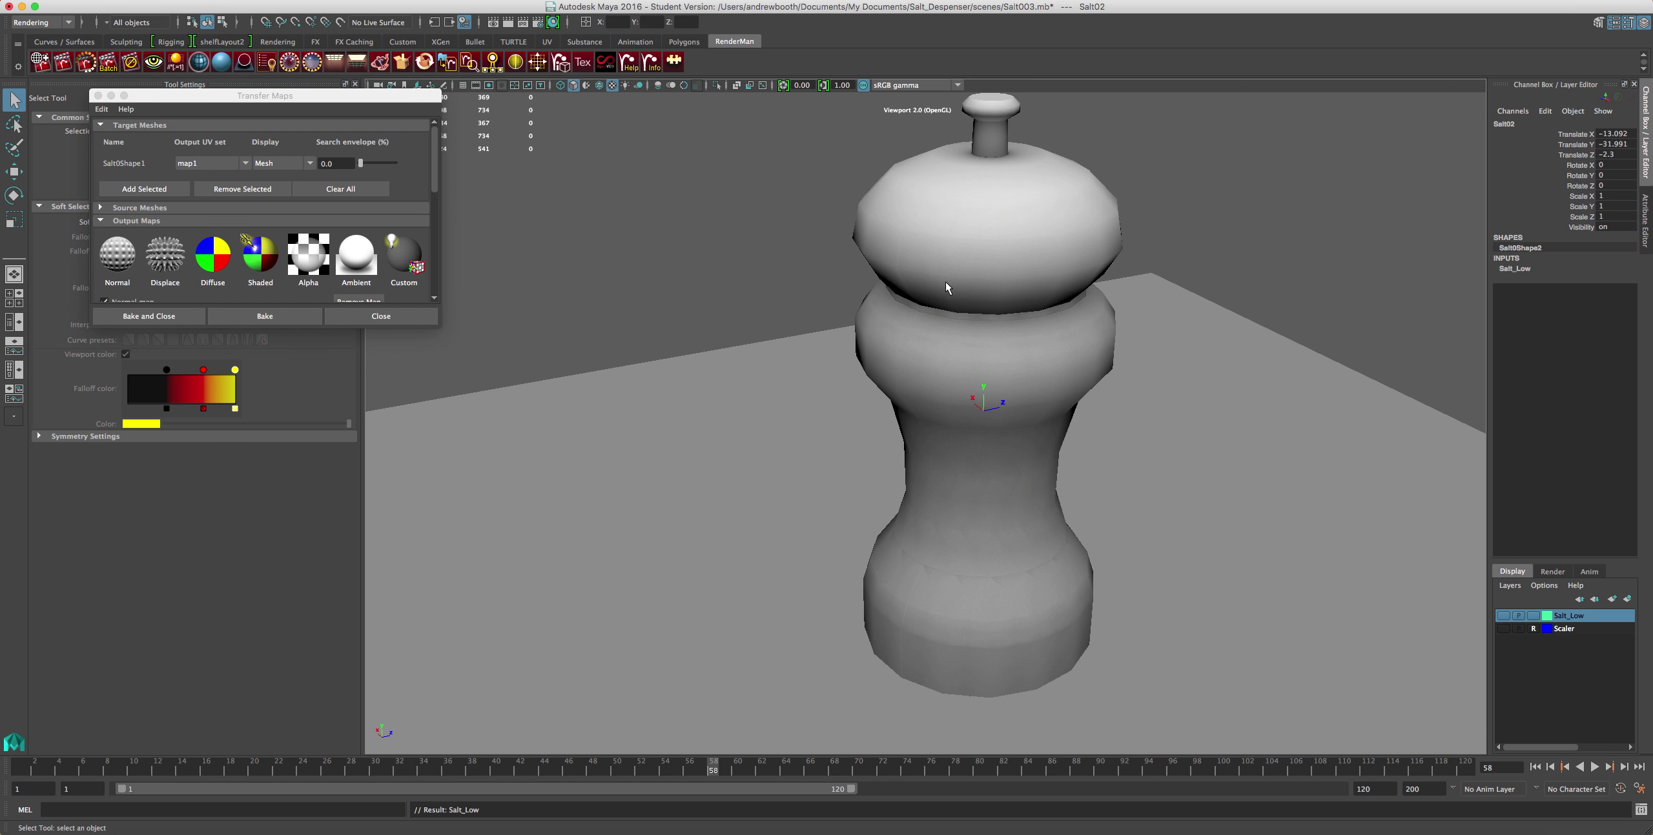
# - Select the floor plane beneath the salt dispenser and create a display layer from it
pyautogui.click(918, 252)
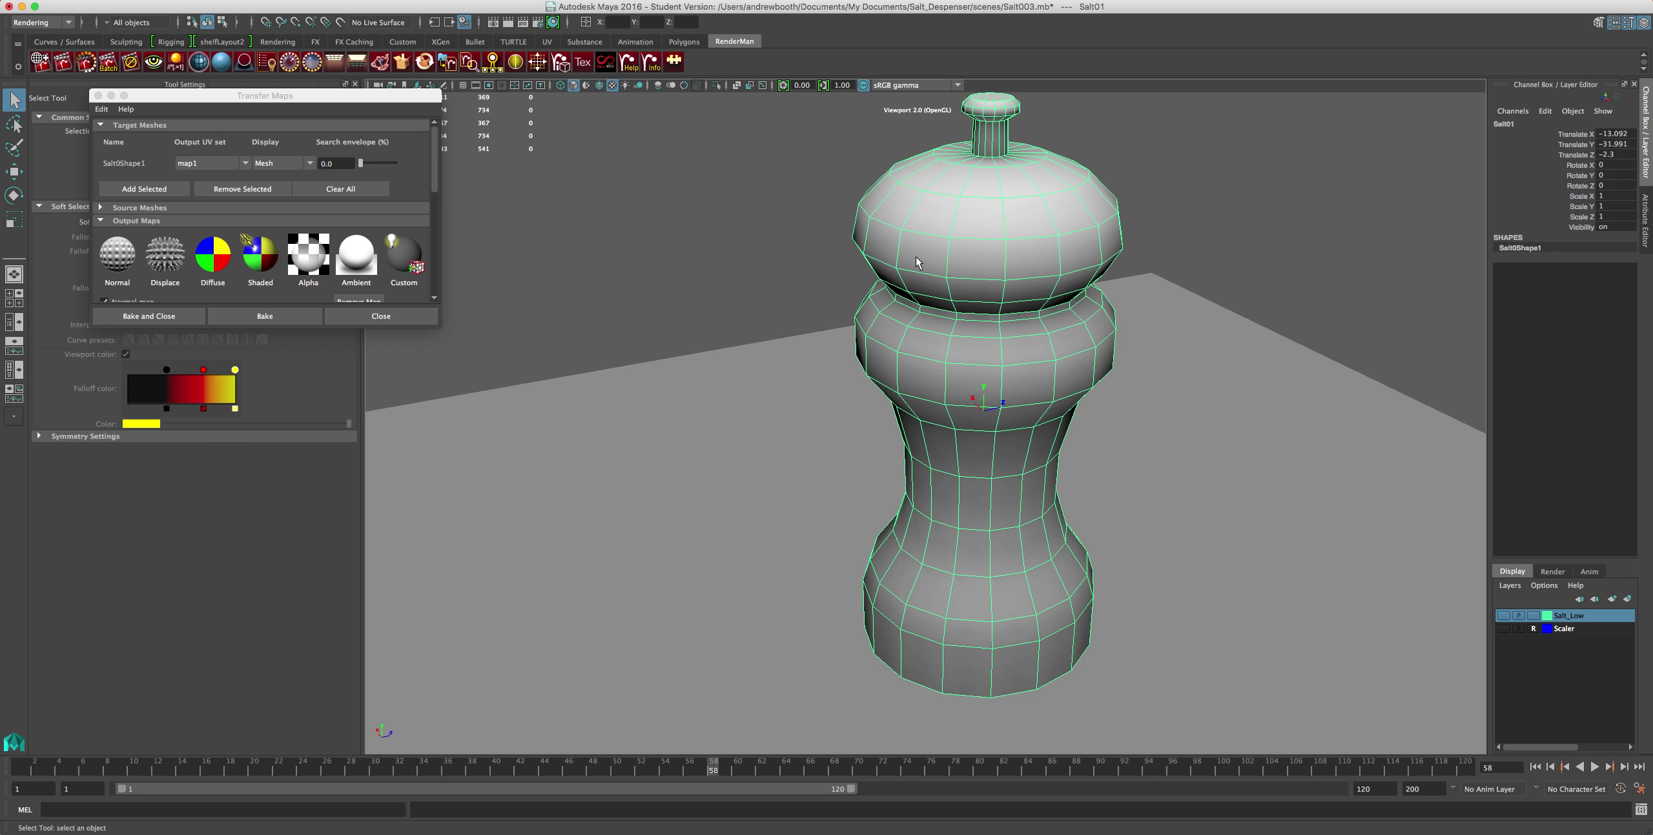
pyautogui.click(1403, 521)
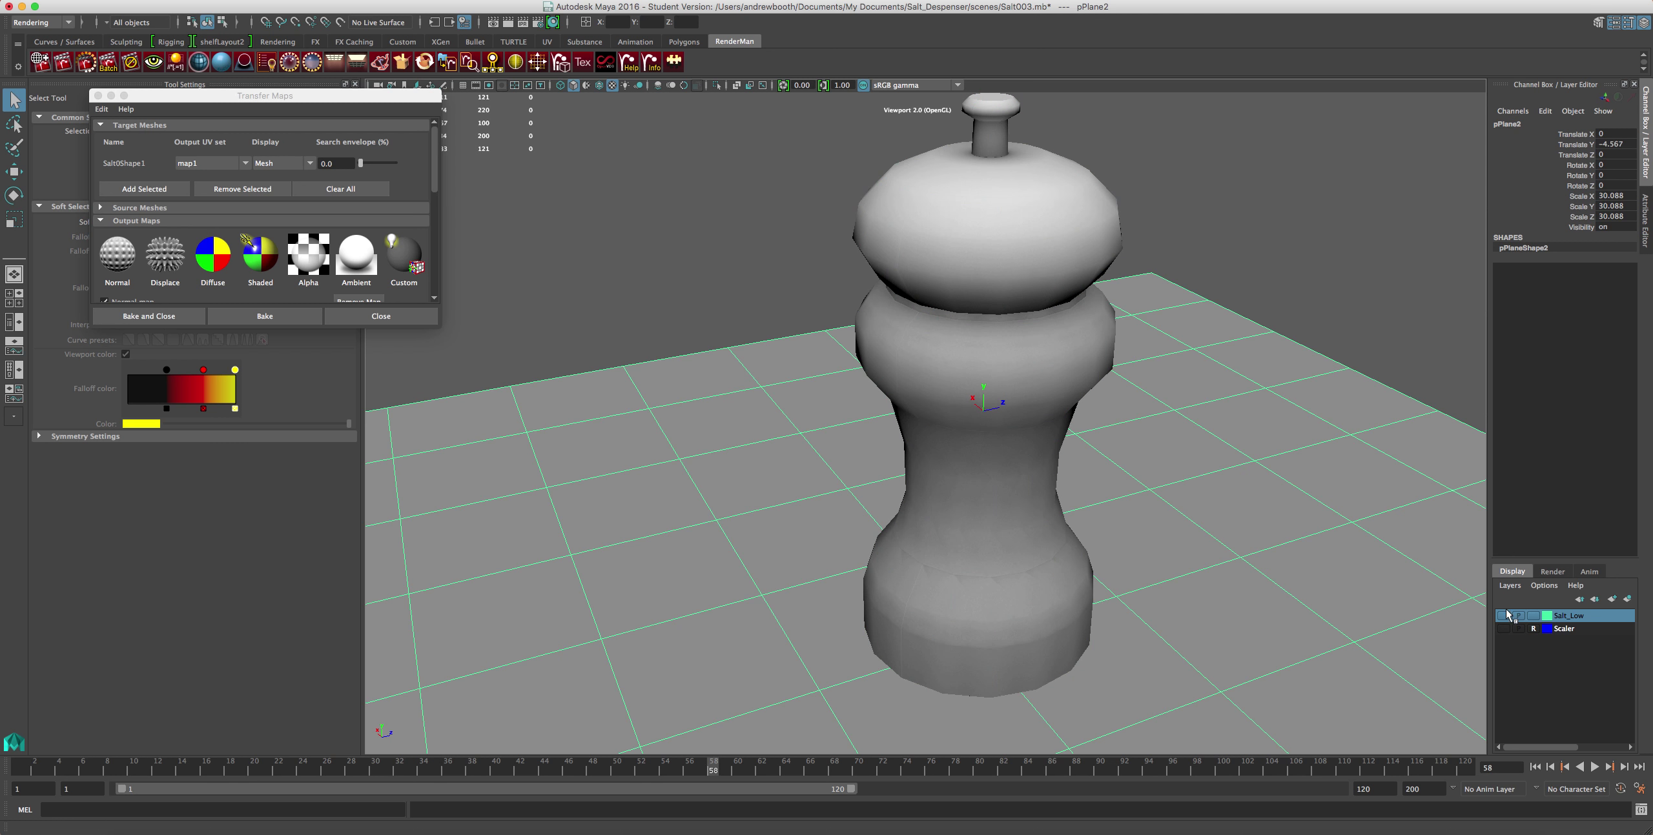
pyautogui.click(1509, 586)
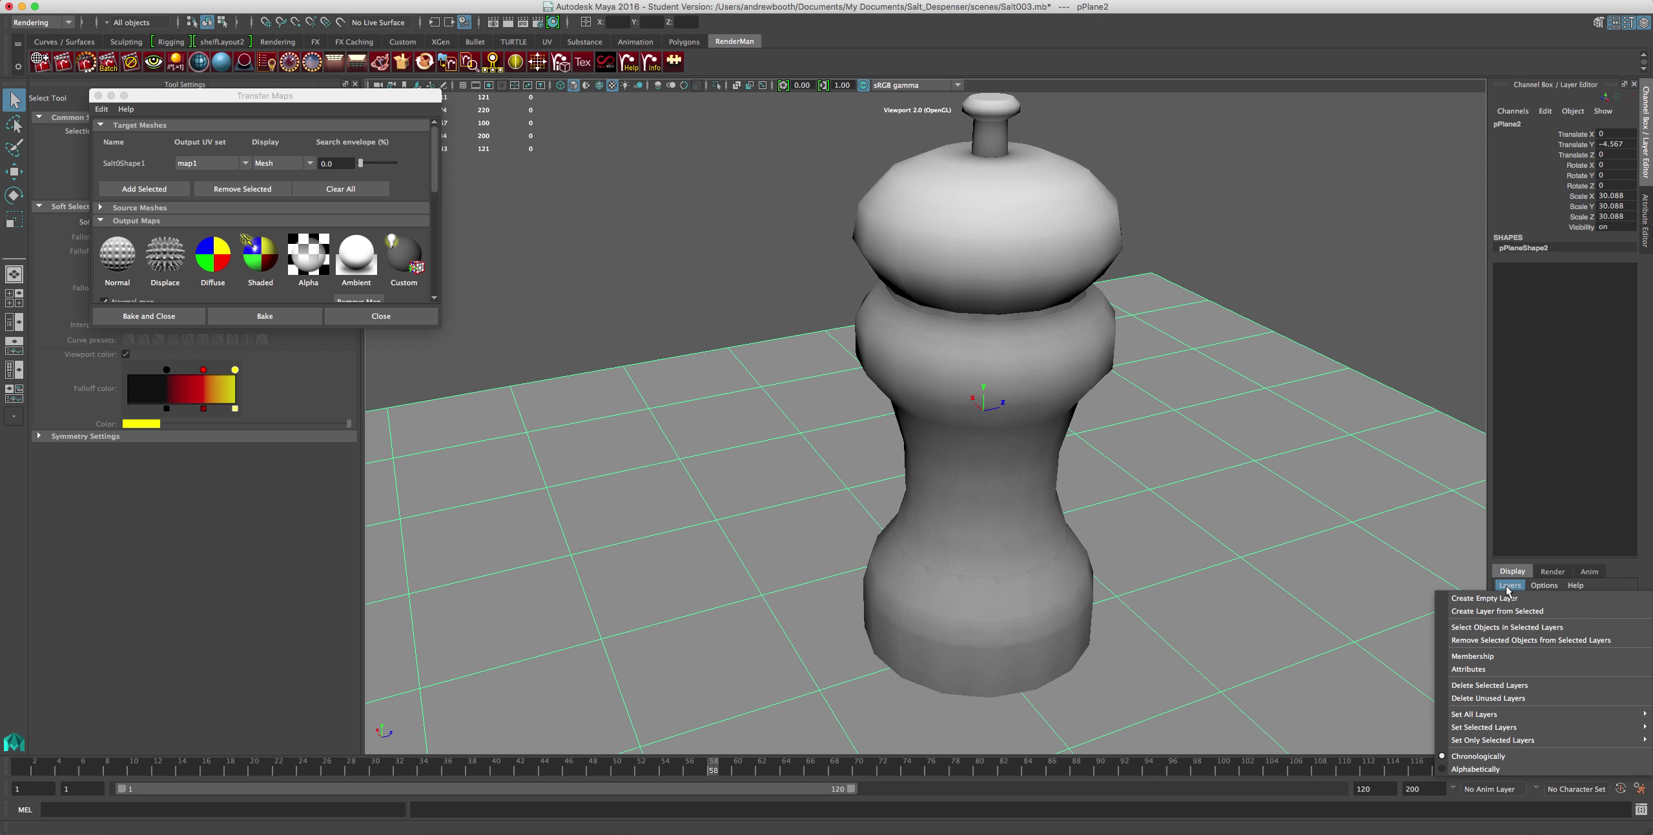
pyautogui.click(1501, 598)
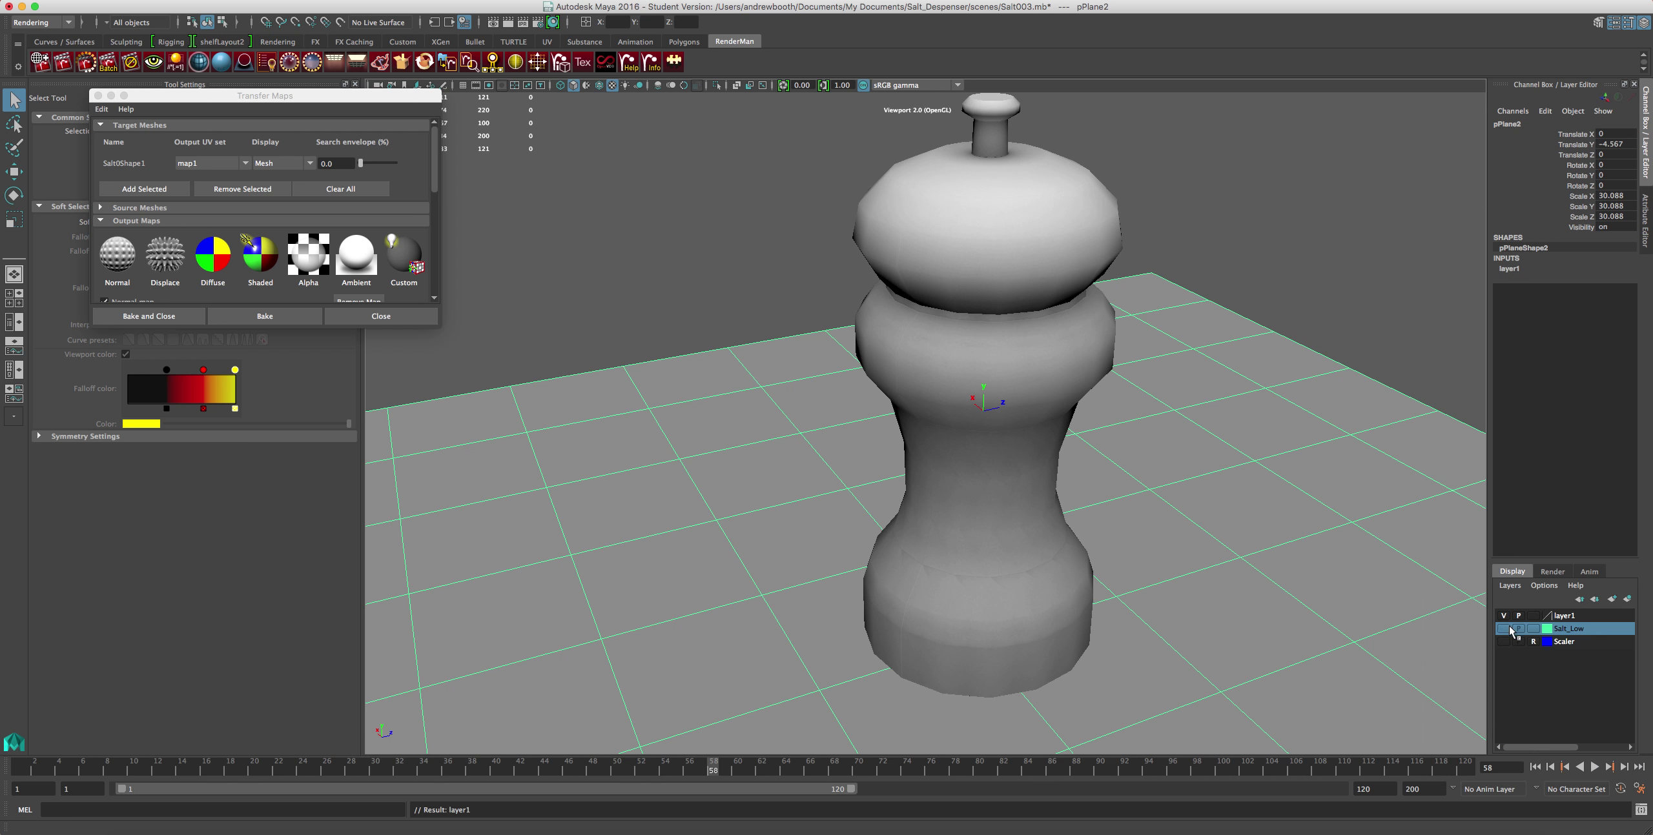
# - Name the floor plane's display layer floor, give it a green colour and hide the layer
pyautogui.doubleClick(1562, 616)
pyautogui.doubleClick(662, 302)
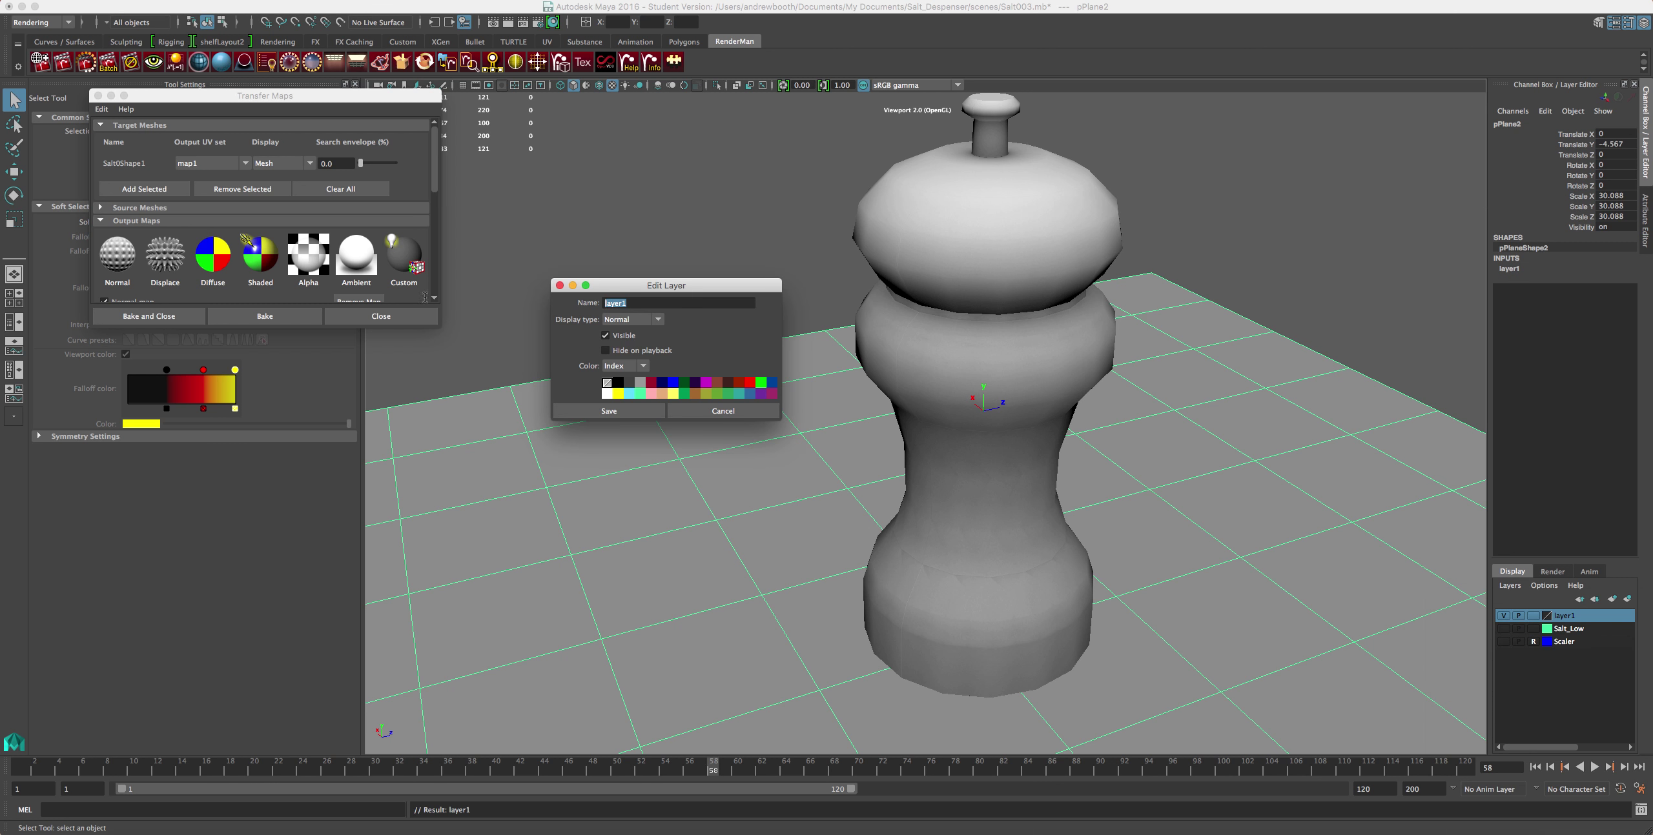
pyautogui.write('floor')
pyautogui.click(608, 410)
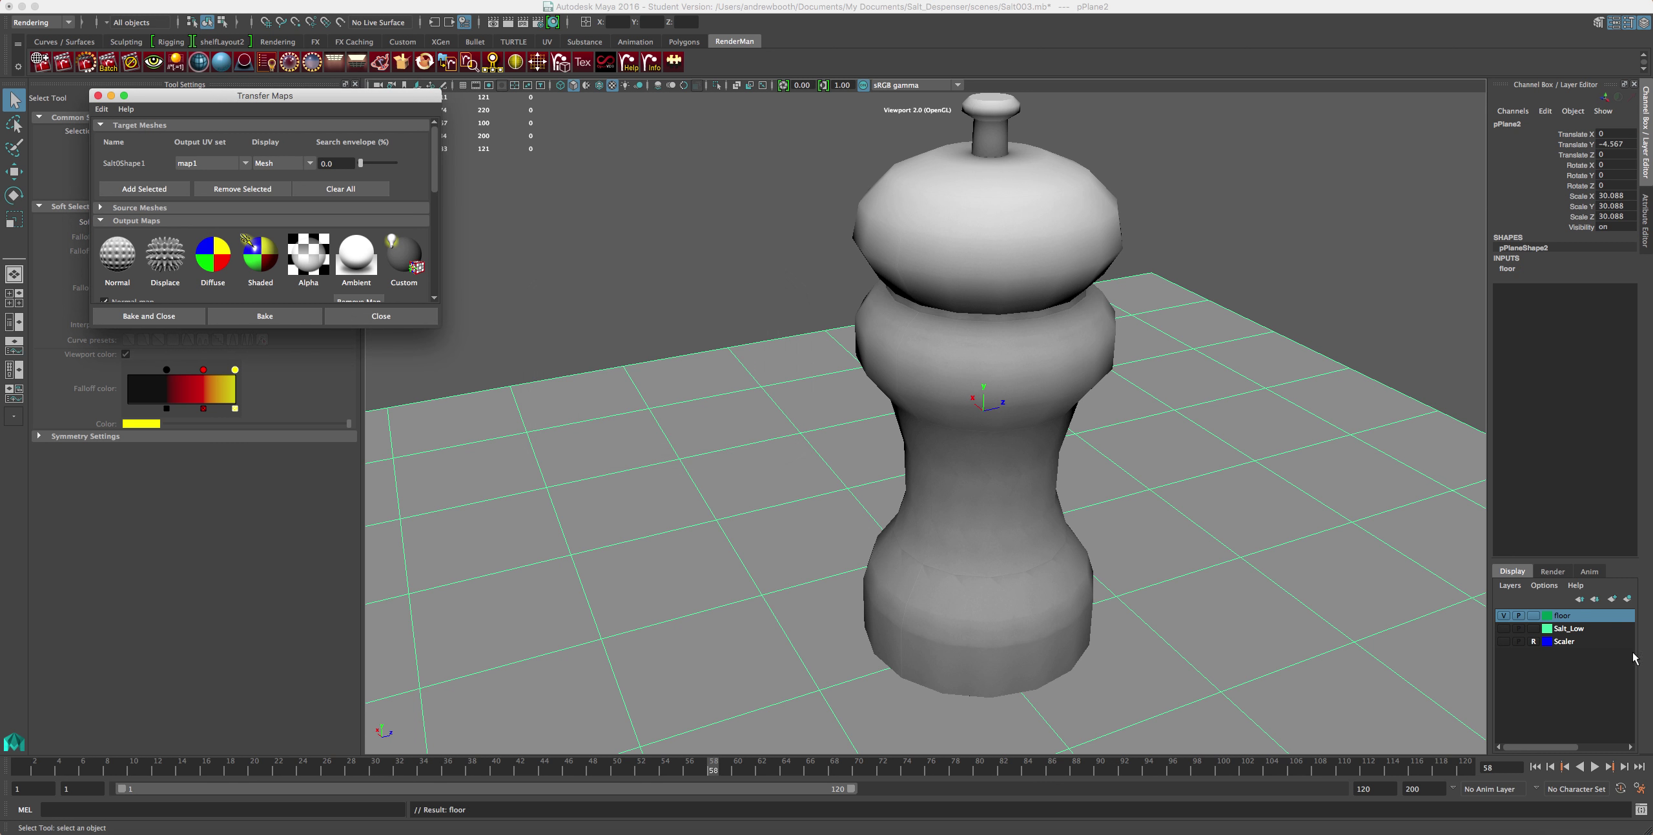
pyautogui.click(1503, 616)
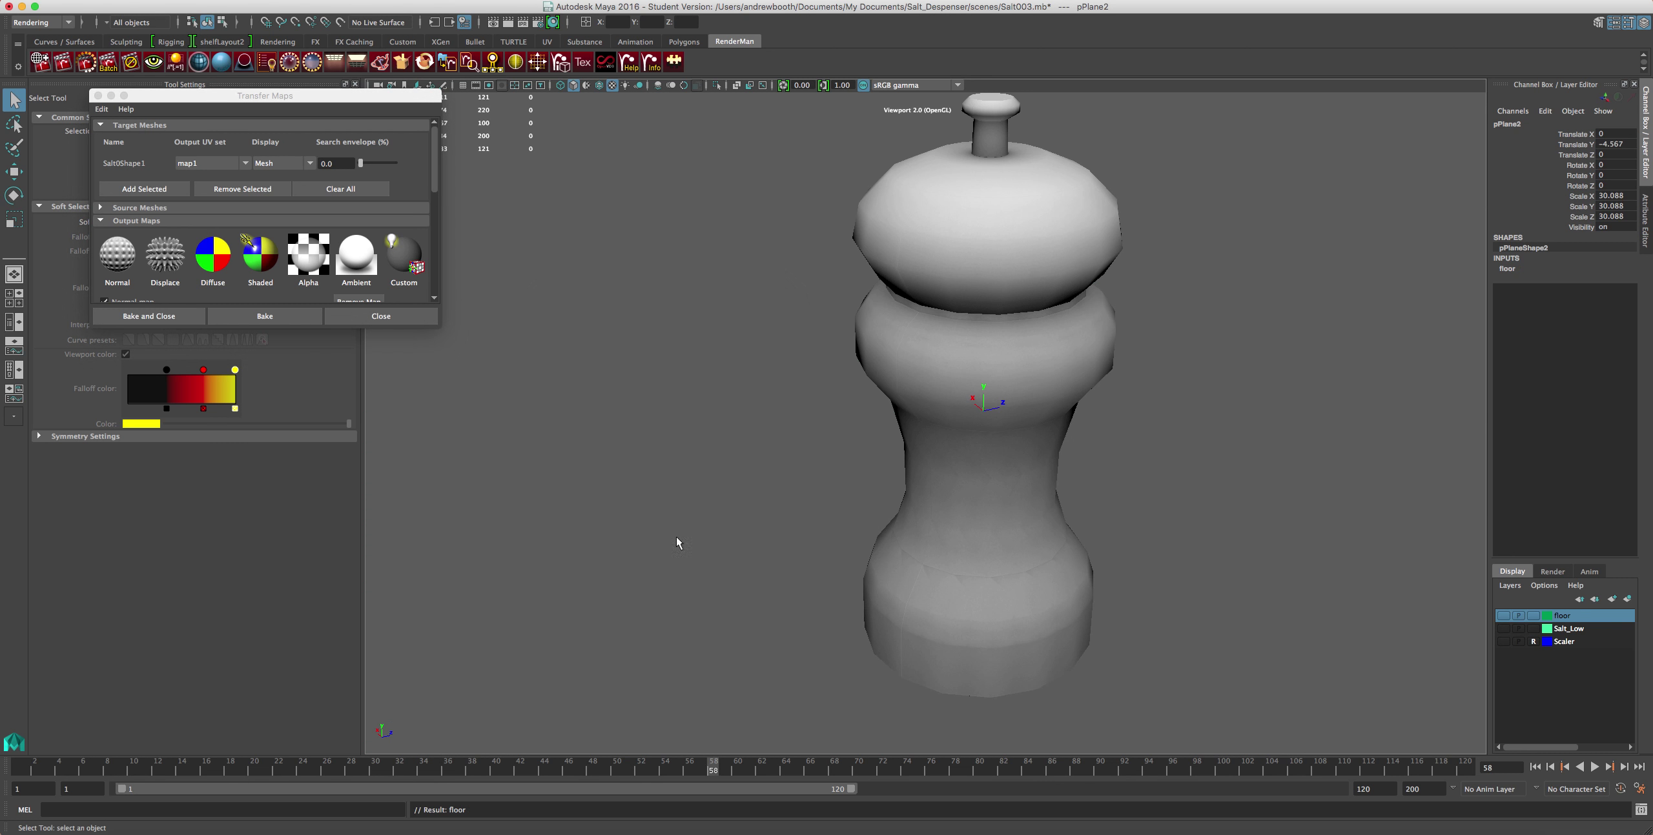
# - Select the salt dispenser mesh and examine its underside and base profile with the floor hidden
pyautogui.keyDown('alt'); pyautogui.moveTo(668, 562); pyautogui.dragTo(837, 430); pyautogui.keyUp('alt')
pyautogui.click(960, 516)
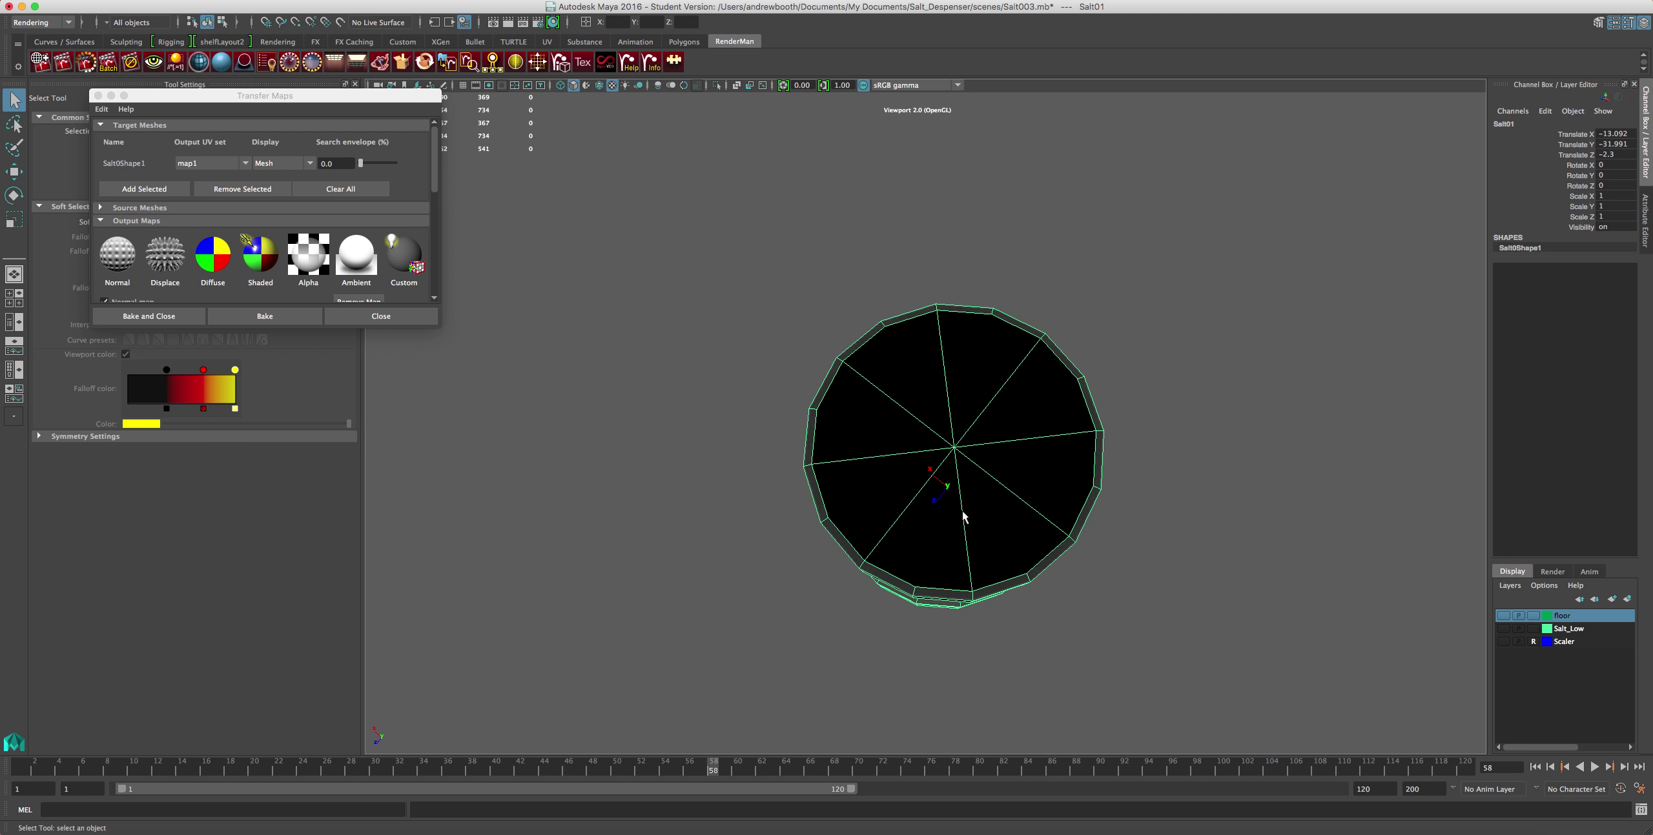
pyautogui.scroll(5, 958, 516)
pyautogui.scroll(-4, 958, 519)
pyautogui.keyDown('alt'); pyautogui.moveTo(863, 414); pyautogui.dragTo(873, 433); pyautogui.keyUp('alt')
pyautogui.keyDown('alt'); pyautogui.moveTo(645, 311); pyautogui.dragTo(696, 463); pyautogui.keyUp('alt')
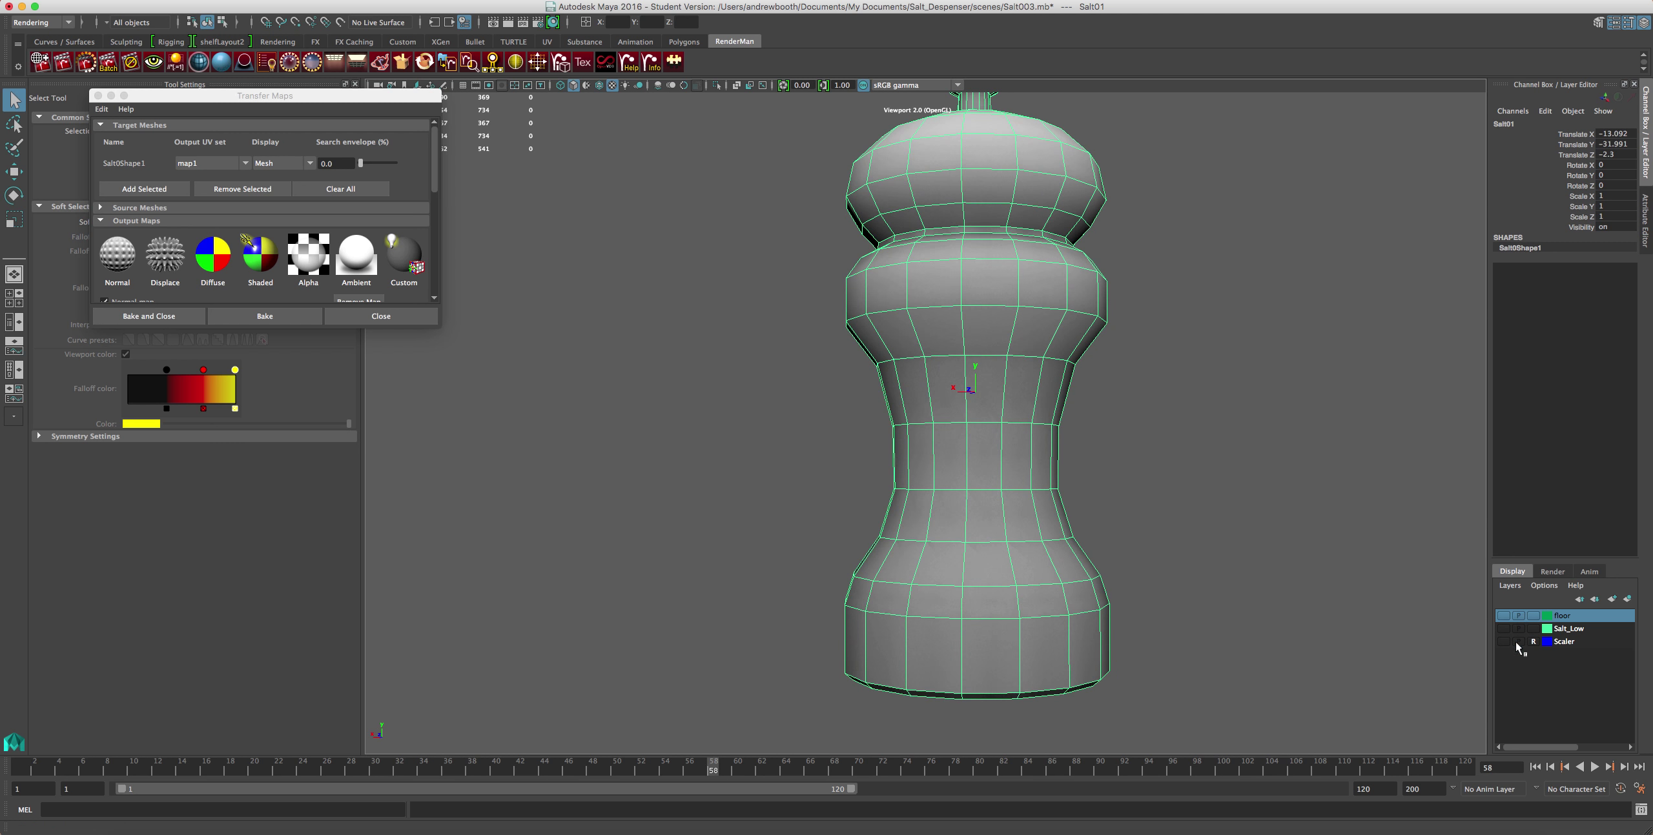
# - Toggle the floor layer on and off to compare the dispenser's base against the floor and inspect its underside
pyautogui.click(1503, 615)
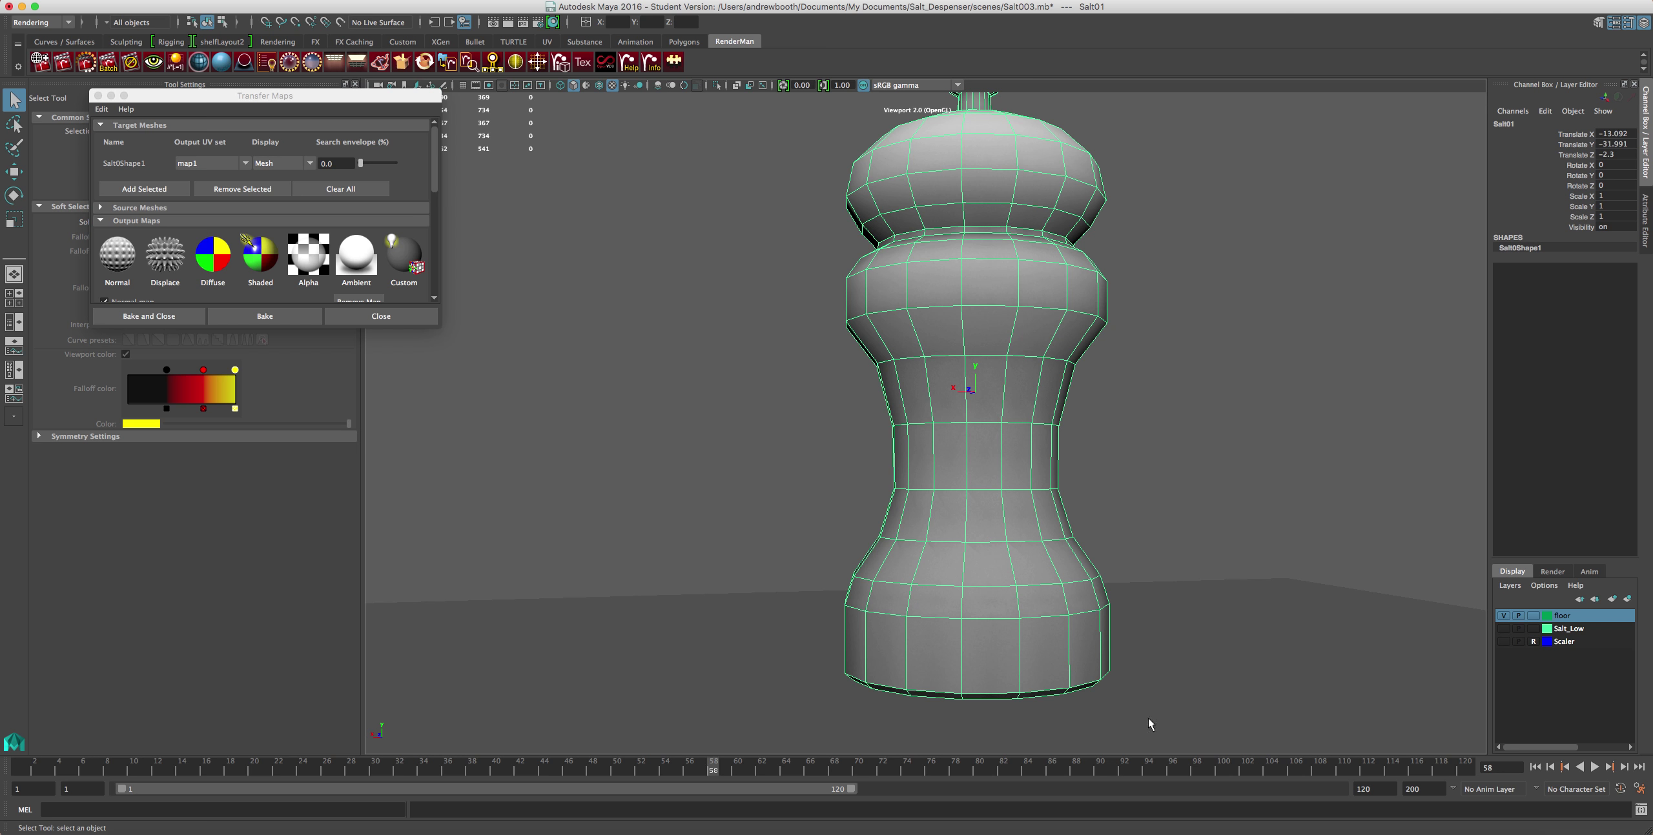
pyautogui.moveTo(976, 689)
pyautogui.keyDown('alt'); pyautogui.mouseDown()
pyautogui.moveTo(970, 657)
pyautogui.moveTo(968, 682)
pyautogui.mouseUp(); pyautogui.keyUp('alt')
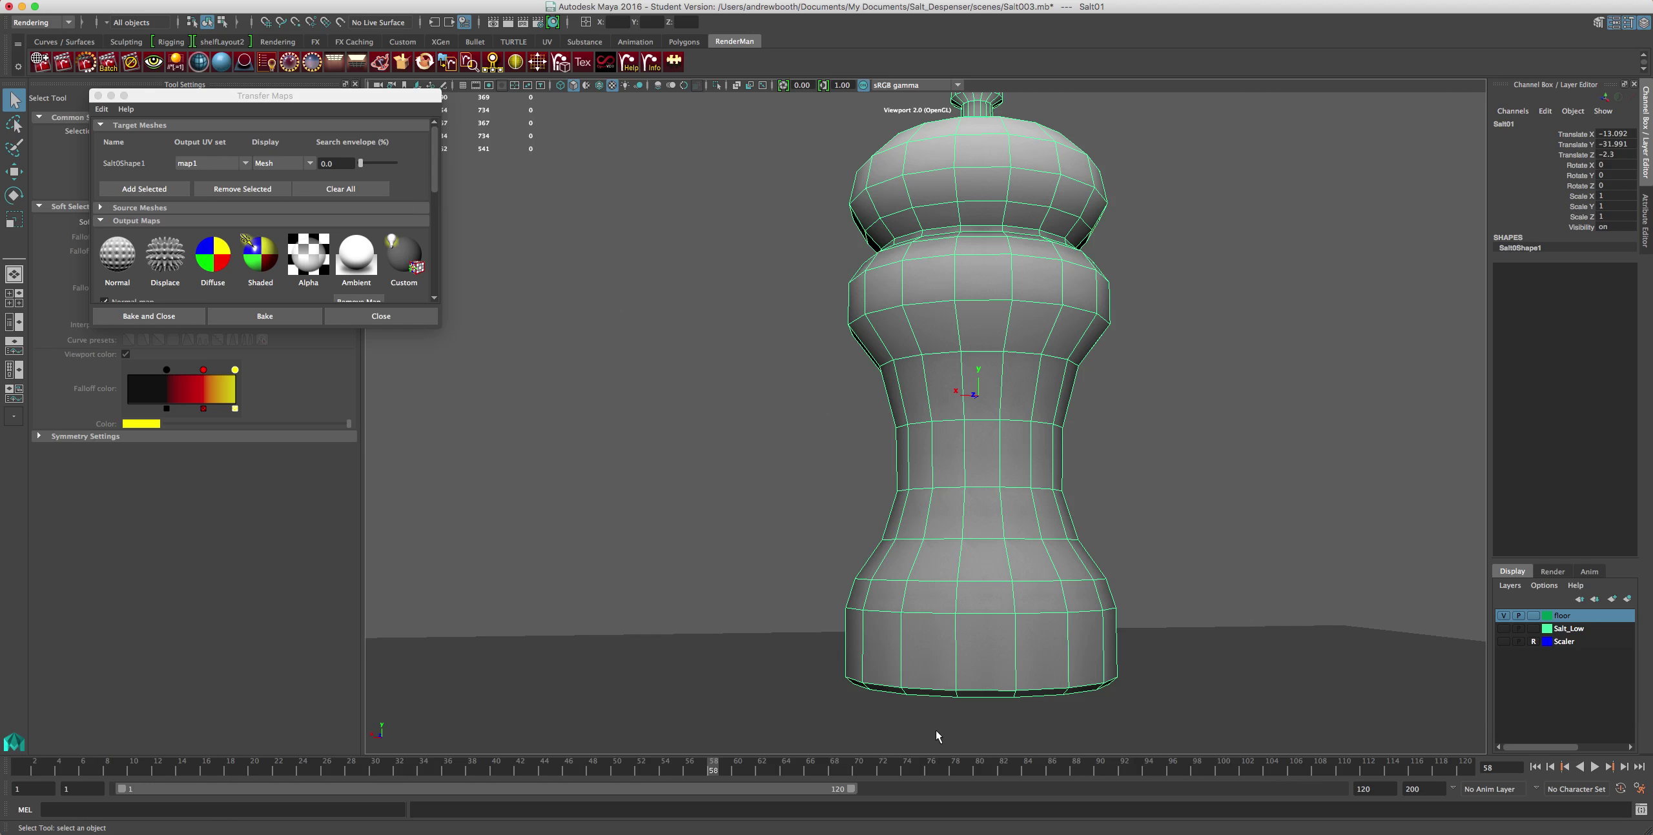
pyautogui.keyDown('alt'); pyautogui.moveTo(960, 253); pyautogui.dragTo(950, 294); pyautogui.keyUp('alt')
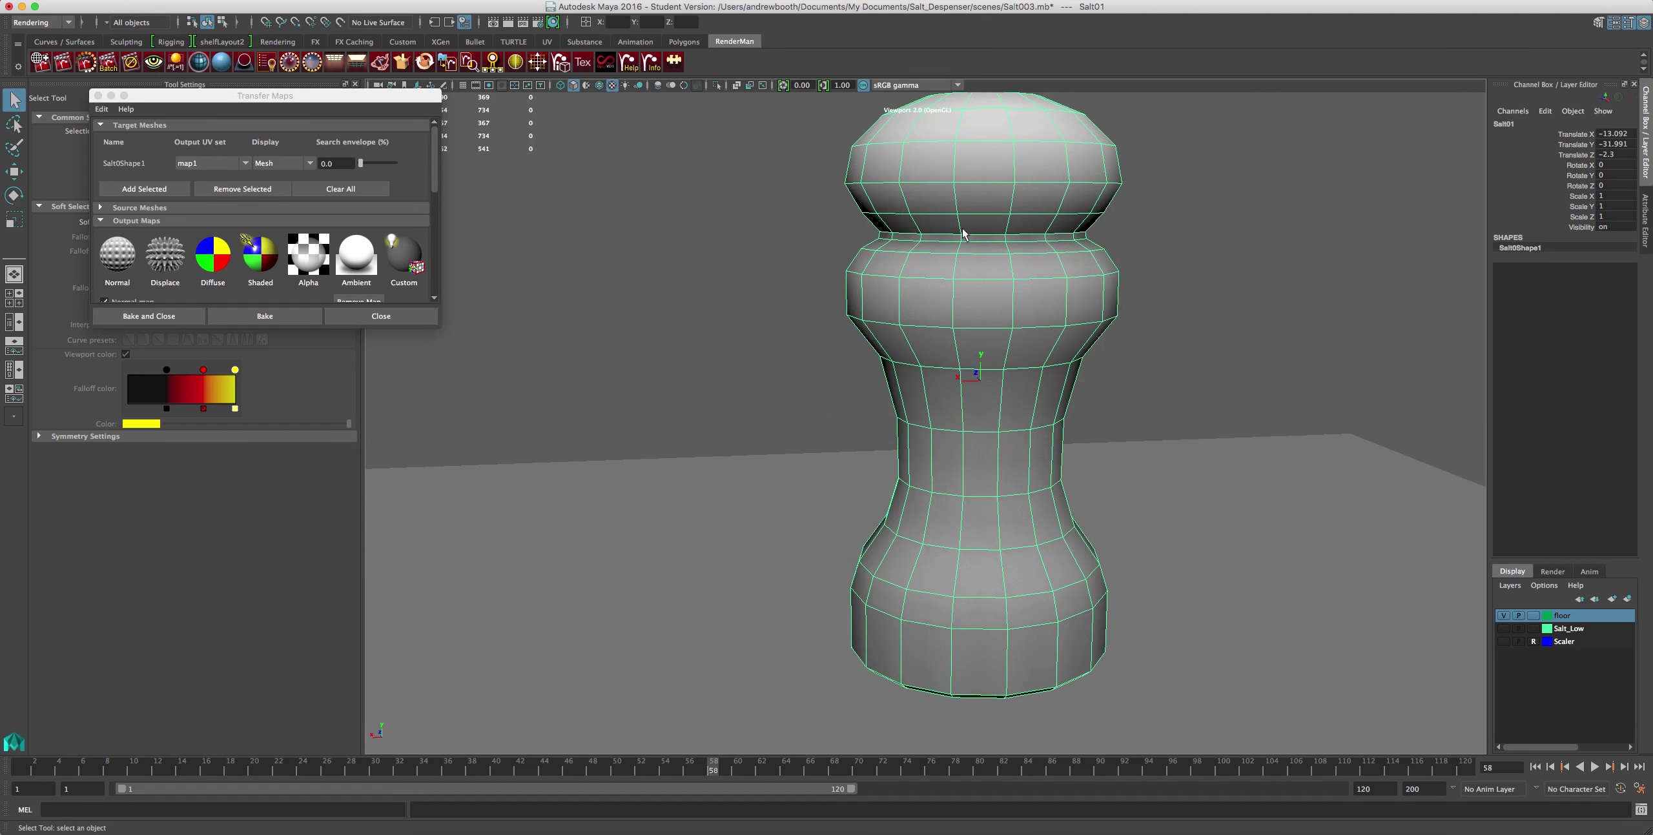
pyautogui.keyDown('alt'); pyautogui.moveTo(1130, 681); pyautogui.dragTo(1134, 652); pyautogui.keyUp('alt')
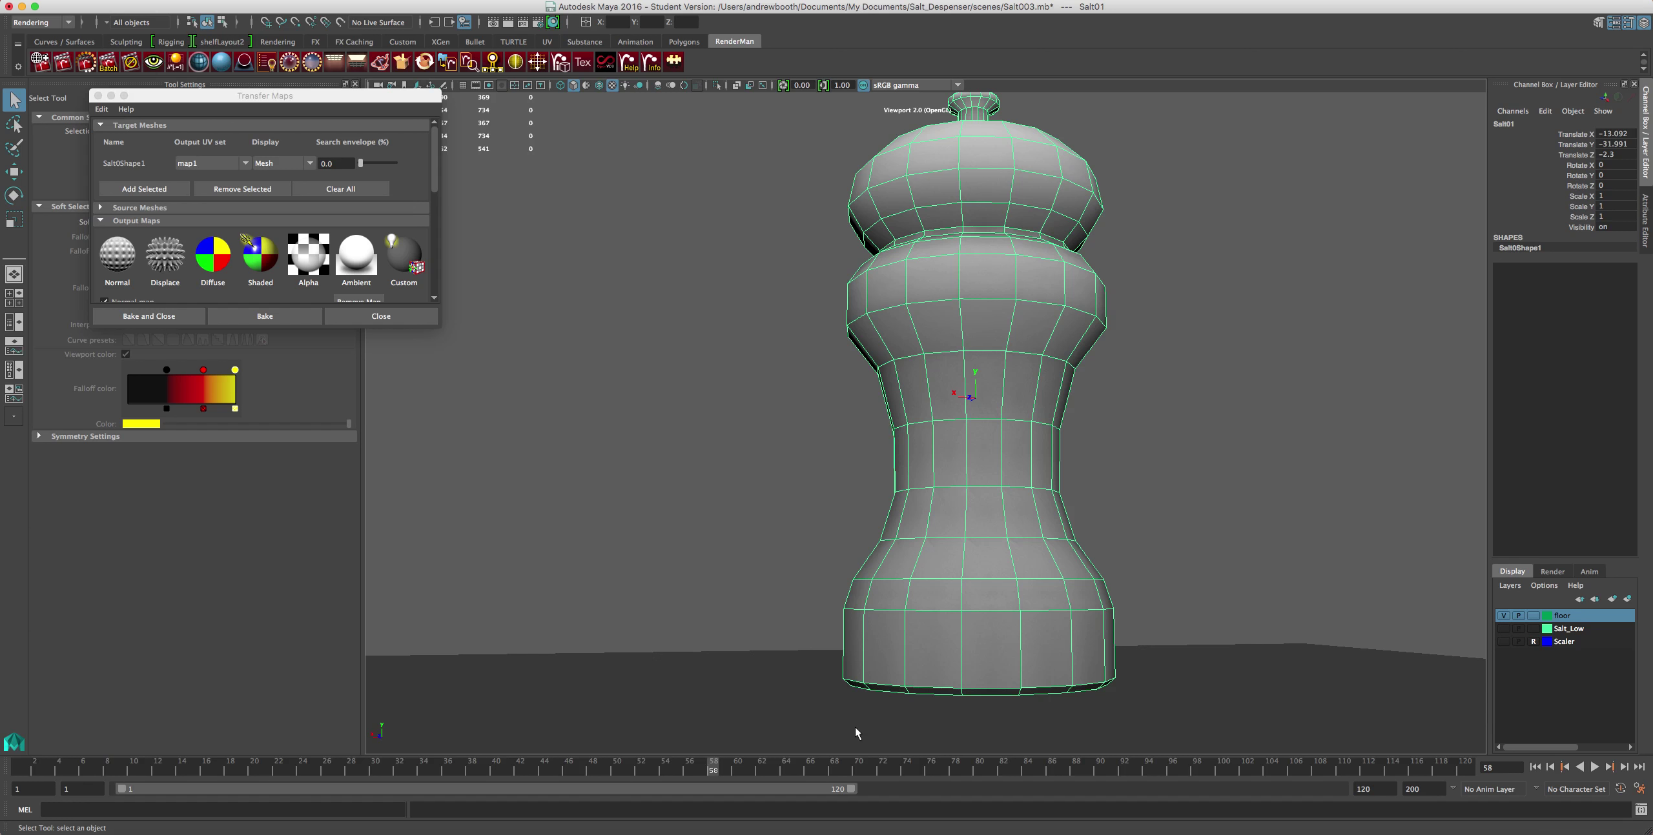
pyautogui.click(1503, 615)
pyautogui.keyDown('alt'); pyautogui.moveTo(1355, 596); pyautogui.dragTo(1320, 519); pyautogui.keyUp('alt')
pyautogui.click(1320, 516)
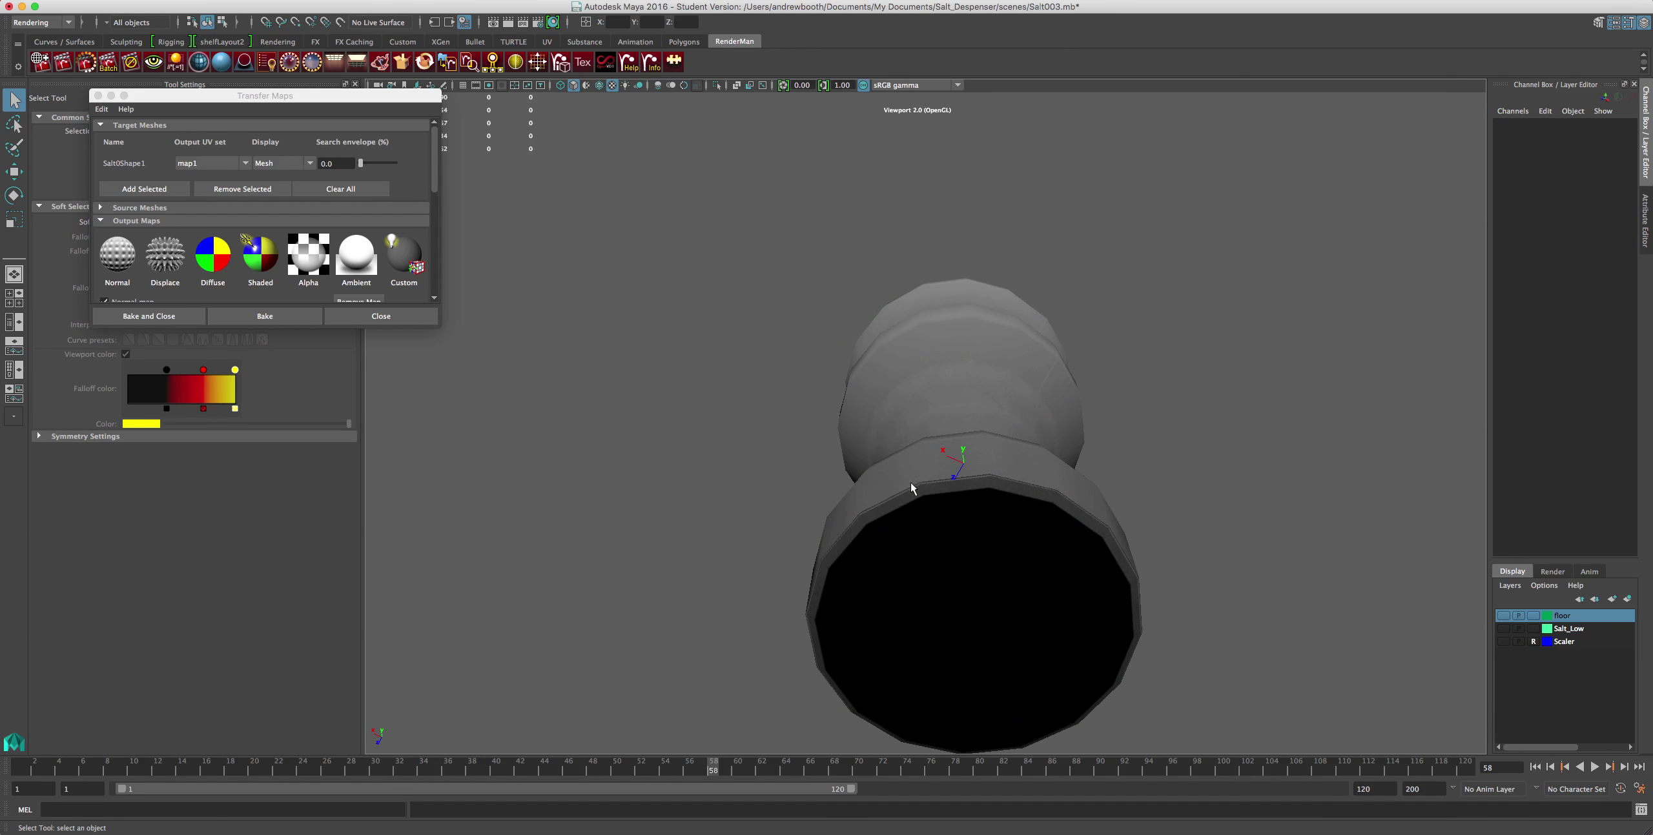
pyautogui.keyDown('alt'); pyautogui.moveTo(1111, 478); pyautogui.dragTo(1184, 512); pyautogui.keyUp('alt')
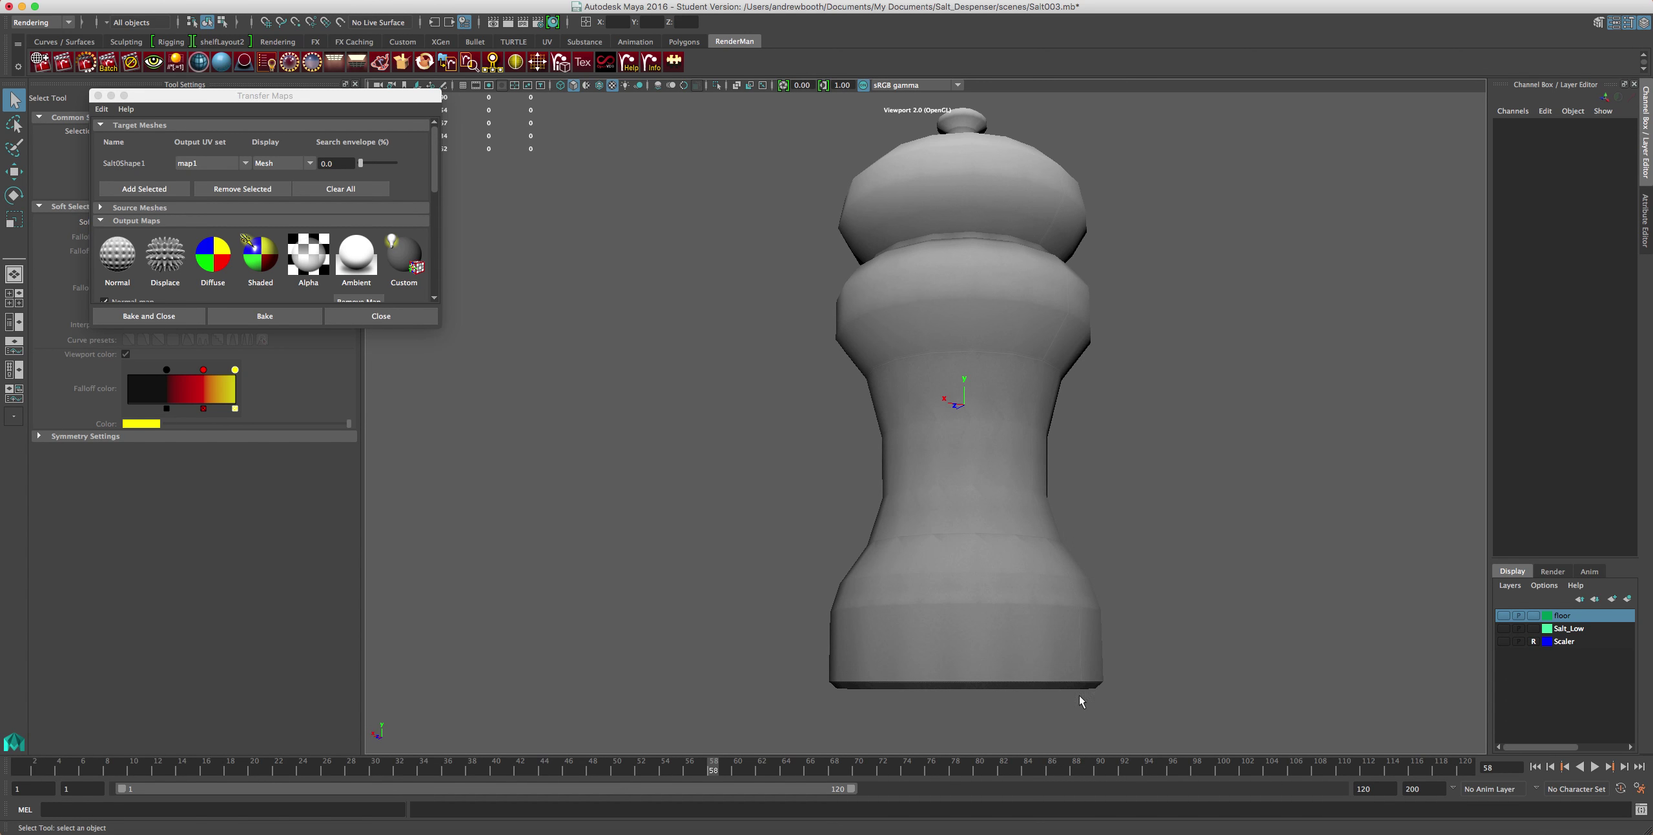
pyautogui.keyDown('alt'); pyautogui.moveTo(913, 709); pyautogui.dragTo(849, 676); pyautogui.keyUp('alt')
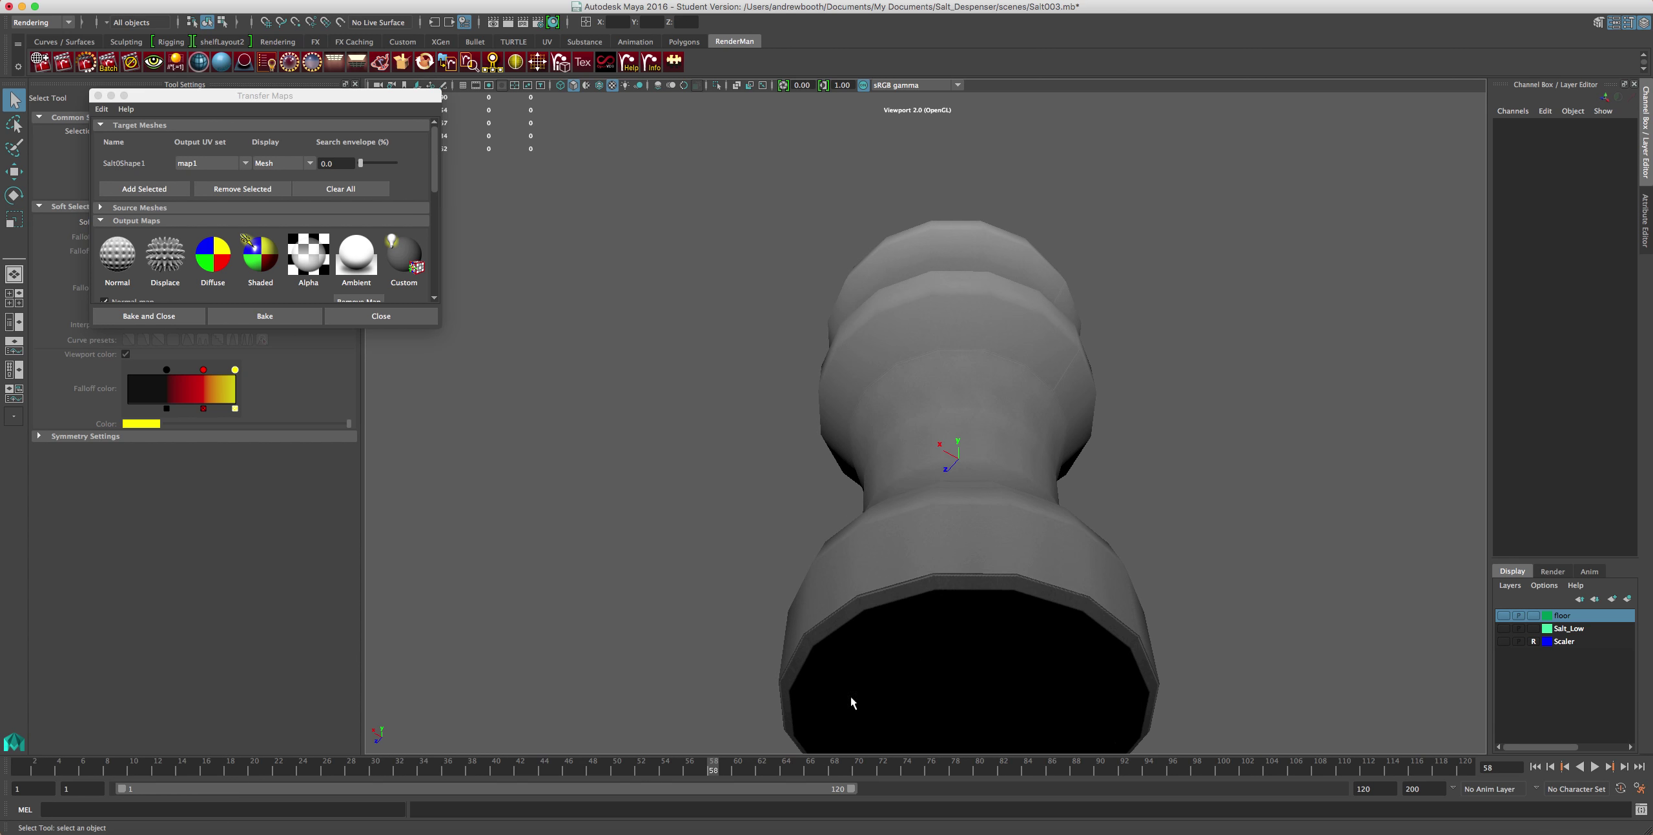
pyautogui.keyDown('alt'); pyautogui.moveTo(1037, 650); pyautogui.dragTo(904, 477); pyautogui.keyUp('alt')
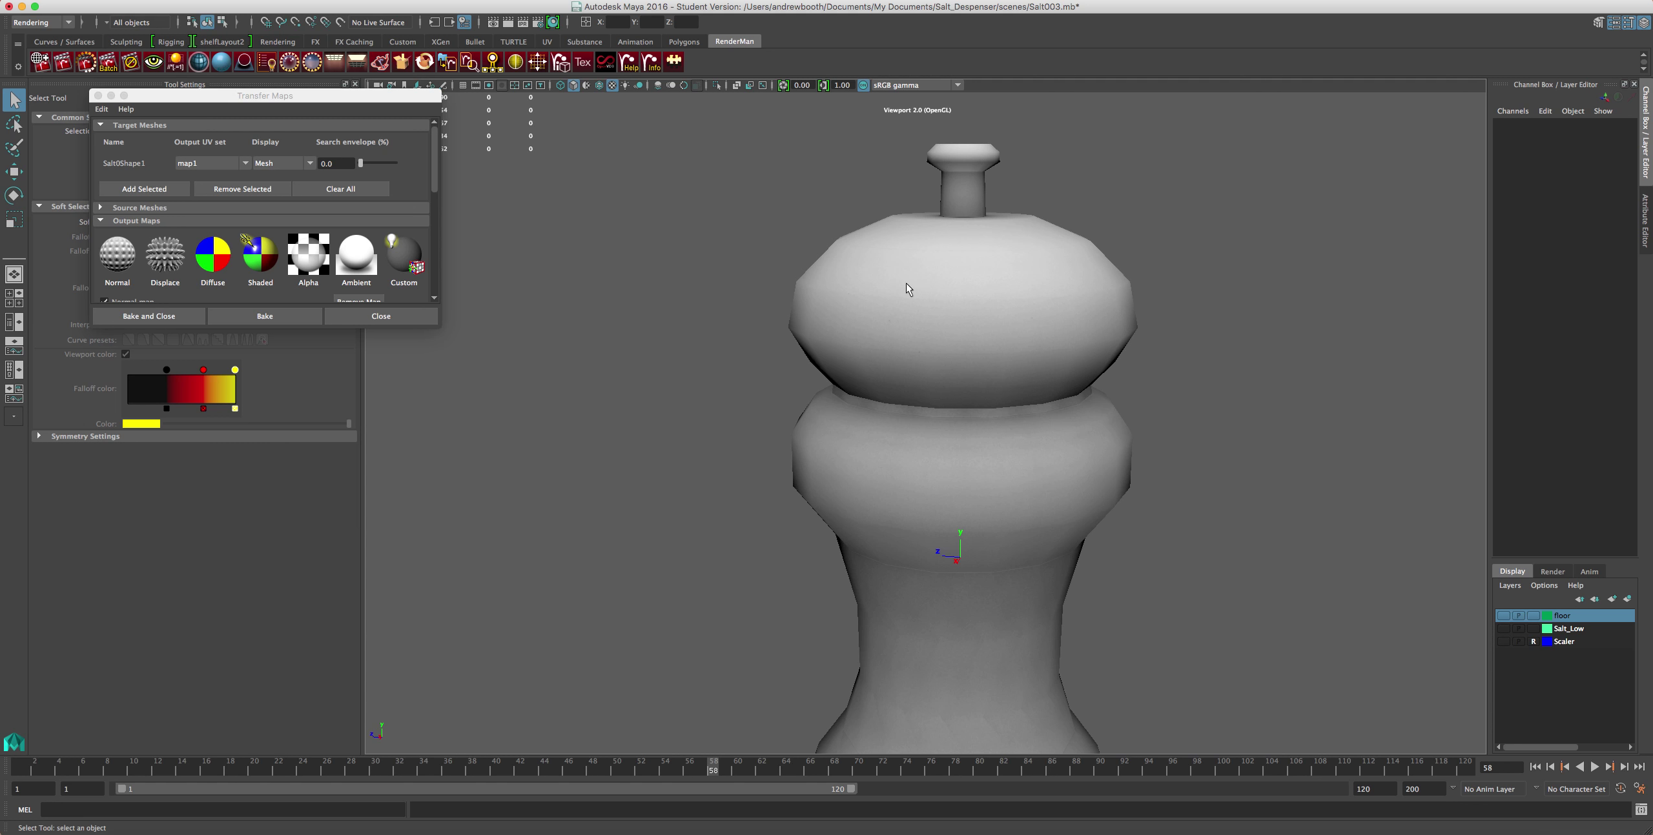
# - Switch the salt dispenser mesh to face selection and select all the wedge-shaped faces on its underside
pyautogui.click(883, 259)
pyautogui.scroll(3, 881, 278)
pyautogui.scroll(-4, 843, 358)
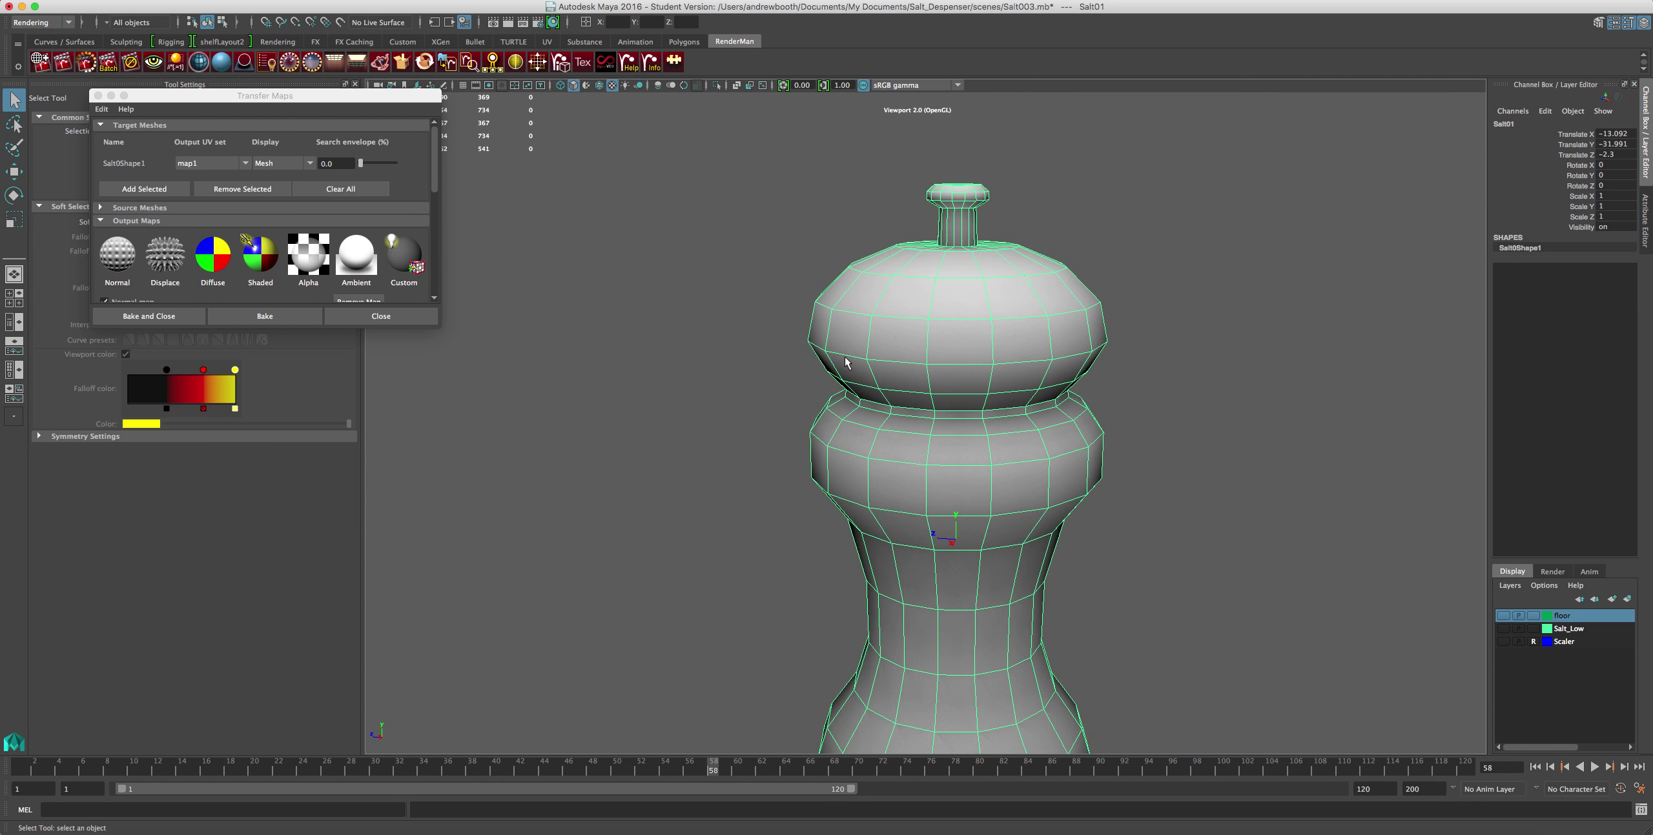
pyautogui.keyDown('alt'); pyautogui.moveTo(844, 365); pyautogui.dragTo(852, 308); pyautogui.keyUp('alt')
pyautogui.keyDown('alt'); pyautogui.moveTo(852, 303); pyautogui.dragTo(841, 218, button='middle'); pyautogui.keyUp('alt')
pyautogui.keyDown('alt'); pyautogui.moveTo(853, 349); pyautogui.dragTo(859, 271); pyautogui.keyUp('alt')
pyautogui.scroll(3, 860, 273)
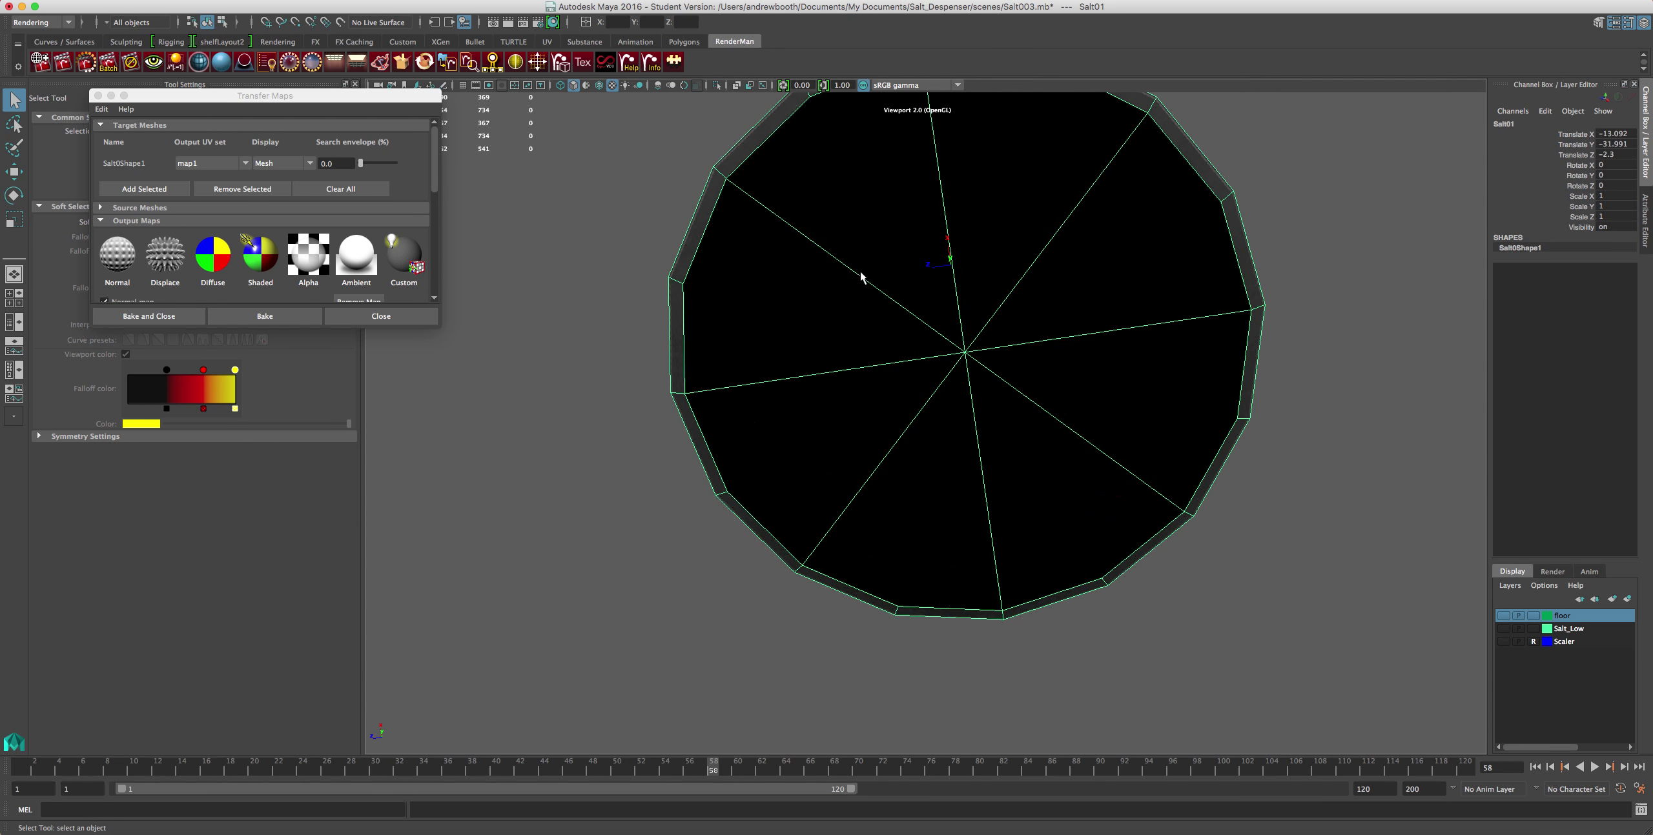
pyautogui.moveTo(914, 356); pyautogui.dragTo(986, 355, button='right')
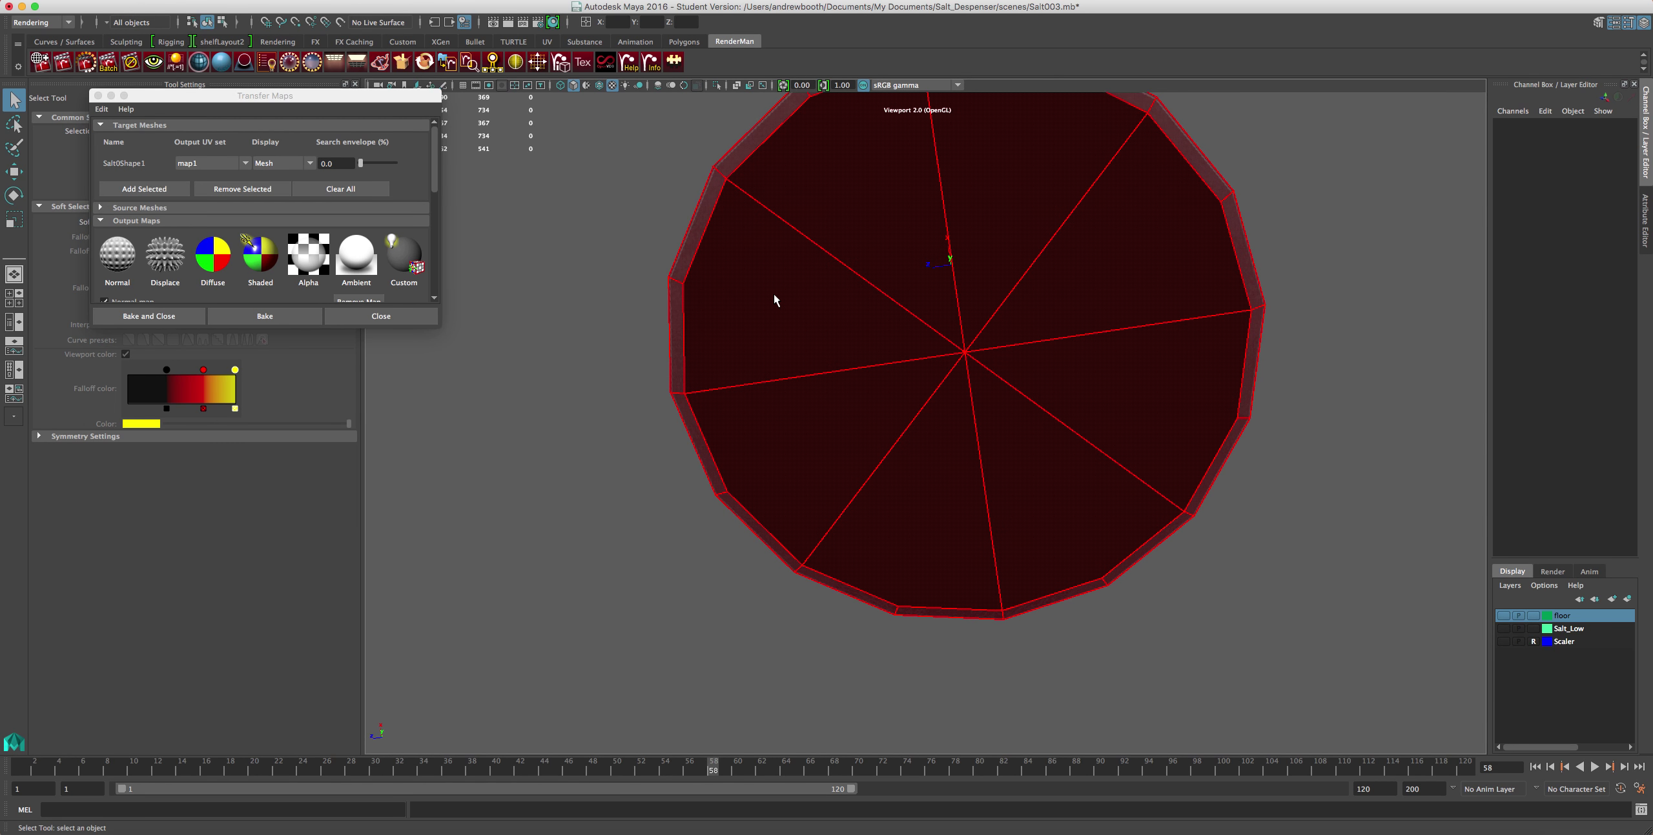
pyautogui.click(774, 295)
pyautogui.moveTo(854, 287); pyautogui.dragTo(854, 323, button='right')
pyautogui.click(826, 352)
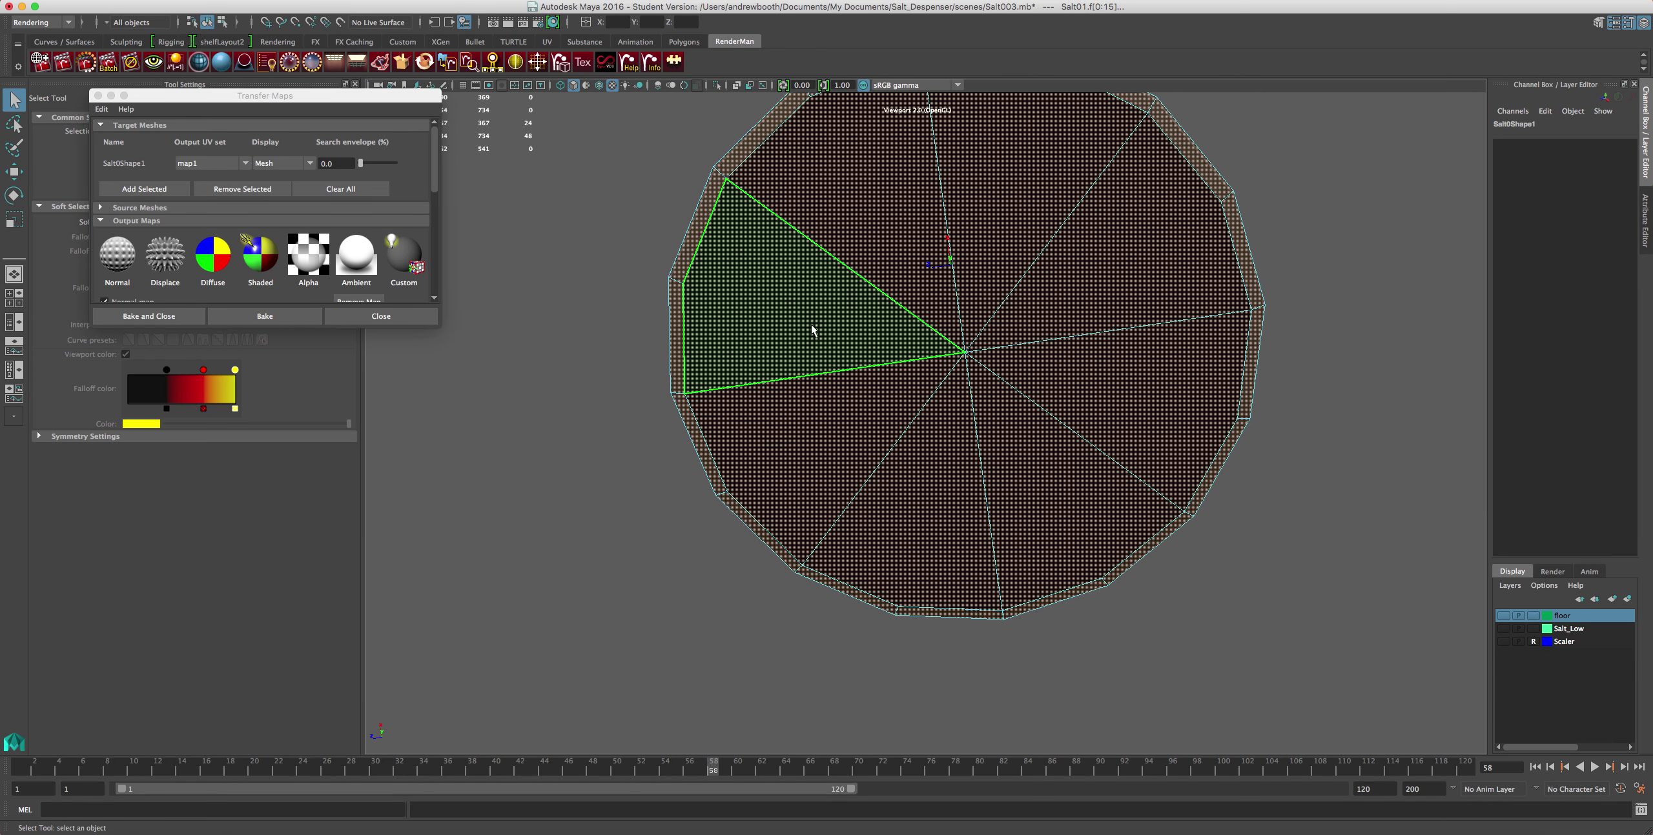
pyautogui.moveTo(813, 325)
pyautogui.mouseDown()
pyautogui.moveTo(874, 269)
pyautogui.moveTo(986, 248)
pyautogui.moveTo(1096, 332)
pyautogui.moveTo(1025, 433)
pyautogui.moveTo(927, 473)
pyautogui.moveTo(850, 444)
pyautogui.moveTo(584, 407)
pyautogui.moveTo(600, 391)
pyautogui.mouseUp()
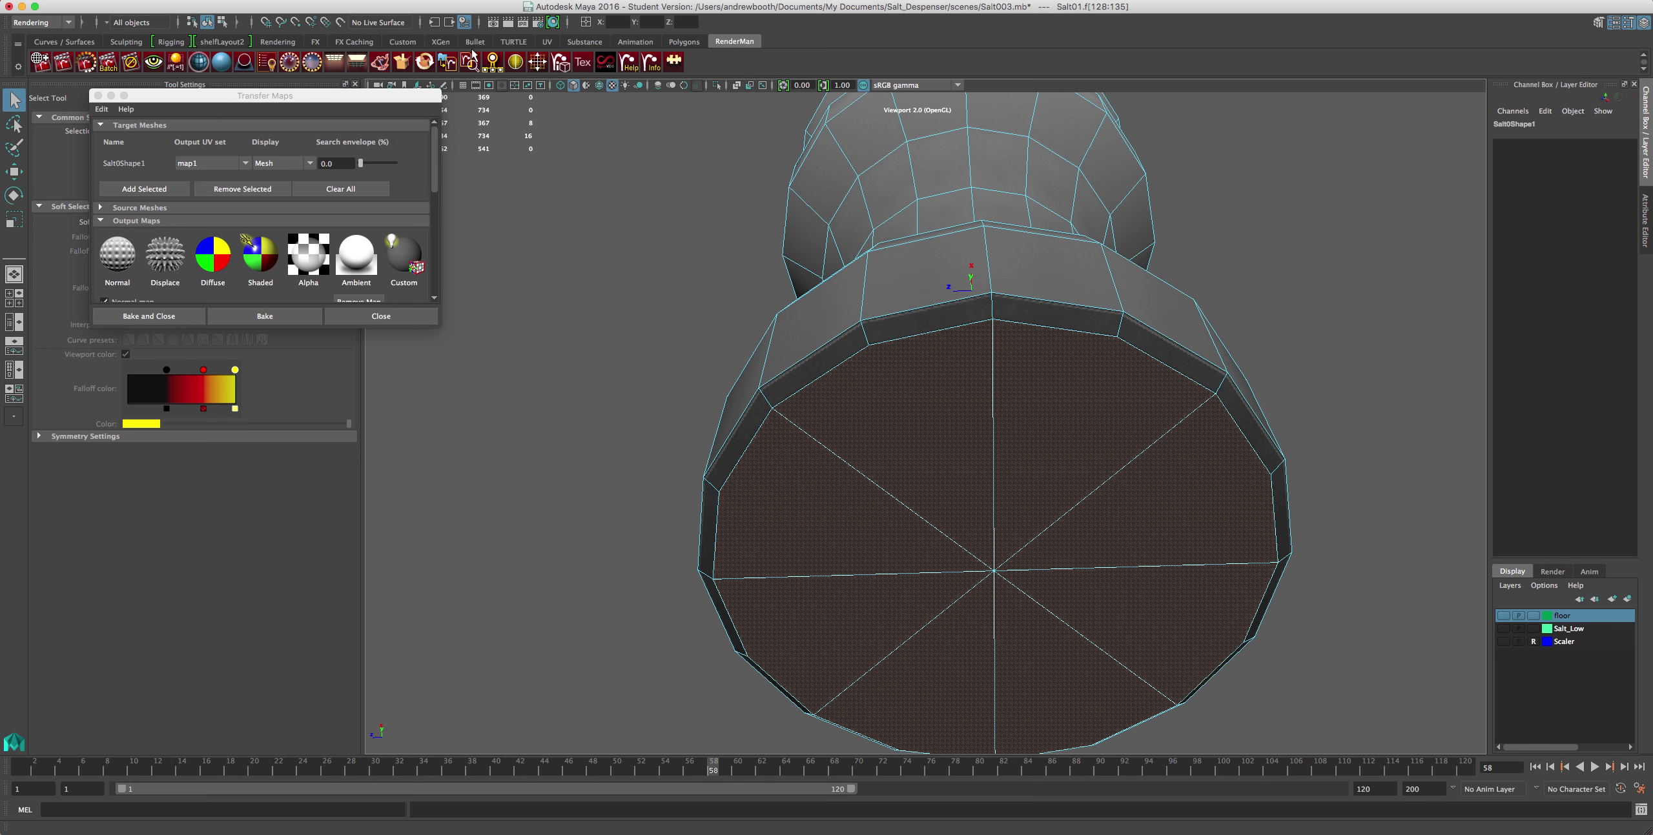
# - Extrude the selected bottom faces of the salt dispenser with a thickness of 0
pyautogui.click(675, 44)
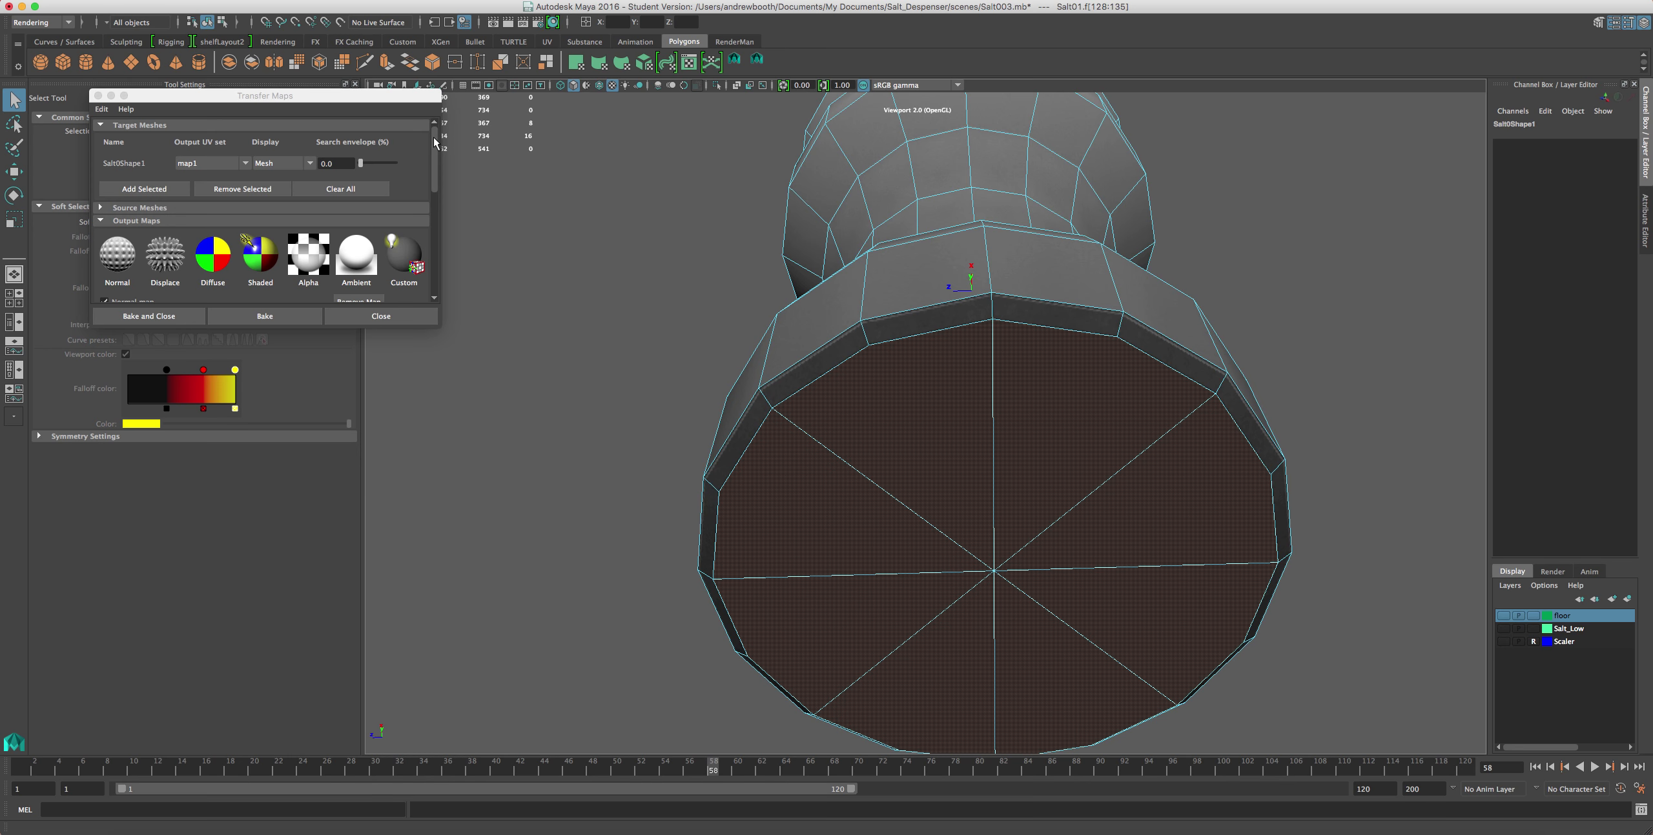
pyautogui.hotkey('ctrl', 'e')
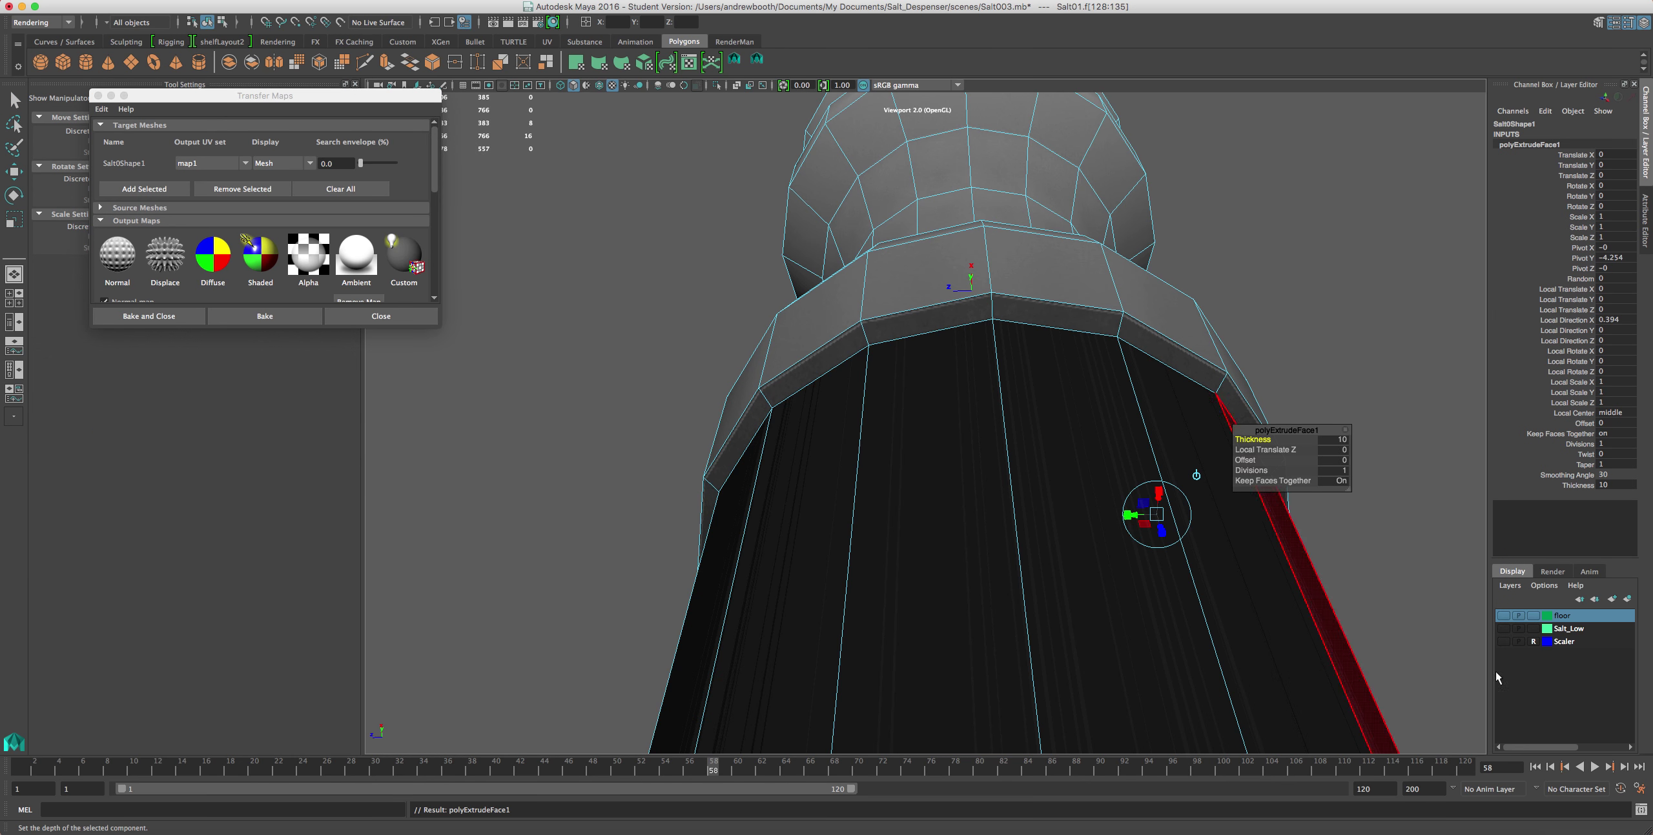
pyautogui.click(1333, 442)
pyautogui.write('0')
pyautogui.press('Return')
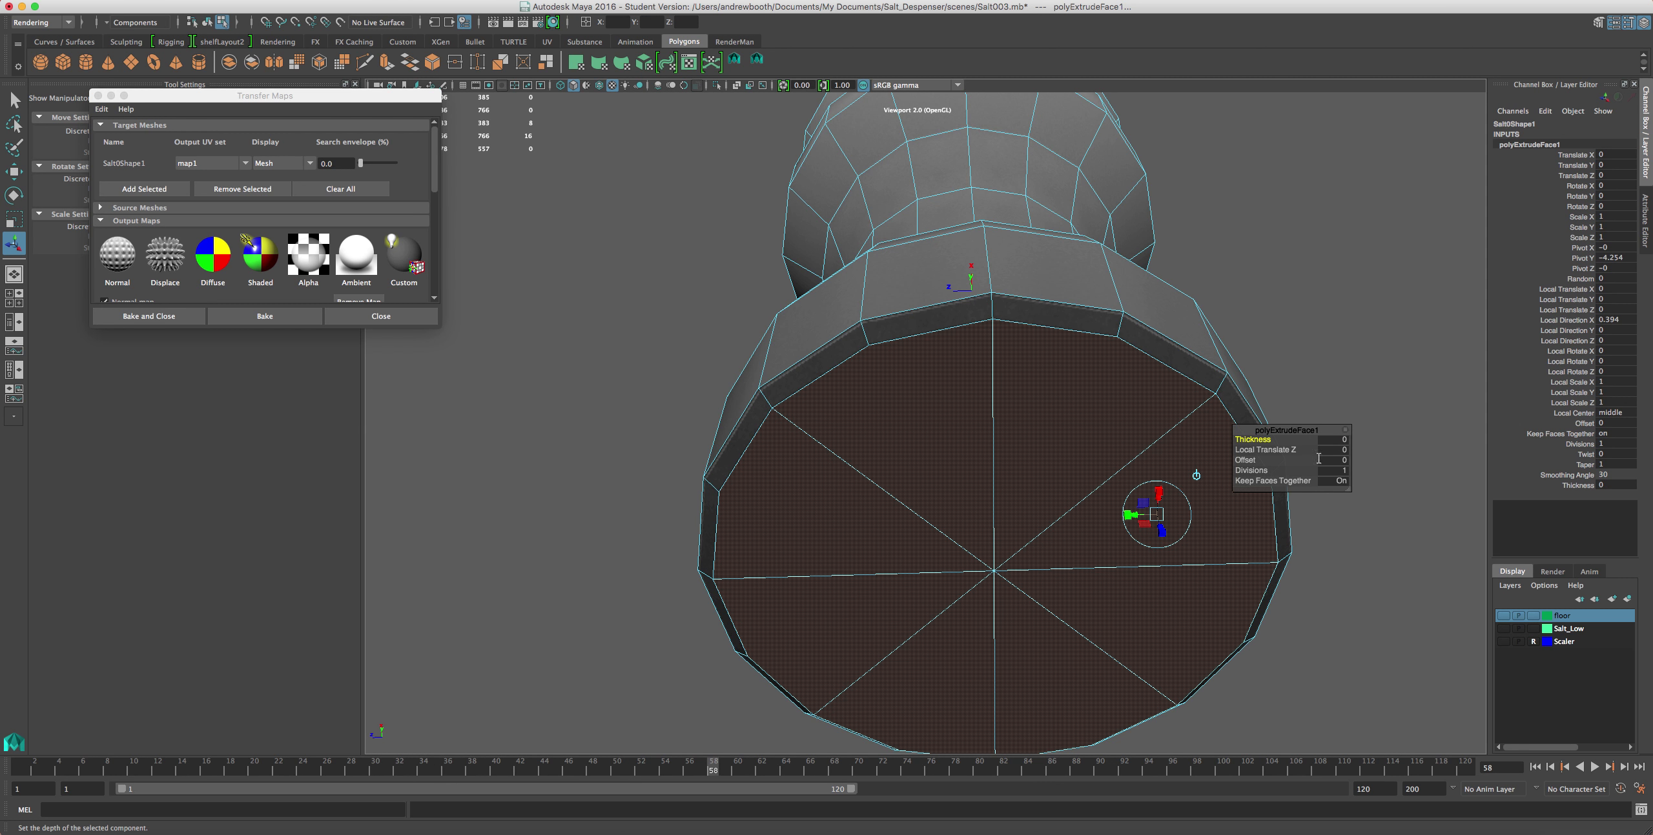
# - Try an offset of 1 on the bottom face extrusion
pyautogui.click(1327, 459)
pyautogui.write('1')
pyautogui.press('Return')
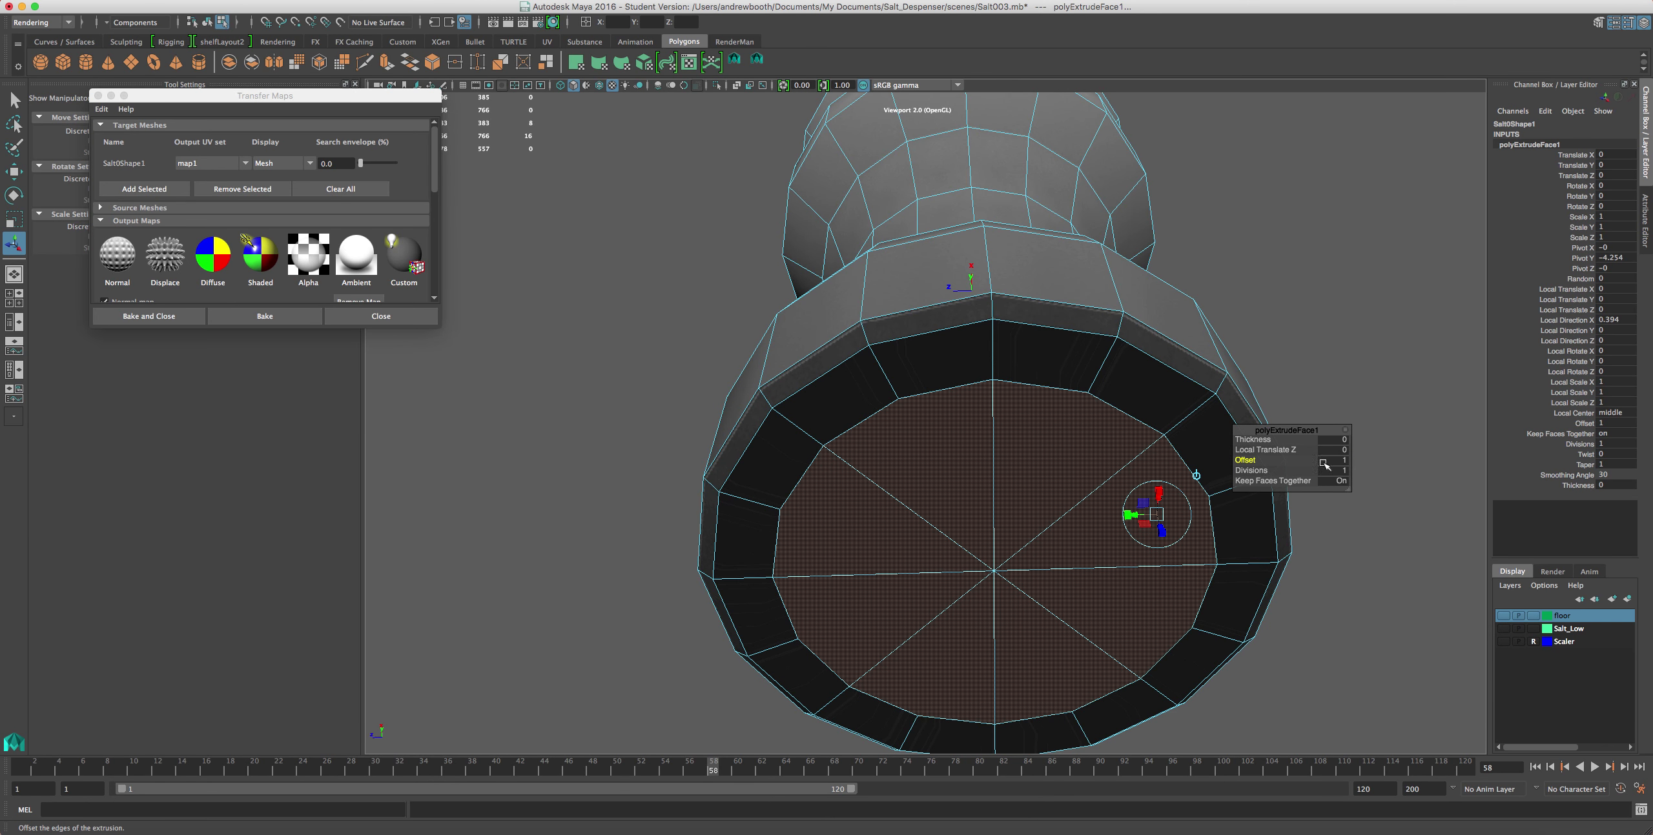
# - Set the bottom face extrusion's offset to 0.5 and check the inset ring around the base's rim
pyautogui.click(1335, 461)
pyautogui.write('0.5')
pyautogui.press('Return')
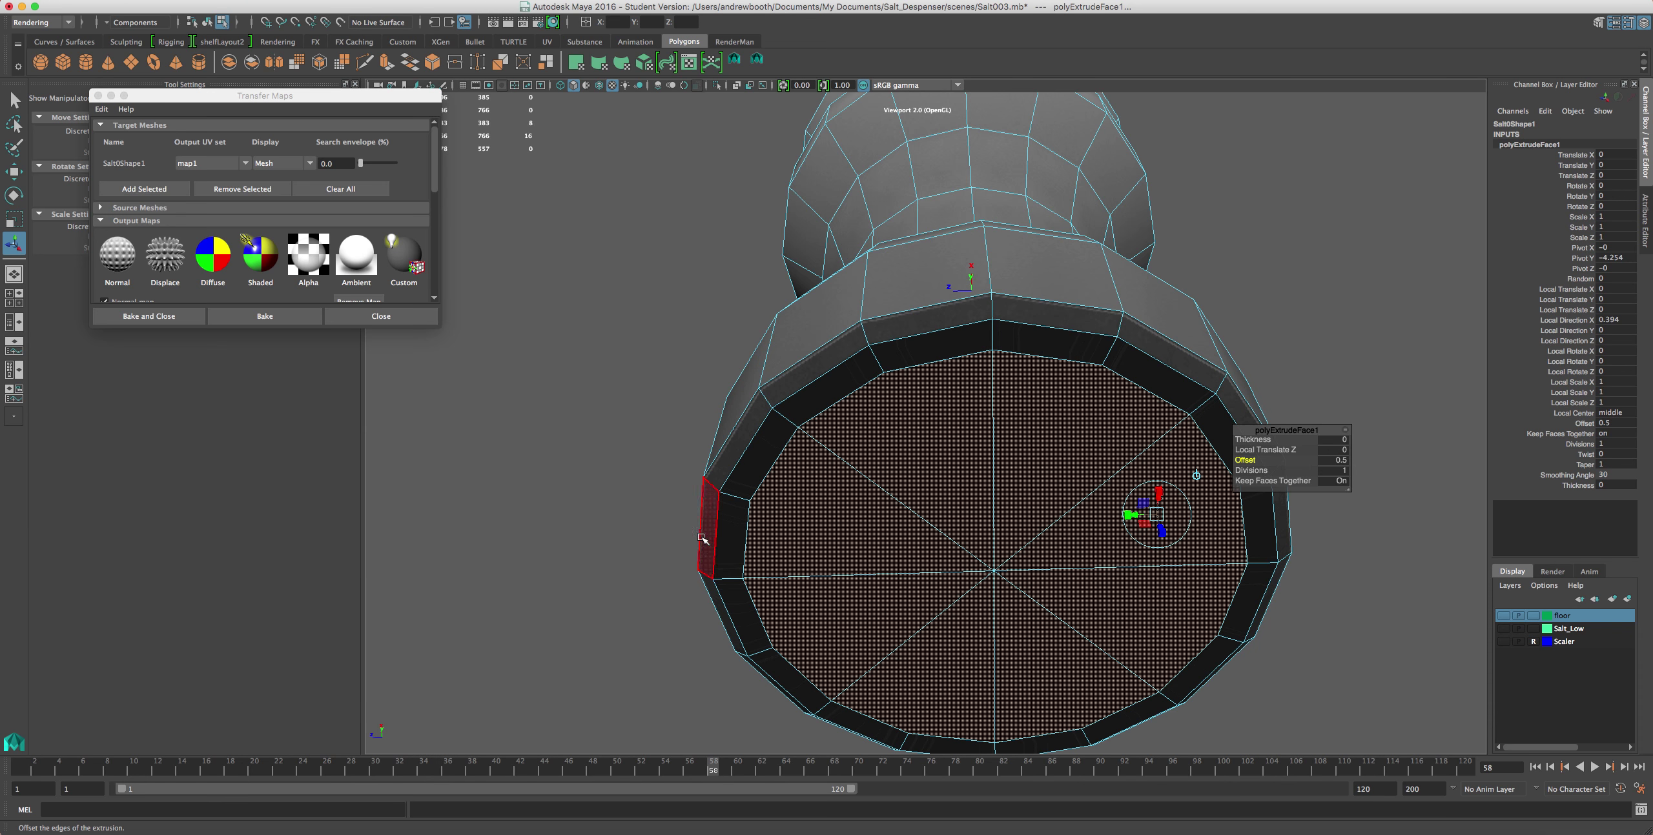
pyautogui.keyDown('alt'); pyautogui.moveTo(608, 494); pyautogui.dragTo(669, 428); pyautogui.keyUp('alt')
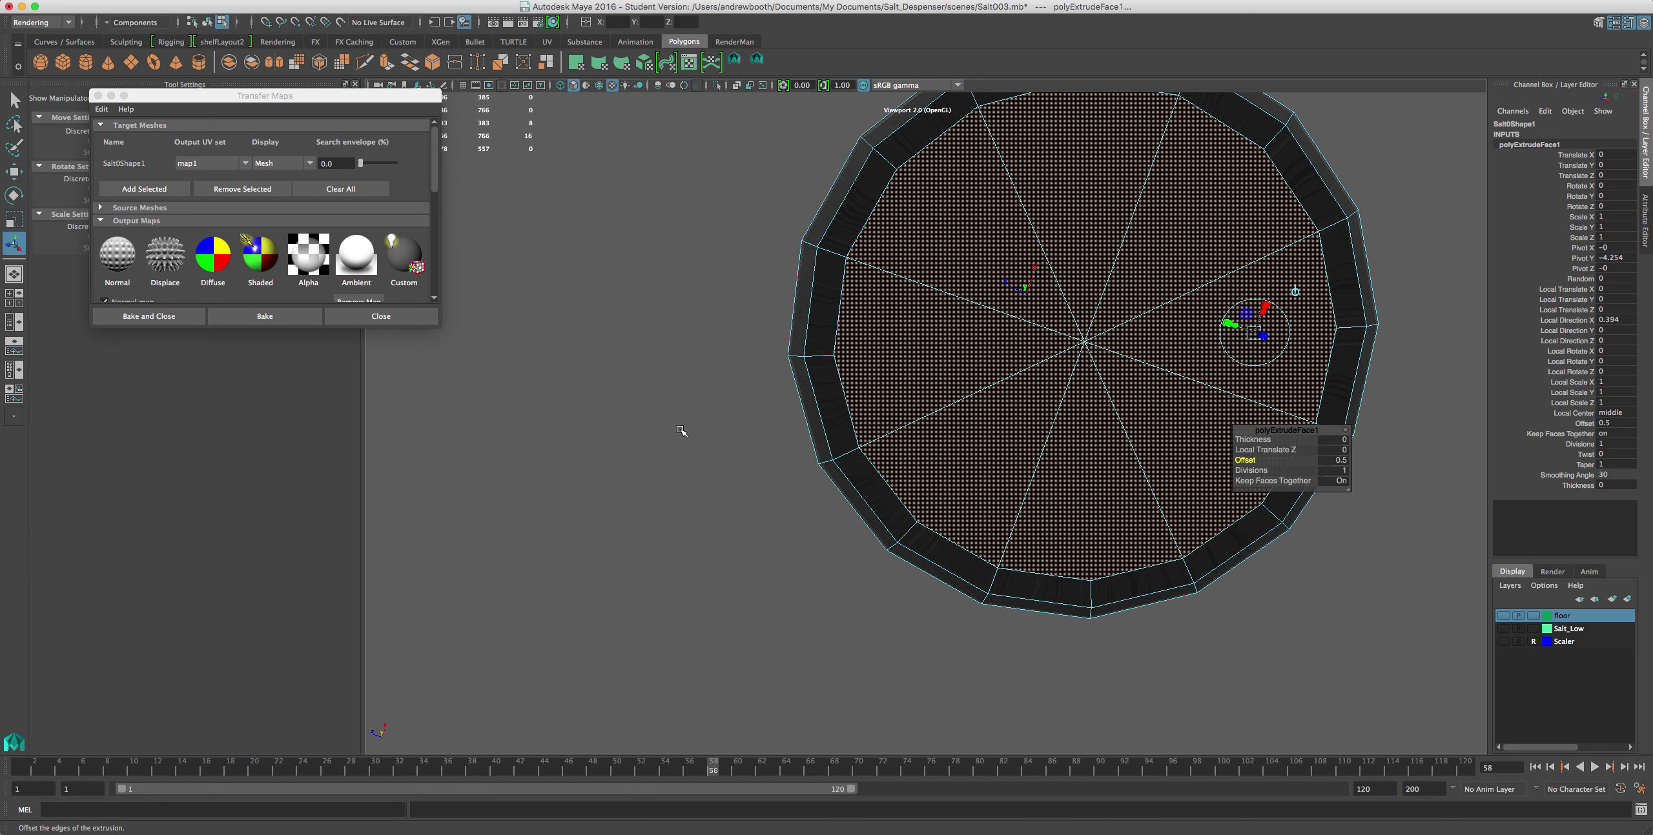
# - Finish the bottom face extrusion and return the salt dispenser to object selection
pyautogui.moveTo(996, 375); pyautogui.dragTo(1122, 326, button='right')
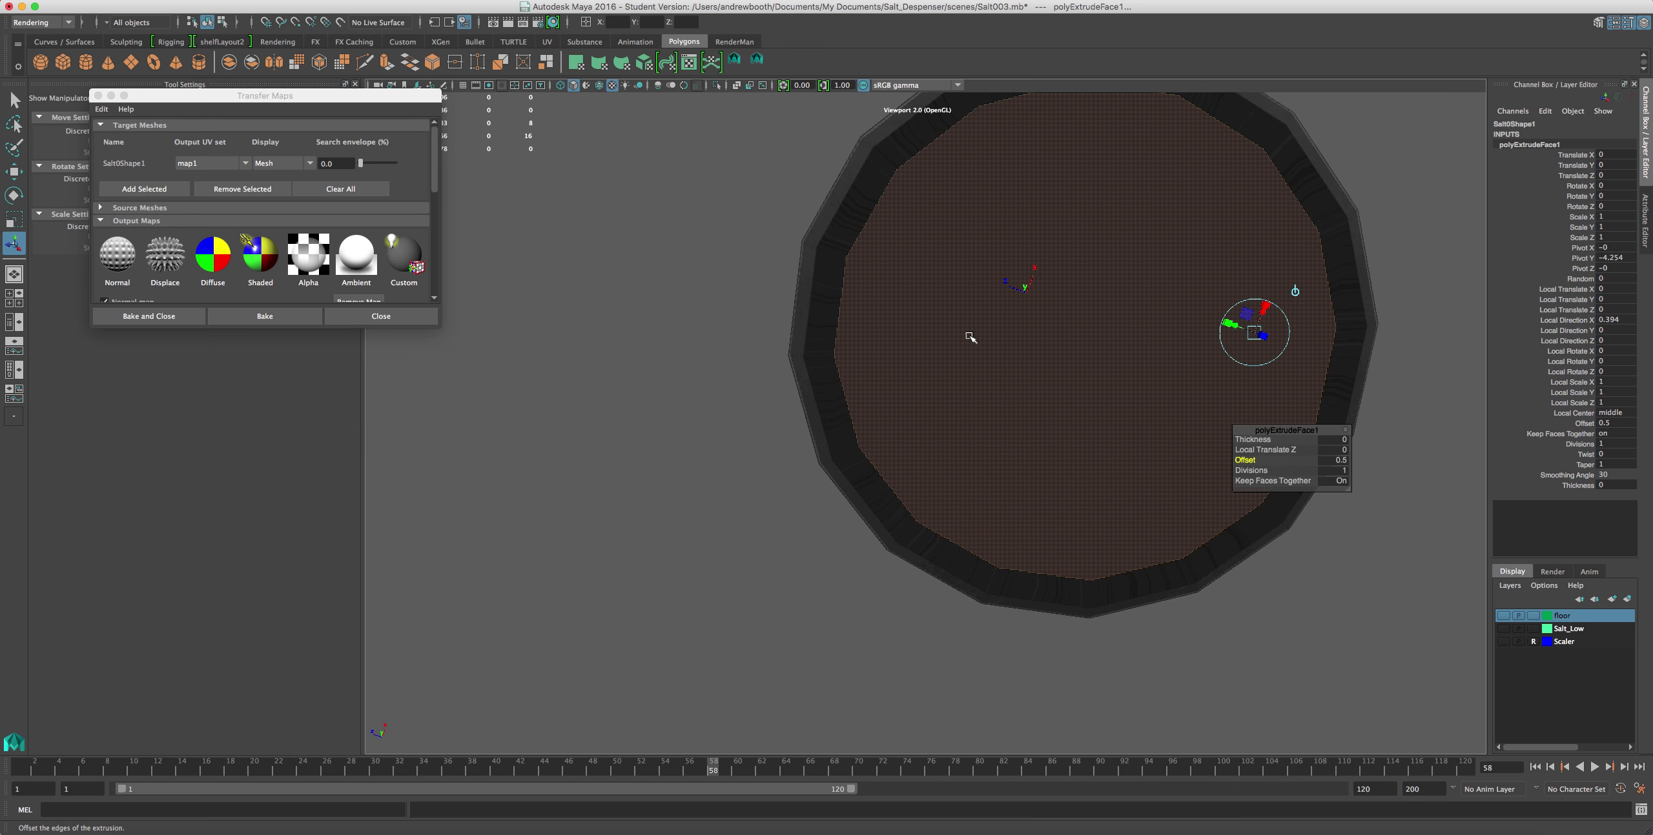
pyautogui.moveTo(1003, 358); pyautogui.dragTo(1068, 319, button='right')
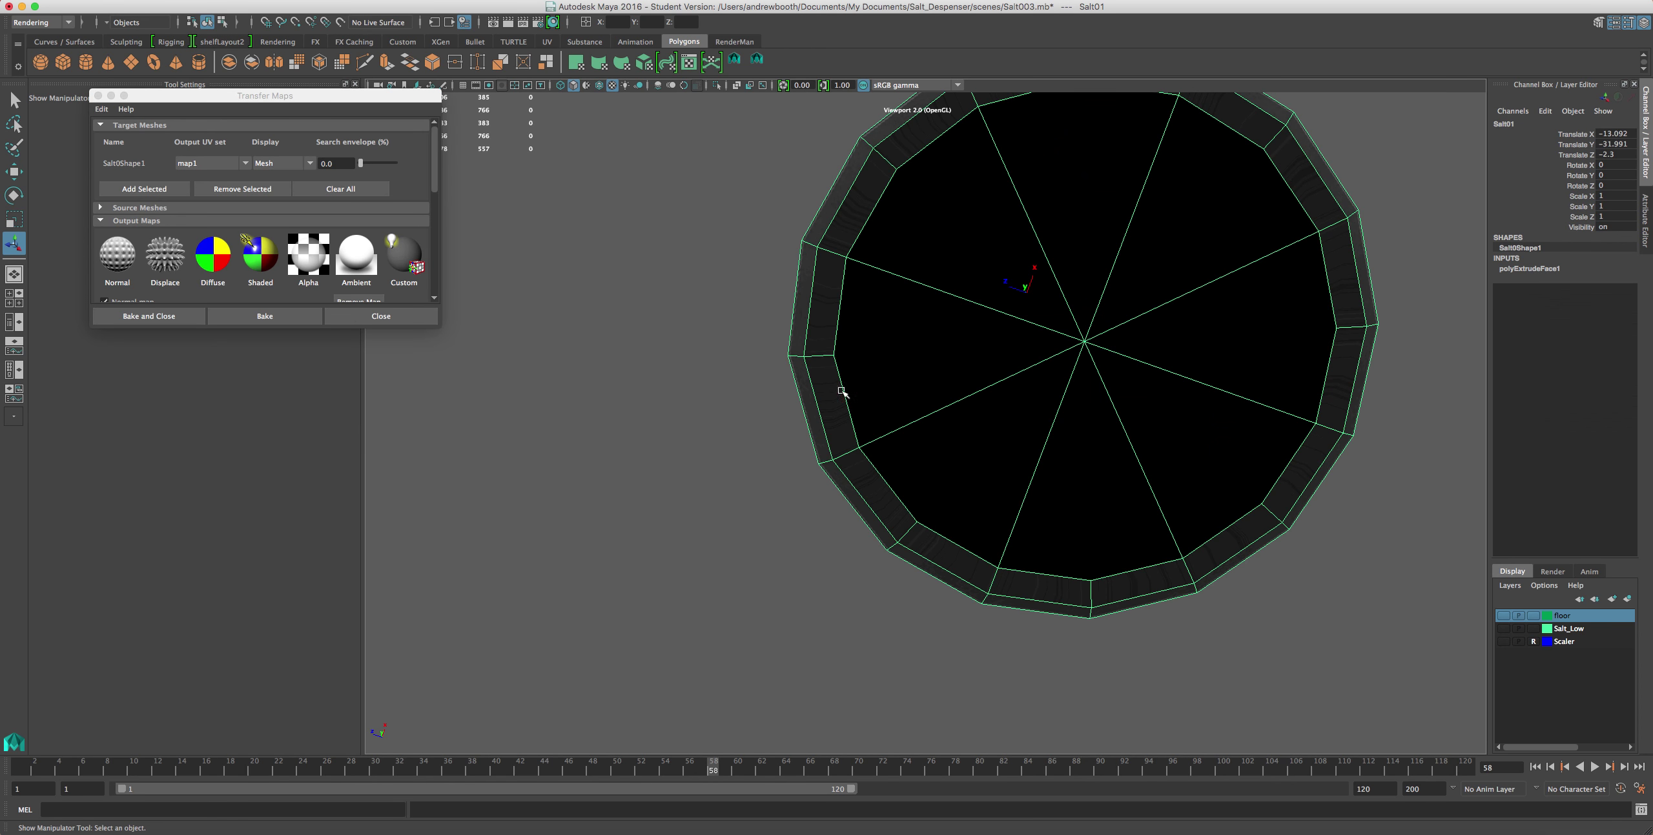
pyautogui.keyDown('alt'); pyautogui.moveTo(572, 332); pyautogui.dragTo(597, 358); pyautogui.keyUp('alt')
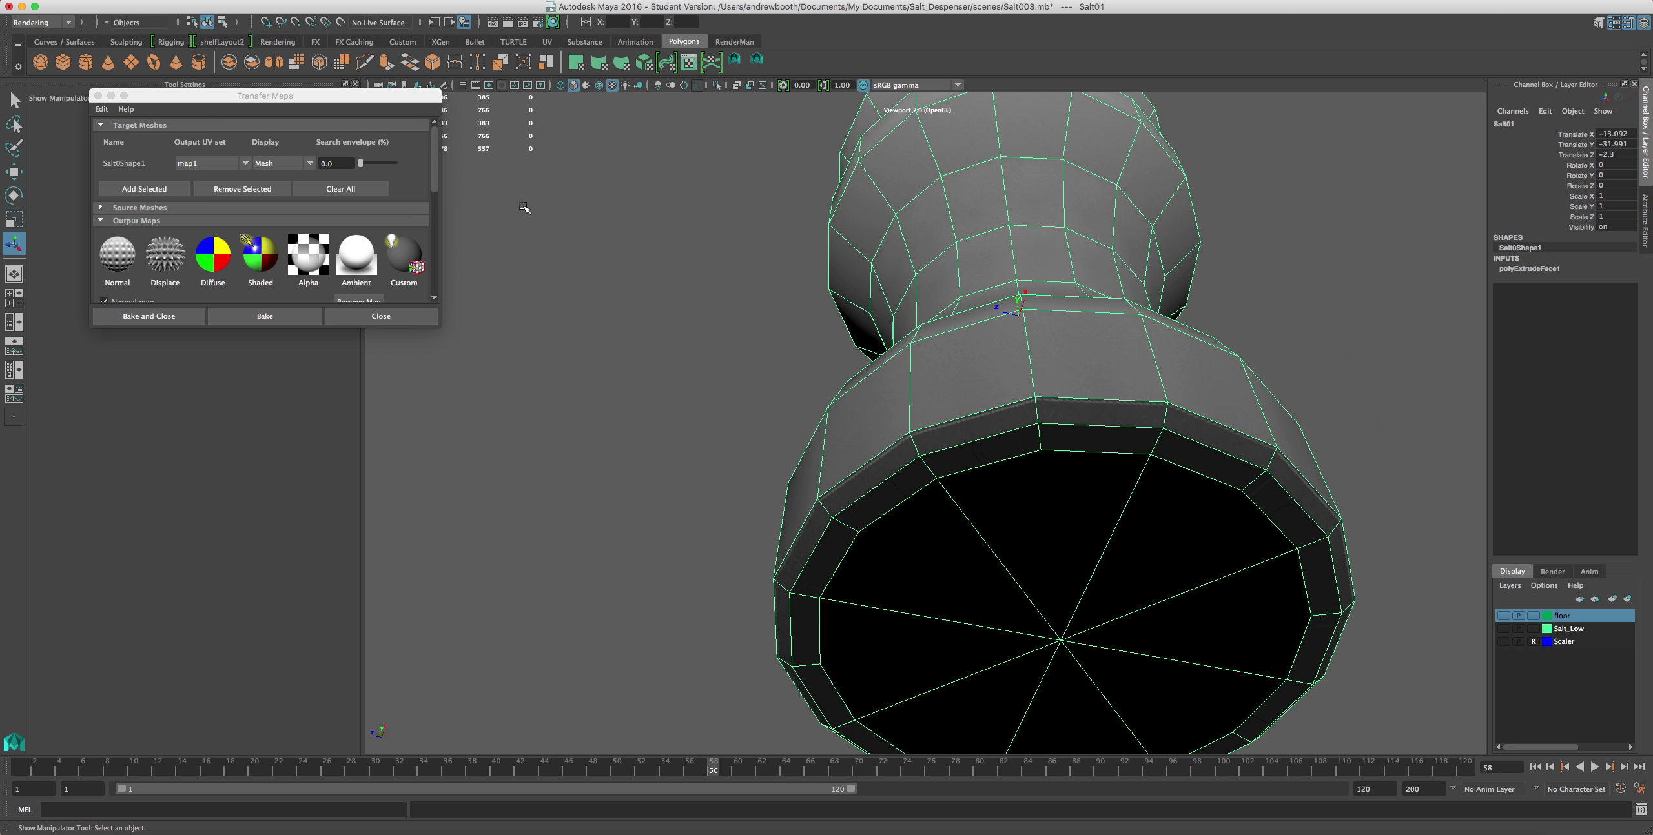
# - Examine the salt dispenser's UV shells in the UV Editor with shaded UVs on, focusing on the circular base shell and its neighbours
pyautogui.click(689, 63)
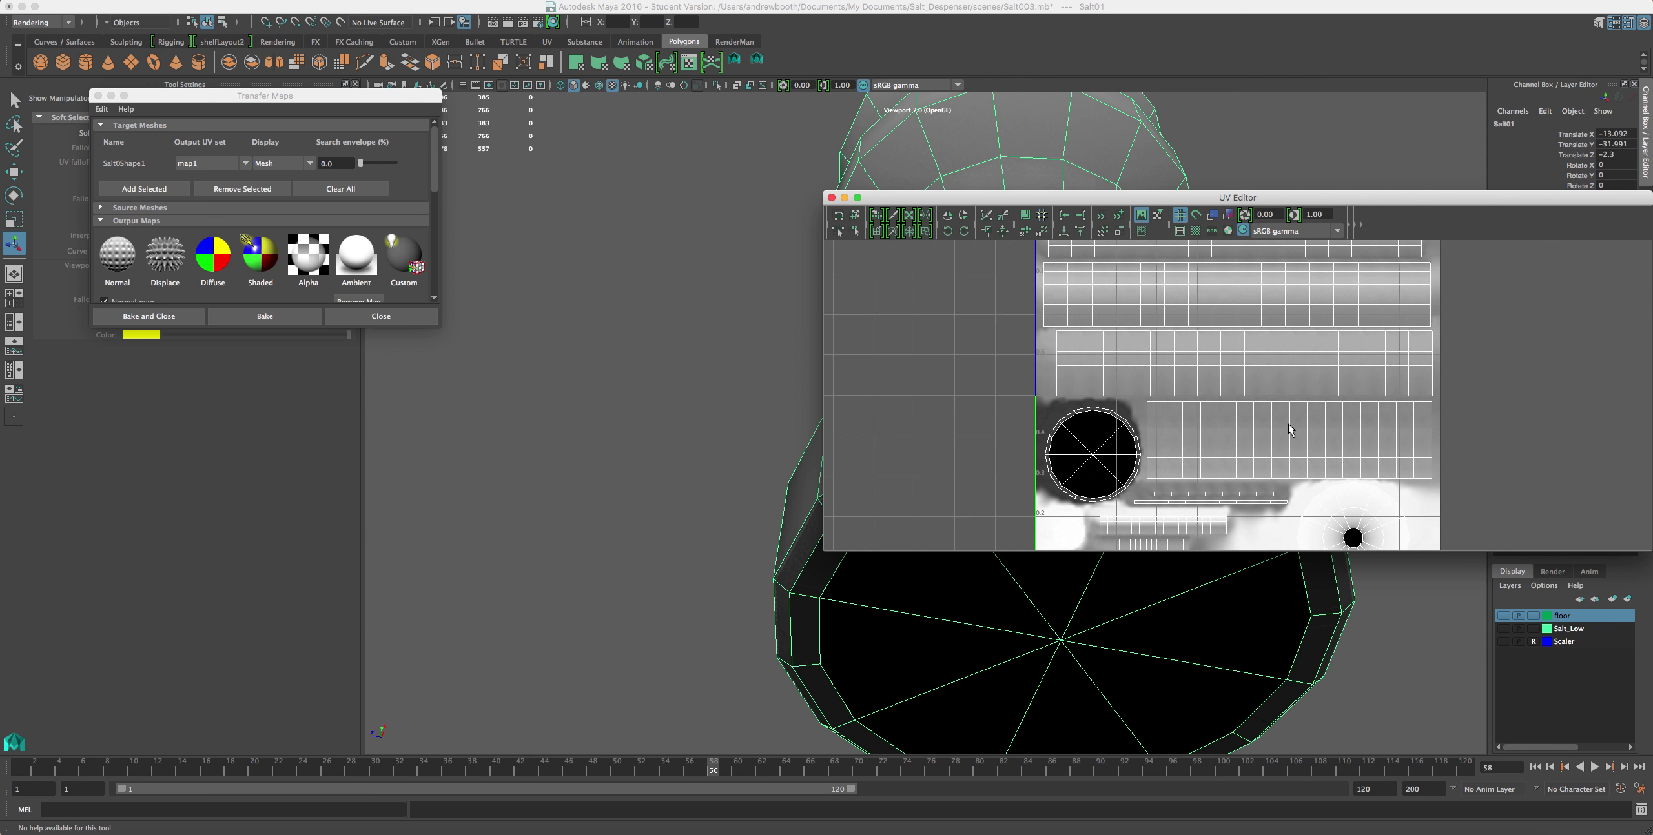
pyautogui.scroll(-2, 1288, 428)
pyautogui.click(1294, 491)
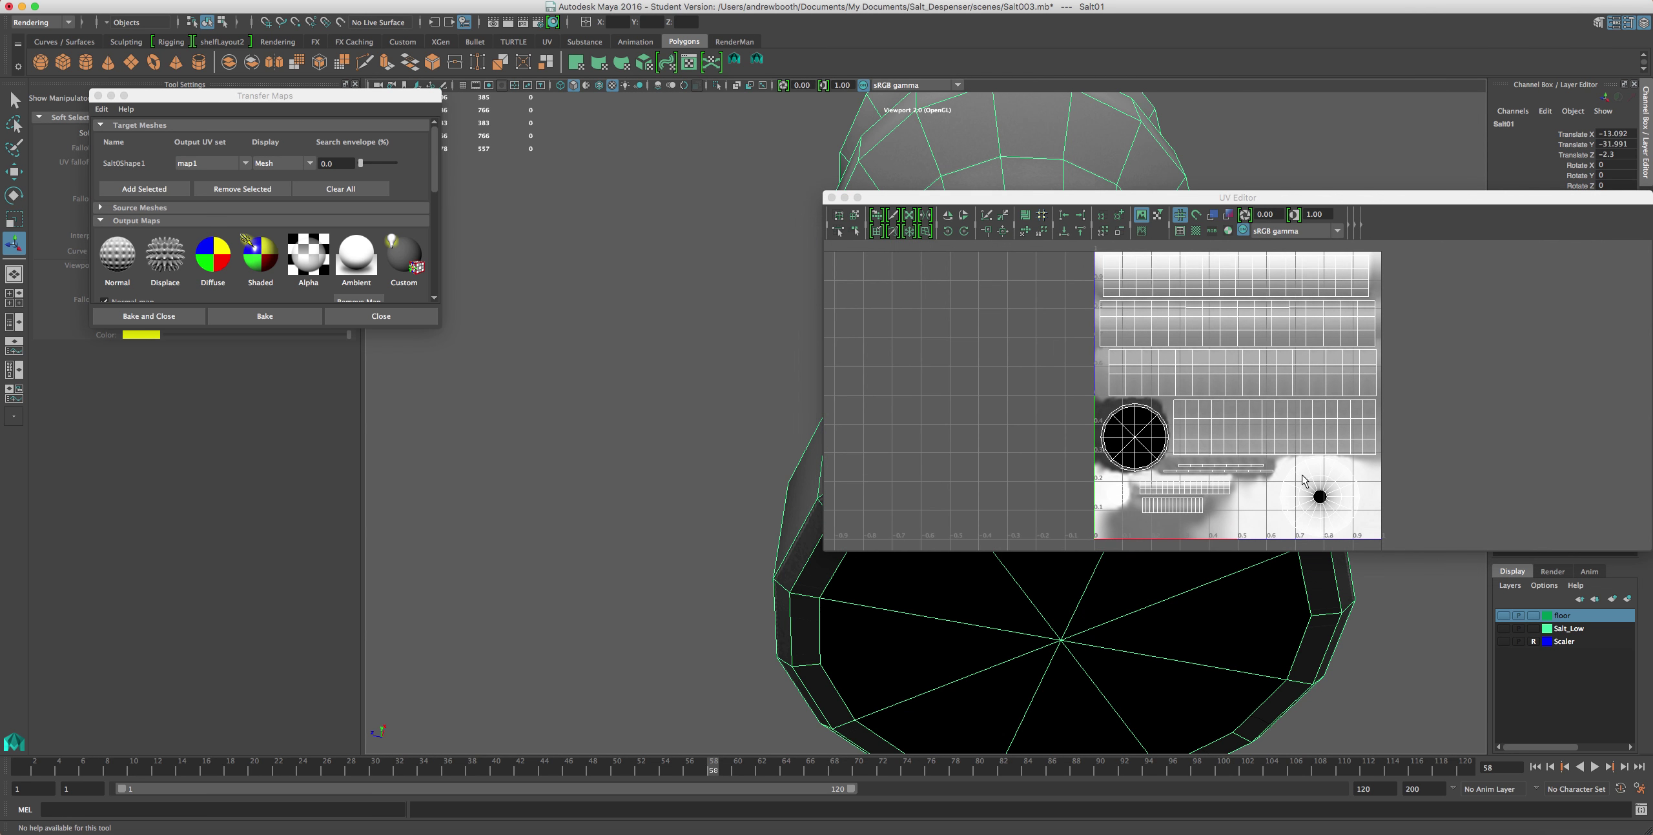
pyautogui.click(1212, 219)
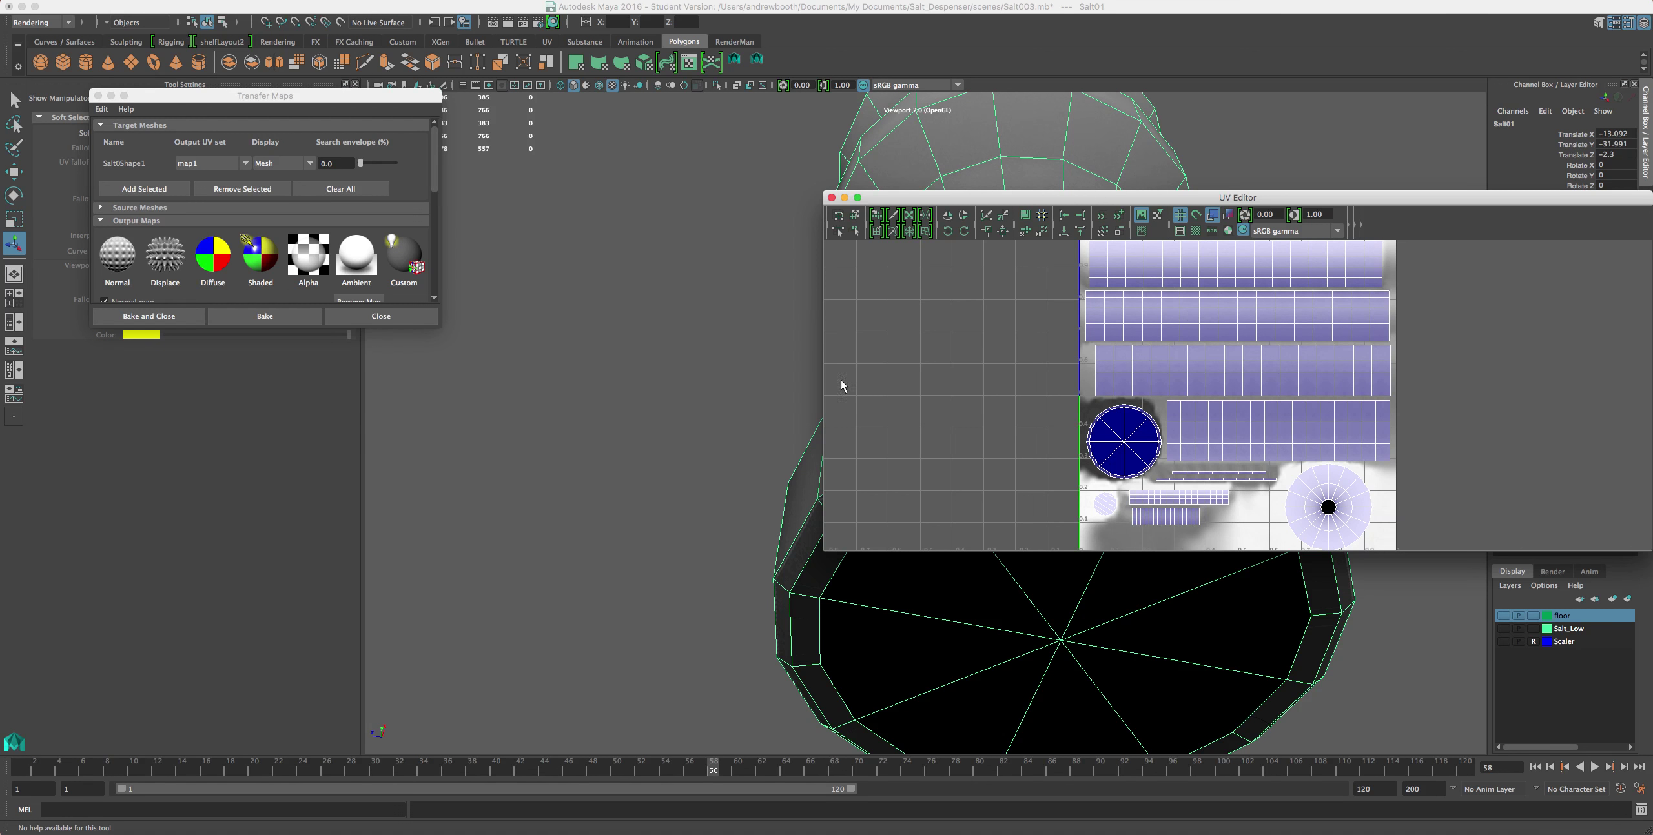
pyautogui.moveTo(1053, 198); pyautogui.dragTo(432, 145)
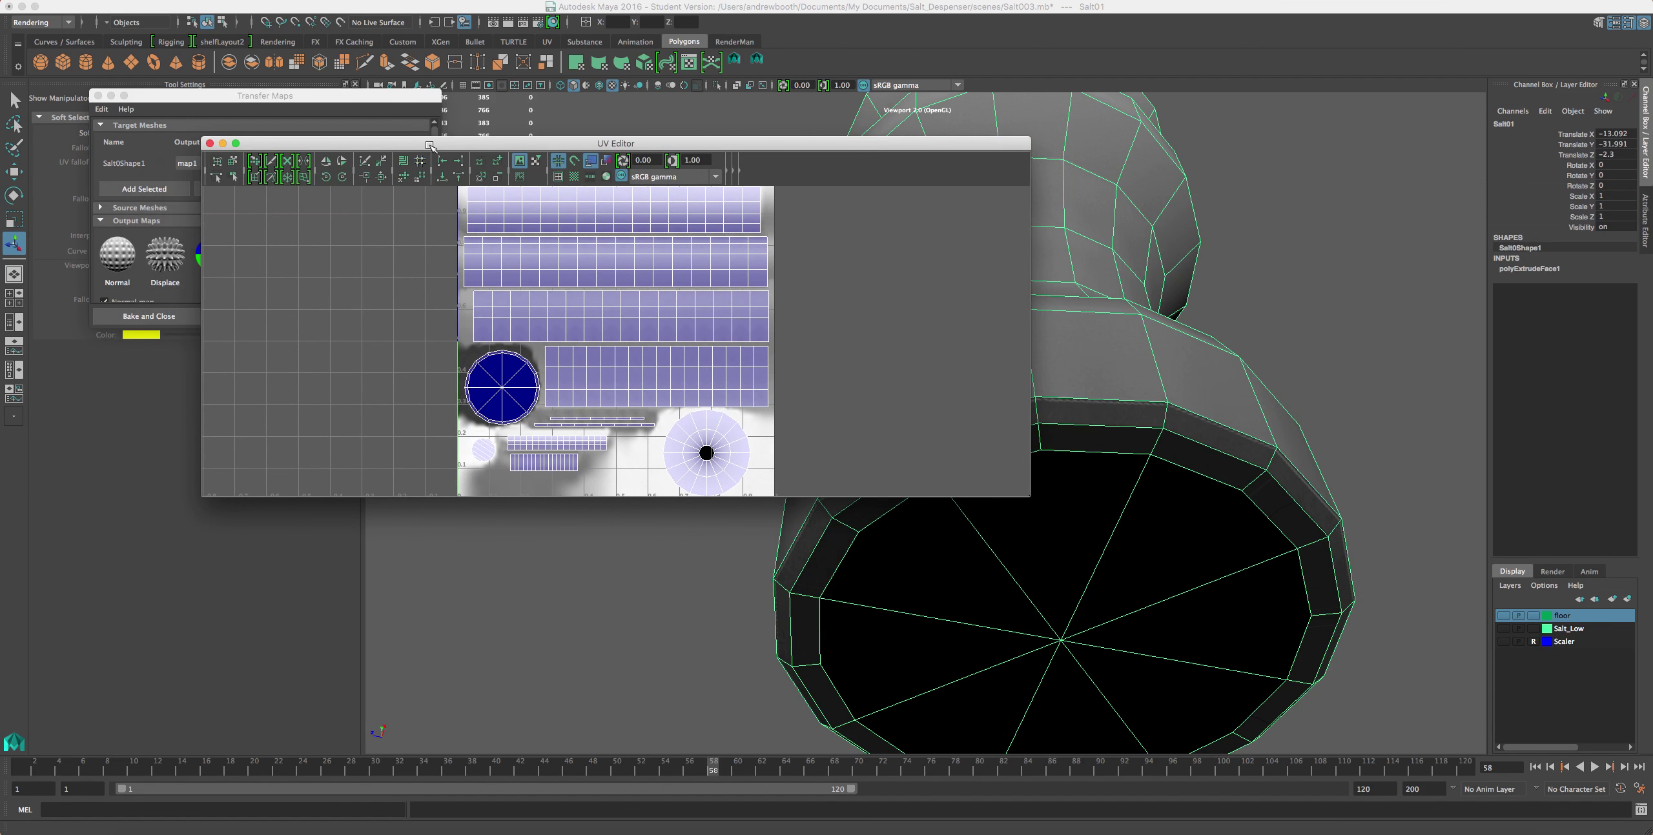
pyautogui.scroll(3, 731, 436)
pyautogui.scroll(2, 730, 430)
pyautogui.keyDown('alt'); pyautogui.moveTo(731, 430); pyautogui.dragTo(703, 319, button='middle'); pyautogui.keyUp('alt')
pyautogui.scroll(3, 762, 450)
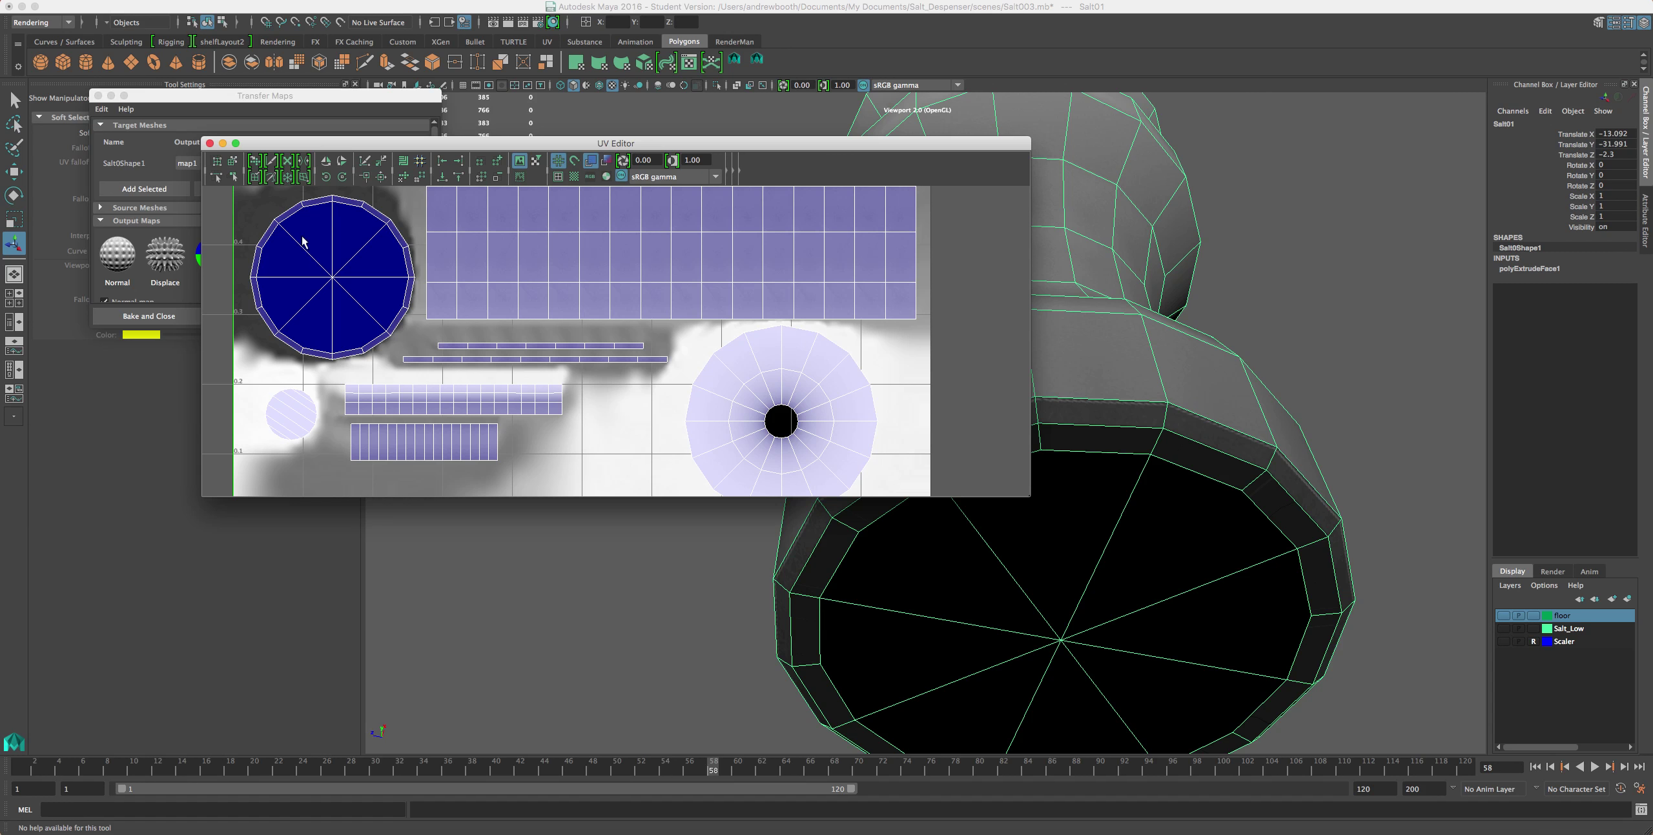
# - Make Salt_Low the current display layer and close the UV Editor
pyautogui.click(1183, 599)
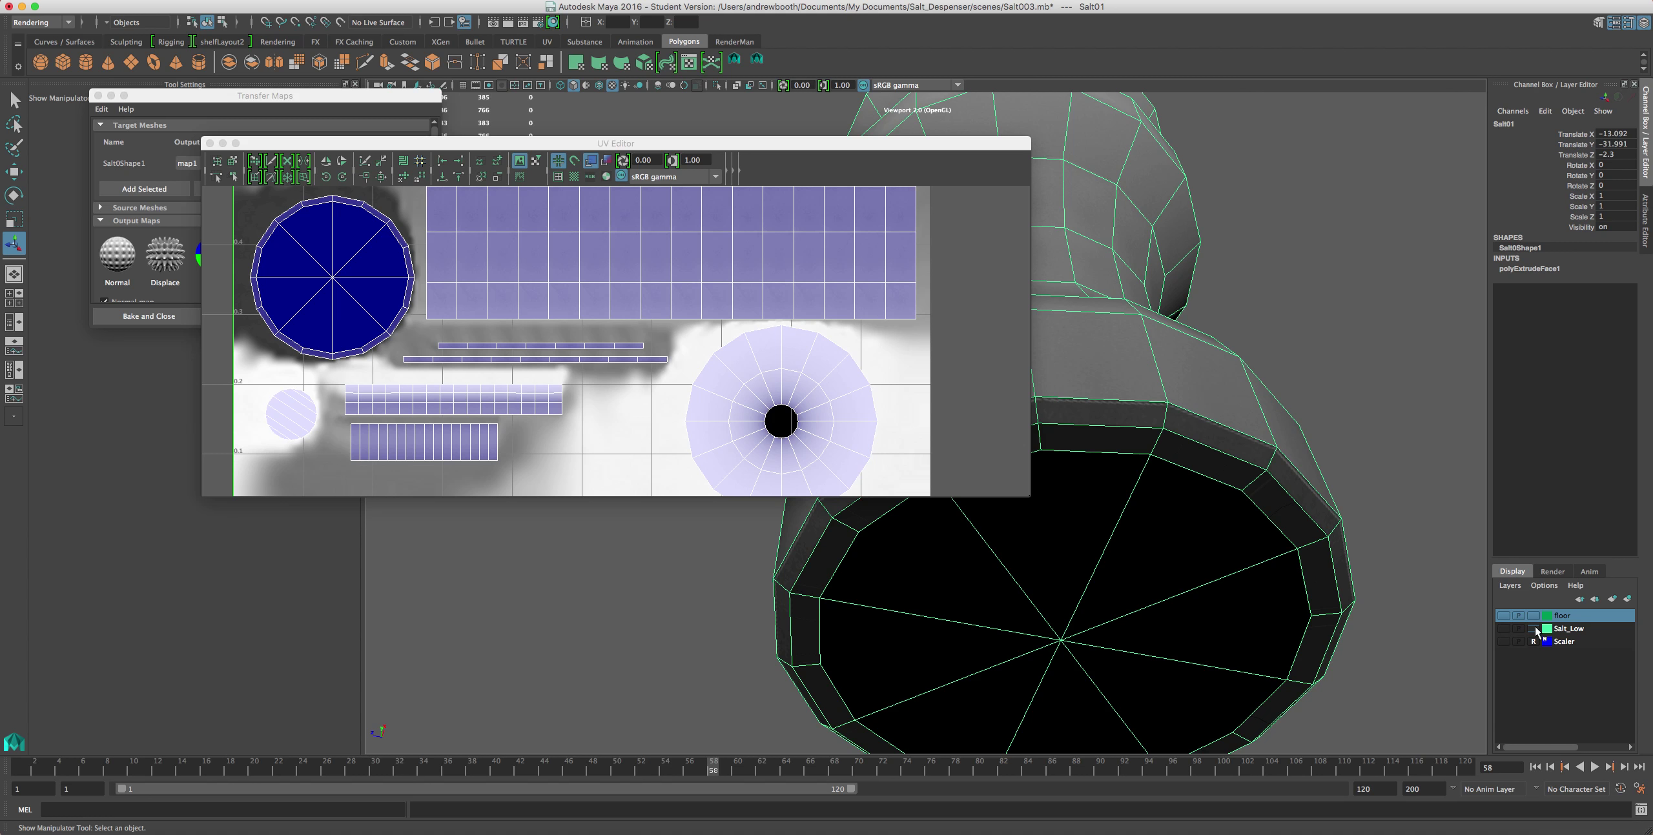
pyautogui.click(1560, 634)
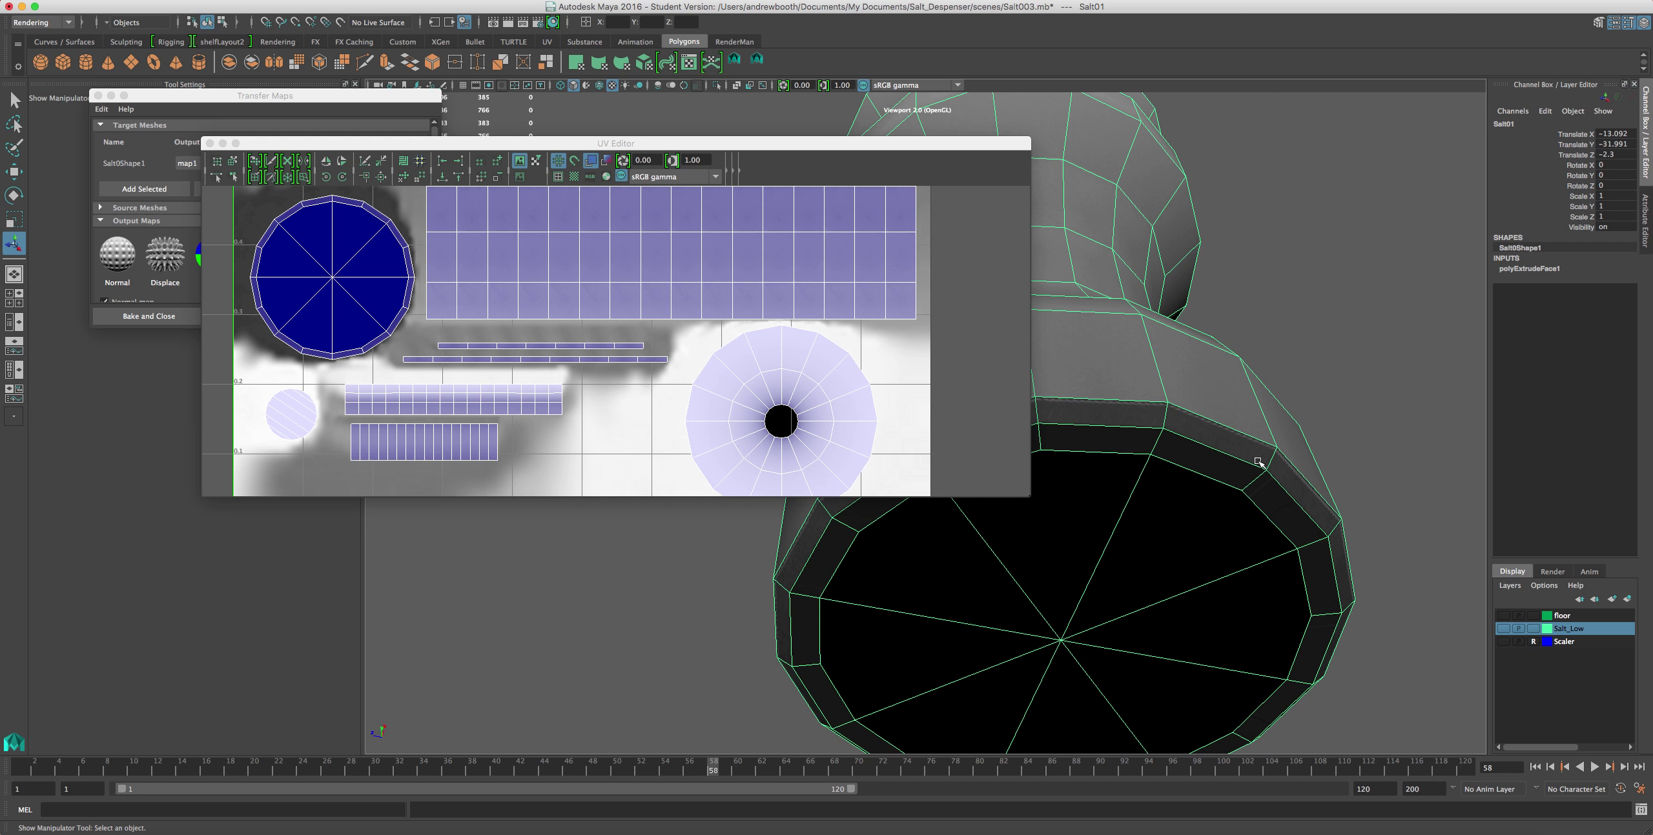
pyautogui.click(210, 144)
# - Switch the salt dispenser to face selection and select all the wedge-shaped faces inside the base's inset ring
pyautogui.rightClick(1166, 526)
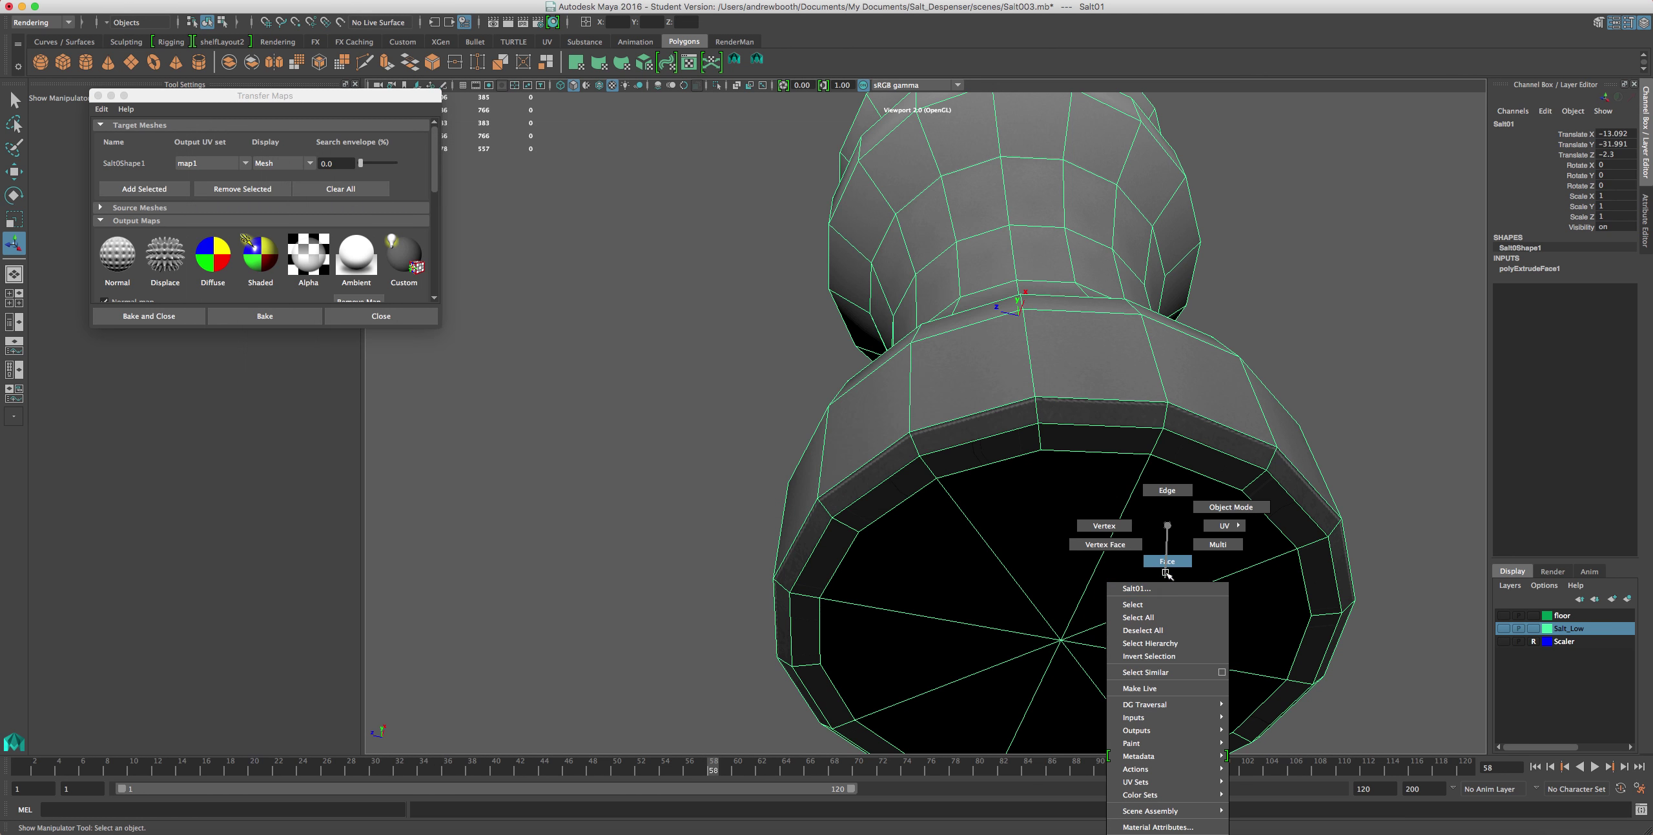
pyautogui.click(1167, 562)
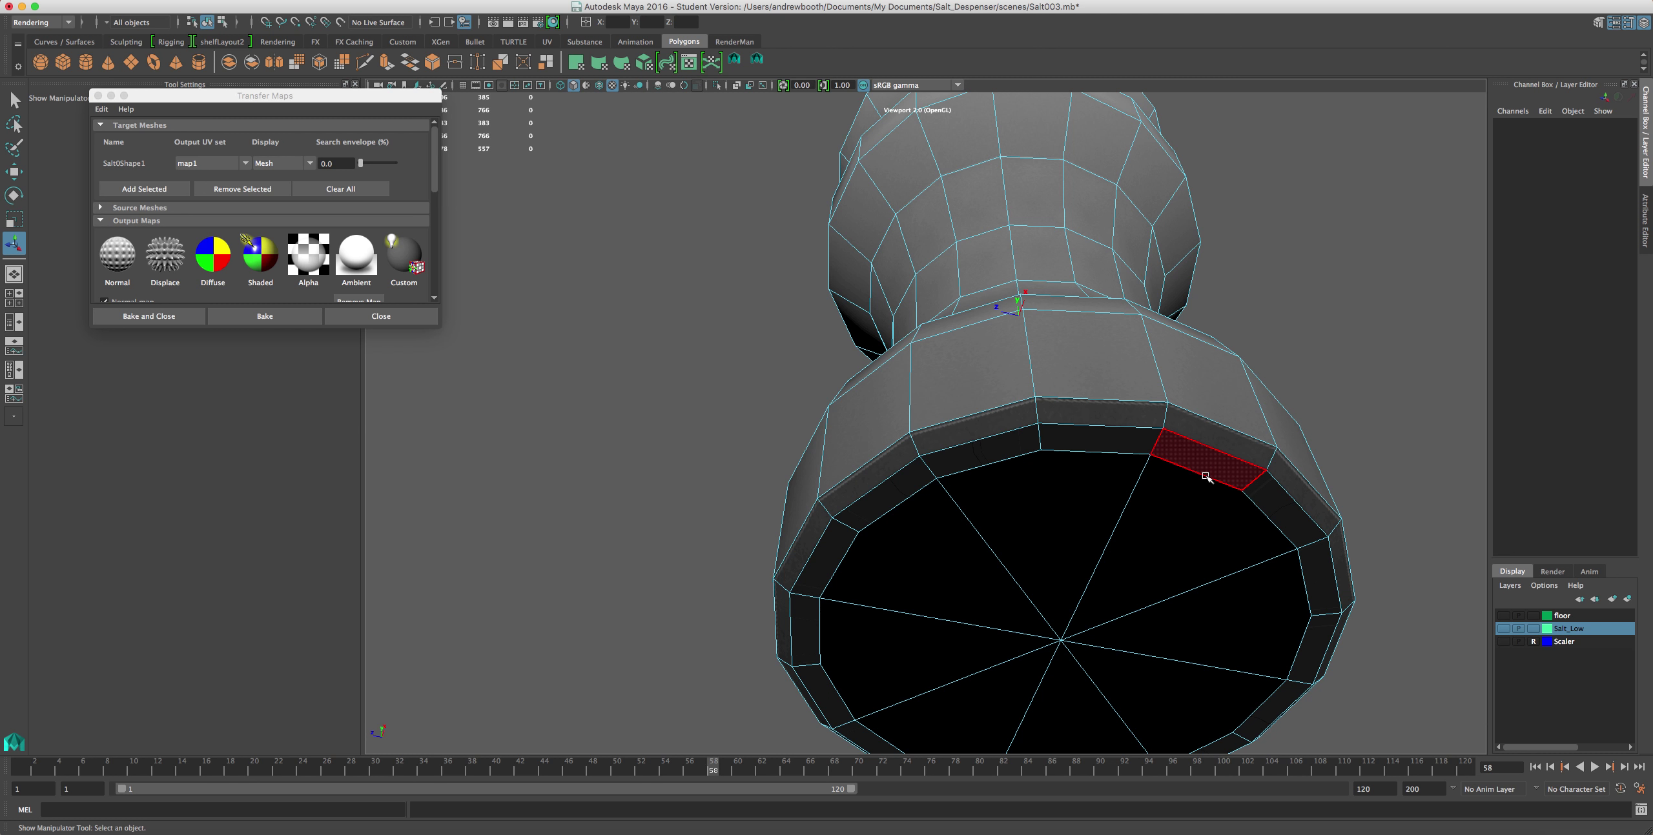
pyautogui.click(1235, 549)
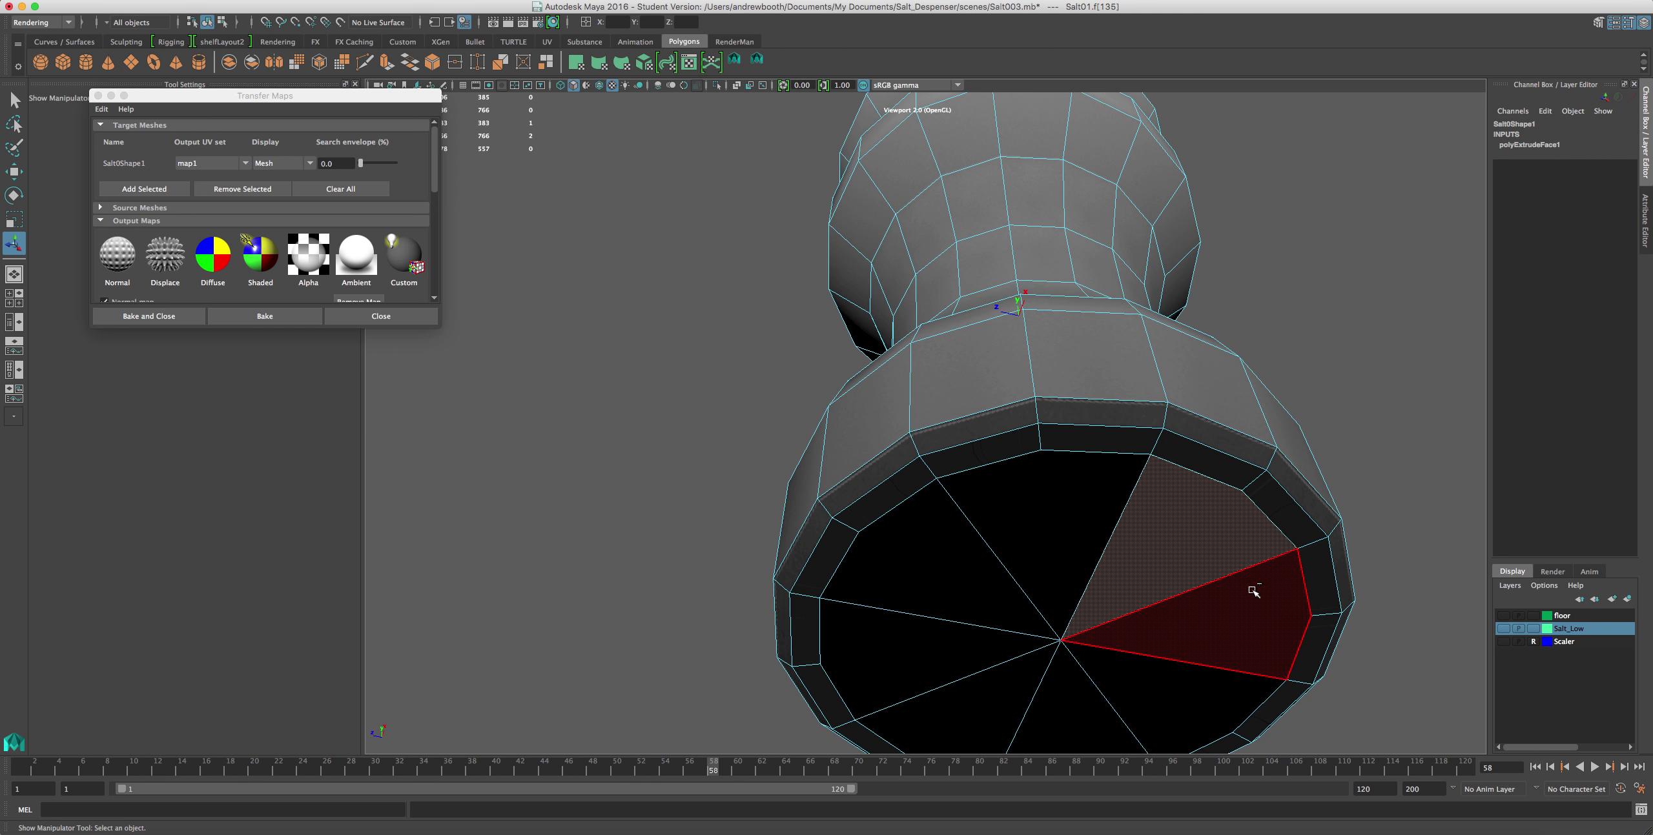
pyautogui.keyDown('shift'); pyautogui.click(1187, 708); pyautogui.keyUp('shift')
pyautogui.keyDown('shift'); pyautogui.click(914, 702); pyautogui.keyUp('shift')
pyautogui.keyDown('shift'); pyautogui.click(896, 665); pyautogui.keyUp('shift')
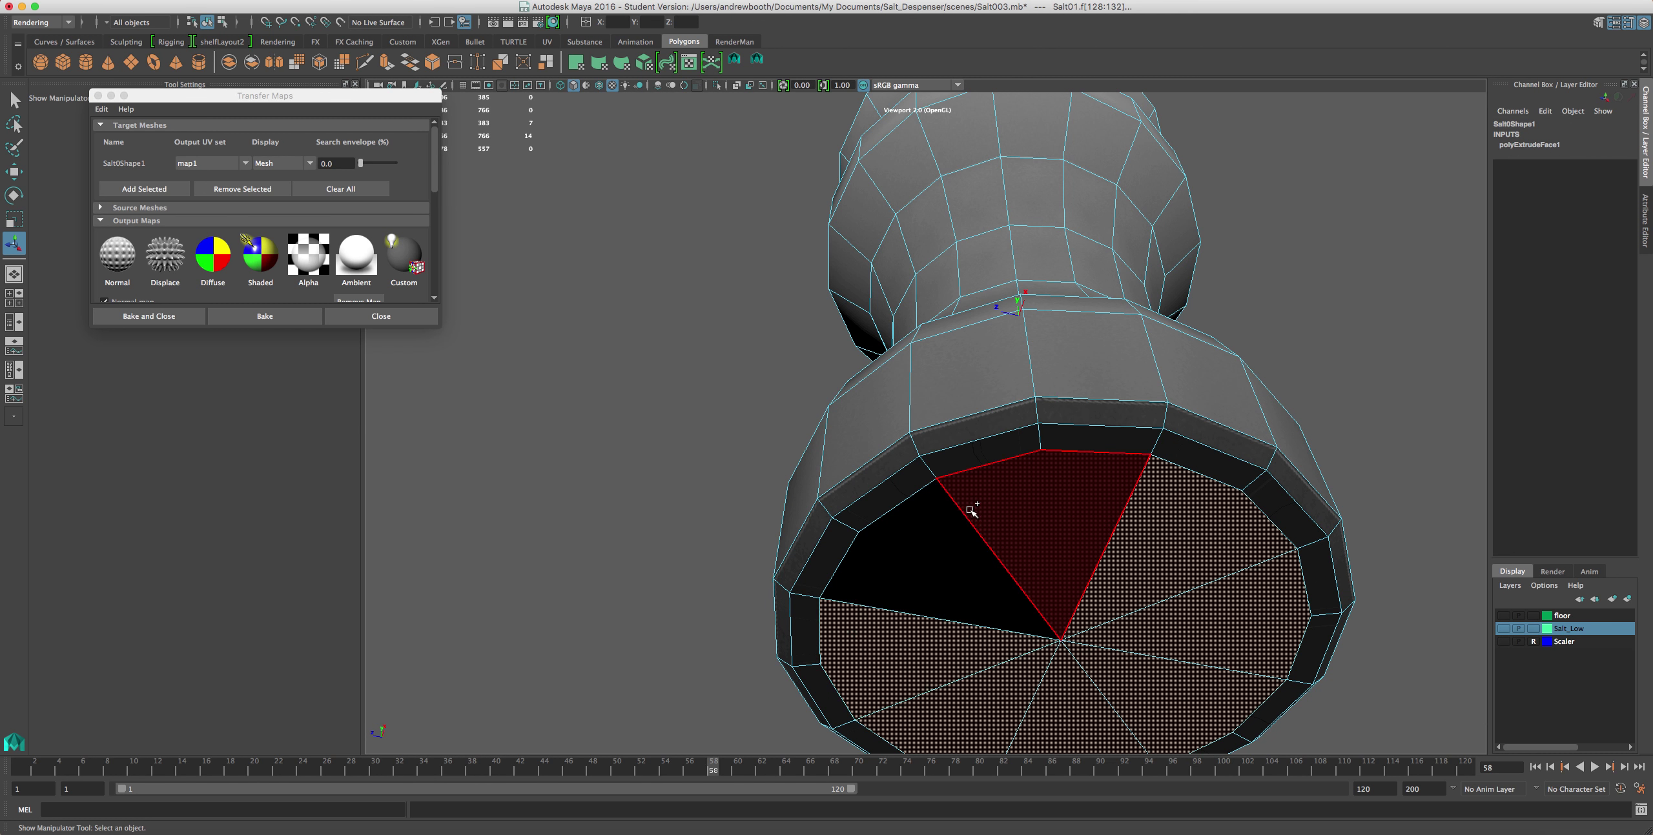
pyautogui.keyDown('shift'); pyautogui.click(970, 517); pyautogui.keyUp('shift')
pyautogui.keyDown('shift'); pyautogui.click(939, 537); pyautogui.keyUp('shift')
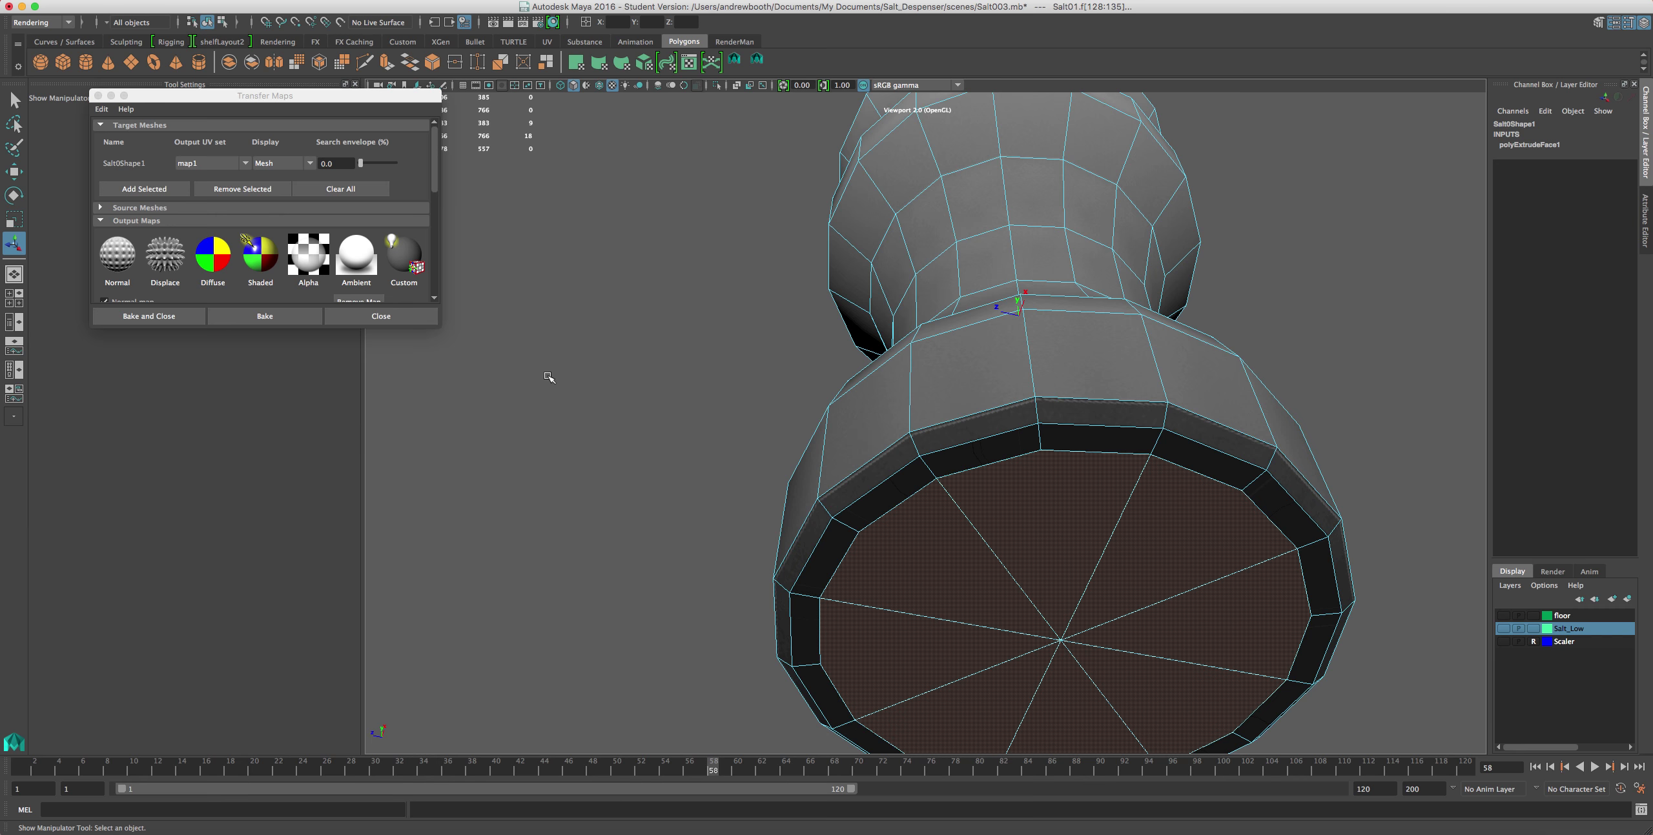
# - Try extruding the selected base faces with a thickness of -1, inspect the recess and undo the extrusion
pyautogui.hotkey('ctrl', 'e')
pyautogui.click(1334, 441)
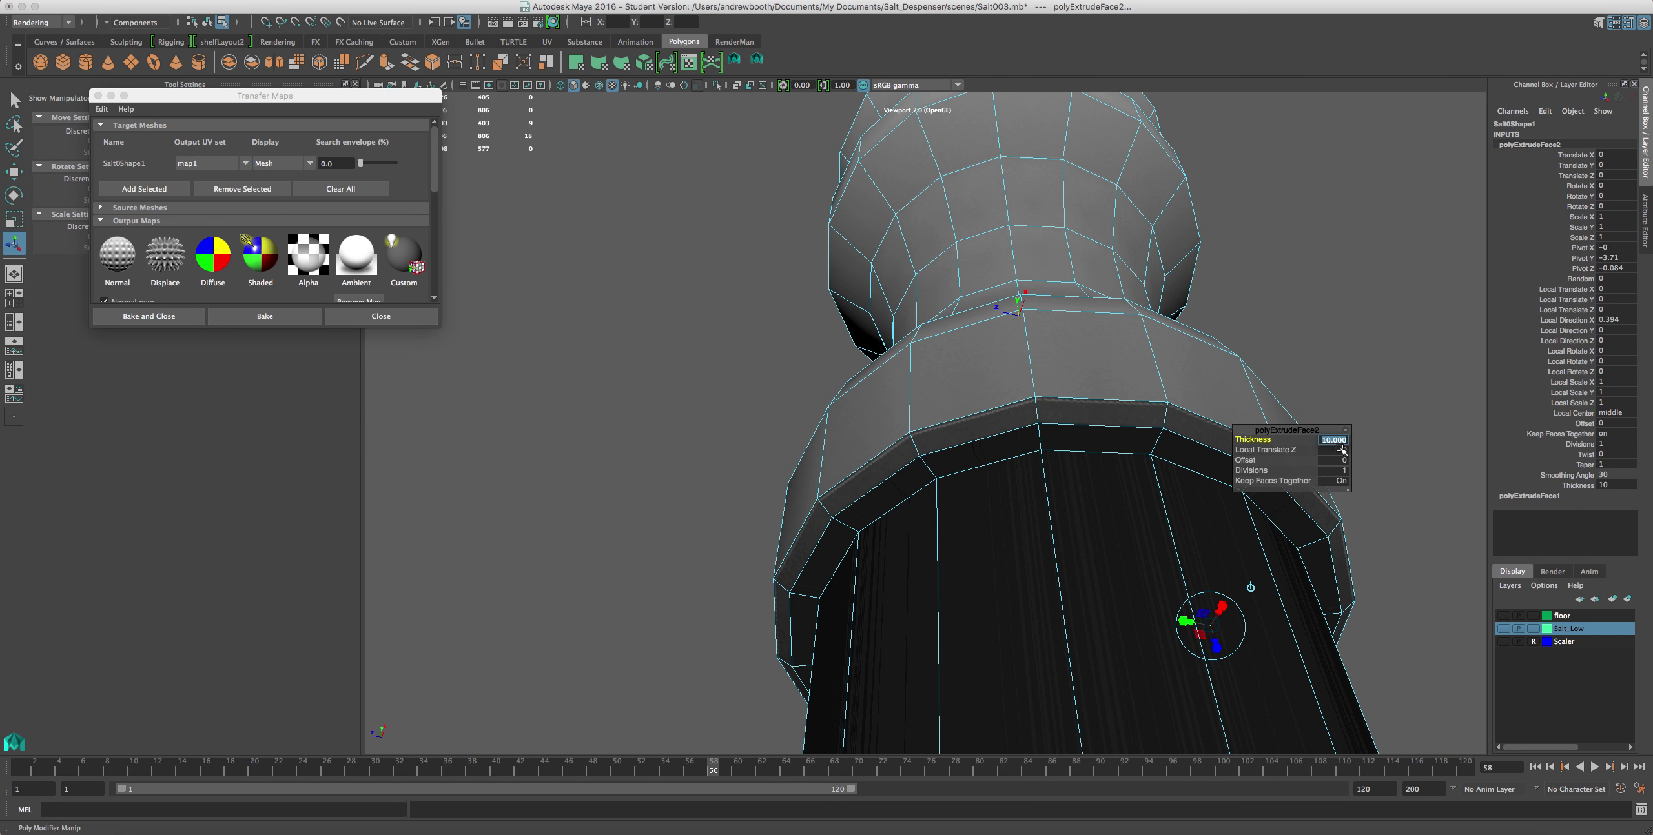
pyautogui.write('-1')
pyautogui.press('Return')
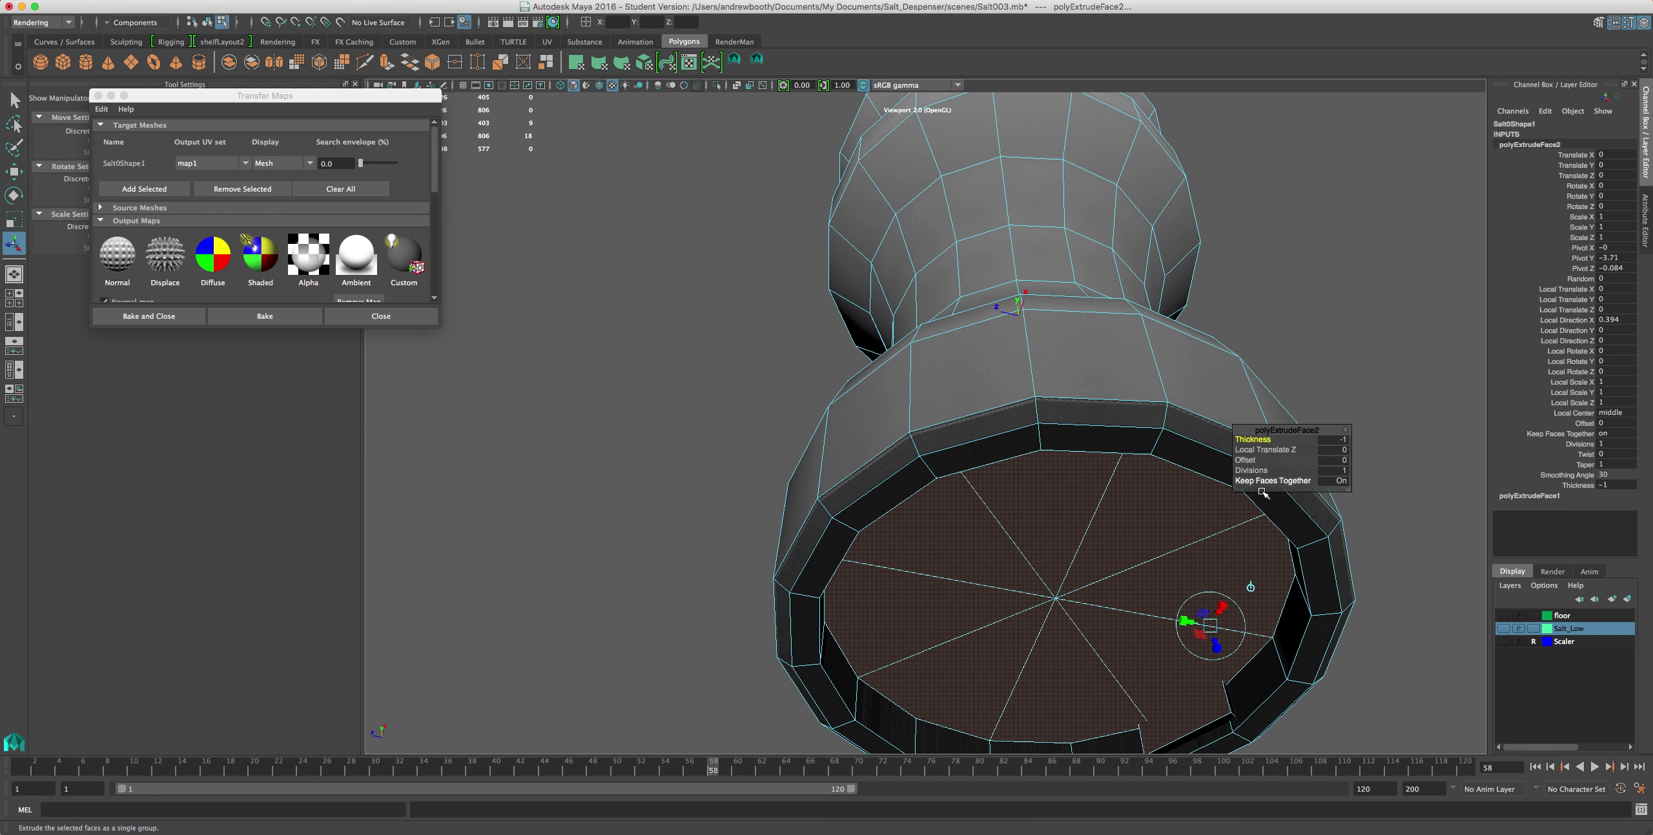
pyautogui.scroll(-3, 1108, 633)
pyautogui.scroll(2, 1107, 633)
pyautogui.scroll(-2, 1111, 633)
pyautogui.keyDown('alt'); pyautogui.moveTo(1140, 626); pyautogui.dragTo(1054, 570); pyautogui.keyUp('alt')
pyautogui.press('super+z')
pyautogui.press('super+z')
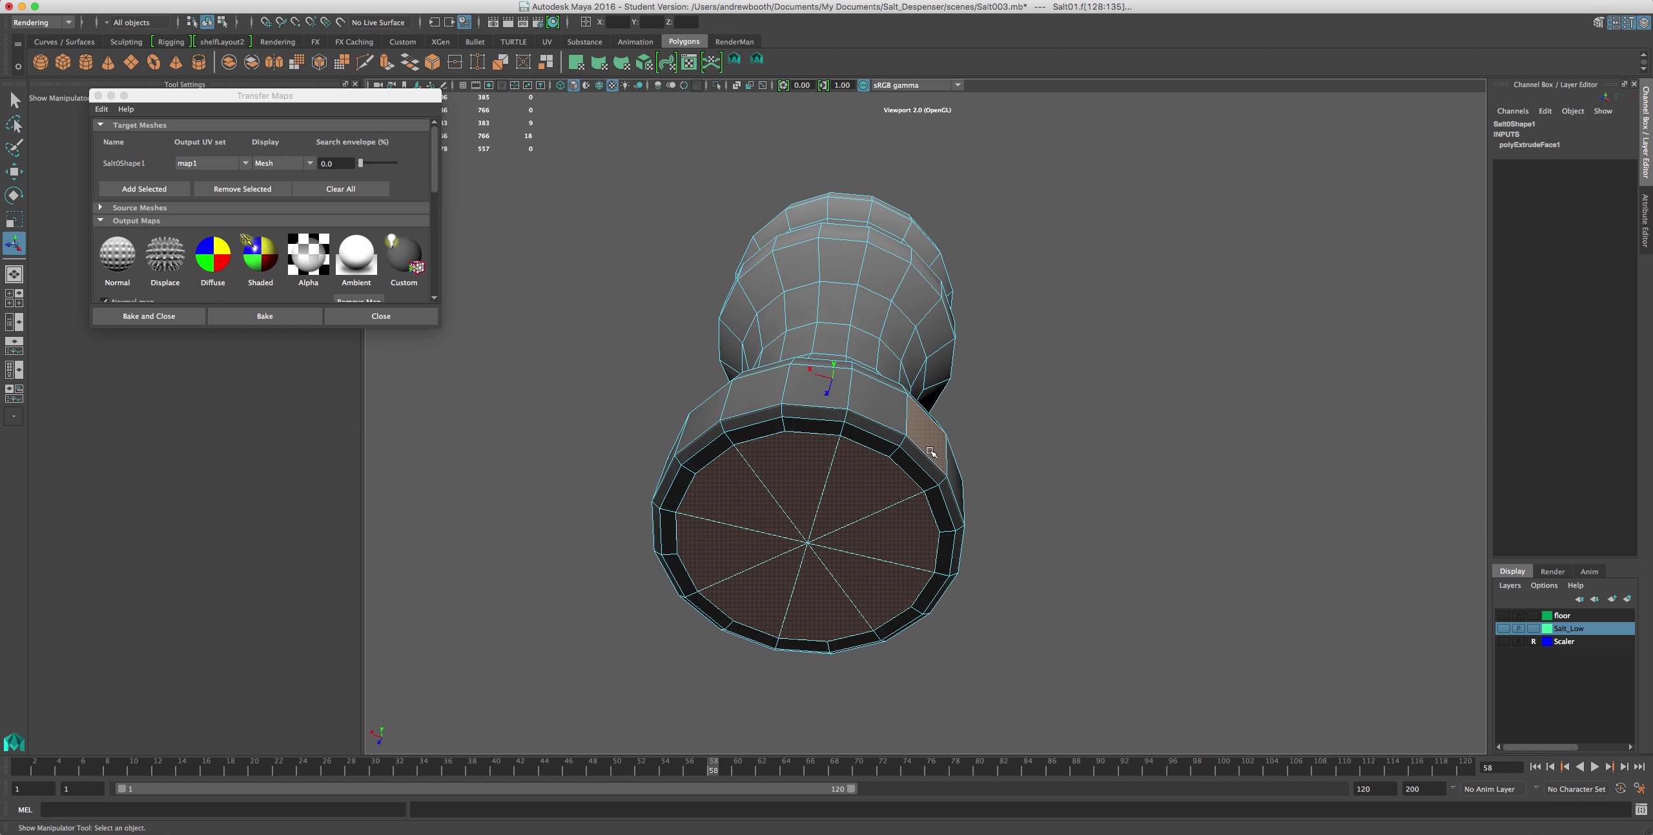
# - Remove the stray face from the selection and extrude the base's wedge-shaped faces with a thickness of 1
pyautogui.moveTo(933, 436); pyautogui.dragTo(938, 462, button='right')
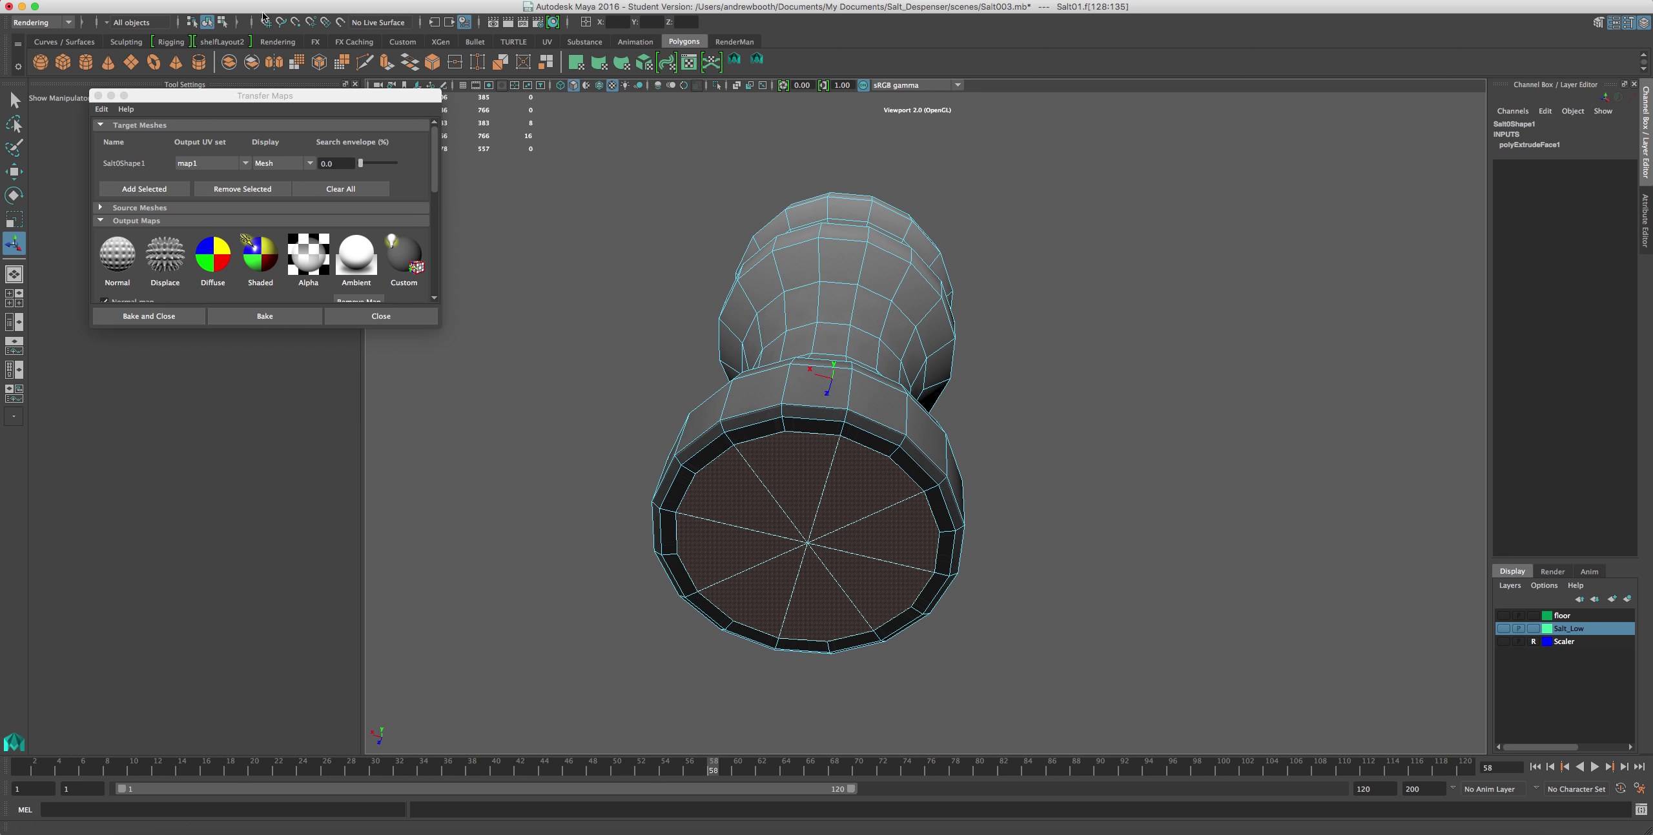
pyautogui.click(385, 62)
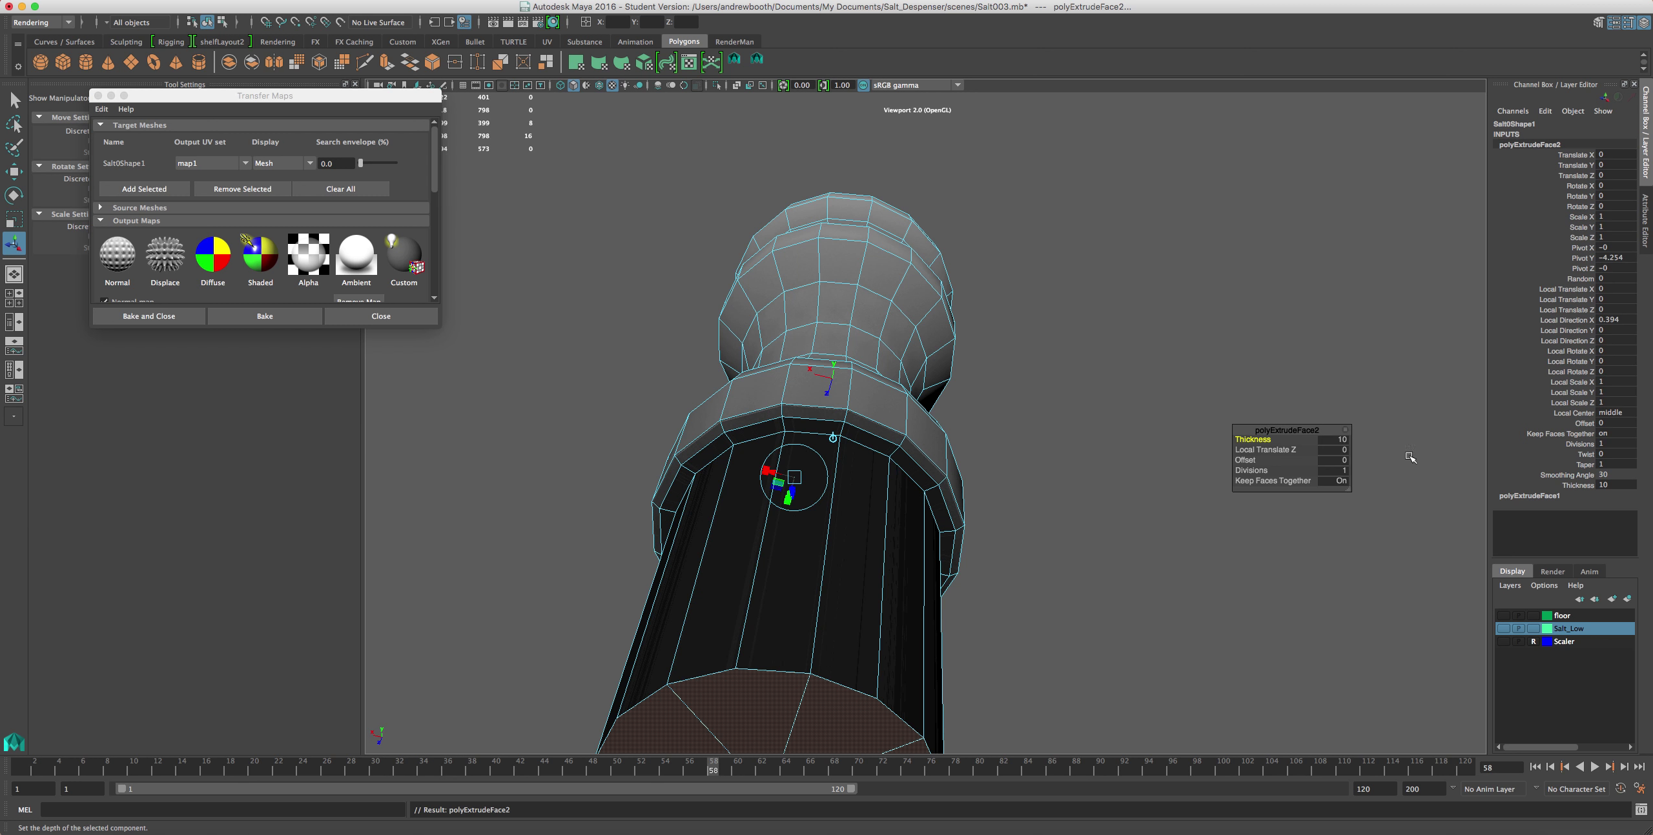
pyautogui.click(1331, 439)
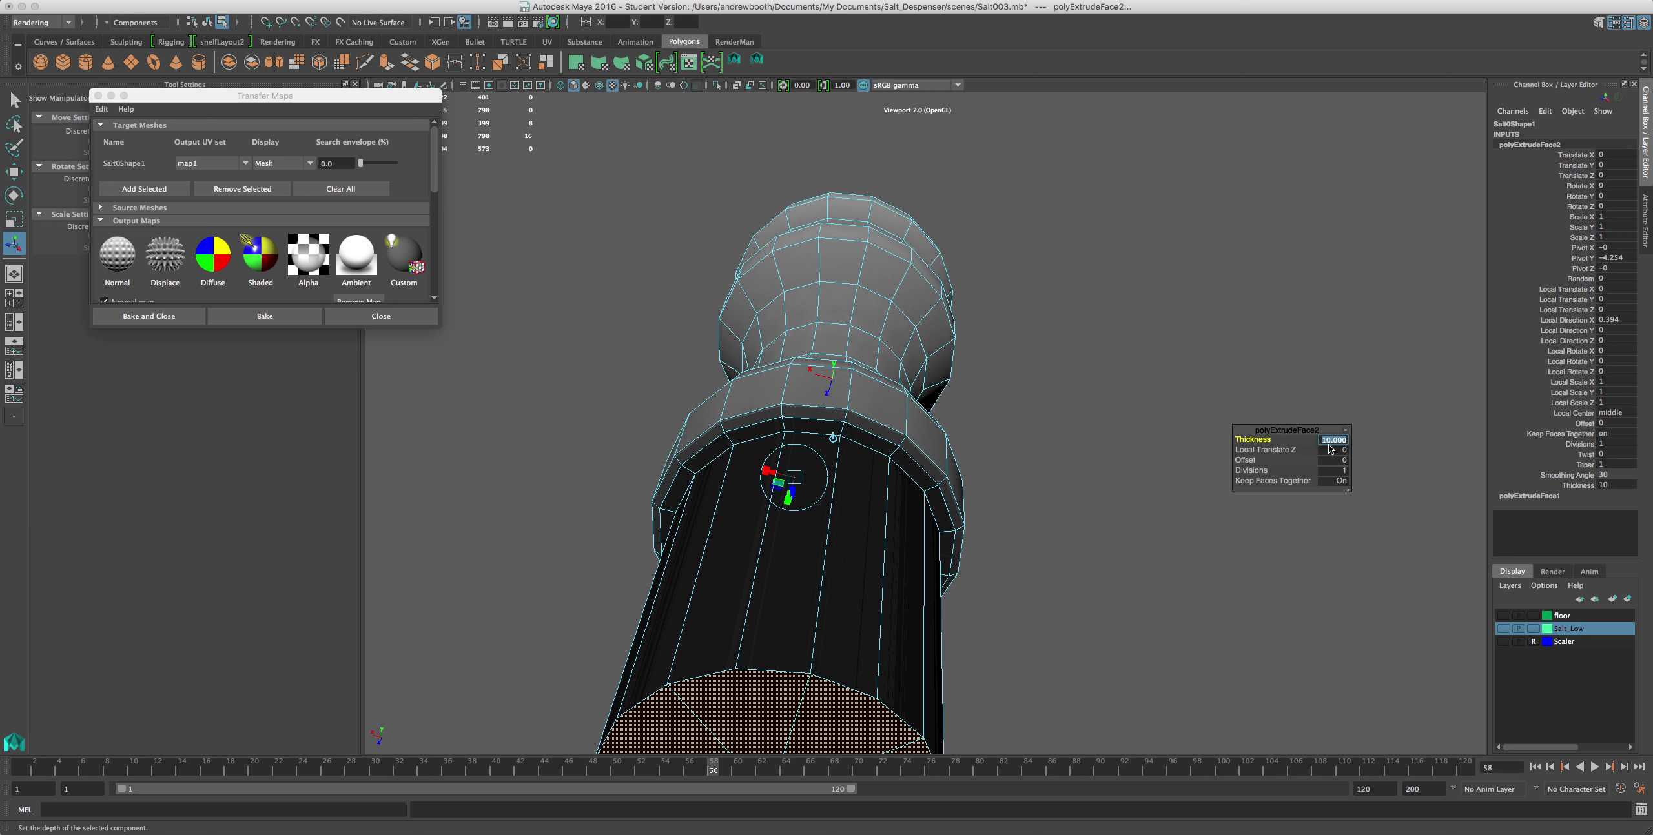
pyautogui.write('1')
pyautogui.press('Return')
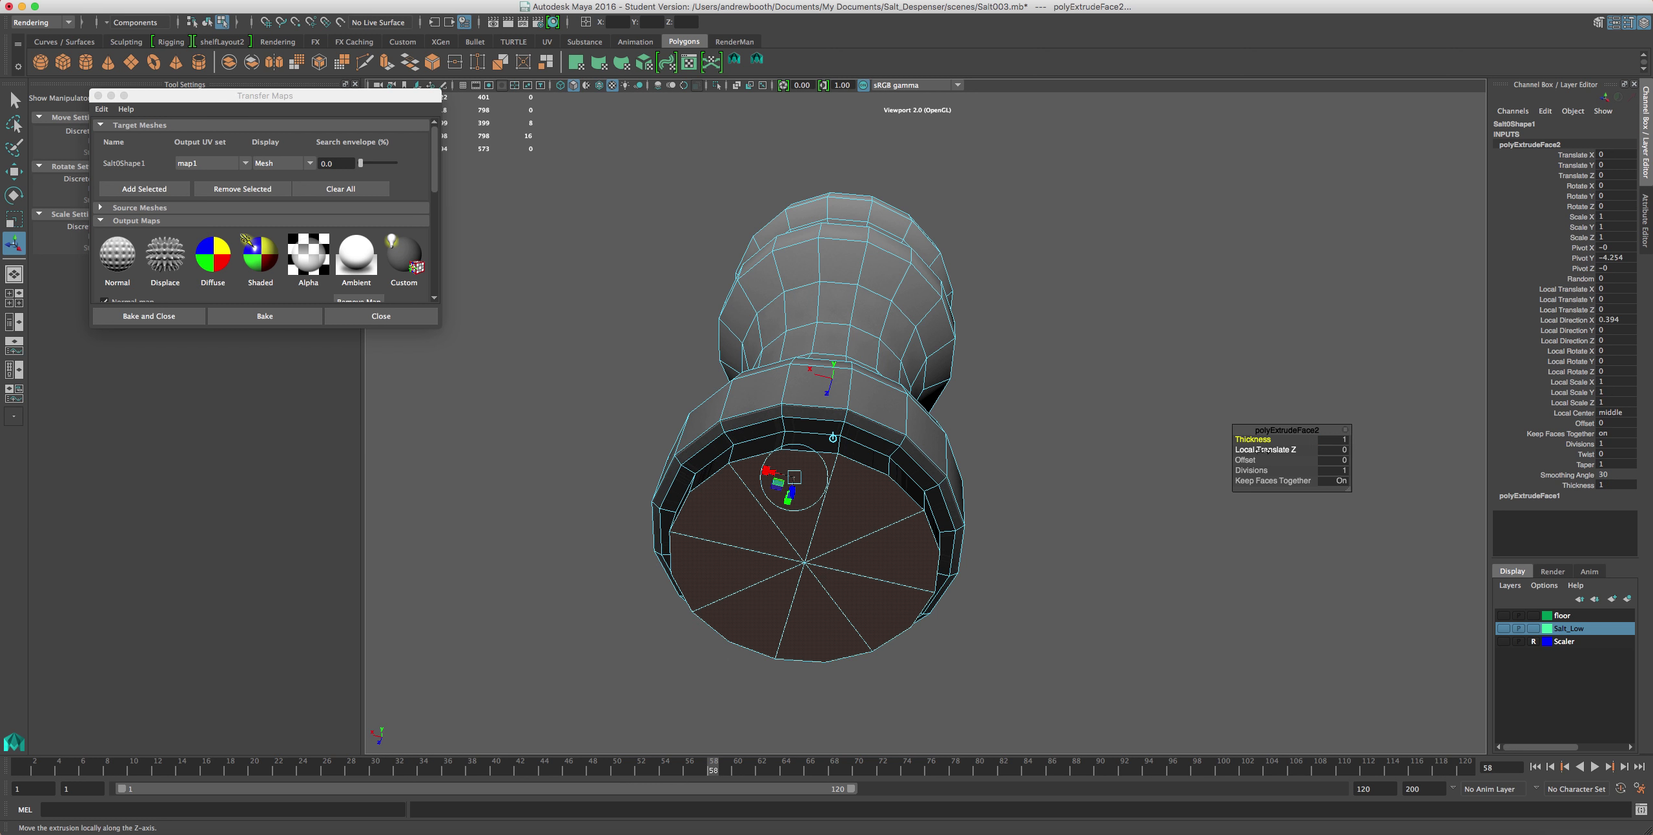
# - Set the base extrusion's thickness to -0.5 to recess the underside
pyautogui.click(1325, 443)
pyautogui.write('-0.5')
pyautogui.press('Return')
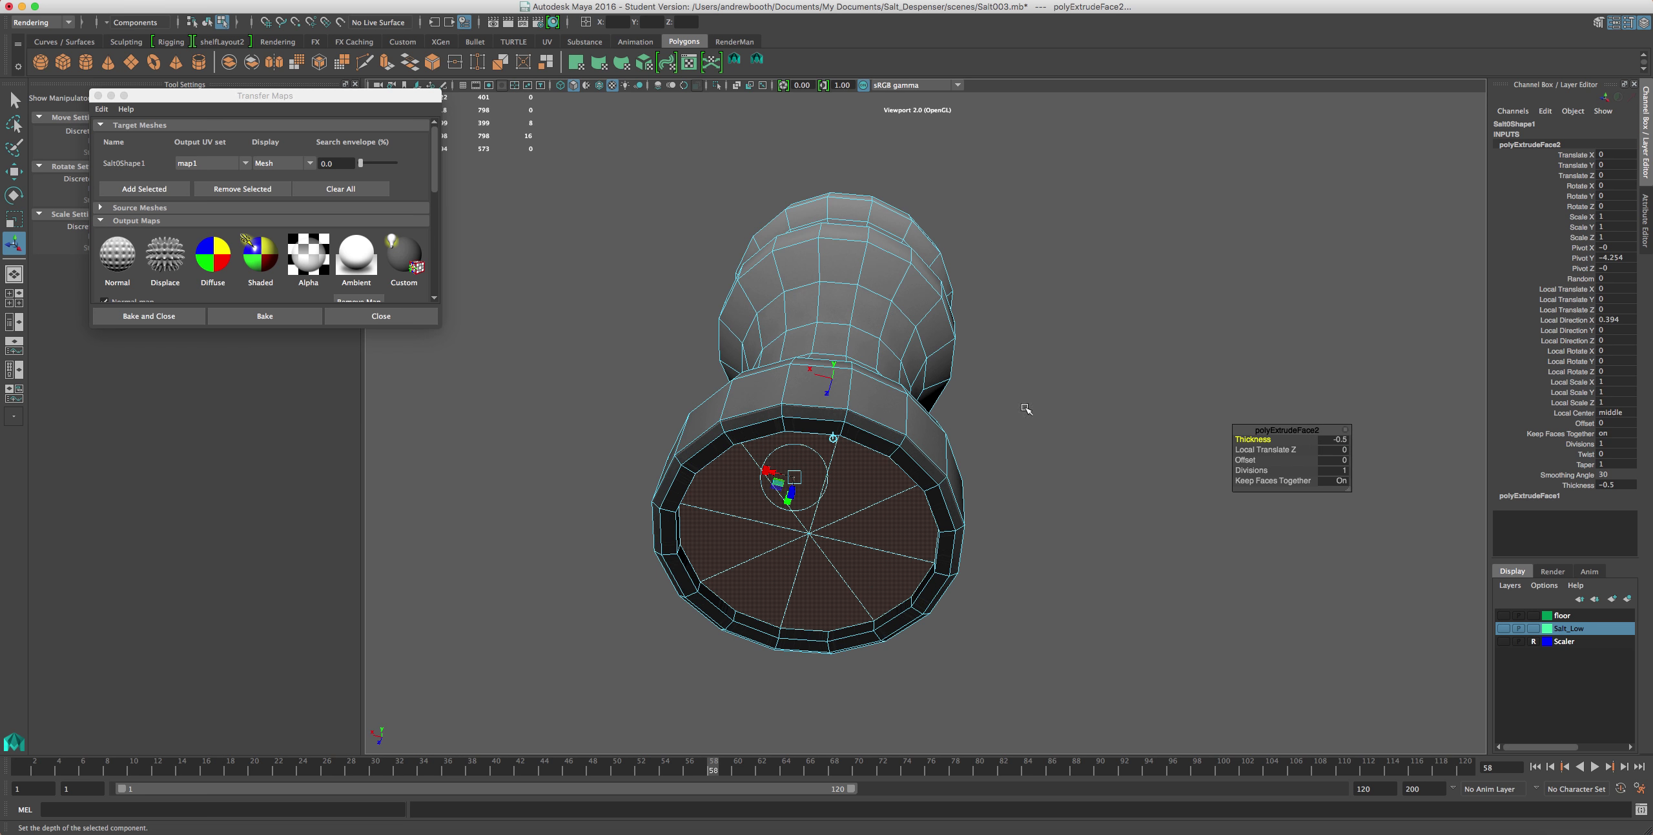
# - Leave face editing and select the whole salt dispenser mesh as an object
pyautogui.keyDown('alt'); pyautogui.moveTo(572, 499); pyautogui.dragTo(727, 418); pyautogui.keyUp('alt')
pyautogui.keyDown('alt'); pyautogui.moveTo(905, 321); pyautogui.dragTo(949, 350); pyautogui.keyUp('alt')
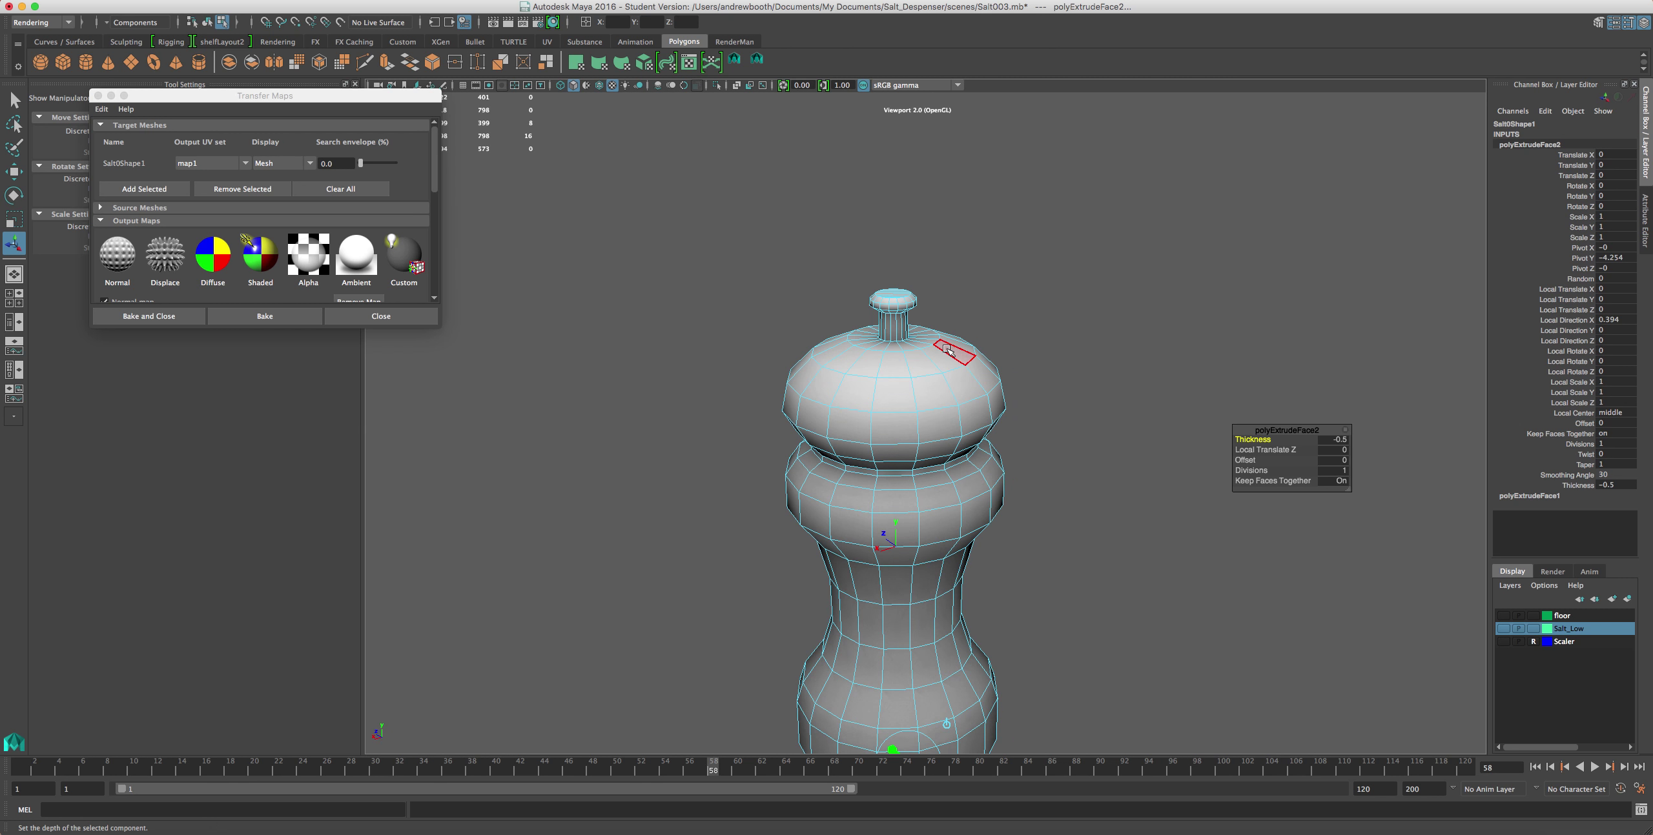
pyautogui.click(948, 350)
pyautogui.press('f')
pyautogui.click(1155, 313)
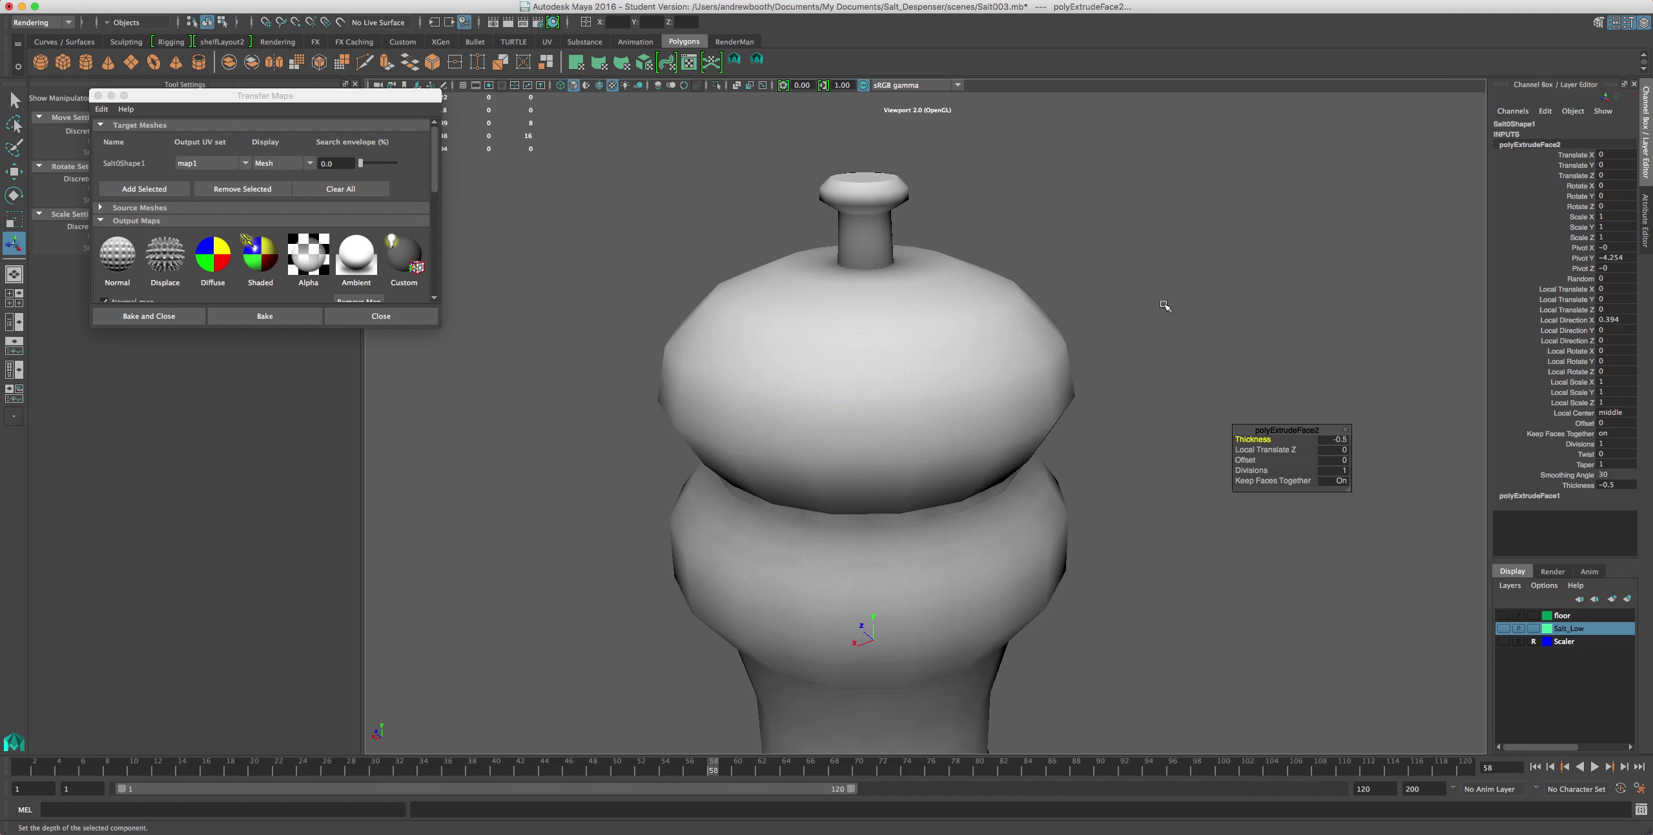
pyautogui.scroll(5, 1154, 324)
pyautogui.scroll(-6, 1153, 325)
pyautogui.click(992, 378)
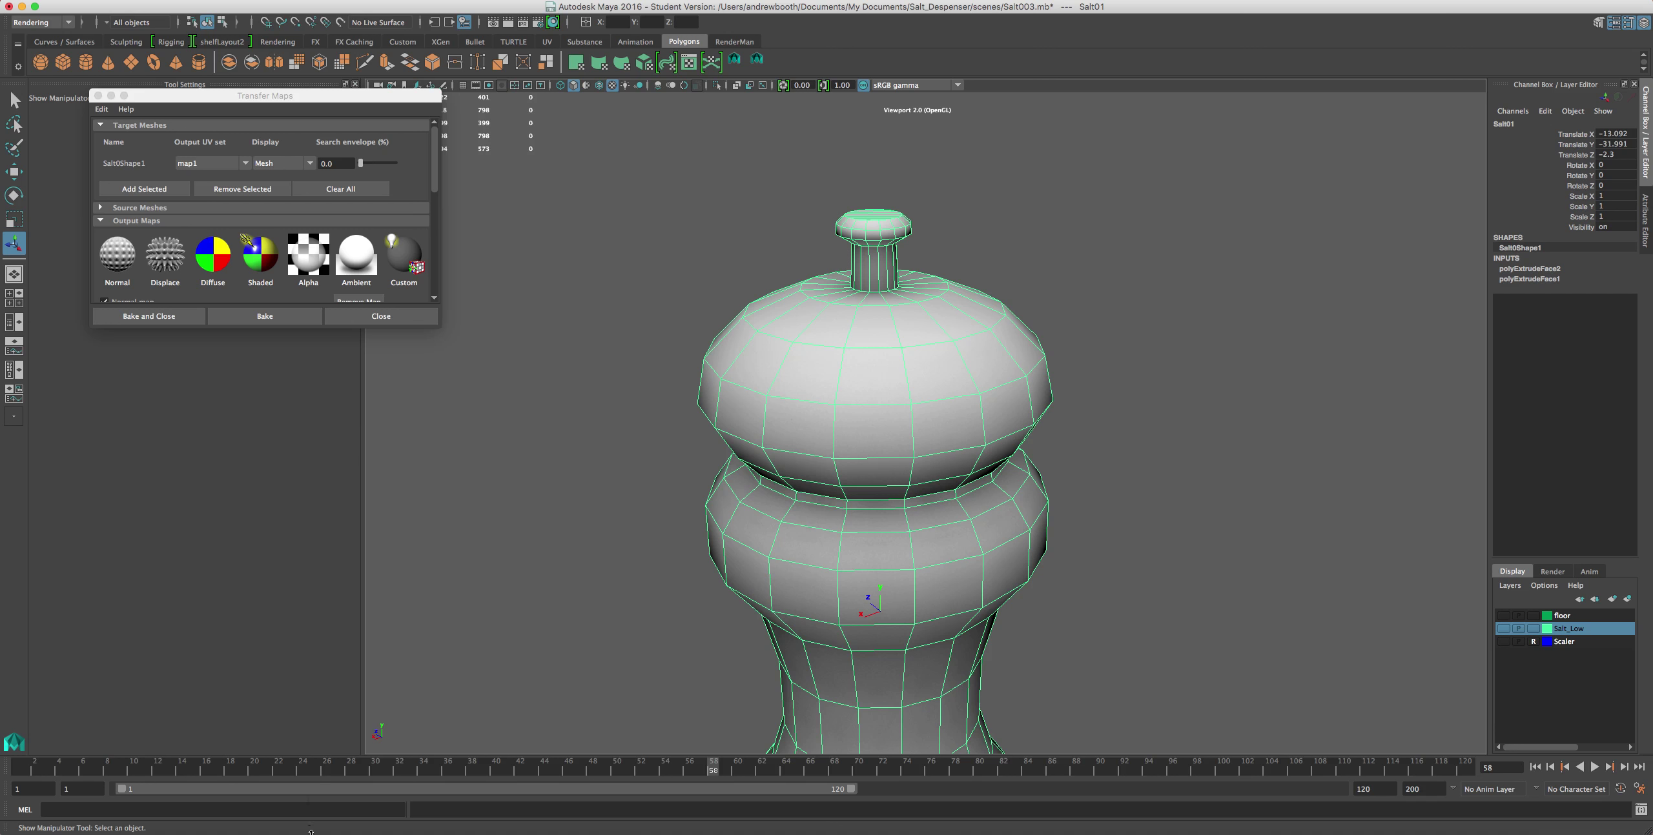
# - Examine the salt dispenser's topology from the knob down to the recessed base from above and below
pyautogui.scroll(-3, 526, 516)
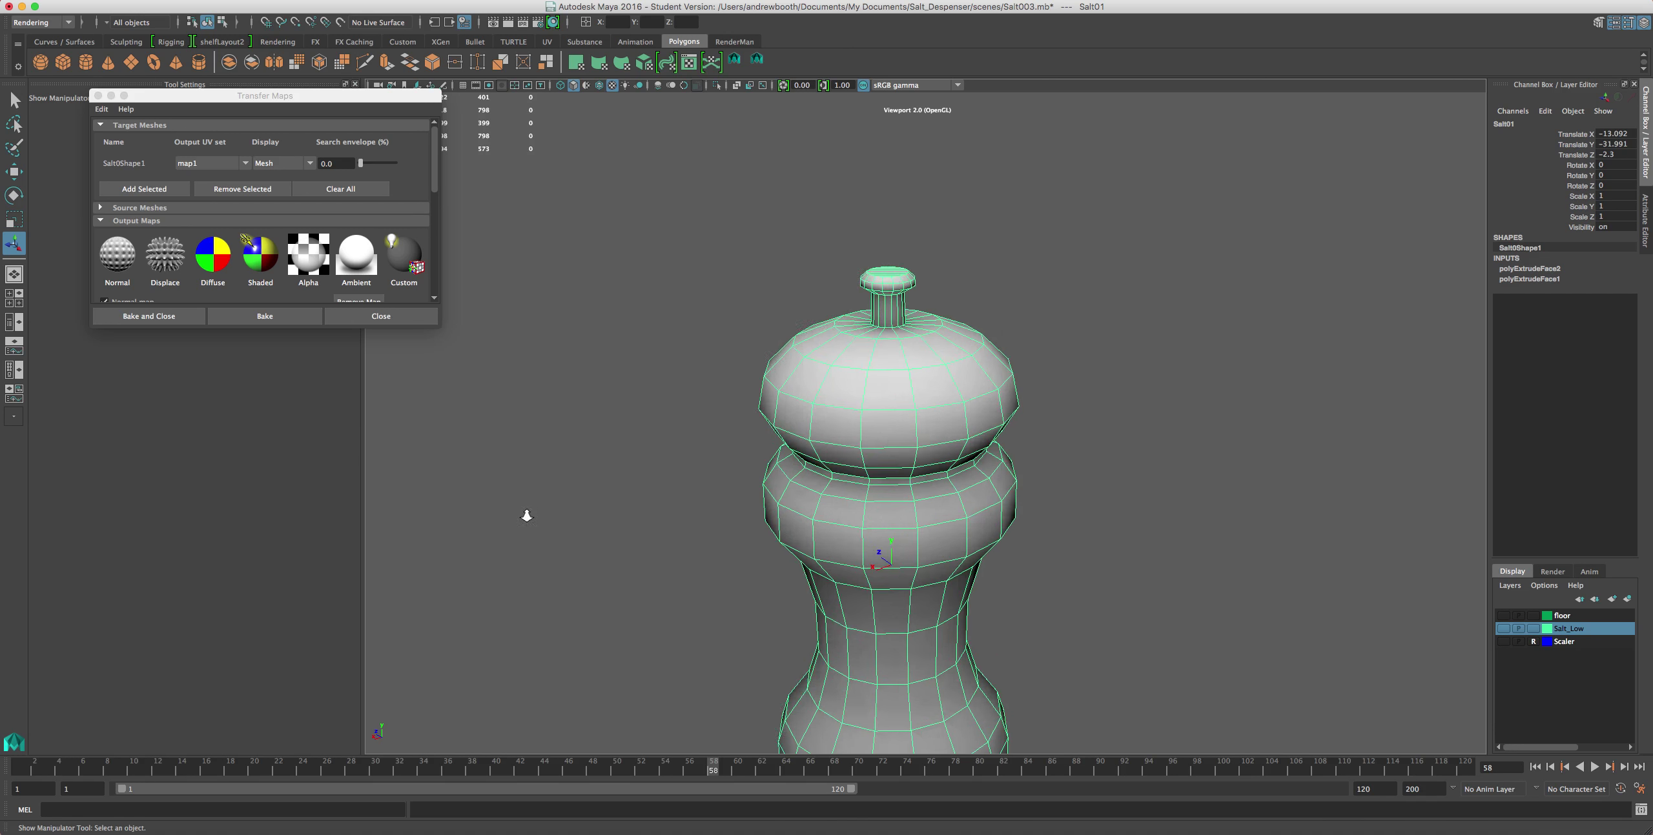
pyautogui.scroll(2, 526, 515)
pyautogui.scroll(-2, 527, 513)
pyautogui.scroll(2, 527, 512)
pyautogui.scroll(5, 531, 521)
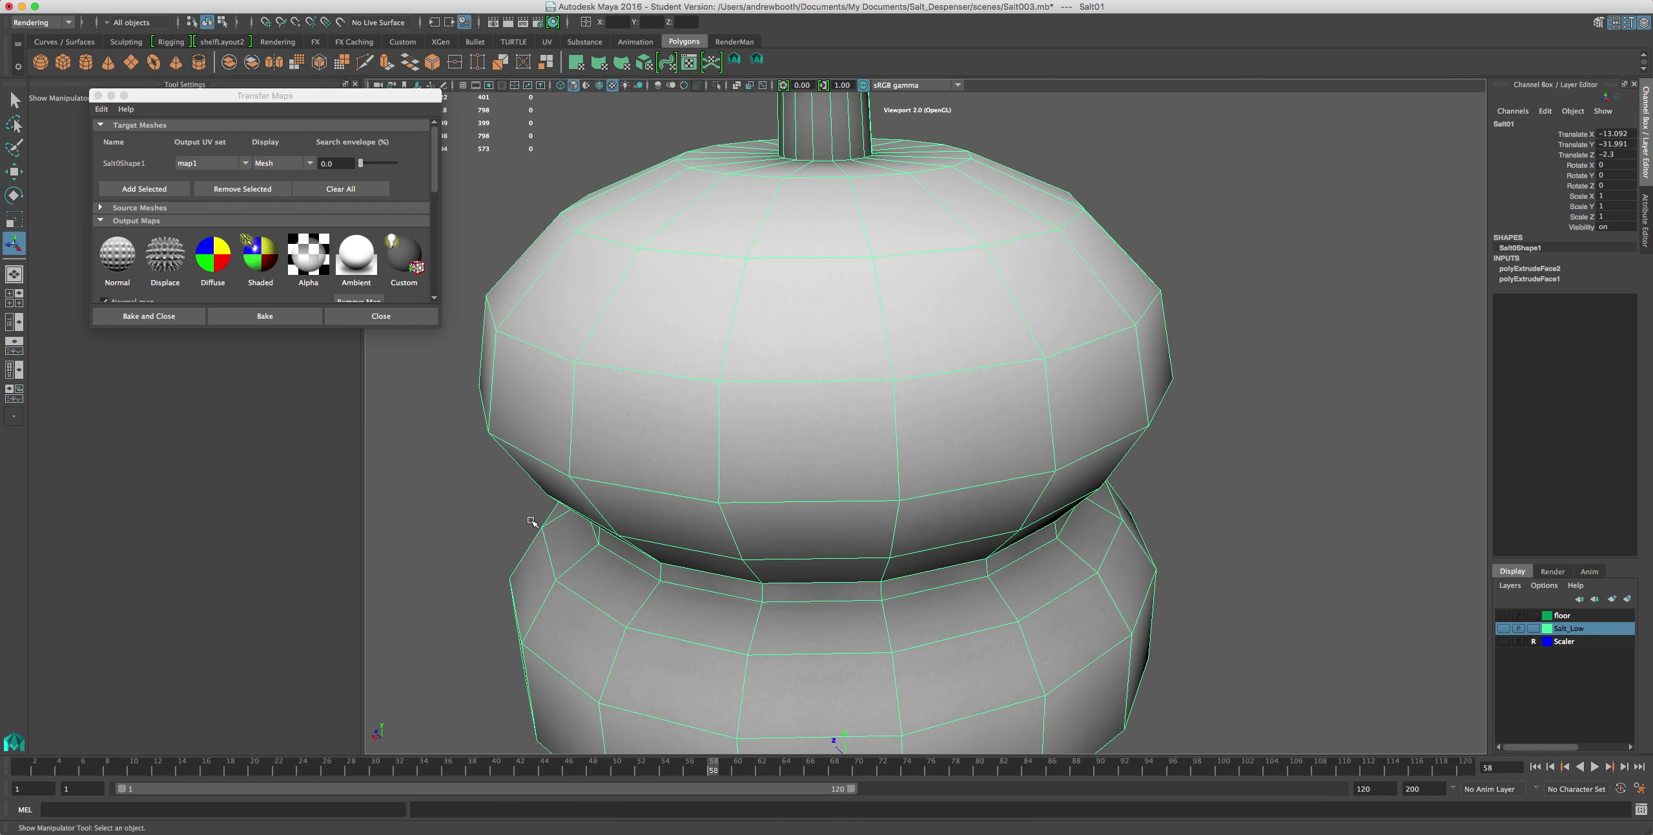
pyautogui.scroll(-5, 530, 521)
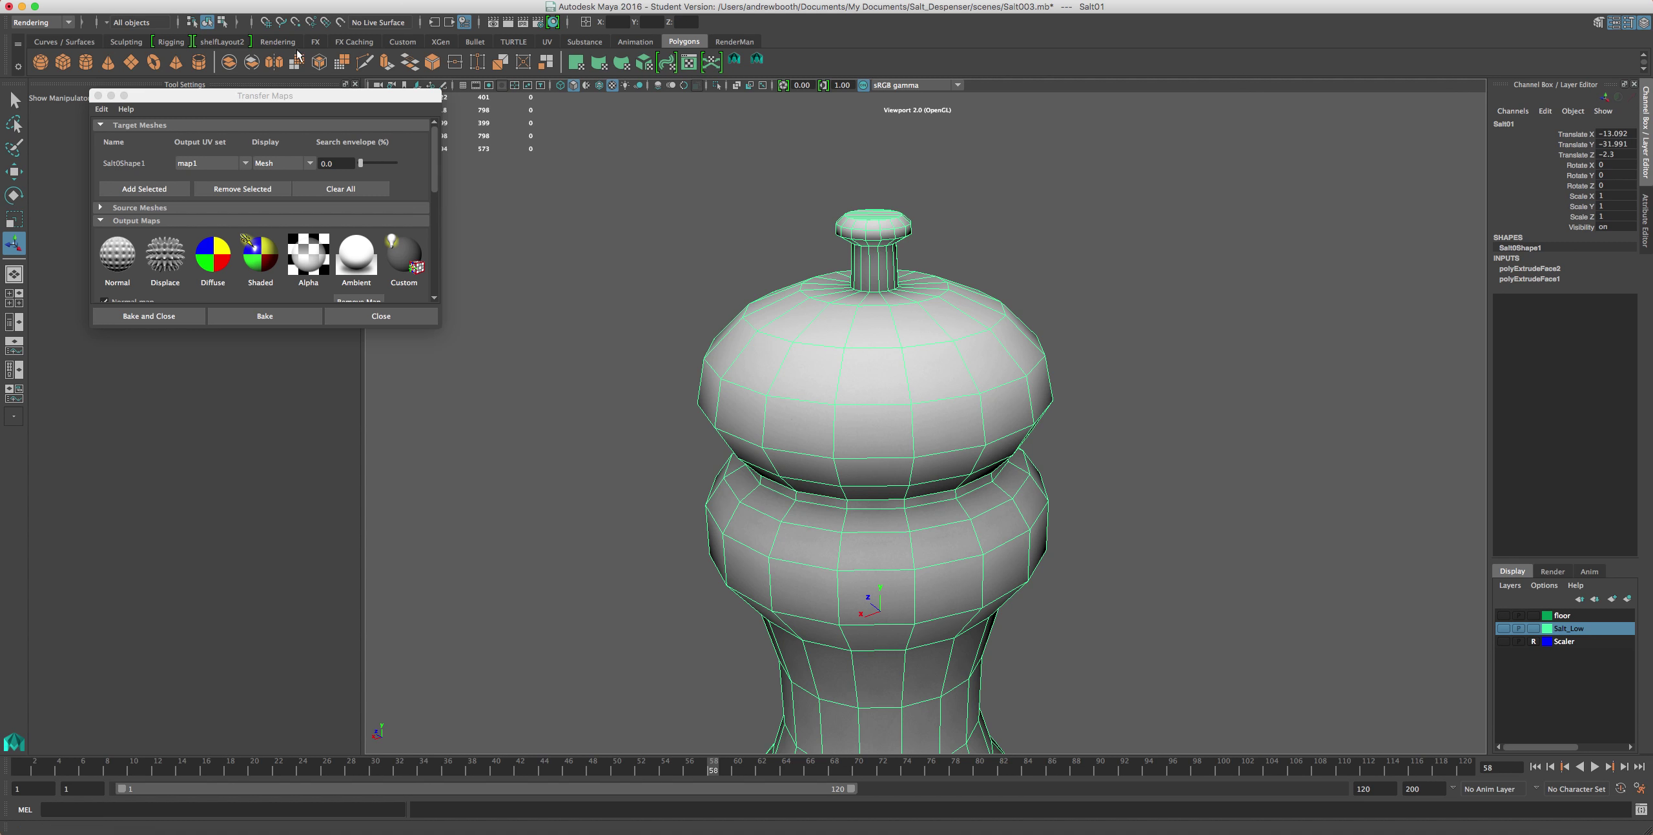
pyautogui.keyDown('alt'); pyautogui.moveTo(811, 276); pyautogui.dragTo(796, 248, button='right'); pyautogui.keyUp('alt')
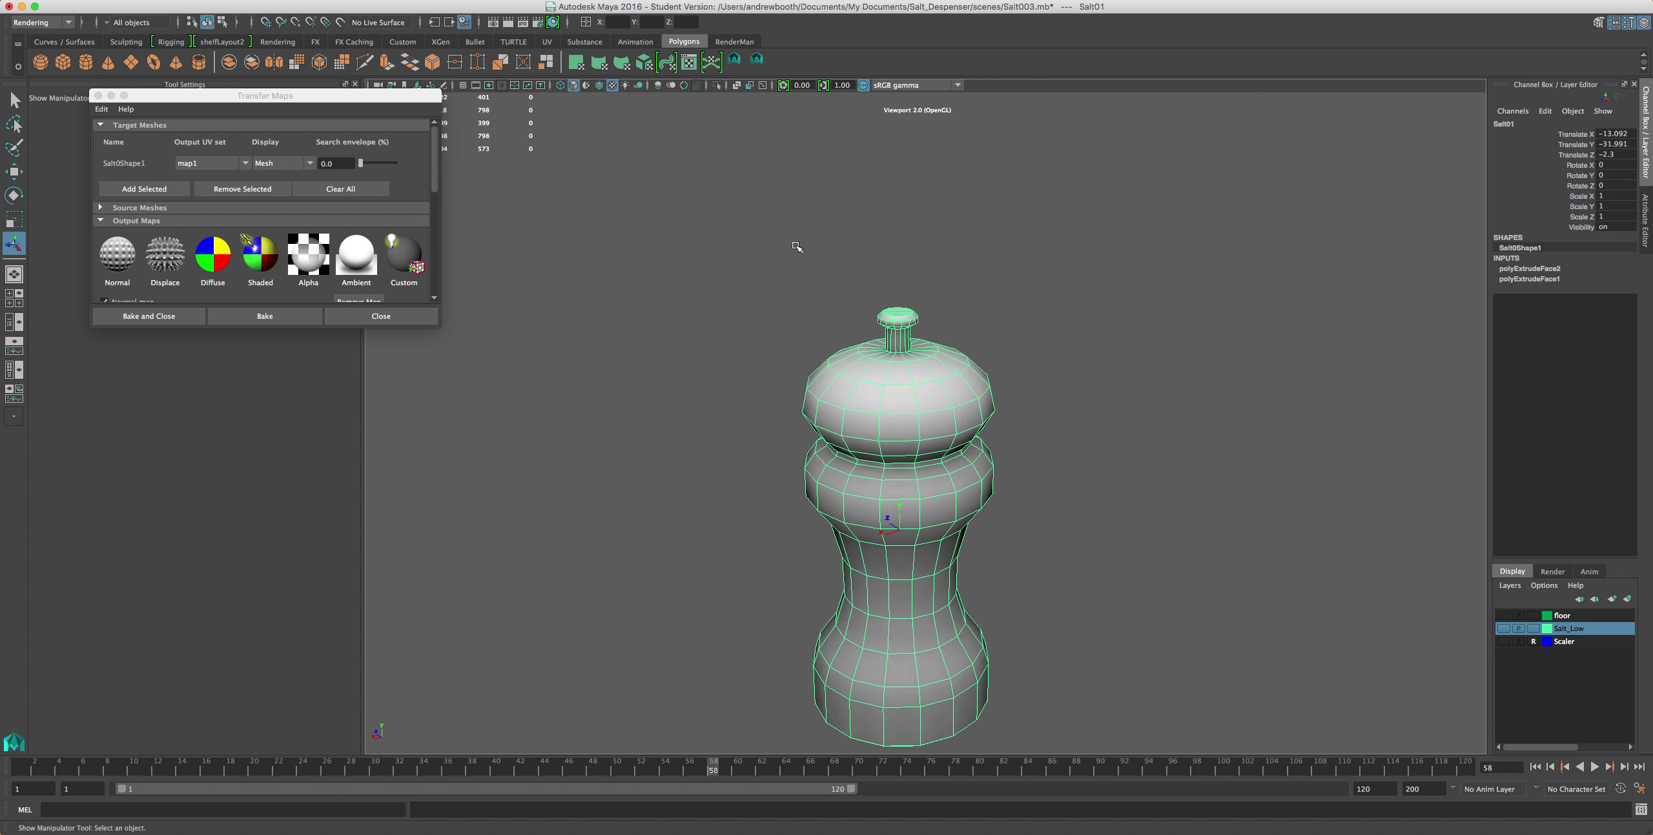
pyautogui.keyDown('alt'); pyautogui.moveTo(878, 314); pyautogui.dragTo(876, 248, button='middle'); pyautogui.keyUp('alt')
pyautogui.keyDown('alt'); pyautogui.moveTo(877, 248); pyautogui.dragTo(913, 279); pyautogui.keyUp('alt')
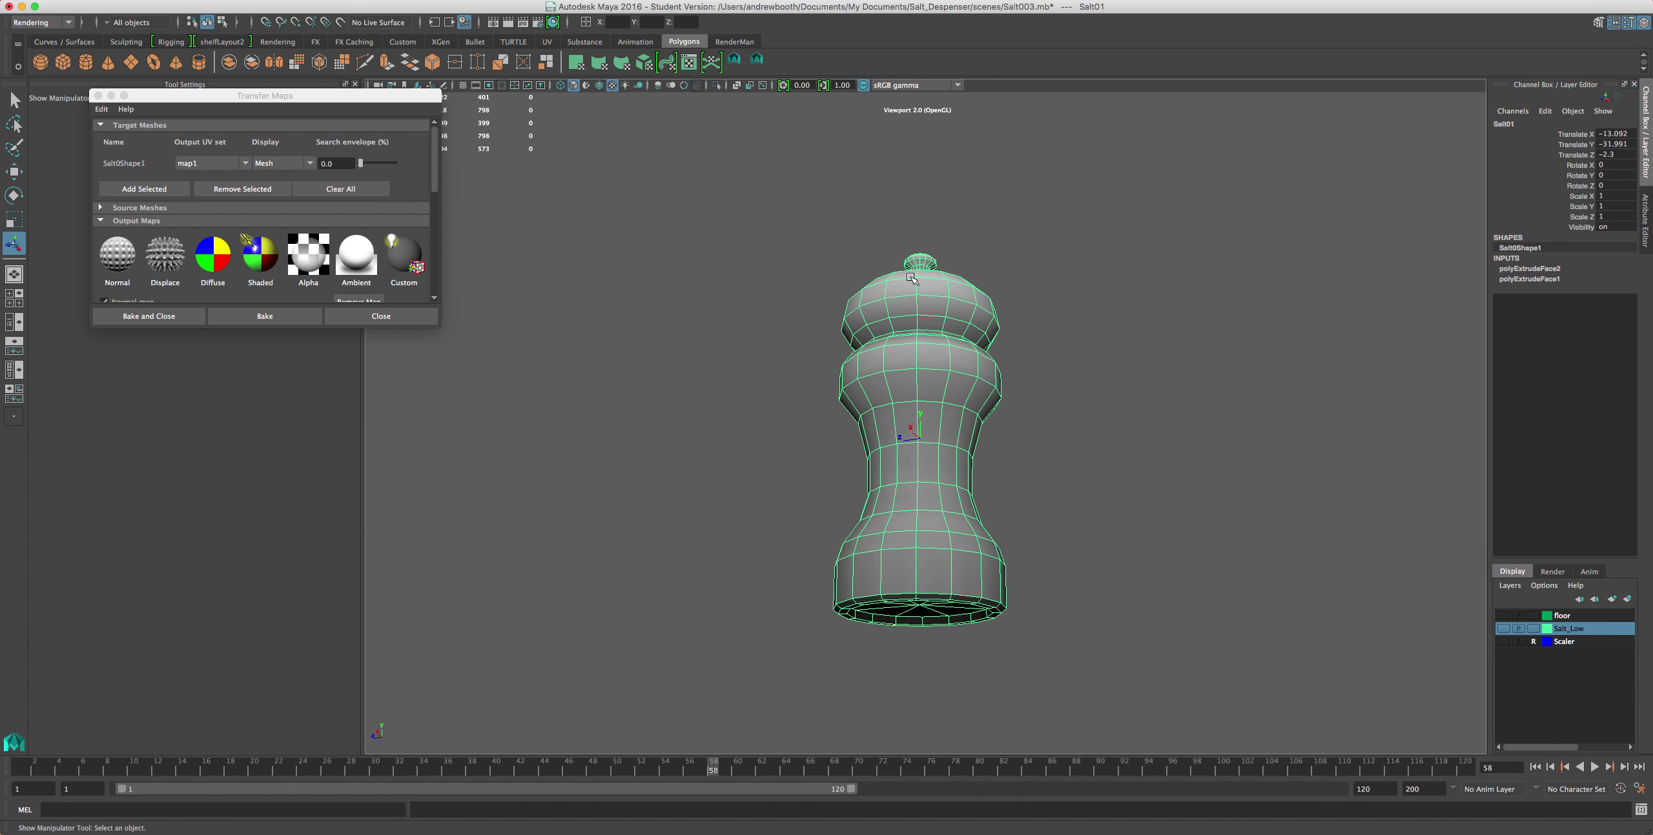
pyautogui.scroll(4, 1205, 492)
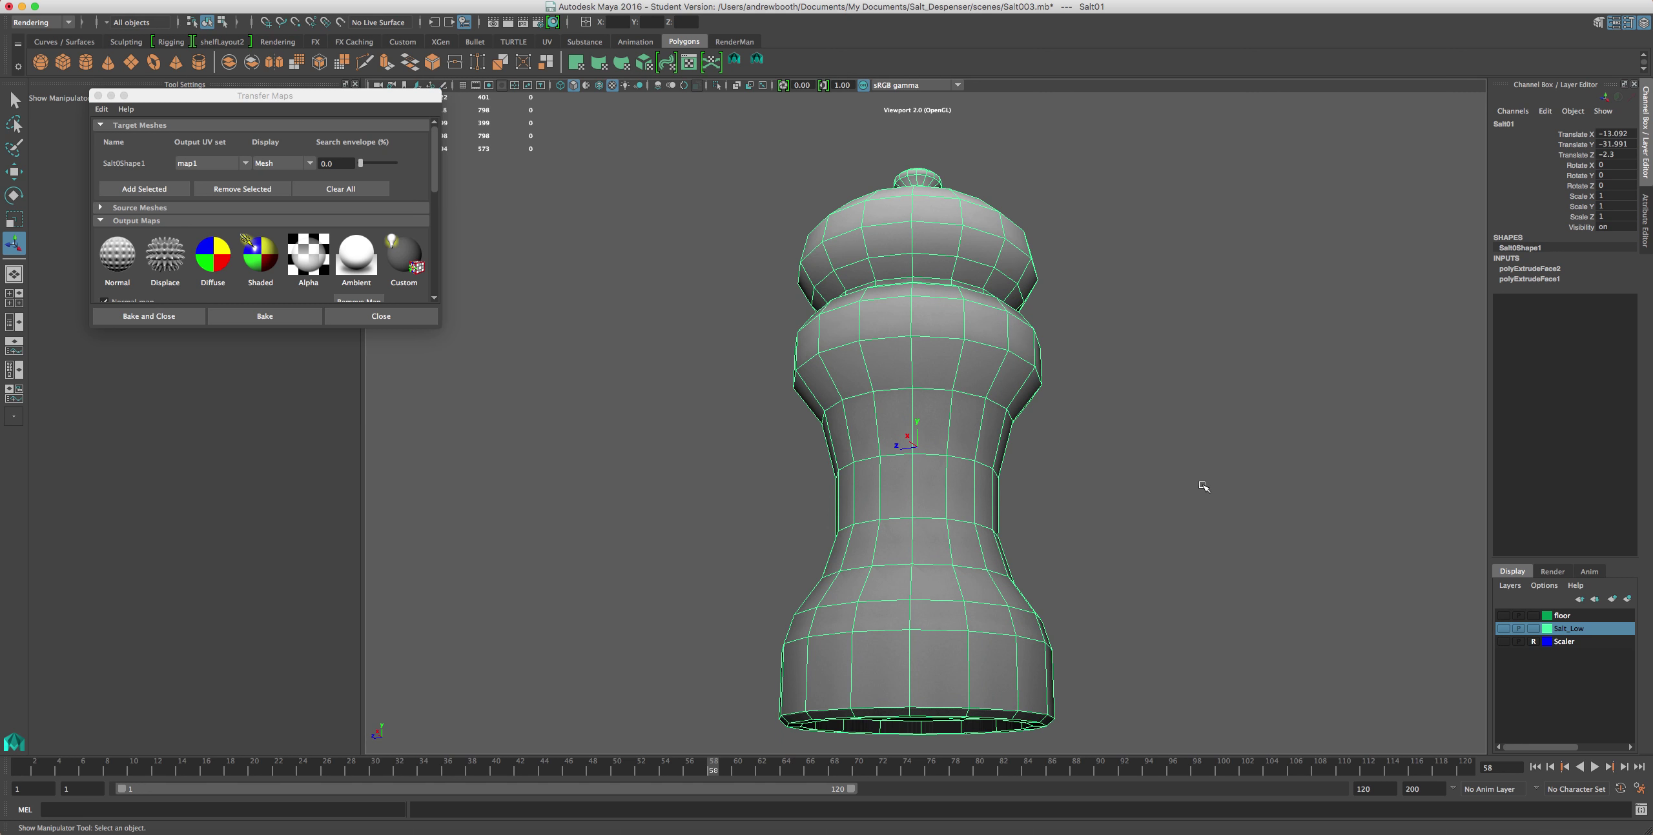
pyautogui.keyDown('alt'); pyautogui.moveTo(854, 477); pyautogui.dragTo(837, 524); pyautogui.keyUp('alt')
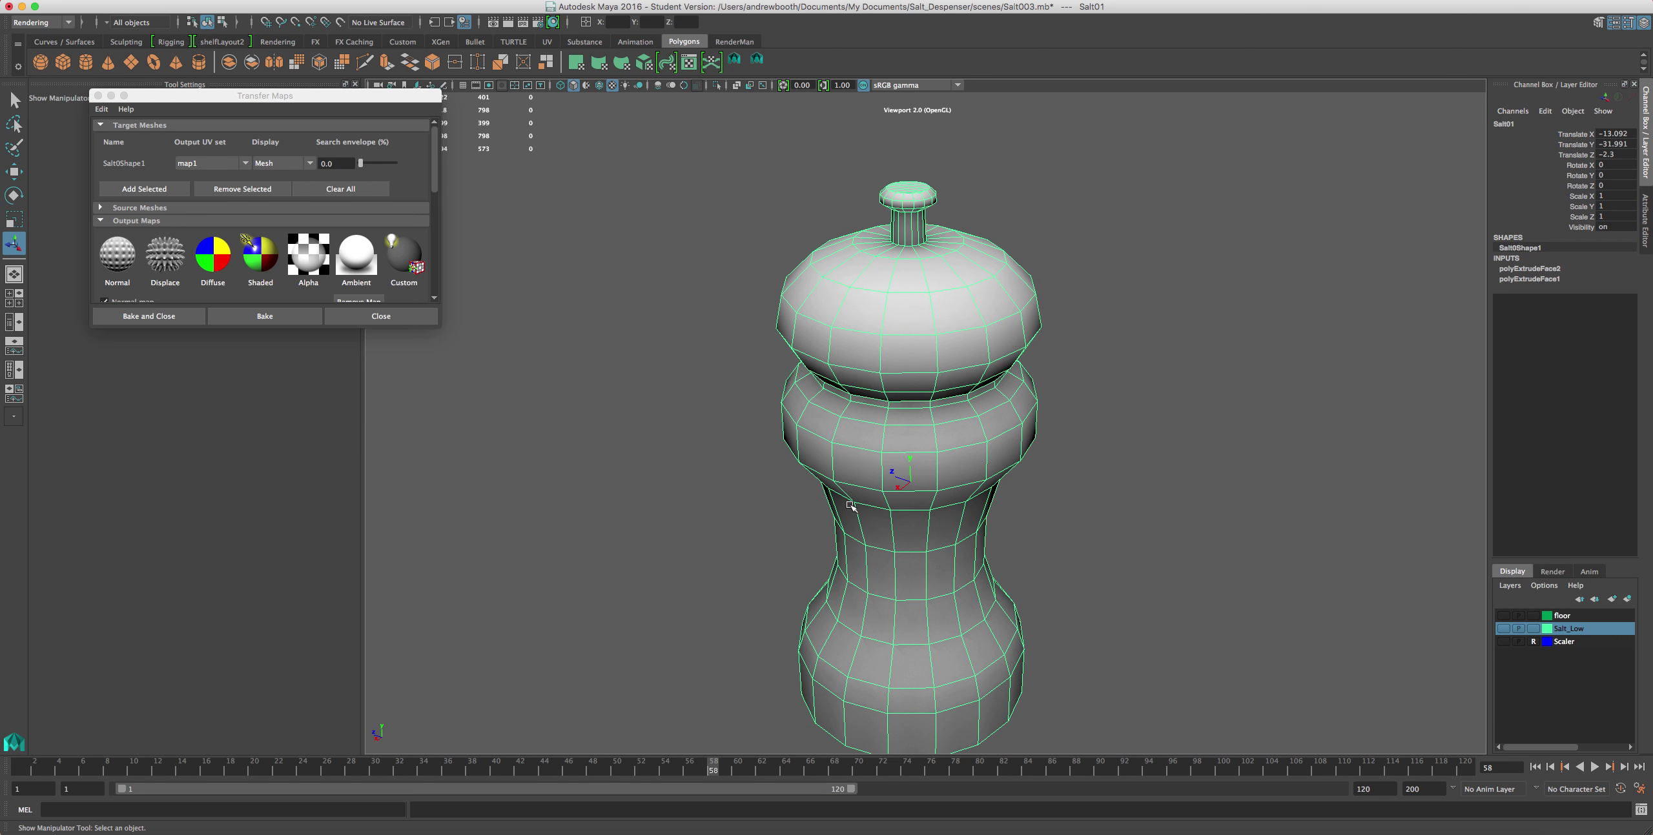
pyautogui.scroll(5, 864, 523)
pyautogui.scroll(-5, 864, 524)
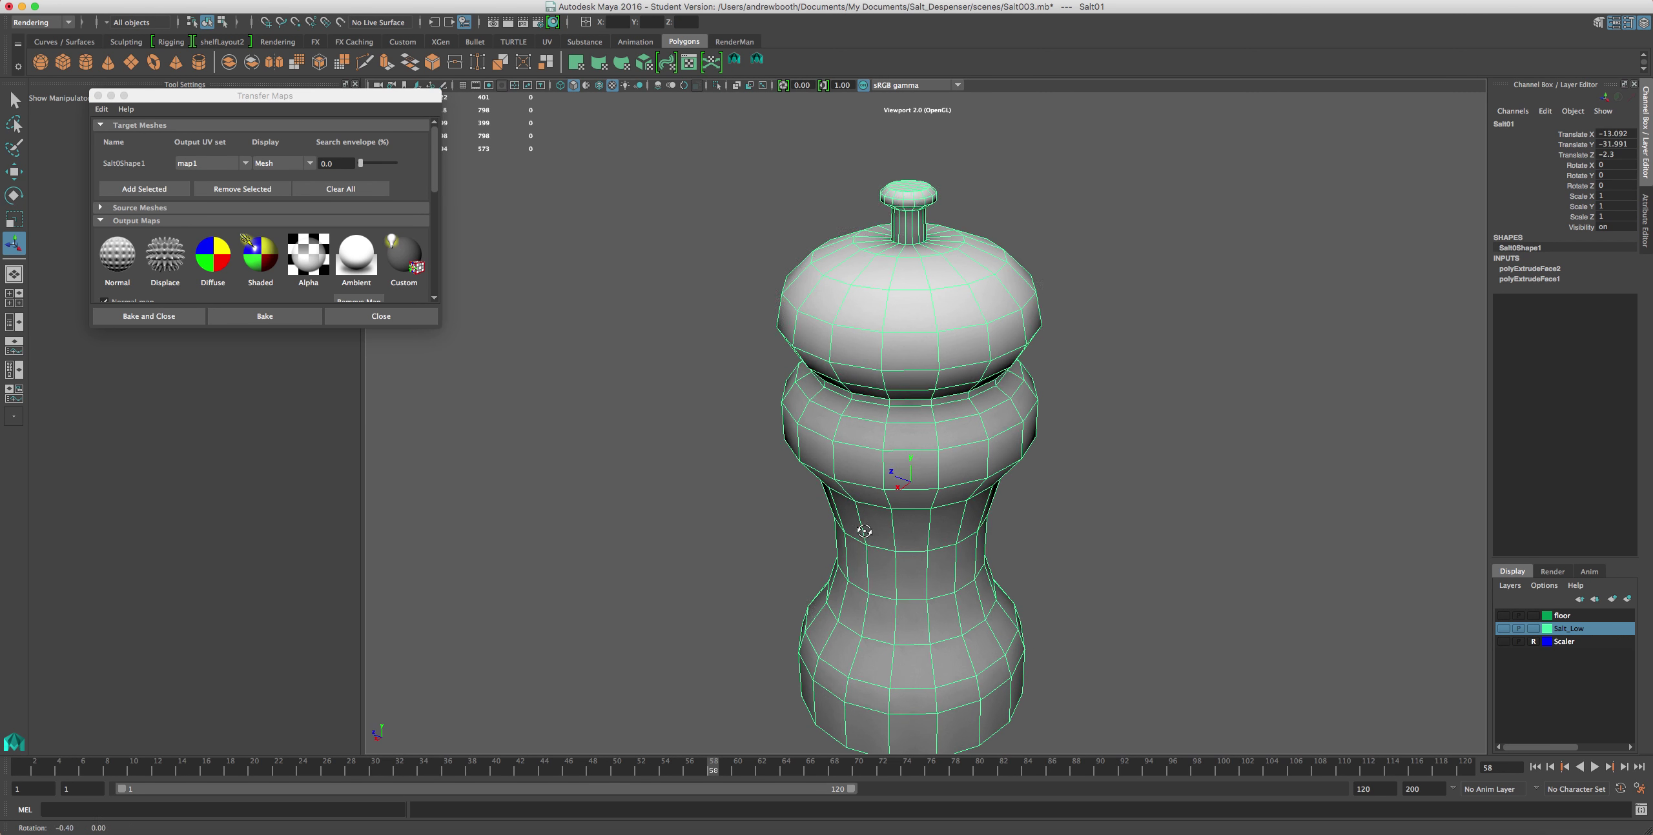
pyautogui.keyDown('alt'); pyautogui.moveTo(861, 531); pyautogui.dragTo(865, 484); pyautogui.keyUp('alt')
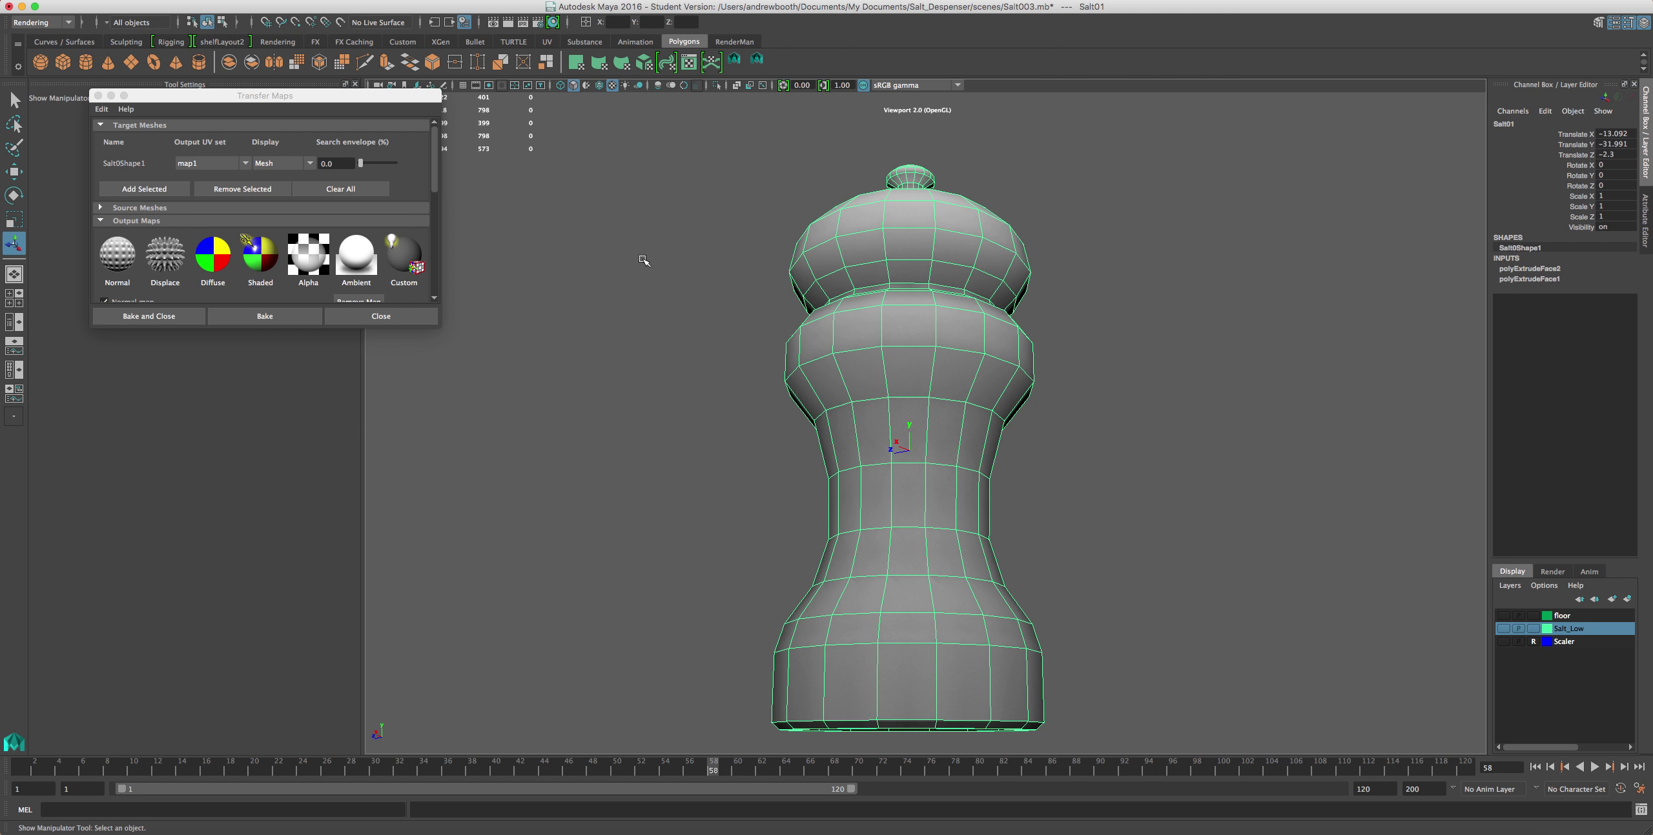
pyautogui.keyDown('alt'); pyautogui.moveTo(726, 498); pyautogui.dragTo(734, 446); pyautogui.keyUp('alt')
pyautogui.keyDown('alt'); pyautogui.moveTo(853, 550); pyautogui.dragTo(830, 568); pyautogui.keyUp('alt')
pyautogui.click(431, 1)
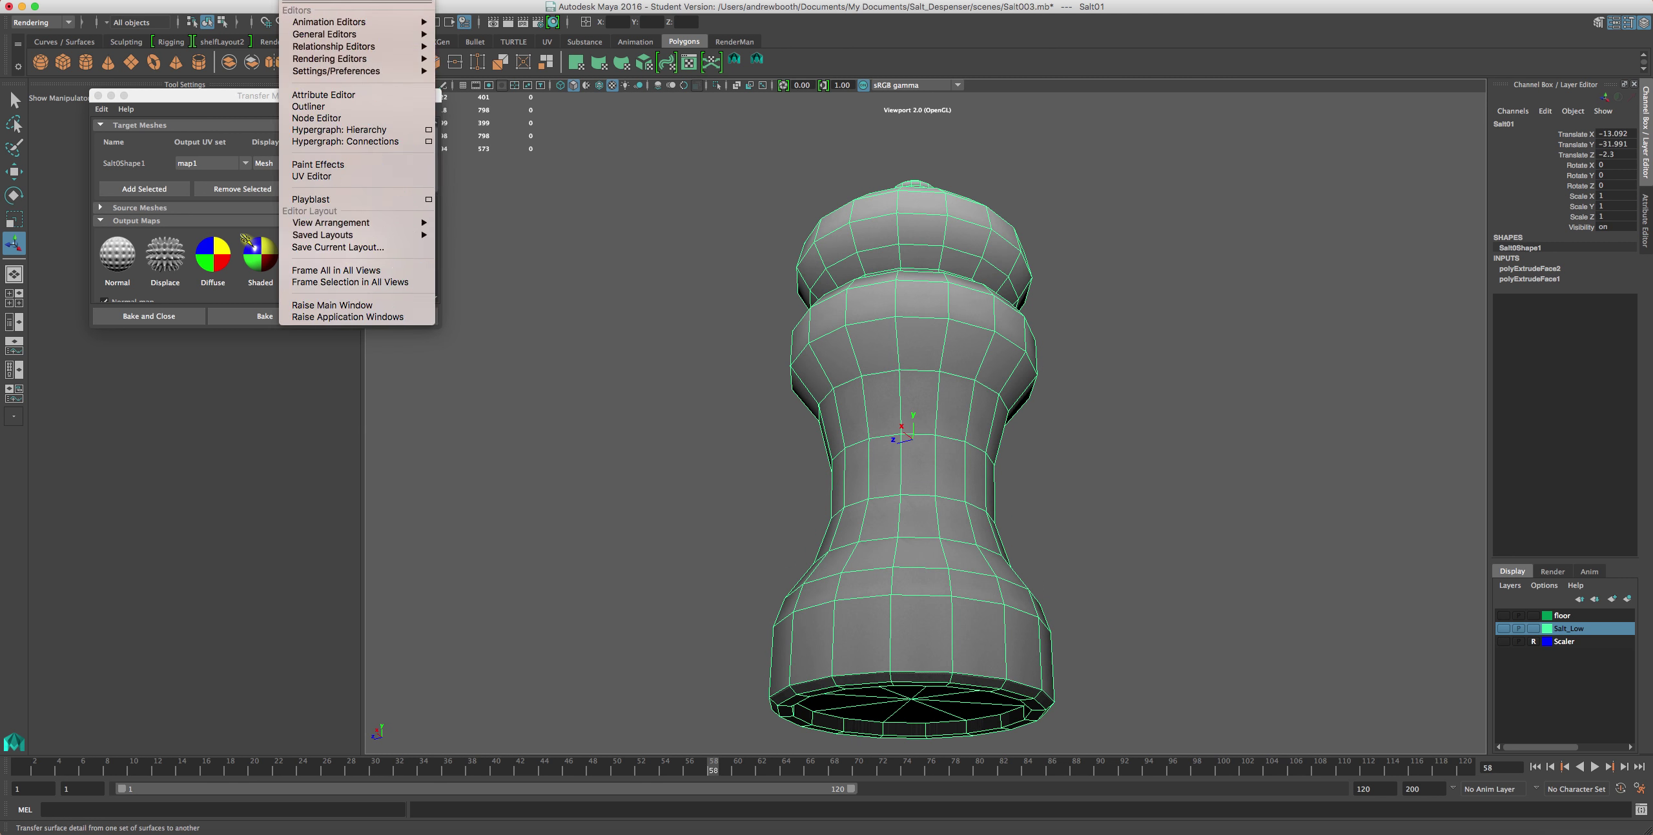
pyautogui.click(113, 556)
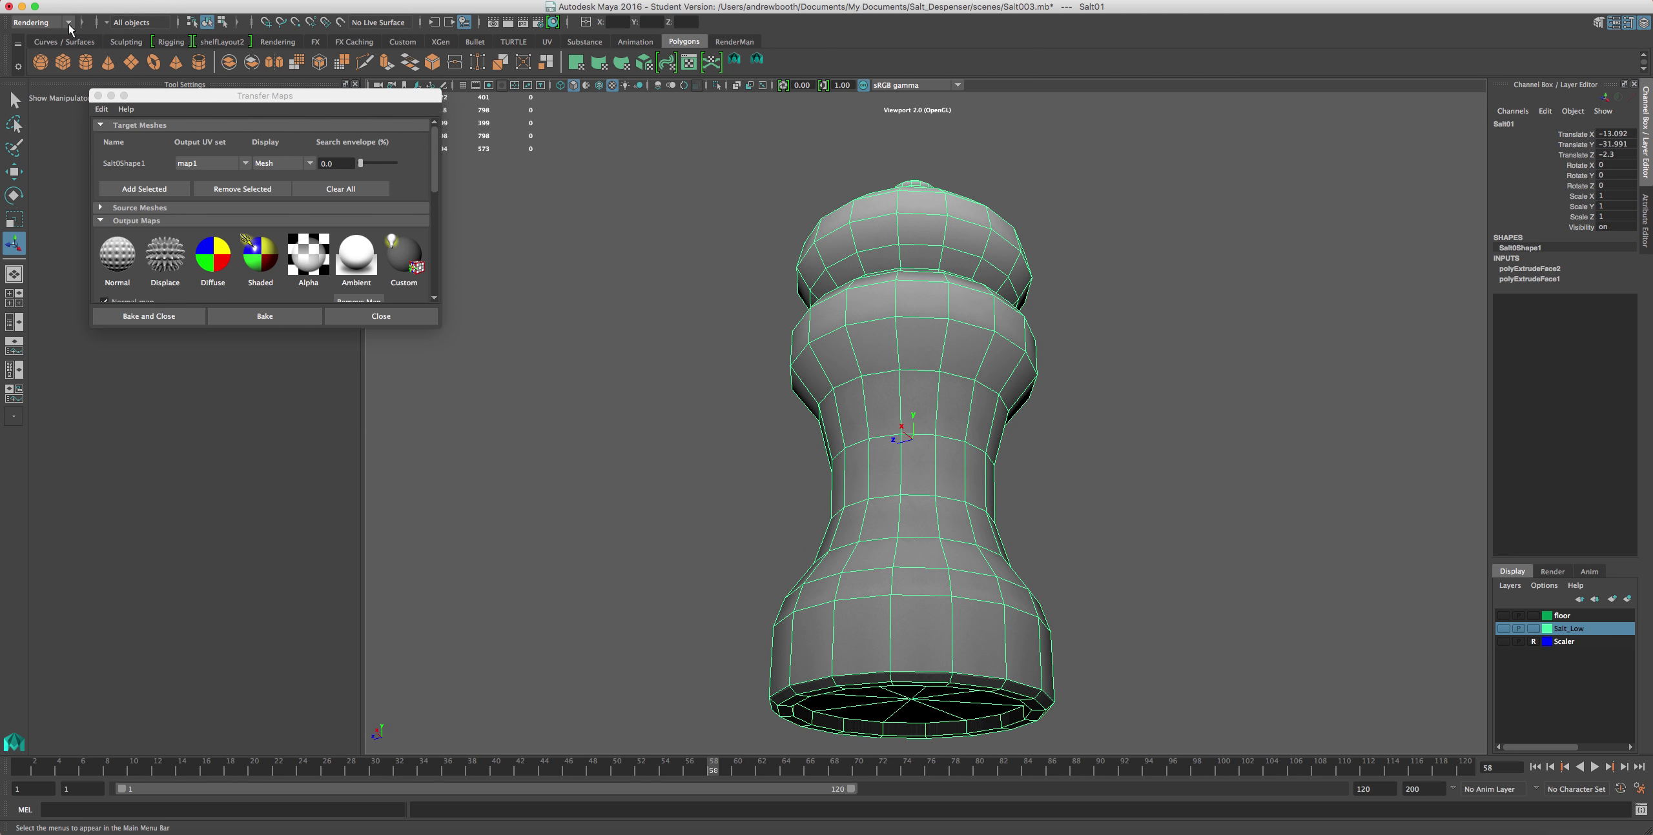
# - Switch to the Modeling menu set and subdivide the whole salt dispenser mesh with Add Divisions at one division level
pyautogui.click(48, 26)
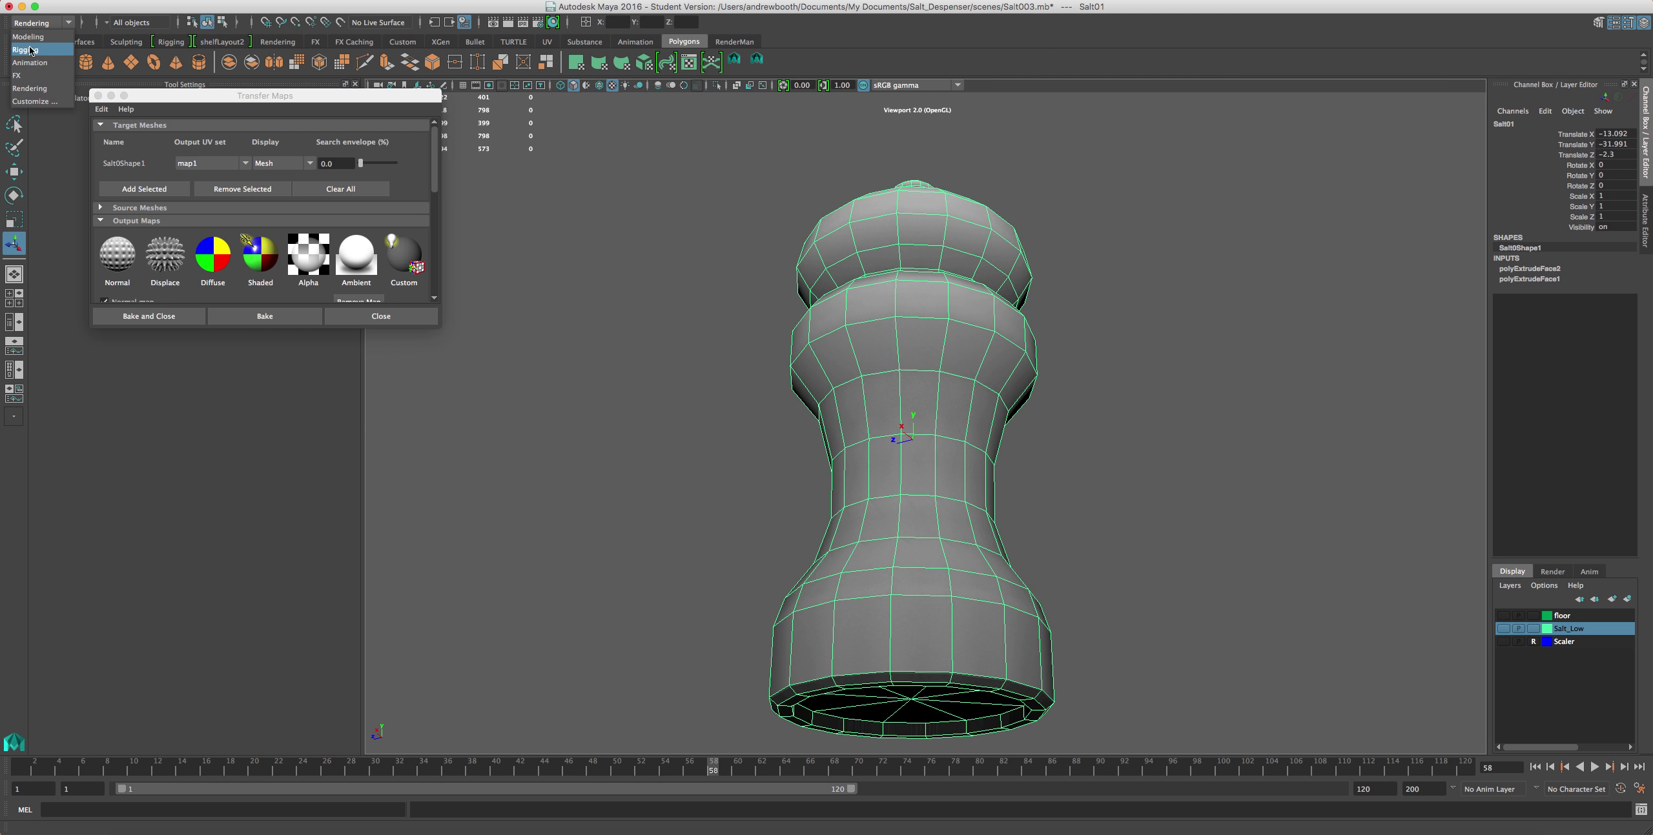
pyautogui.click(40, 38)
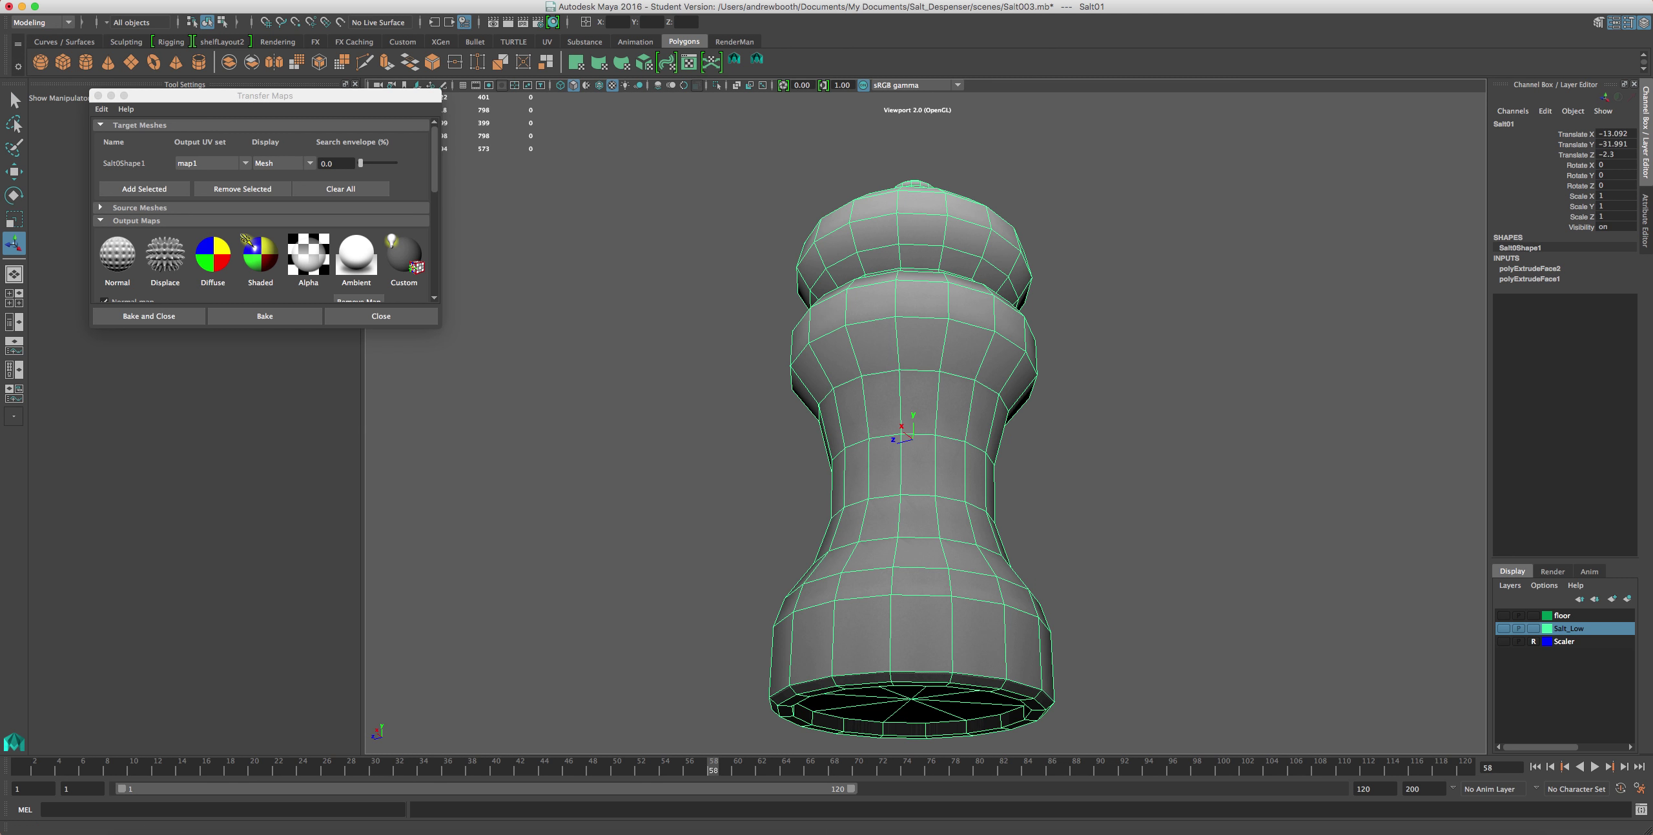
pyautogui.click(500, 2)
pyautogui.moveTo(446, 1)
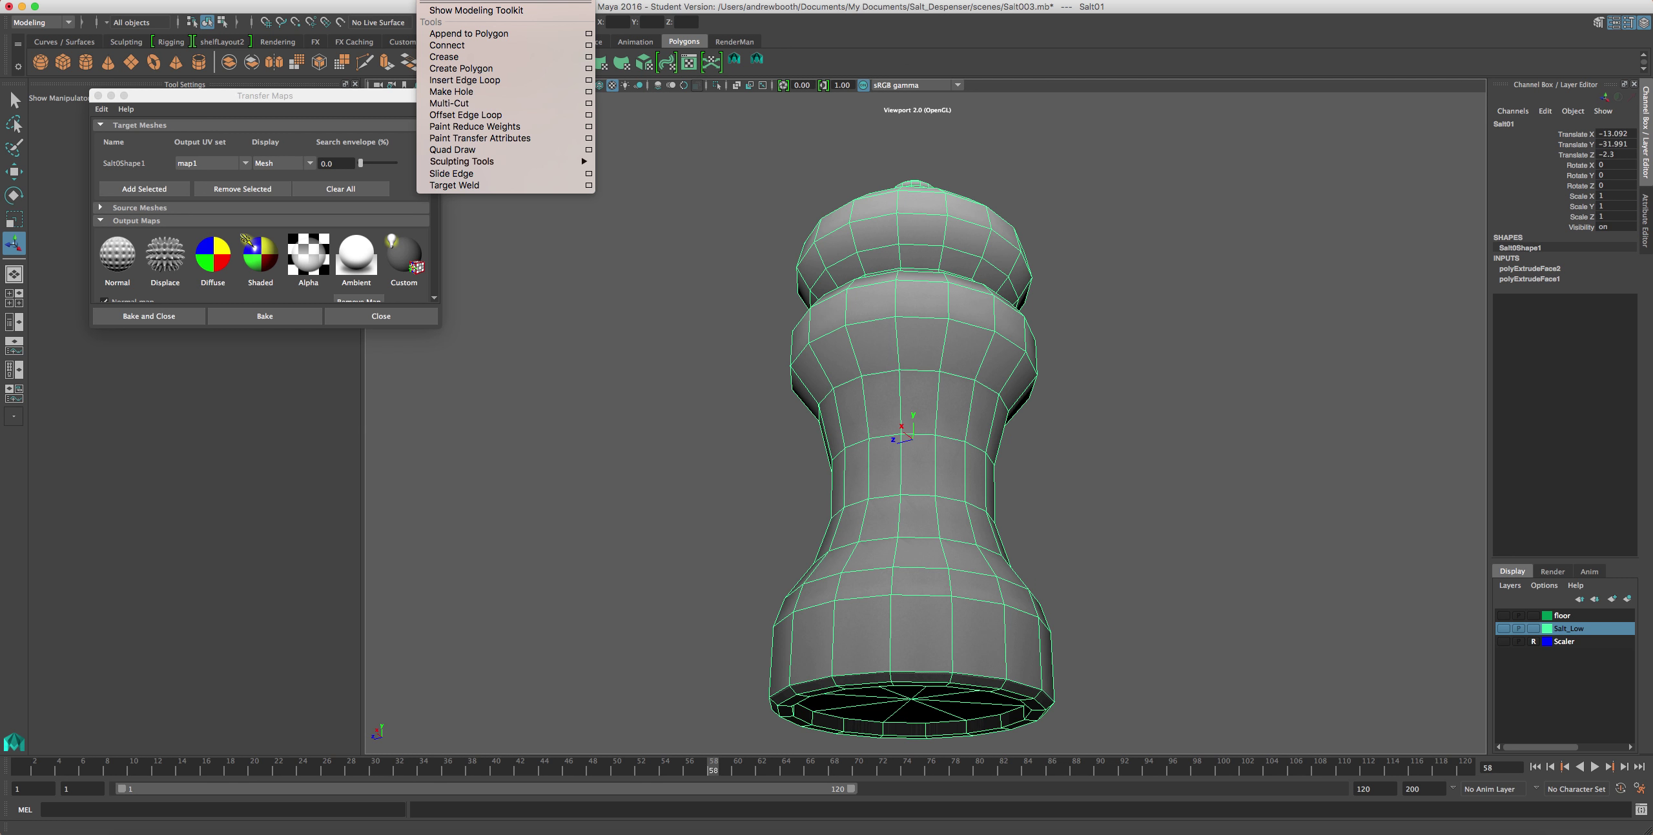
pyautogui.moveTo(387, 1)
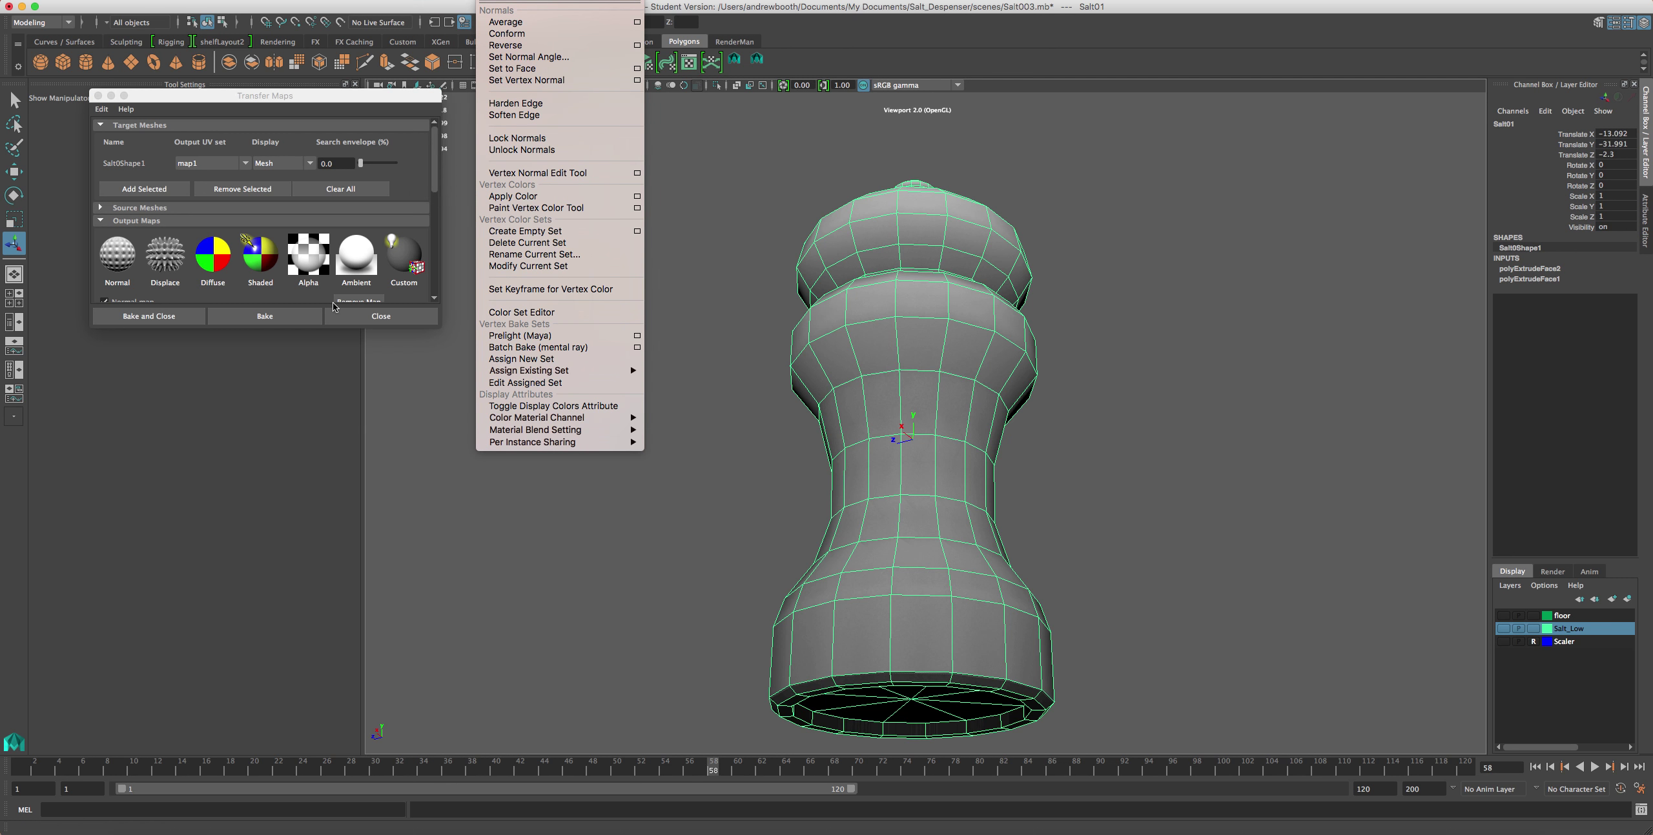
pyautogui.click(323, 401)
pyautogui.keyDown('alt'); pyautogui.moveTo(765, 523); pyautogui.dragTo(777, 427); pyautogui.keyUp('alt')
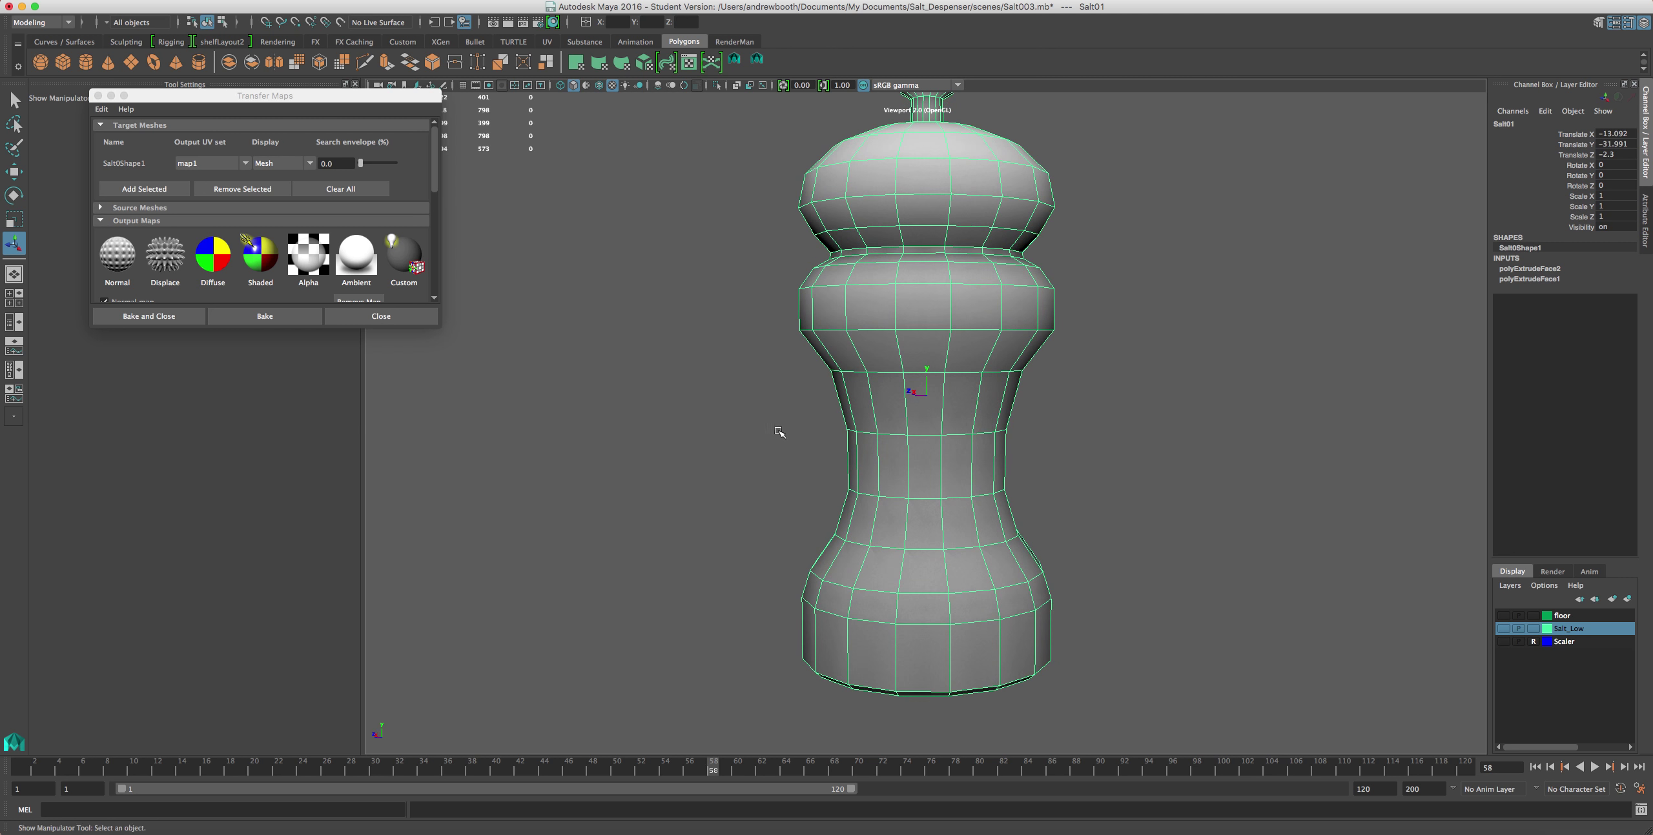
pyautogui.click(387, 0)
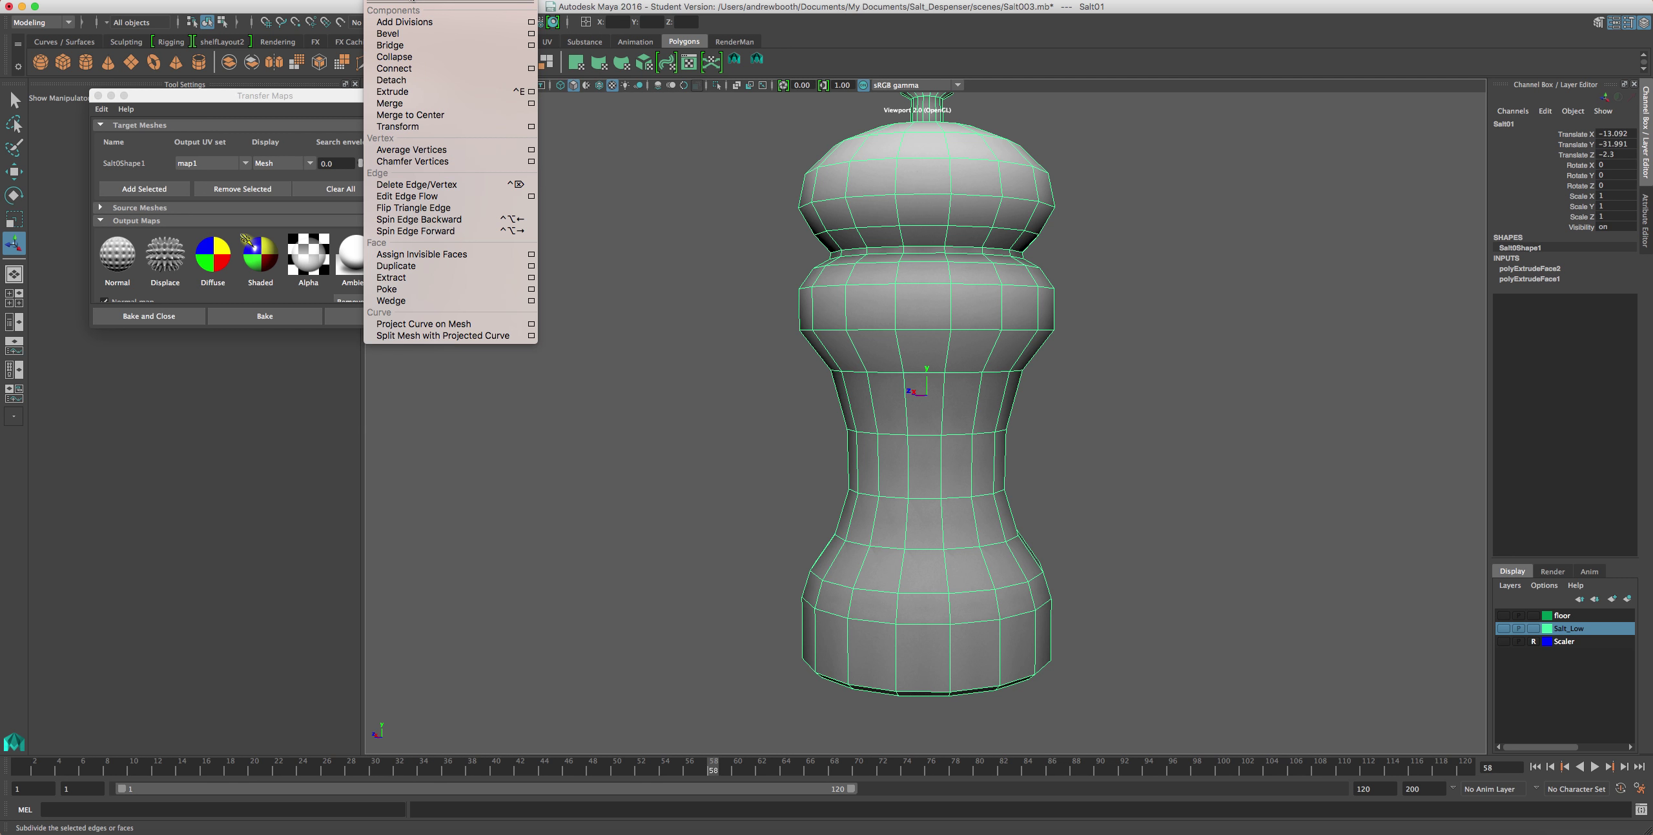
pyautogui.click(400, 24)
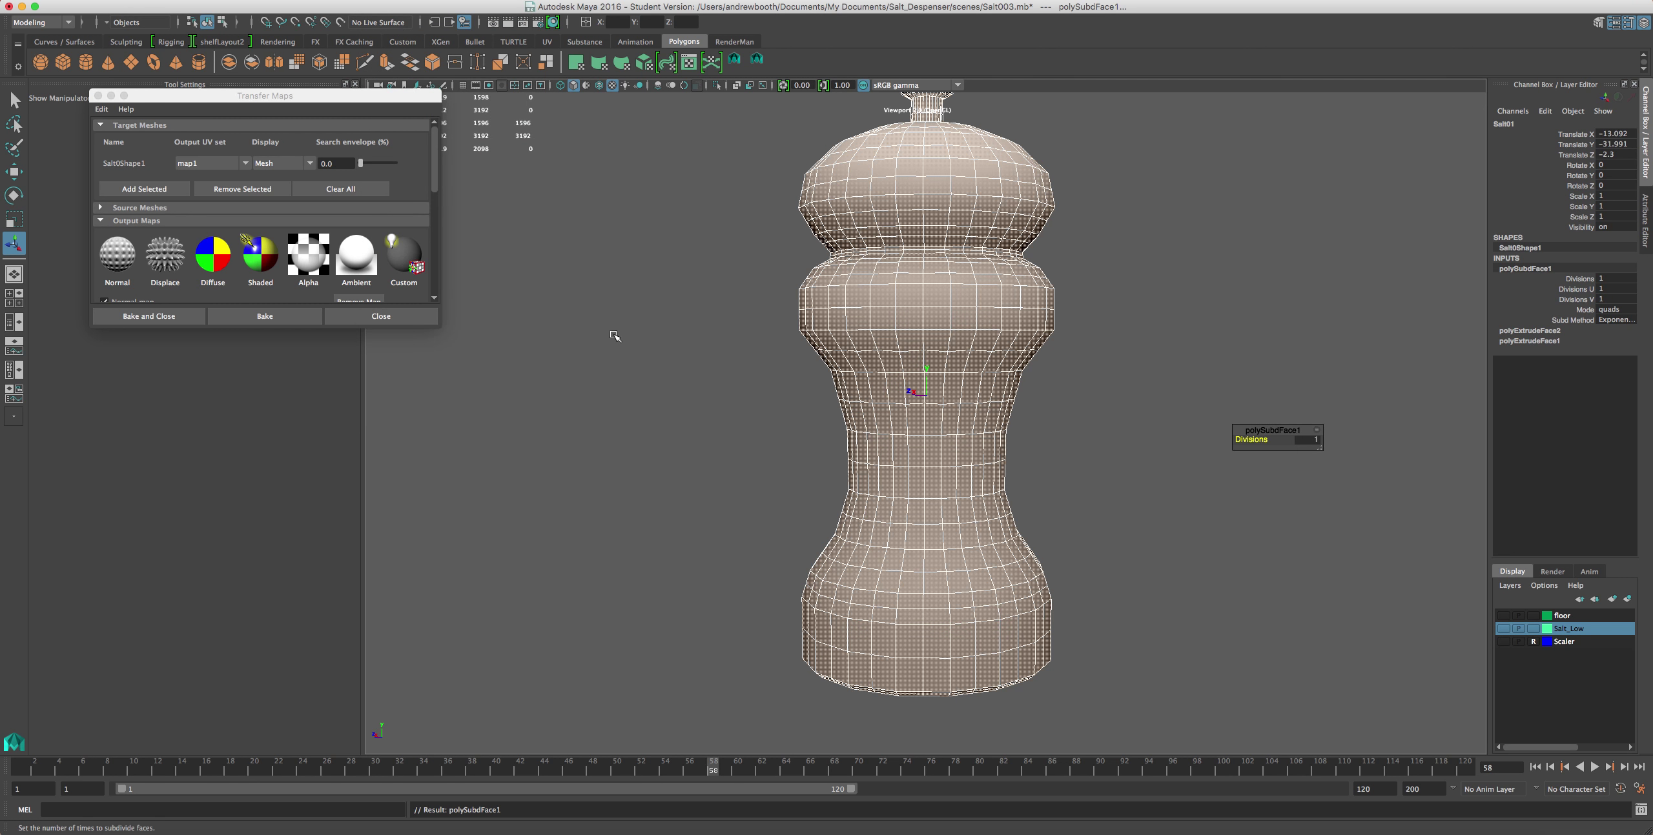
# - Examine the subdivided topology from the recessed base up to the dome and neck
pyautogui.scroll(-3, 1298, 609)
pyautogui.scroll(2, 1298, 572)
pyautogui.scroll(-4, 1295, 572)
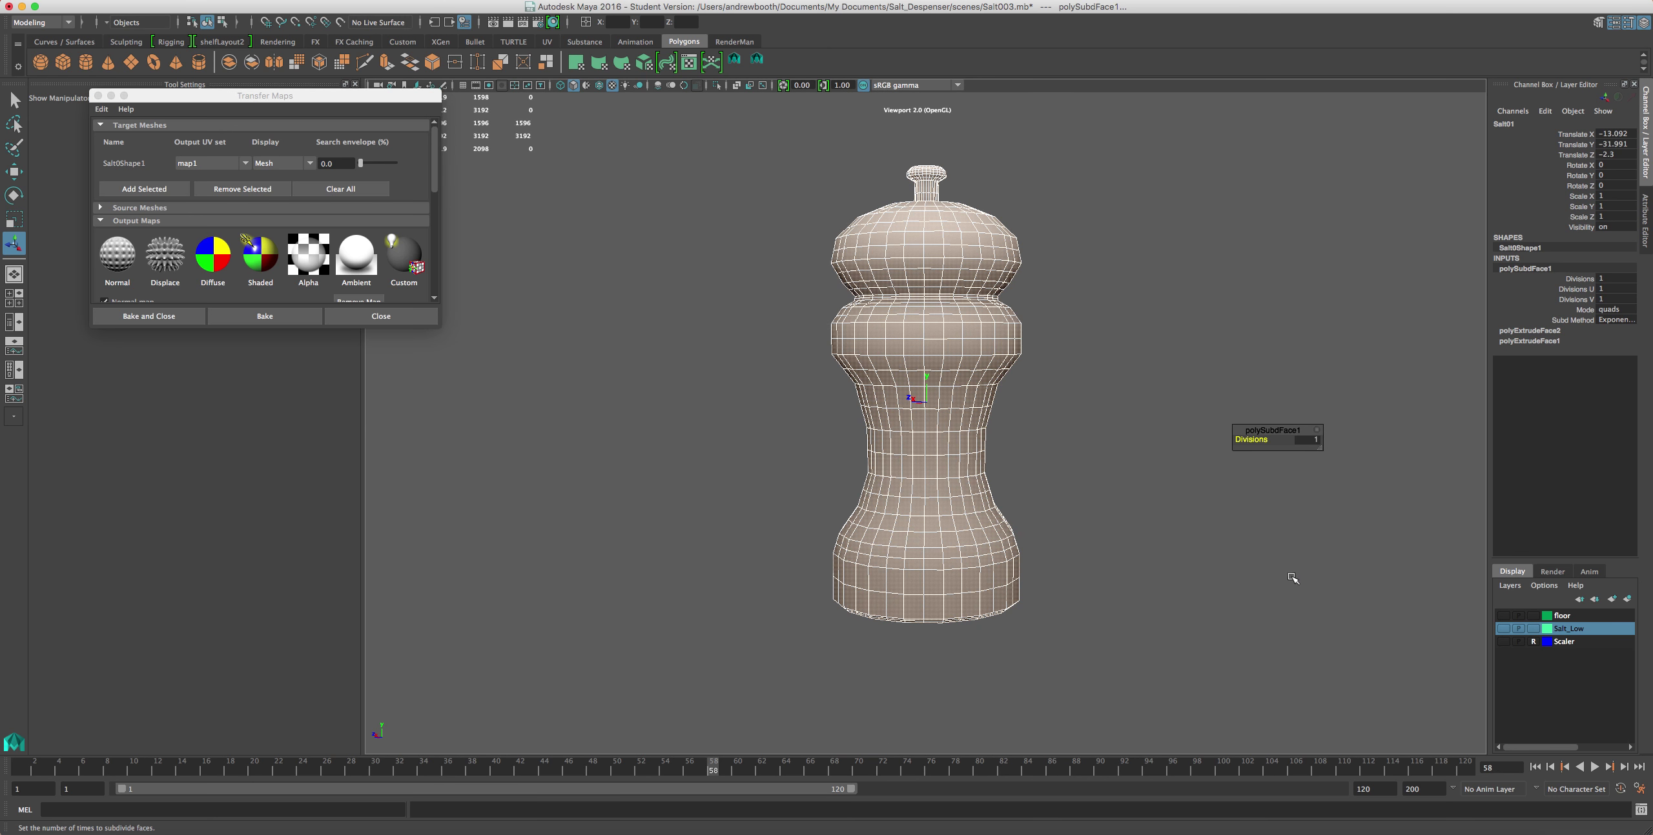
pyautogui.keyDown('alt'); pyautogui.moveTo(1285, 558); pyautogui.dragTo(1276, 496); pyautogui.keyUp('alt')
pyautogui.scroll(3, 1291, 496)
pyautogui.scroll(2, 1291, 497)
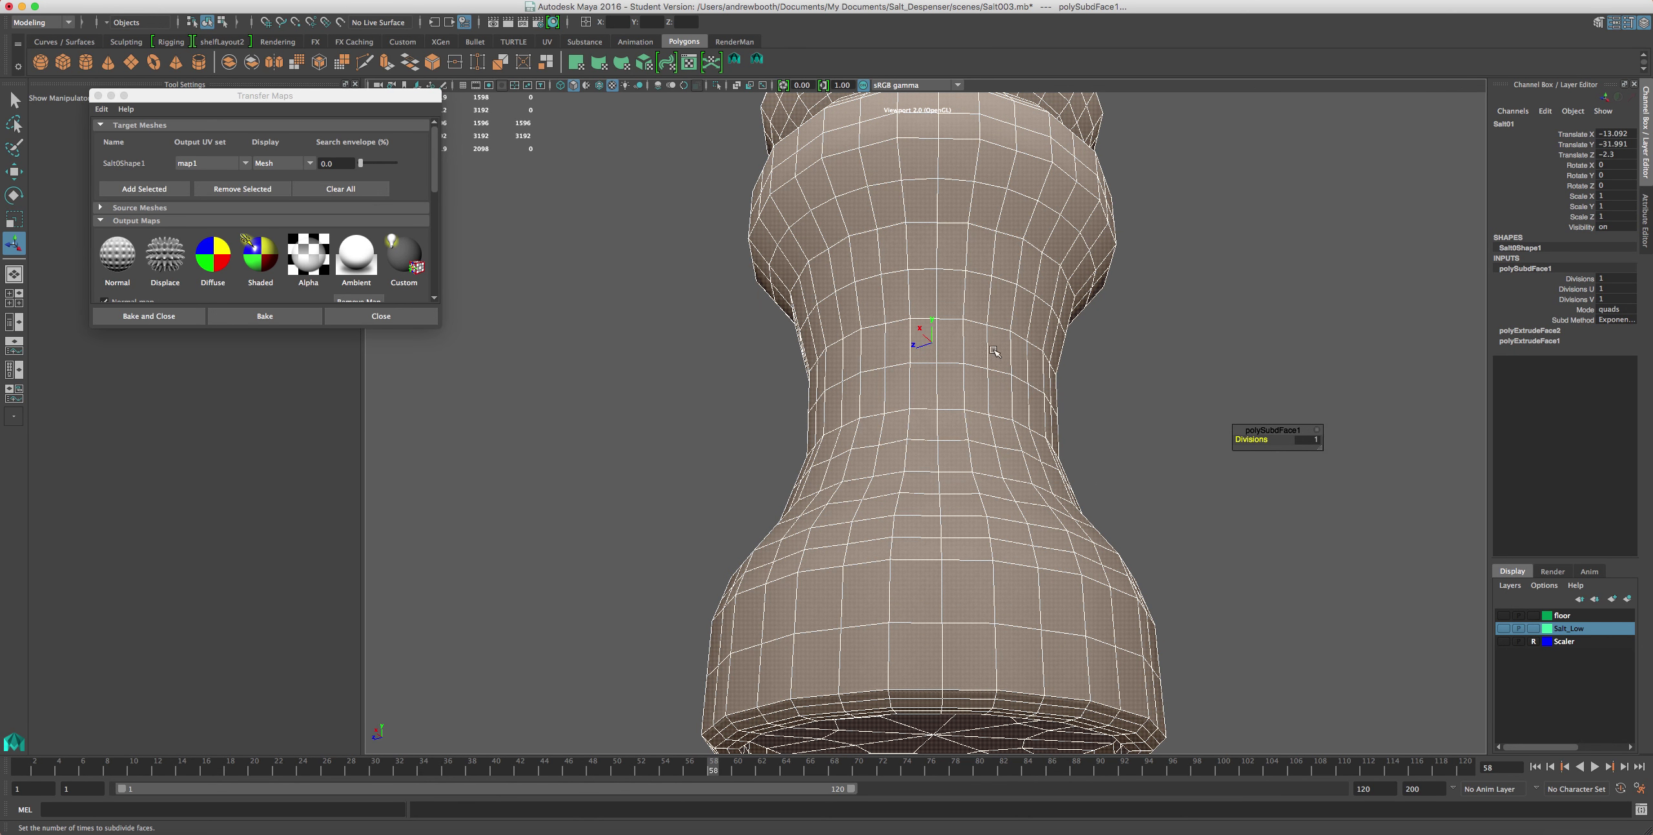
pyautogui.keyDown('alt'); pyautogui.moveTo(863, 191); pyautogui.dragTo(874, 405, button='middle'); pyautogui.keyUp('alt')
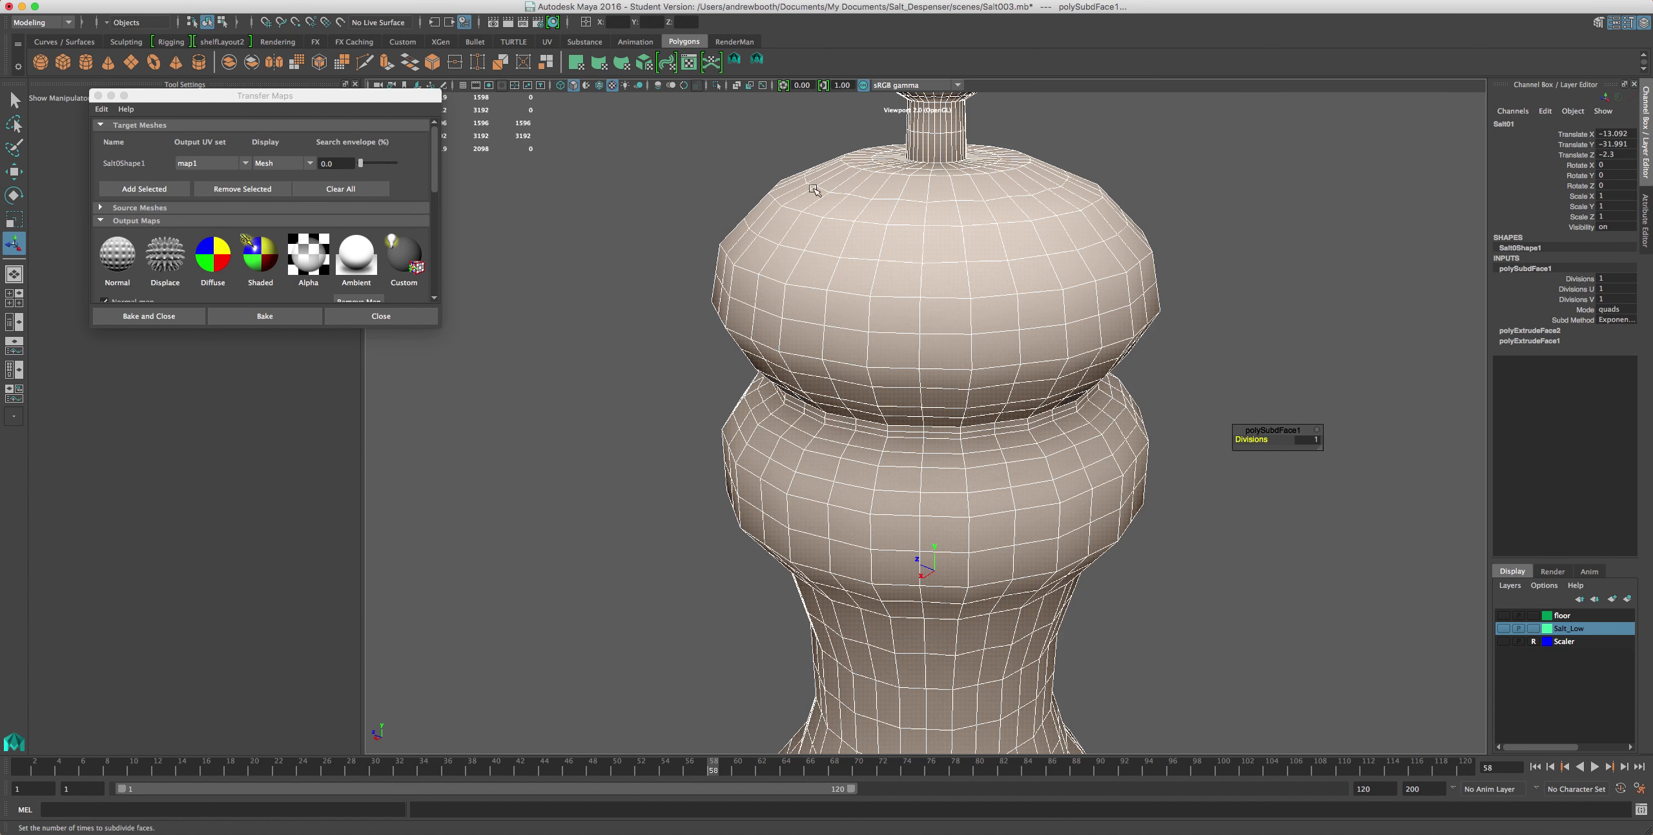
# - Reselect the salt dispenser as an object and examine the faceting around its dome and the groove beneath it
pyautogui.click(1465, 258)
pyautogui.keyDown('alt'); pyautogui.moveTo(1106, 350); pyautogui.dragTo(1099, 277); pyautogui.keyUp('alt')
pyautogui.click(1073, 240)
pyautogui.scroll(5, 1095, 316)
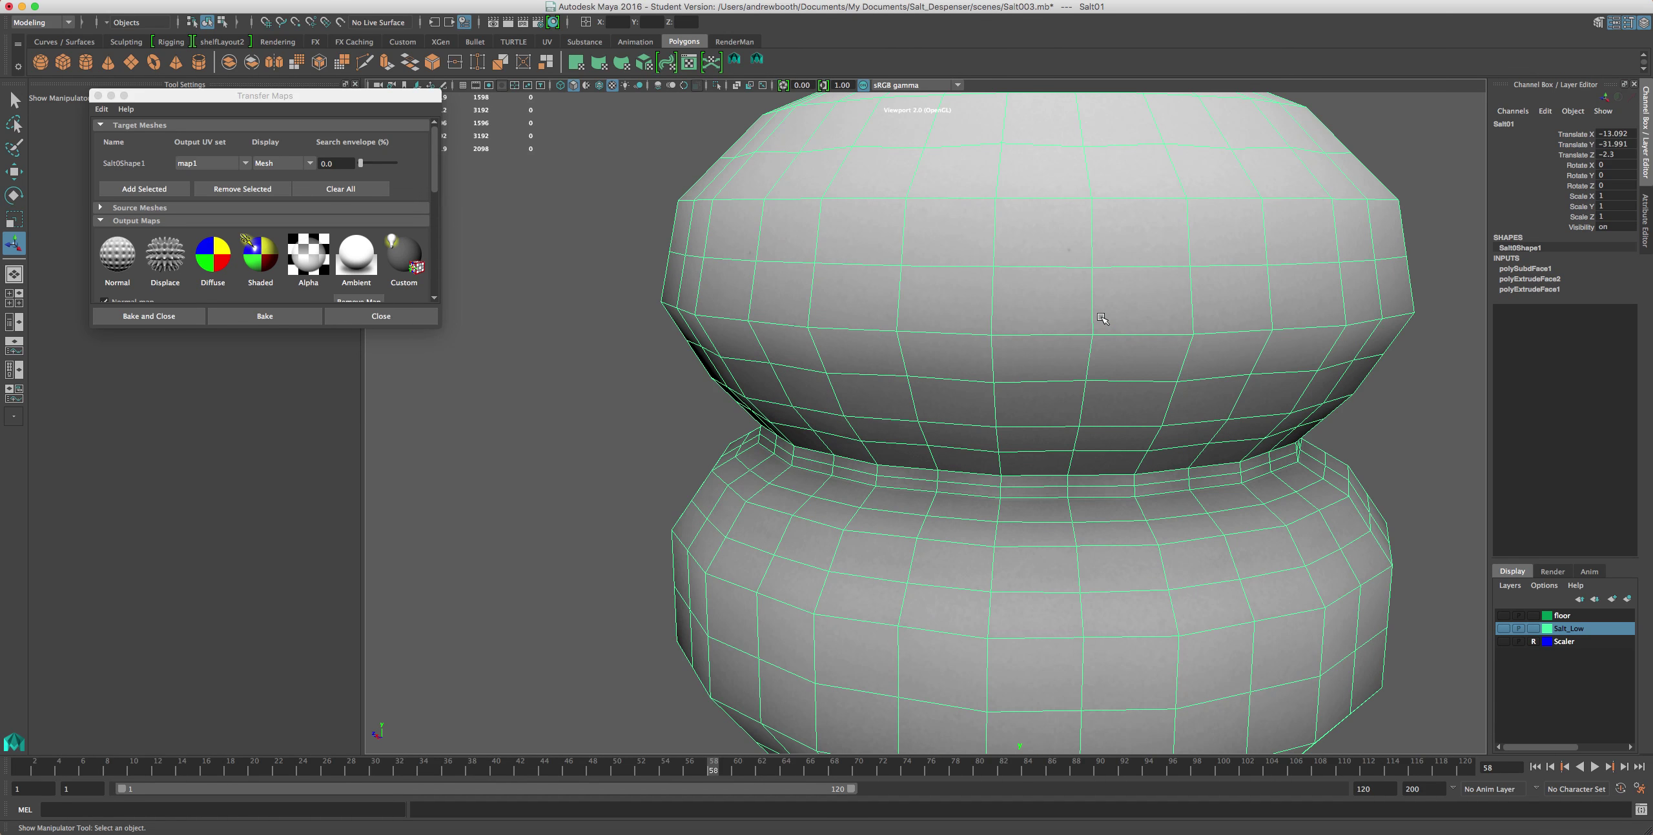
pyautogui.keyDown('alt'); pyautogui.moveTo(1111, 330); pyautogui.dragTo(1093, 376, button='middle'); pyautogui.keyUp('alt')
pyautogui.scroll(-5, 1125, 343)
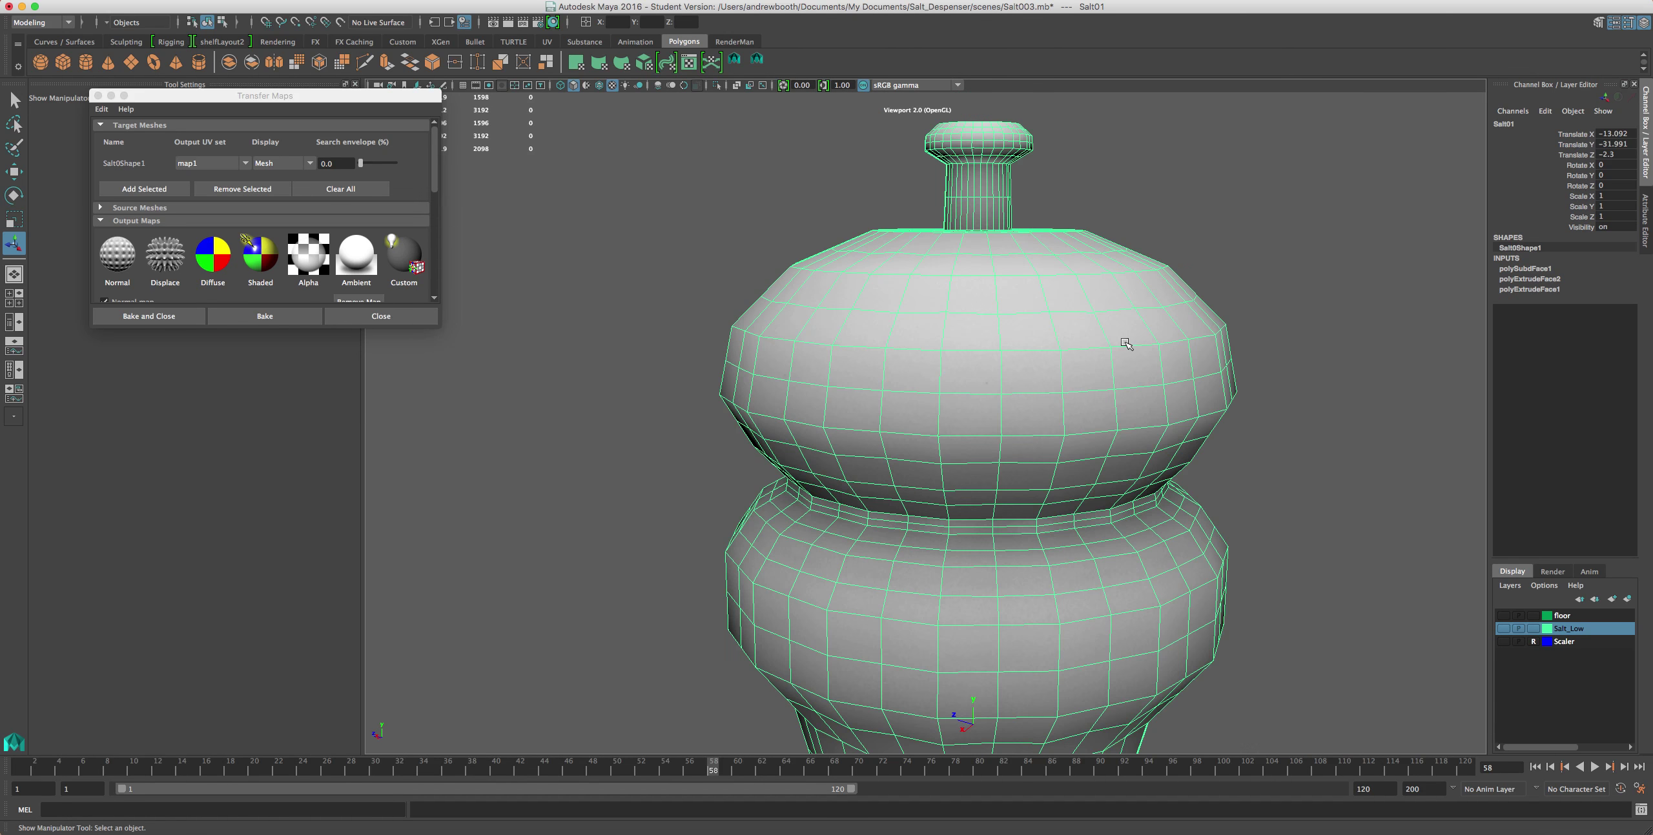
pyautogui.scroll(8, 1151, 337)
pyautogui.scroll(-5, 1153, 337)
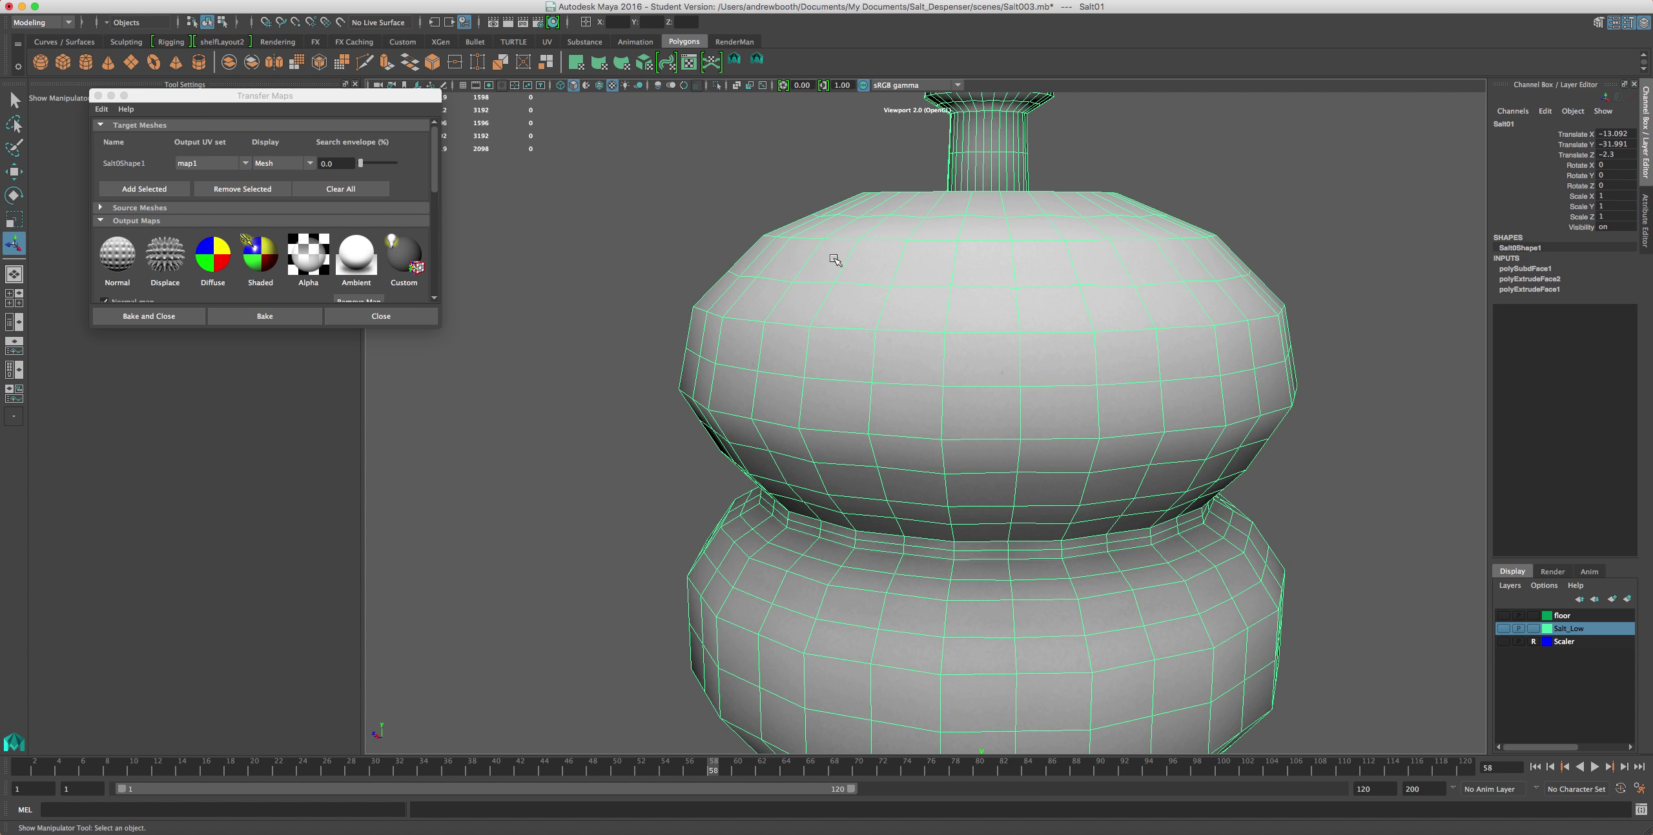
pyautogui.scroll(4, 977, 329)
pyautogui.scroll(-2, 976, 329)
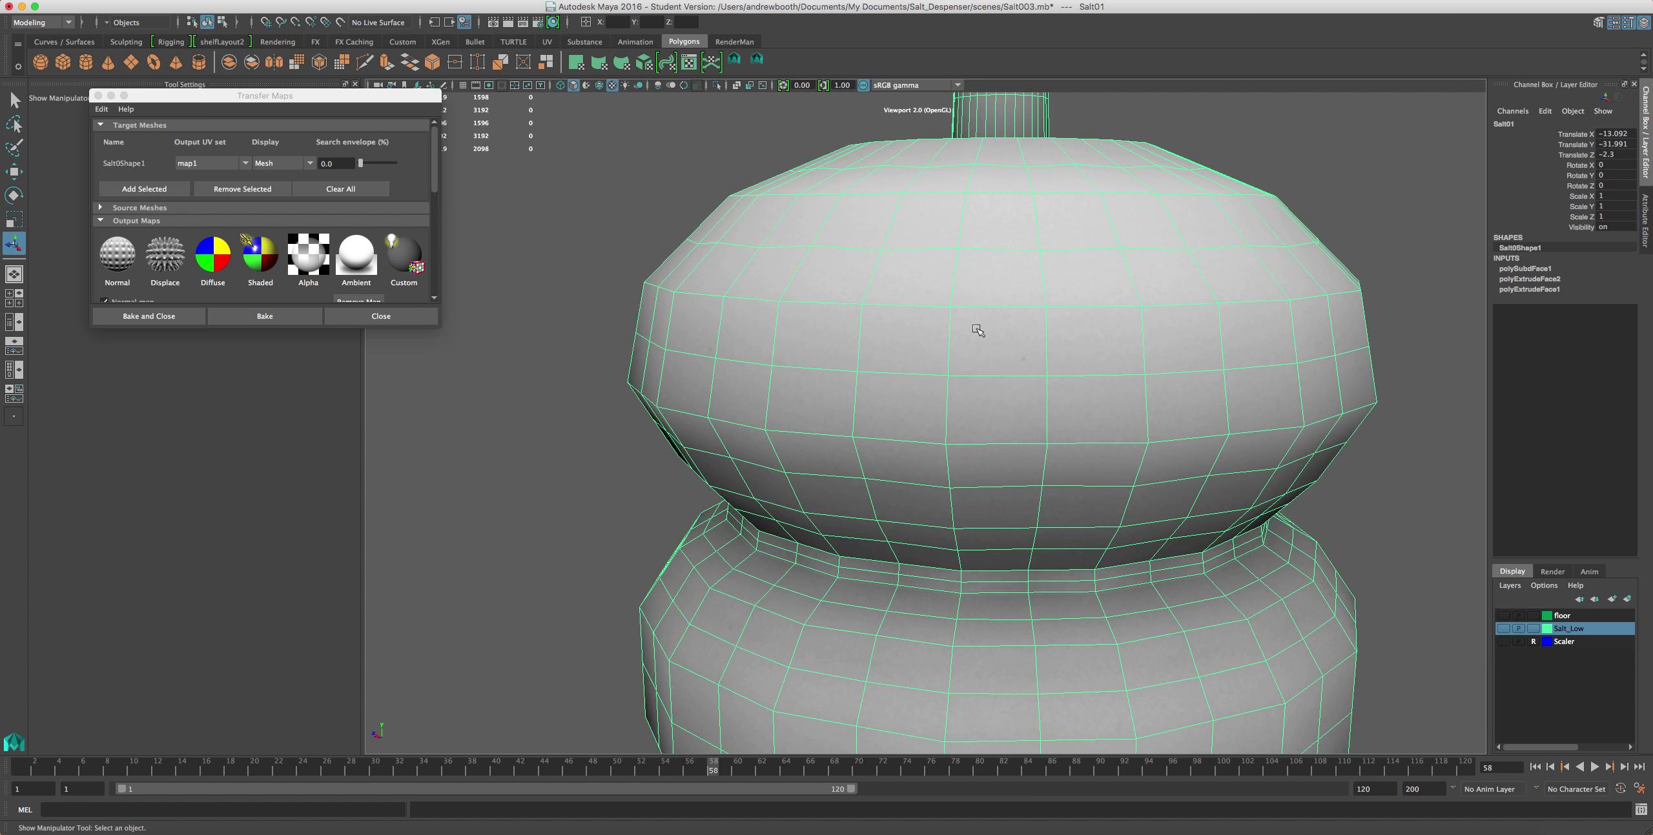
pyautogui.moveTo(977, 329); pyautogui.dragTo(970, 291, button='right')
pyautogui.scroll(2, 1007, 193)
# - Select the horizontal edge loop on the upper dome, open the UV Editor and move its window clear of the dome
pyautogui.click(1009, 193)
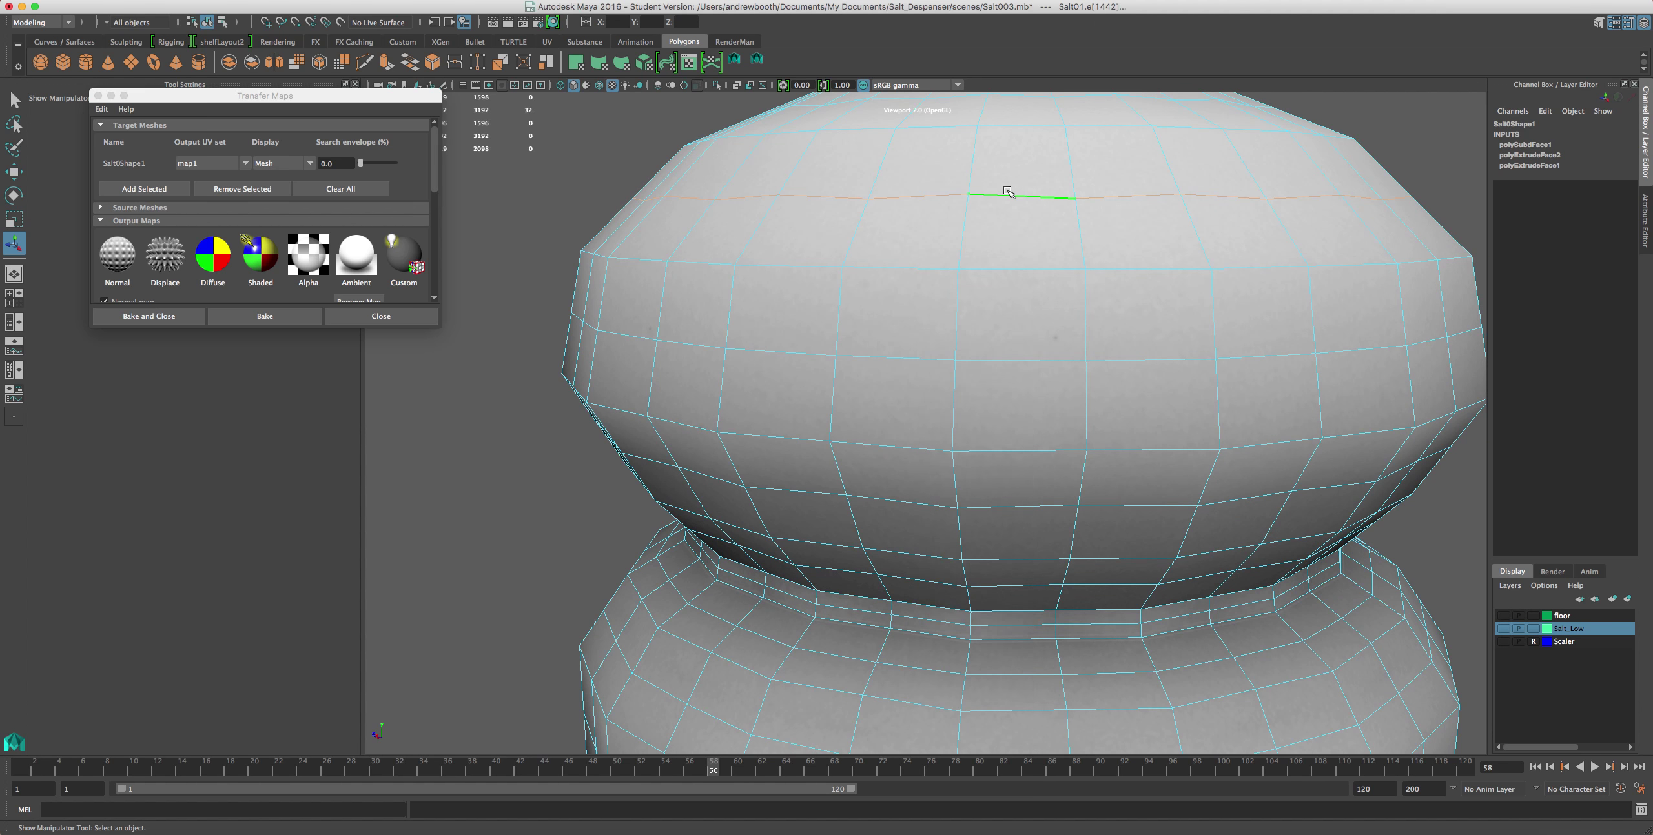
pyautogui.click(689, 62)
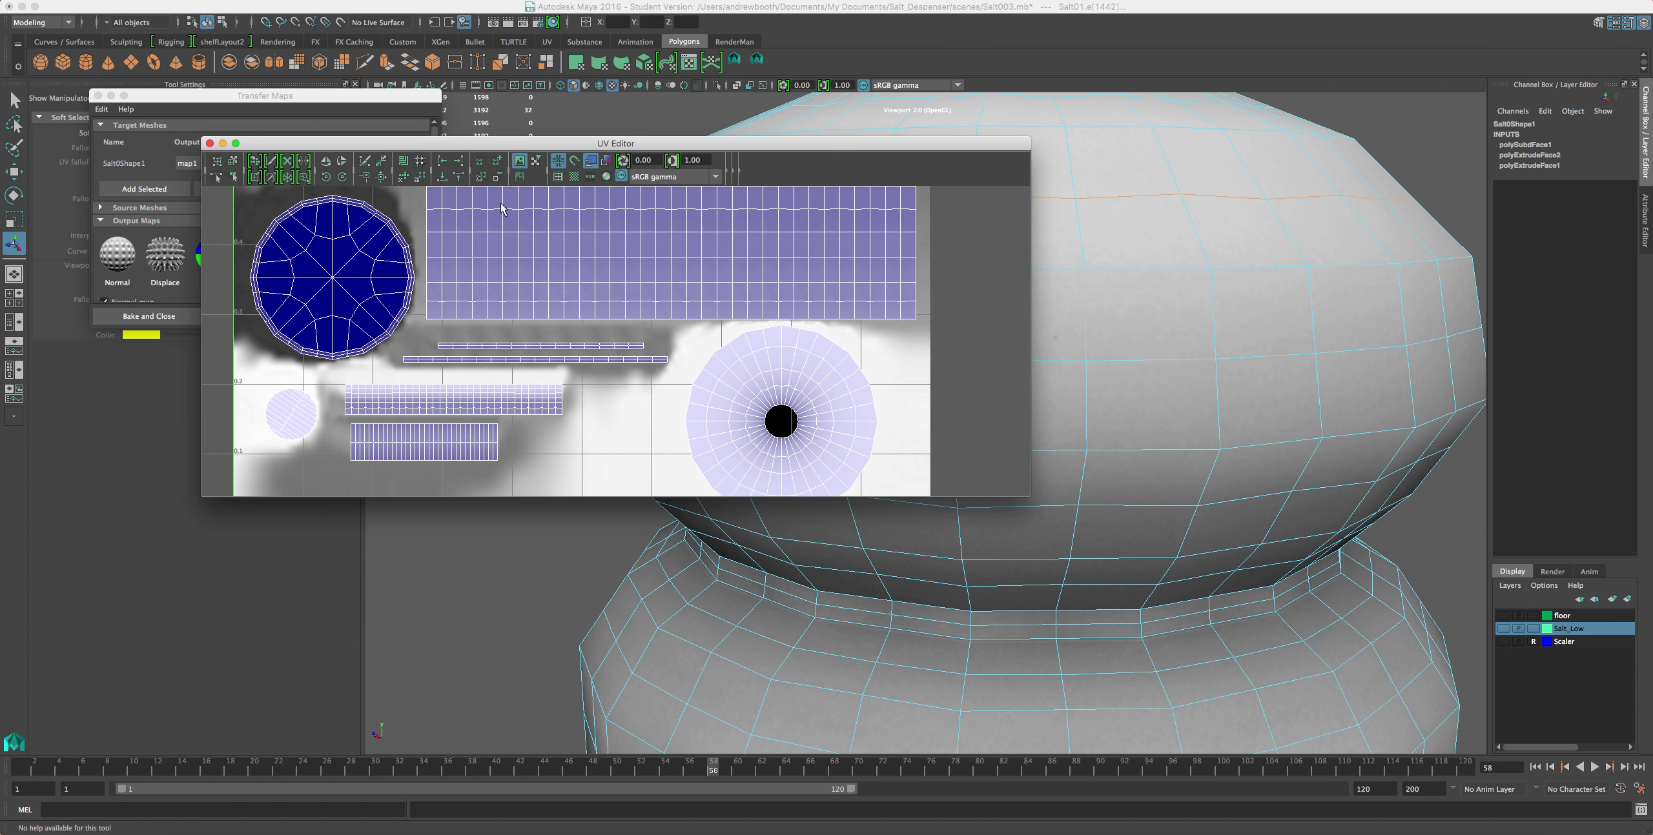
pyautogui.scroll(-2, 594, 402)
pyautogui.scroll(3, 604, 417)
pyautogui.scroll(-3, 604, 416)
pyautogui.scroll(-4, 639, 314)
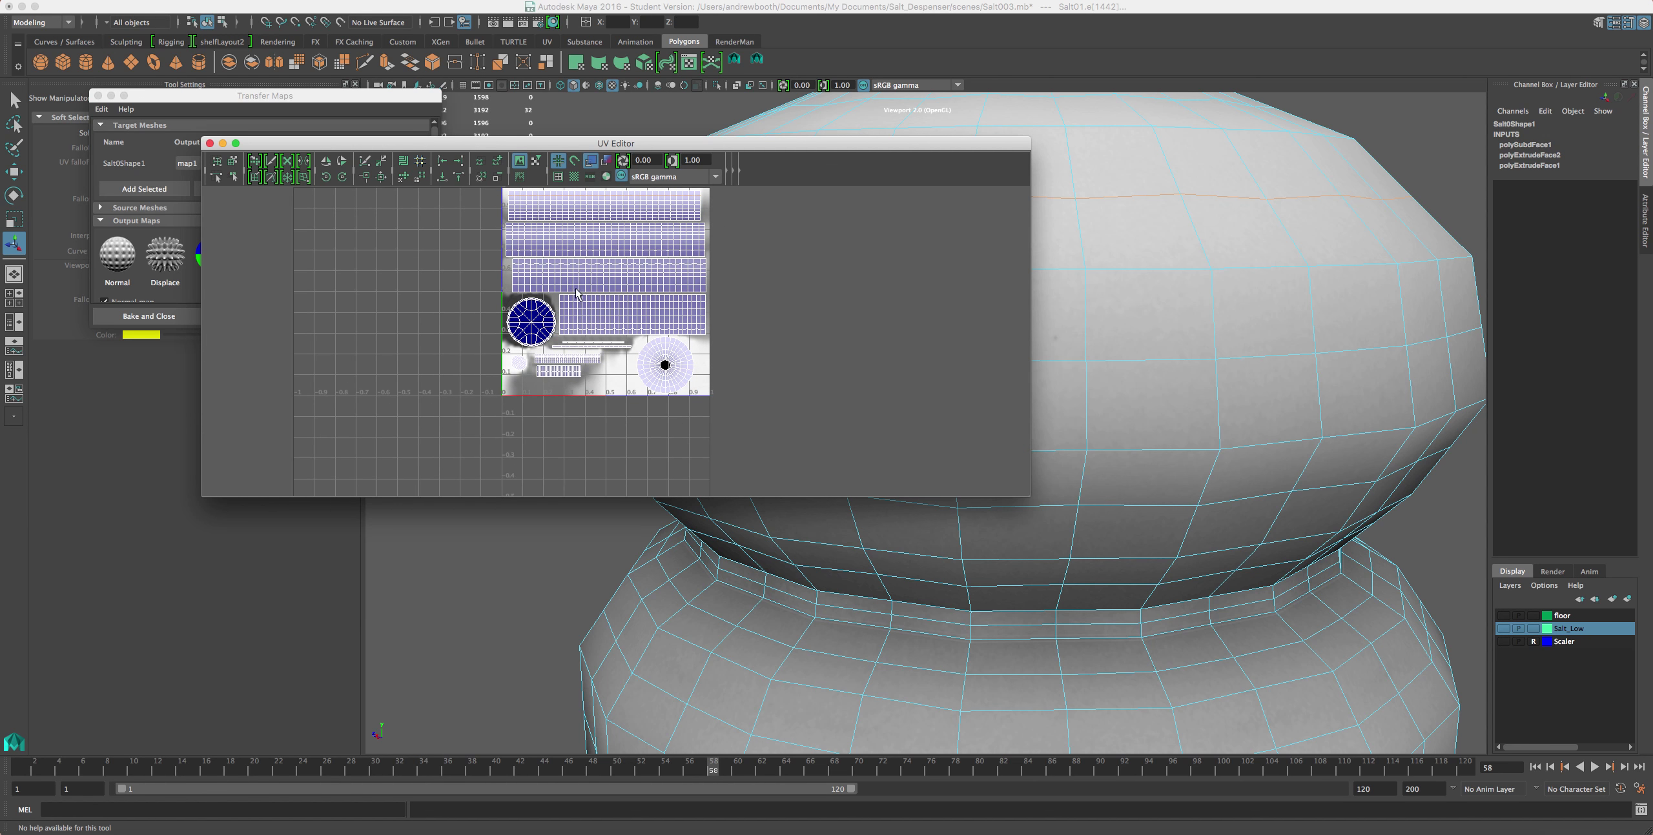
pyautogui.moveTo(739, 152); pyautogui.dragTo(393, 416)
# - Scale the selected dome edge loop vertically, and enlarge it by about 1.03 to round the profile
pyautogui.scroll(5, 1123, 253)
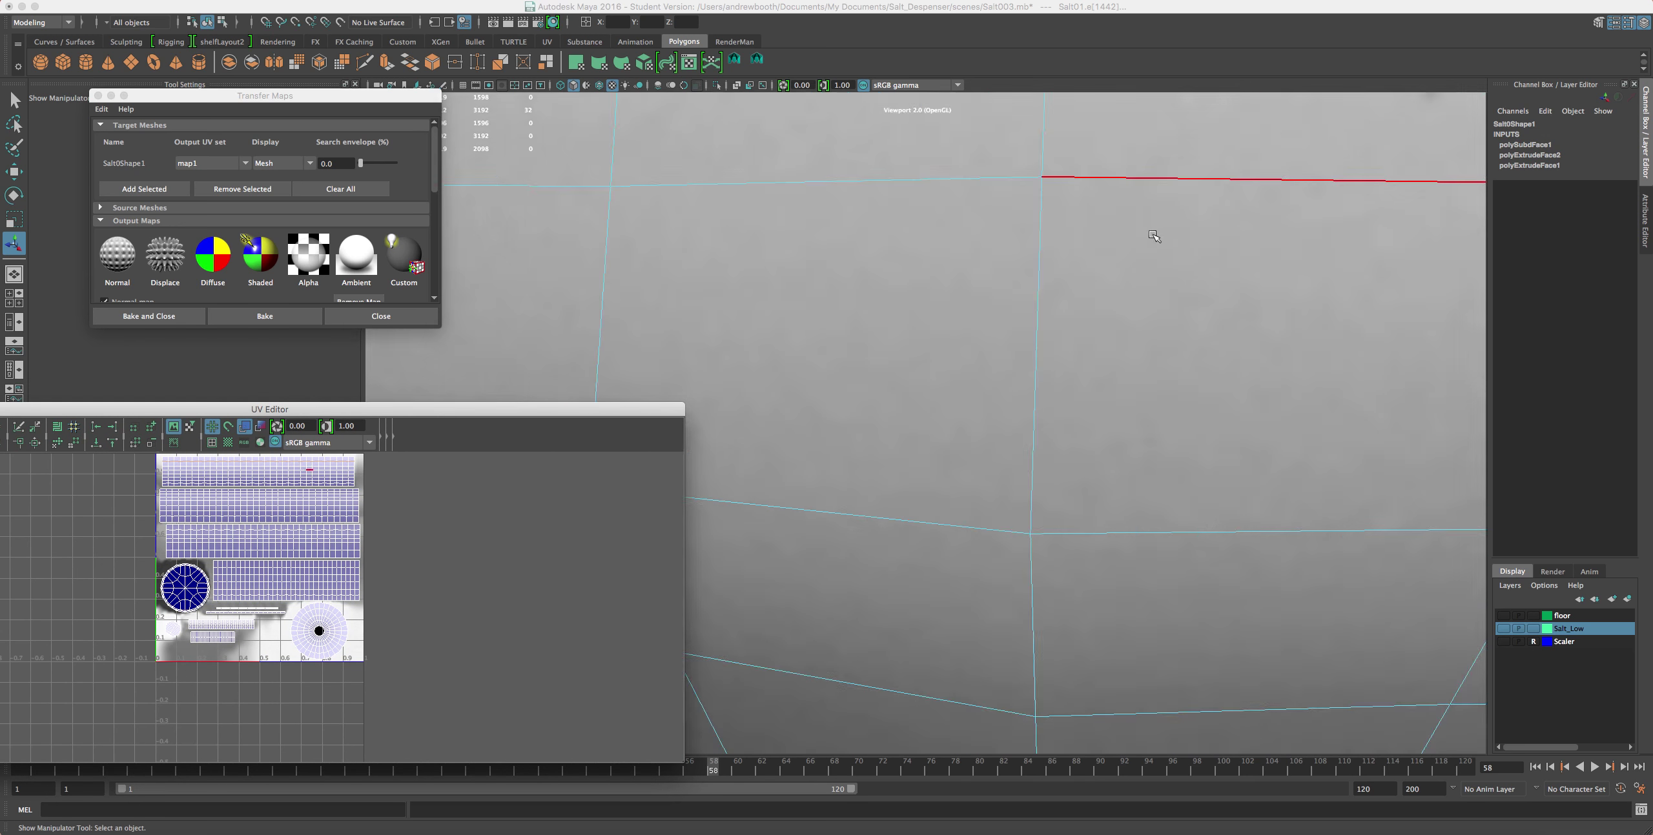
pyautogui.scroll(-4, 1155, 236)
pyautogui.keyDown('alt'); pyautogui.moveTo(1209, 200); pyautogui.dragTo(1204, 287, button='middle'); pyautogui.keyUp('alt')
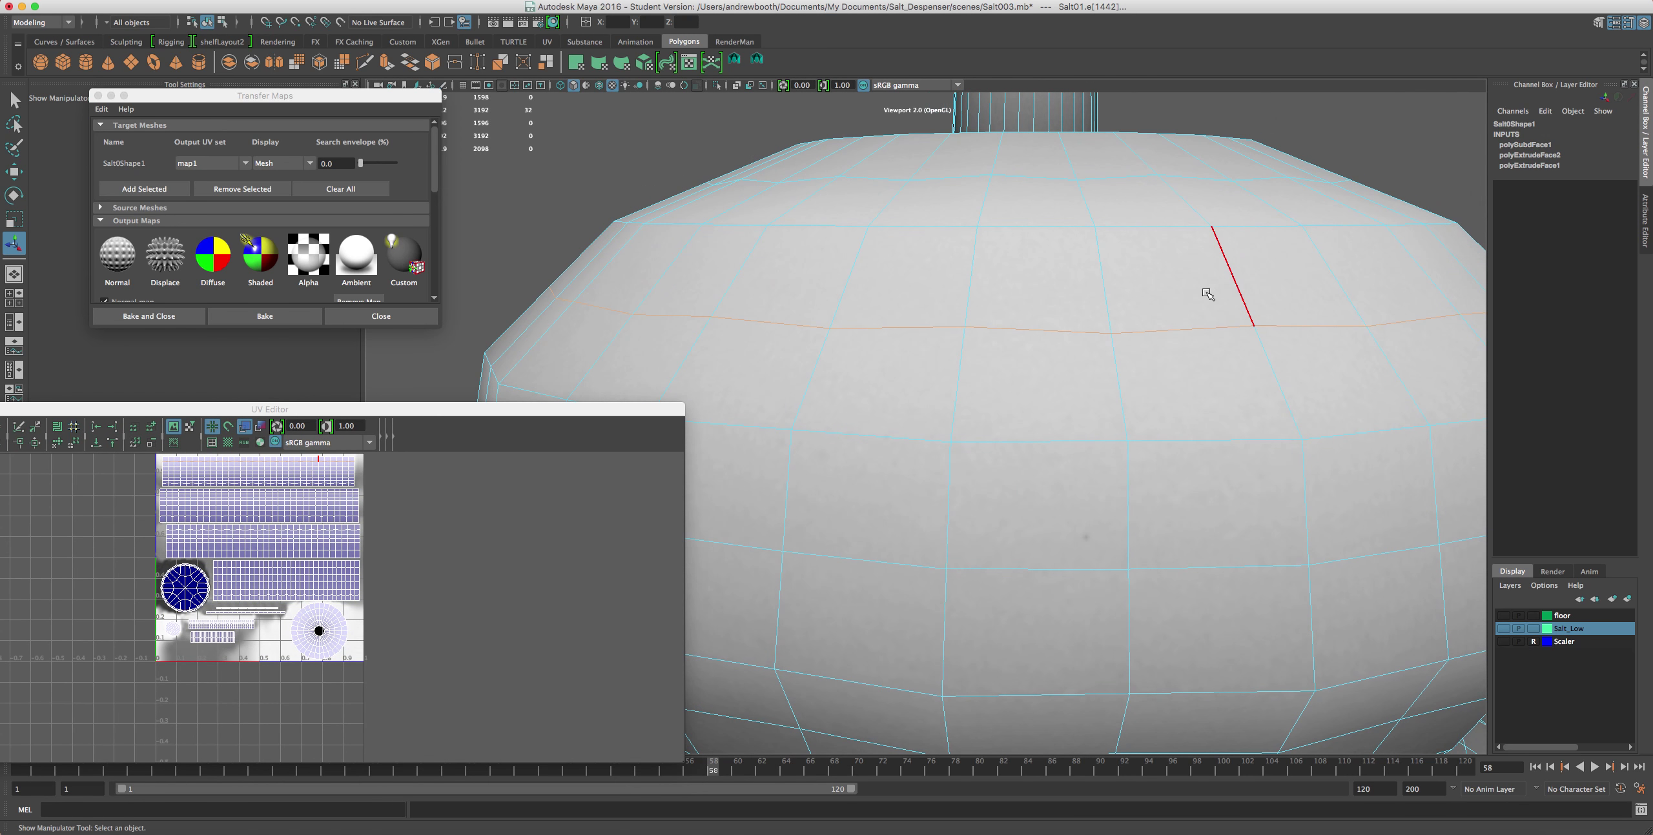
pyautogui.press('r')
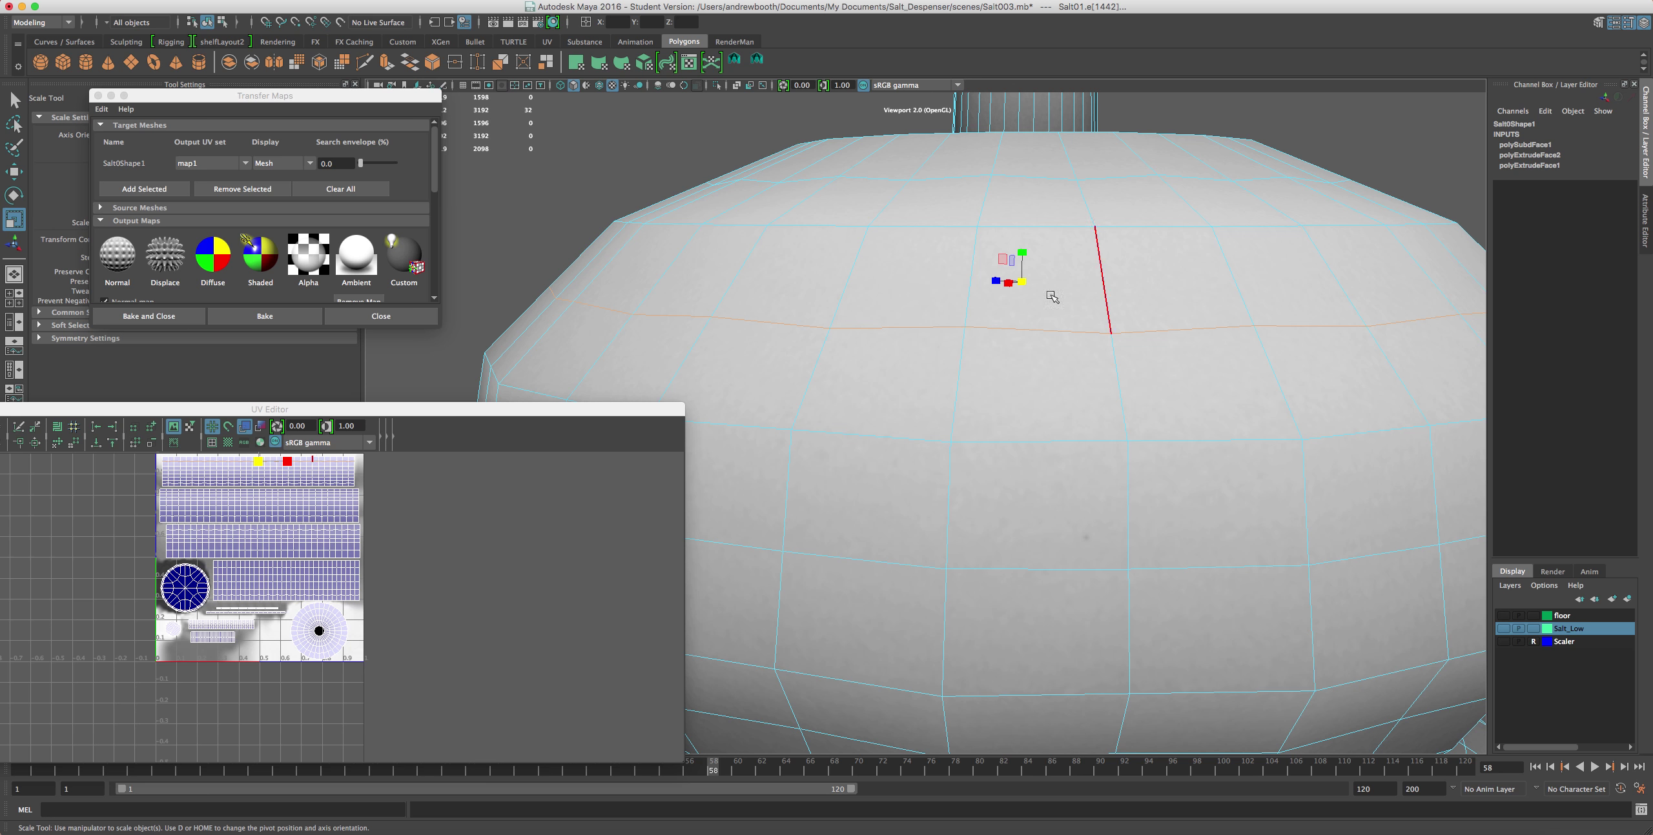
pyautogui.moveTo(1021, 253); pyautogui.dragTo(1025, 343)
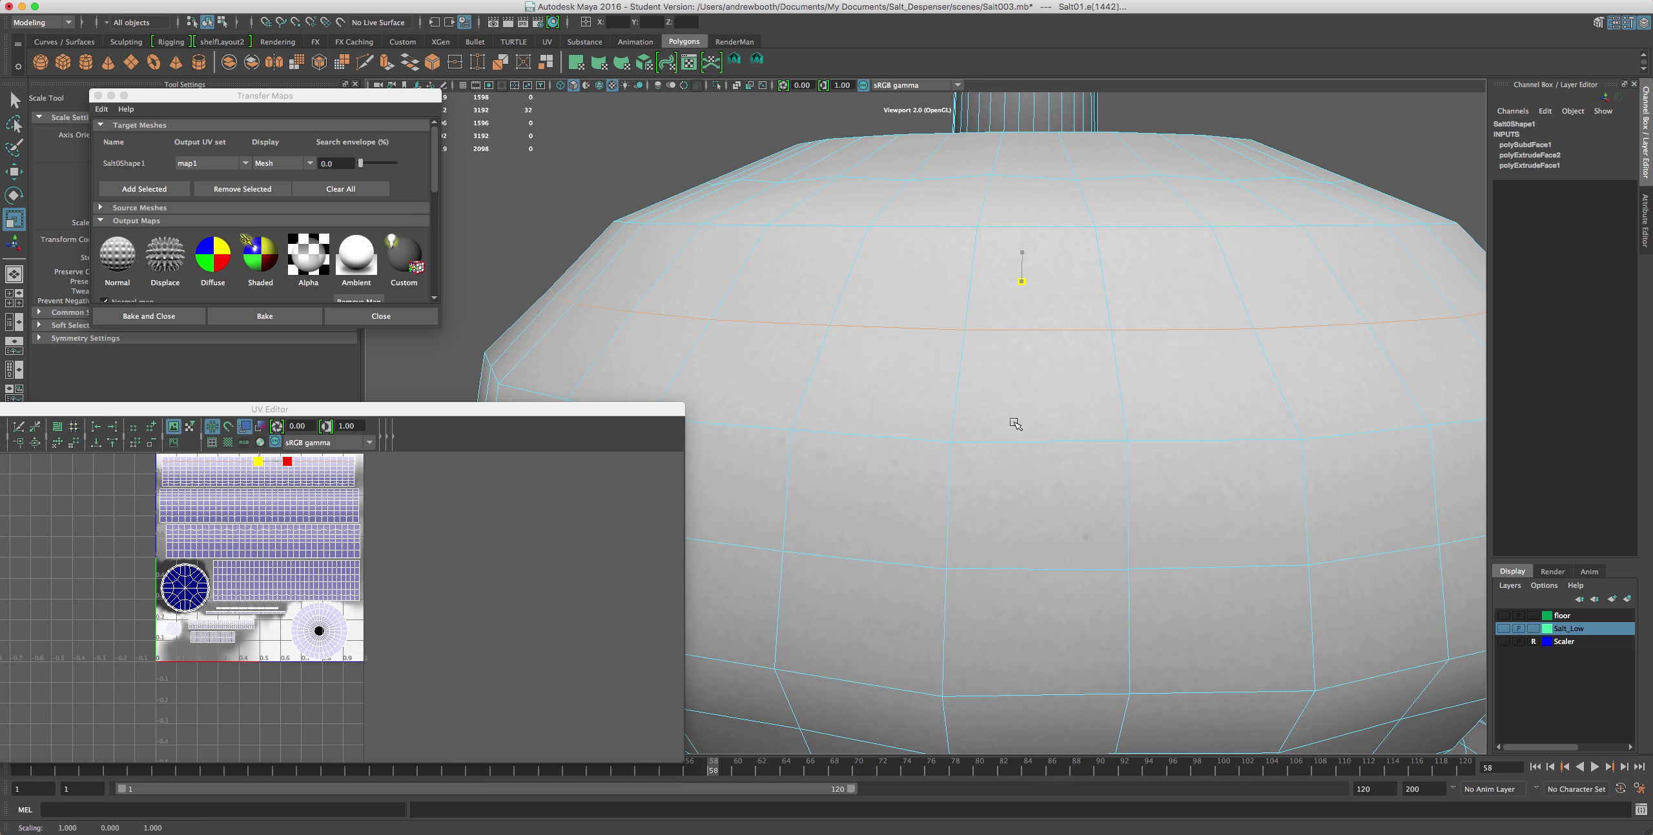
pyautogui.click(982, 331)
pyautogui.moveTo(1019, 284); pyautogui.dragTo(1039, 282)
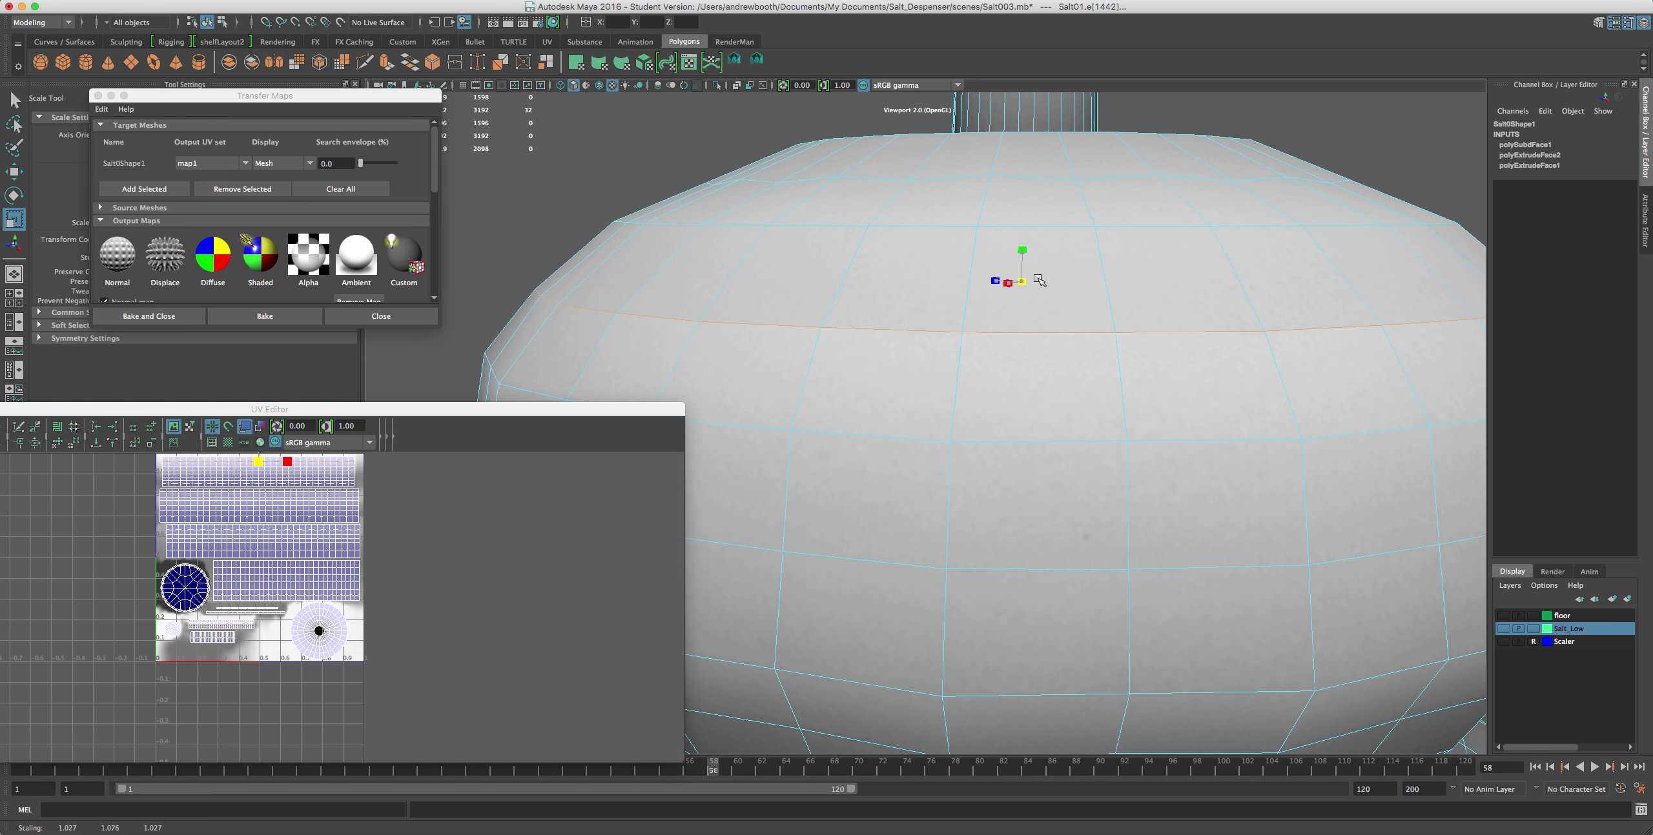
# - Select the next edge loop up, near the top of the dome, and scale it to smooth the curve
pyautogui.click(875, 174)
pyautogui.moveTo(1023, 157); pyautogui.dragTo(1025, 226)
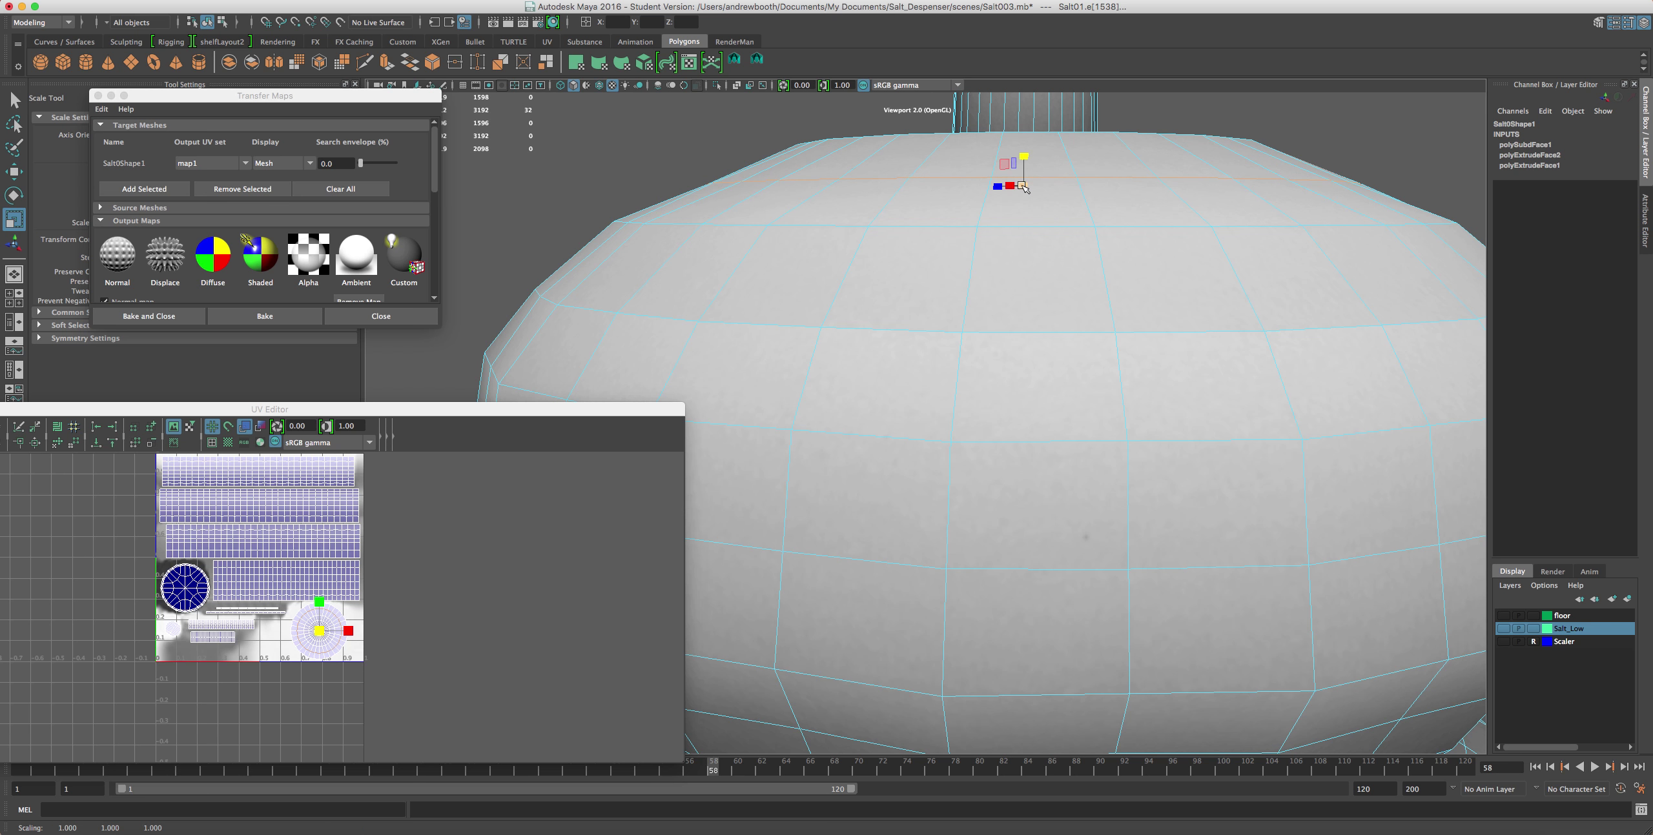
pyautogui.click(1024, 187)
pyautogui.moveTo(1069, 252)
pyautogui.keyDown('alt'); pyautogui.mouseDown()
pyautogui.moveTo(1059, 290)
pyautogui.moveTo(1070, 268)
pyautogui.mouseUp(); pyautogui.keyUp('alt')
# - Select an edge loop at the dome's crown around the neck and shift it vertically
pyautogui.doubleClick(1115, 270)
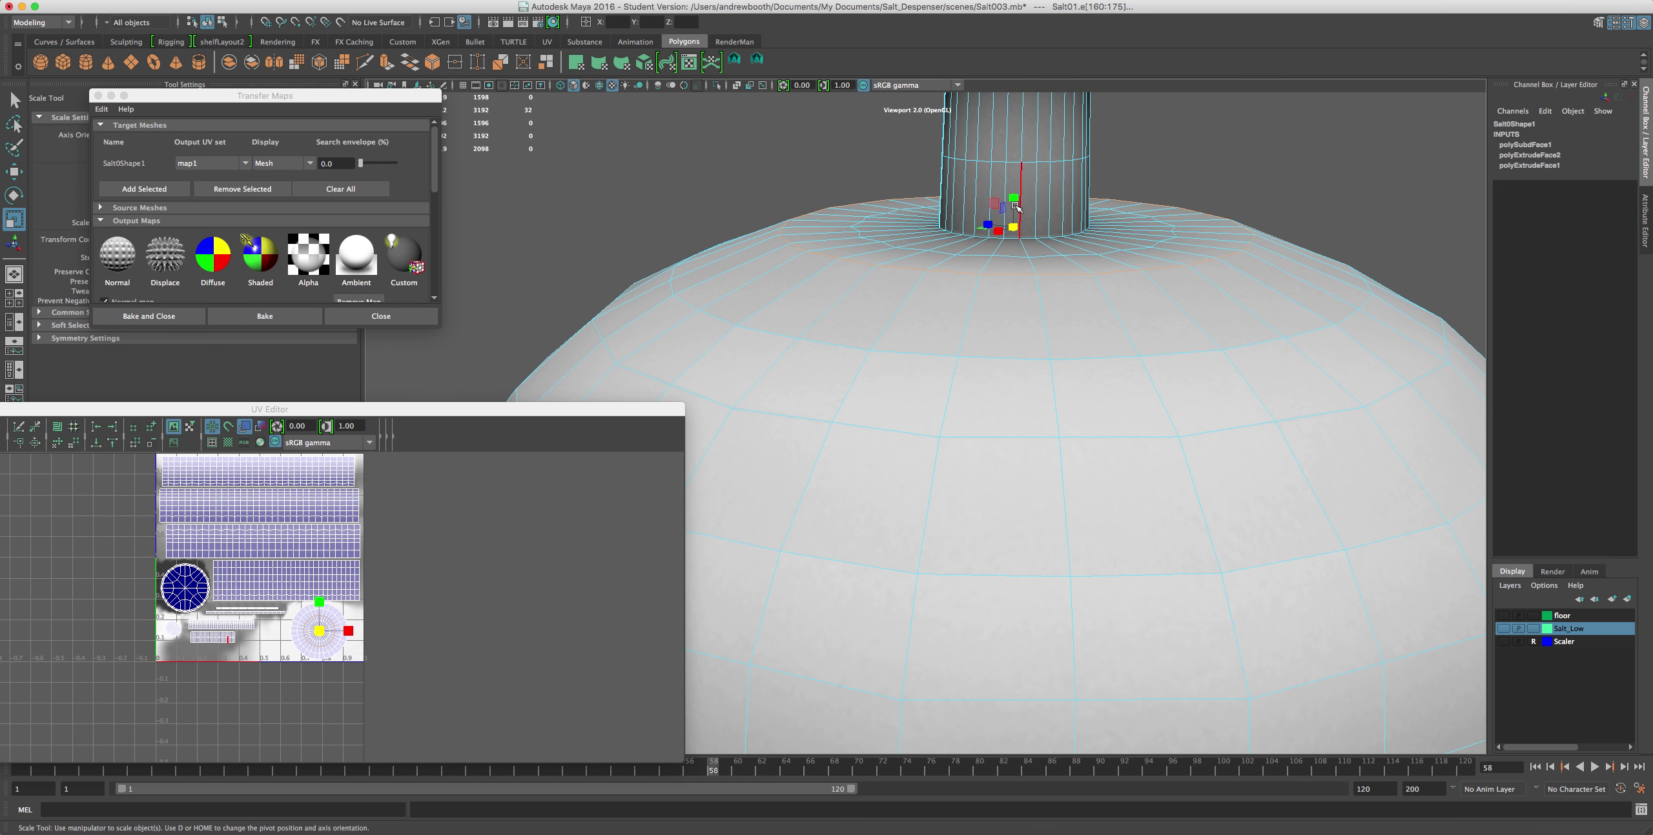
pyautogui.moveTo(1013, 226); pyautogui.dragTo(1018, 207)
pyautogui.press('w')
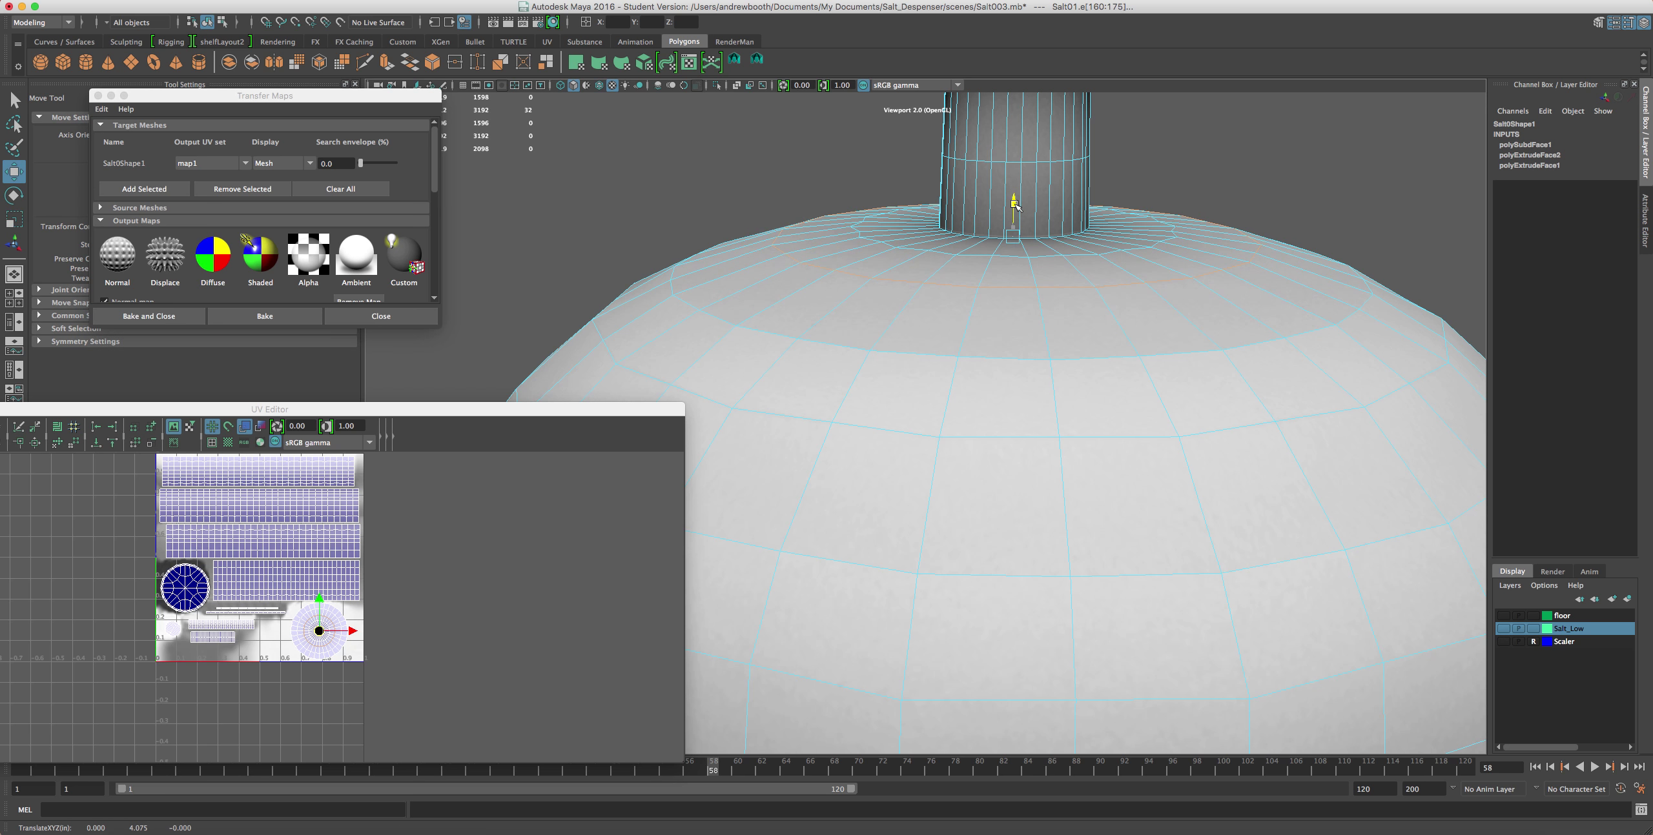
# - Try to flatten the edge loop around the foot of the neck by scaling it vertically, and undo the last change
pyautogui.click(977, 255)
pyautogui.press('r')
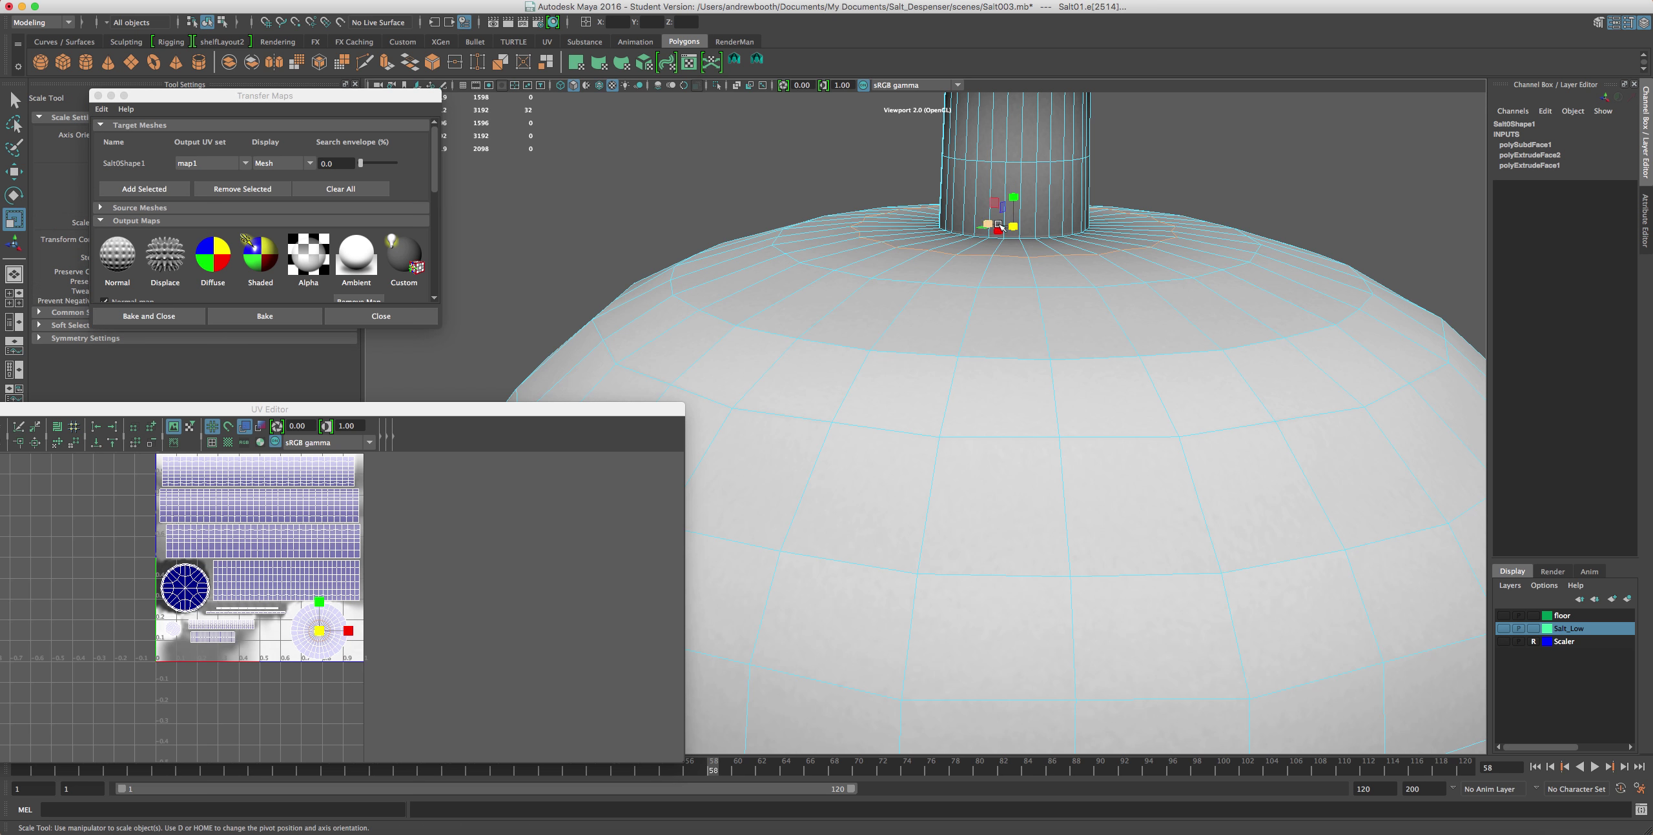
pyautogui.moveTo(1011, 226); pyautogui.dragTo(1018, 229)
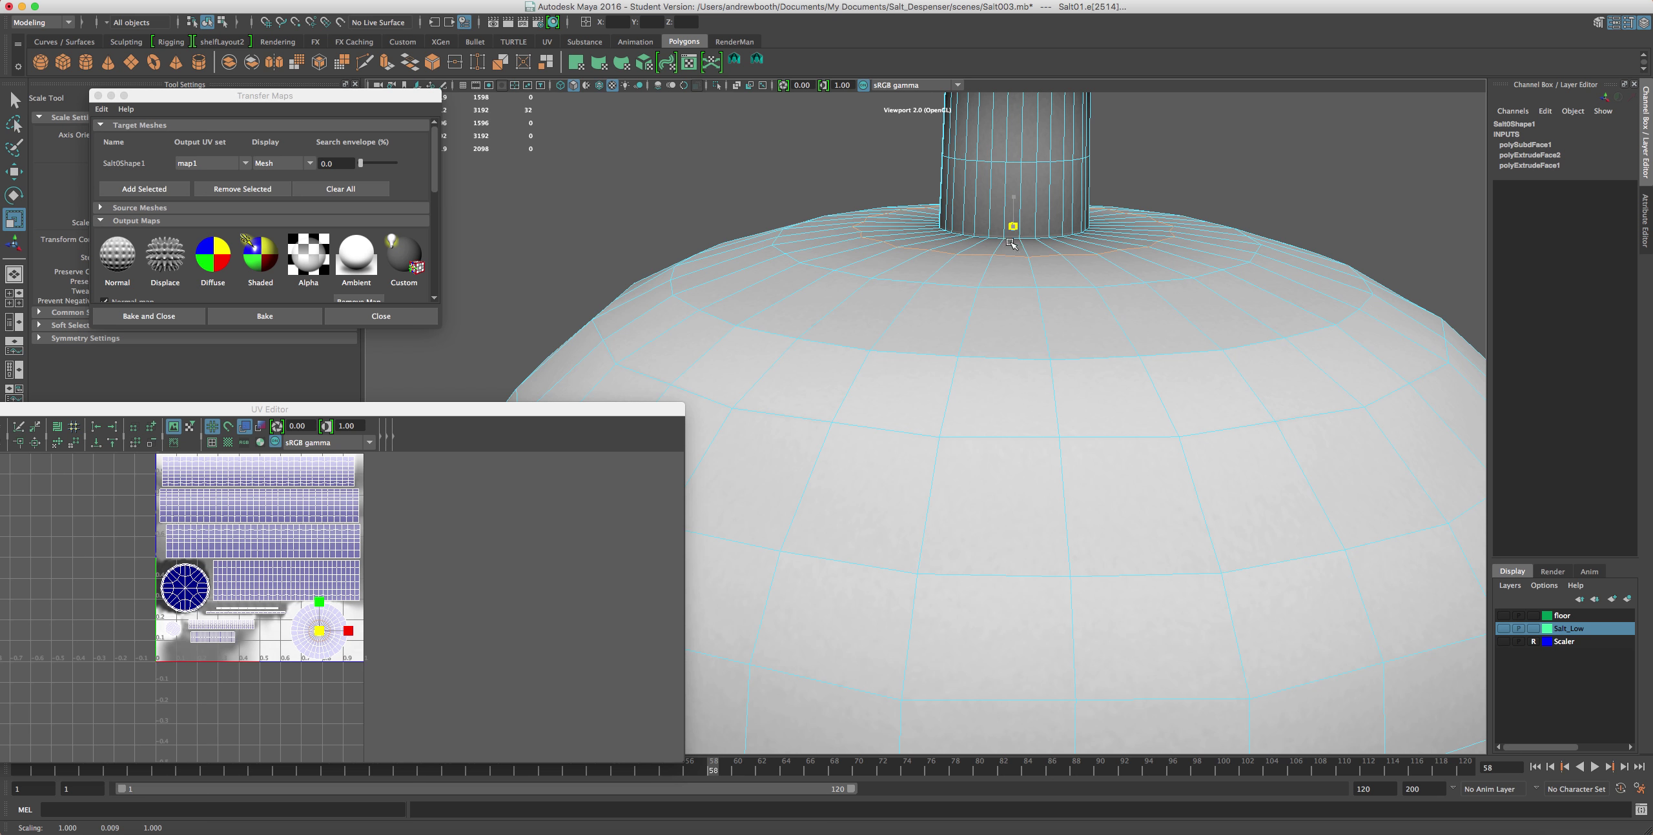
pyautogui.moveTo(1006, 270)
pyautogui.mouseDown()
pyautogui.moveTo(996, 232)
pyautogui.moveTo(993, 246)
pyautogui.mouseUp()
pyautogui.press('super+z')
# - Examine the reshaped dome, neck and knob from the side and from above
pyautogui.scroll(-5, 944, 281)
pyautogui.scroll(4, 944, 280)
pyautogui.keyDown('alt'); pyautogui.moveTo(944, 281); pyautogui.dragTo(937, 406, button='middle'); pyautogui.keyUp('alt')
pyautogui.keyDown('alt'); pyautogui.moveTo(938, 405); pyautogui.dragTo(951, 361); pyautogui.keyUp('alt')
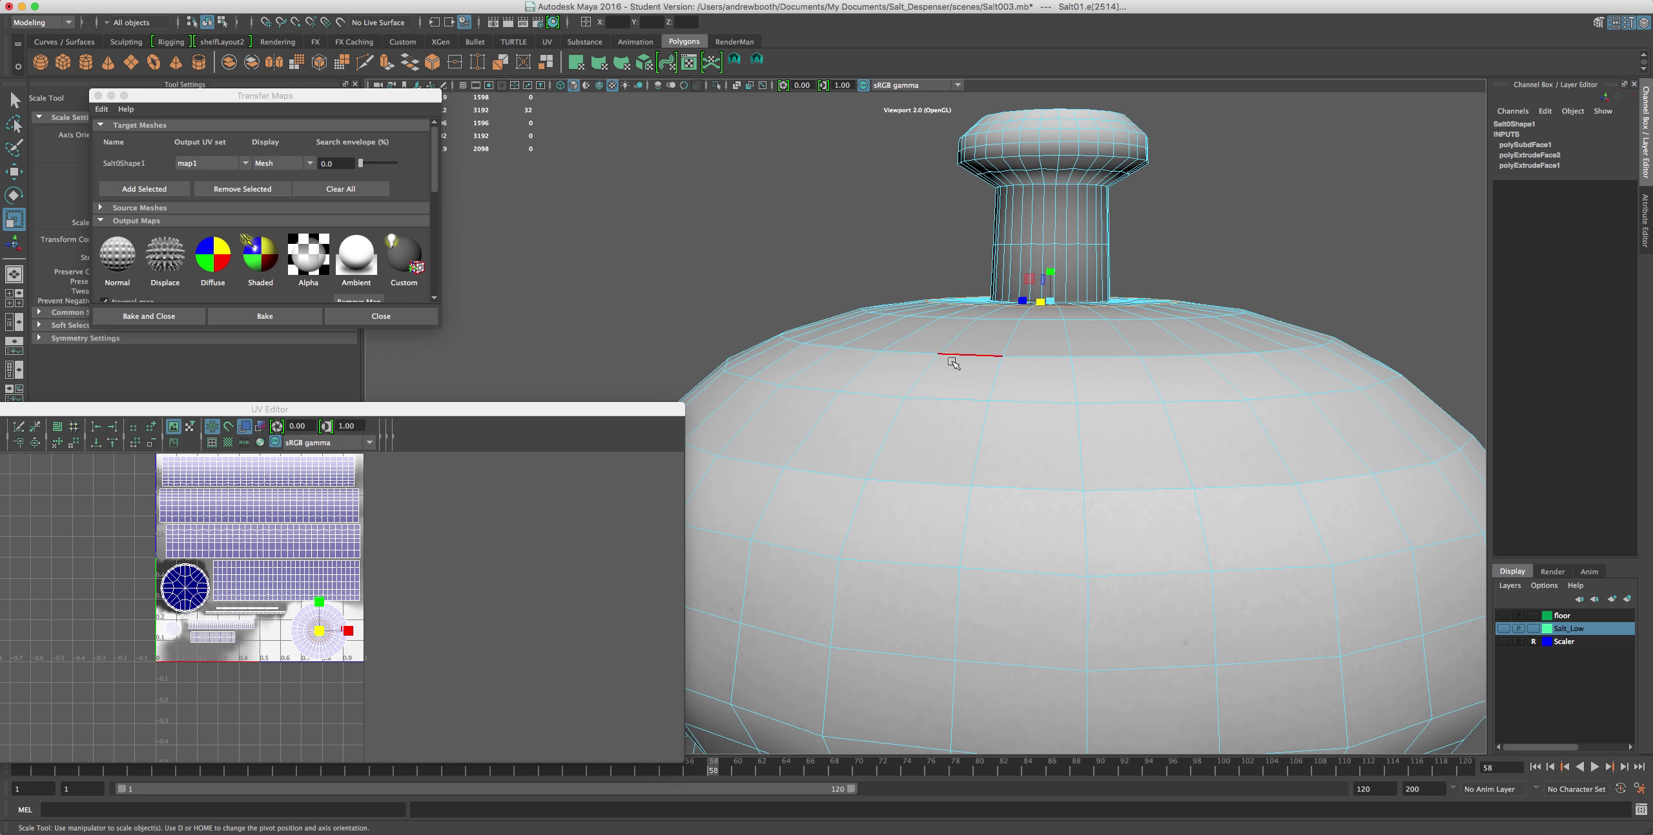
pyautogui.keyDown('alt'); pyautogui.moveTo(1159, 336); pyautogui.dragTo(1214, 407); pyautogui.keyUp('alt')
pyautogui.keyDown('alt'); pyautogui.moveTo(1055, 454); pyautogui.dragTo(967, 480); pyautogui.keyUp('alt')
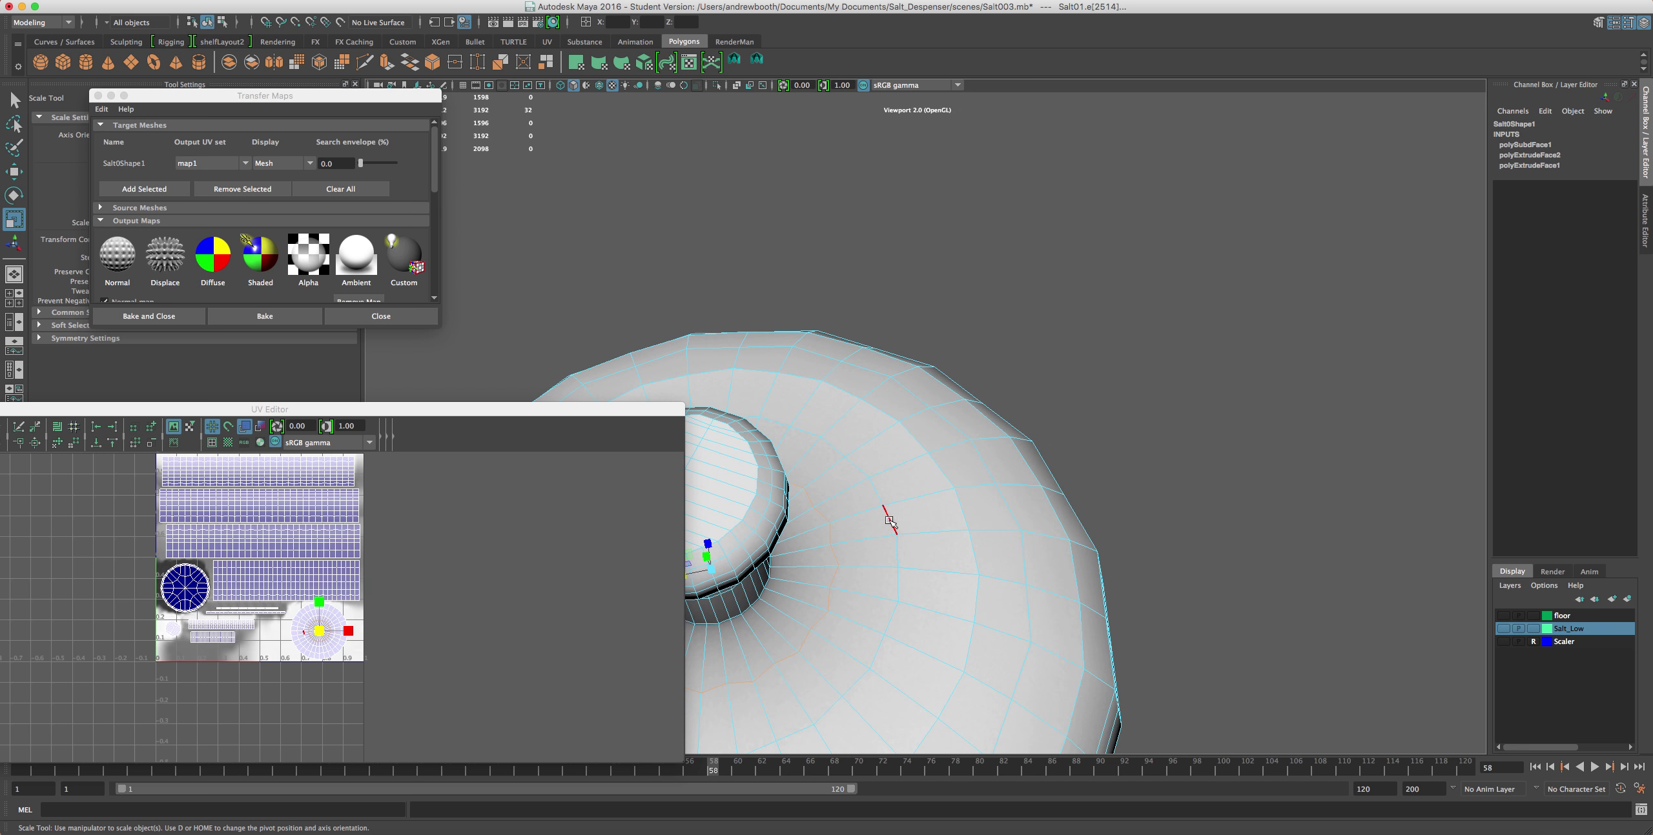
pyautogui.keyDown('alt'); pyautogui.moveTo(867, 524); pyautogui.dragTo(904, 477); pyautogui.keyUp('alt')
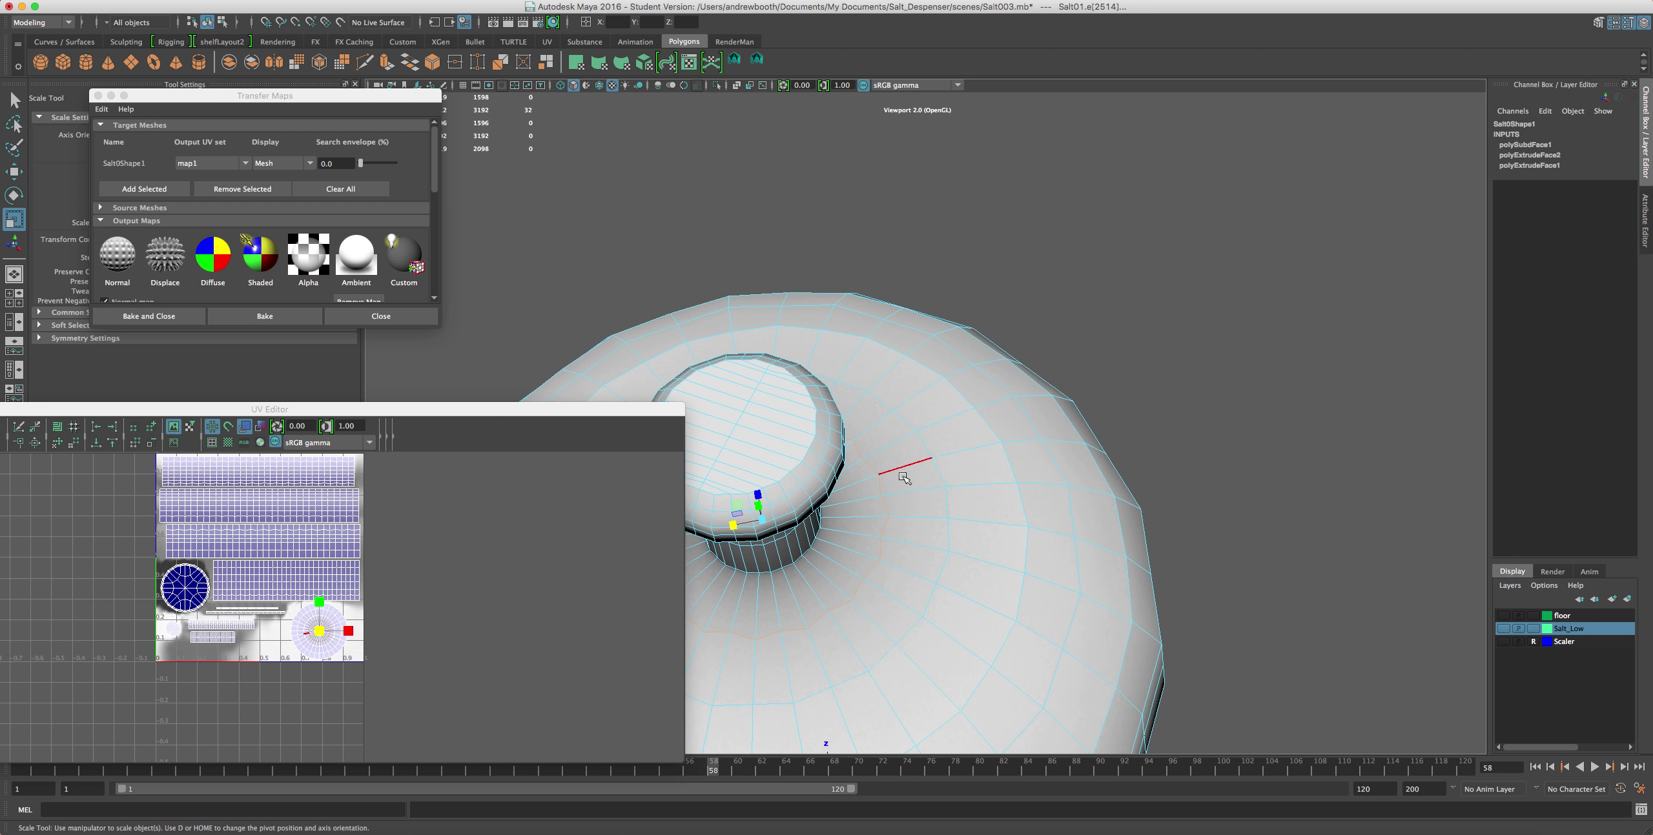
pyautogui.click(840, 489)
# - Examine the recessed underside up close, checking the added edges and vertices around its inner rim
pyautogui.keyDown('alt'); pyautogui.moveTo(906, 550); pyautogui.dragTo(832, 408); pyautogui.keyUp('alt')
pyautogui.scroll(3, 832, 404)
pyautogui.keyDown('alt'); pyautogui.moveTo(812, 508); pyautogui.dragTo(824, 488); pyautogui.keyUp('alt')
pyautogui.scroll(3, 820, 291)
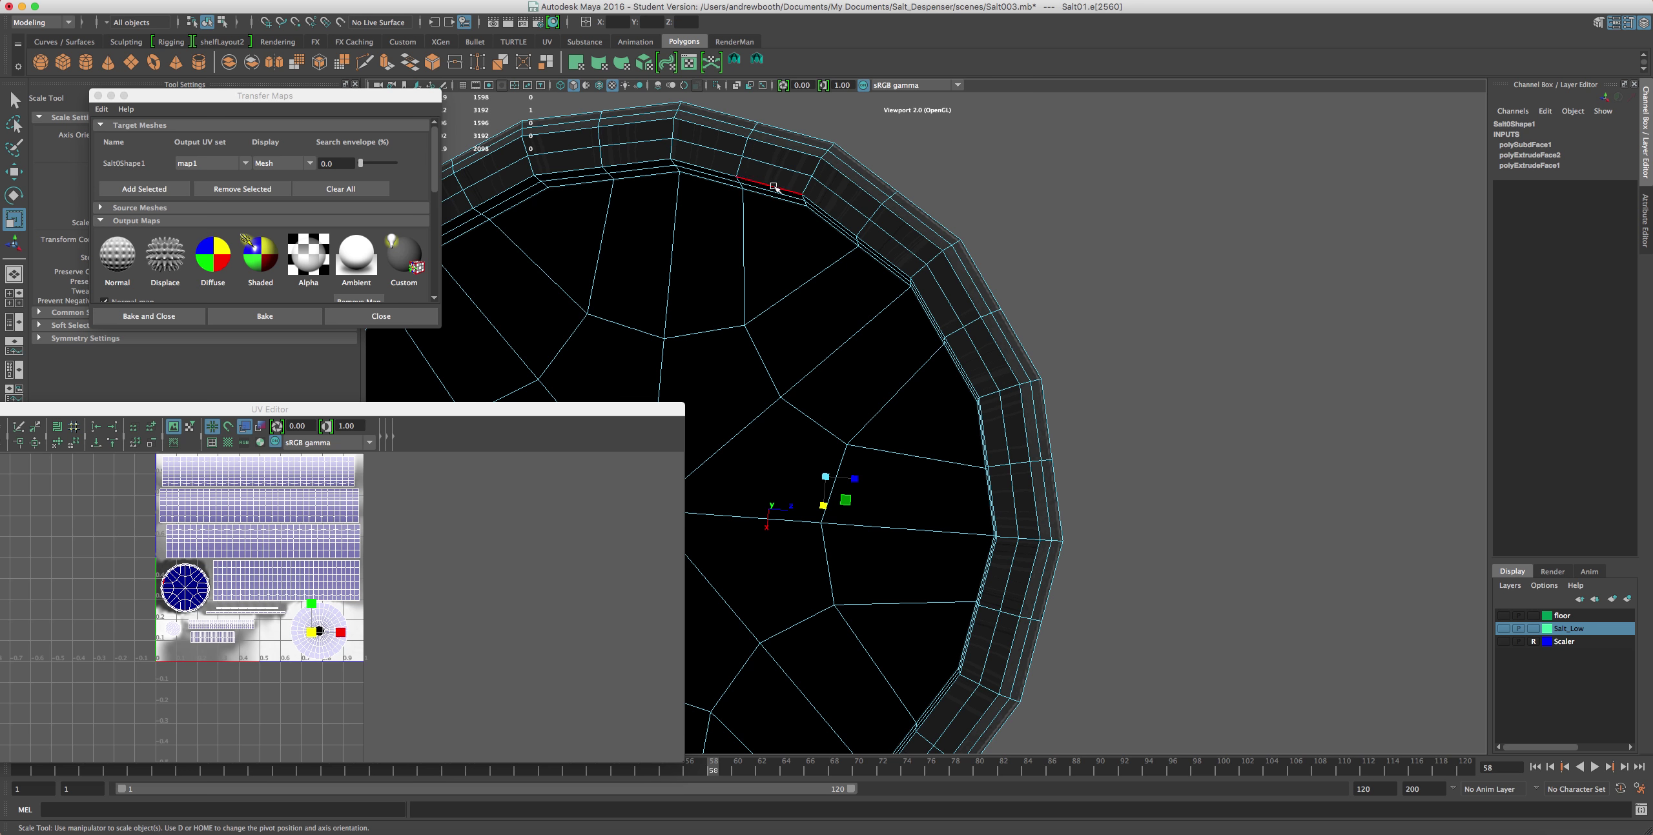
pyautogui.scroll(2, 744, 188)
pyautogui.scroll(-1, 747, 187)
pyautogui.keyDown('alt'); pyautogui.moveTo(747, 189); pyautogui.dragTo(801, 265, button='middle'); pyautogui.keyUp('alt')
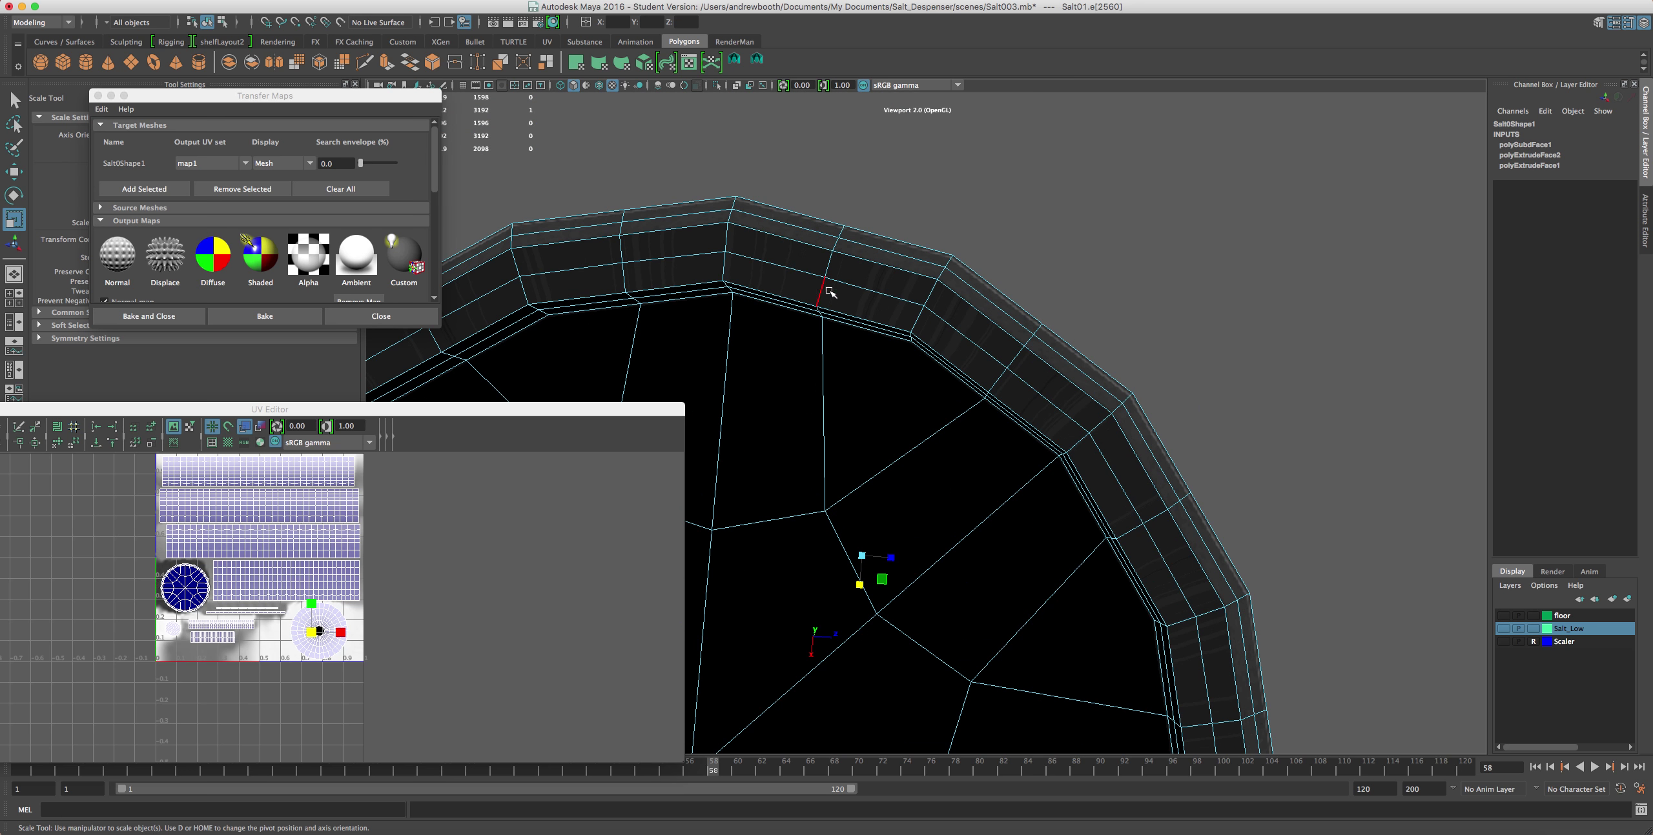
pyautogui.click(813, 344)
pyautogui.keyDown('alt'); pyautogui.moveTo(891, 242); pyautogui.dragTo(858, 263); pyautogui.keyUp('alt')
pyautogui.scroll(-5, 869, 333)
pyautogui.scroll(4, 860, 355)
pyautogui.keyDown('alt'); pyautogui.moveTo(856, 442); pyautogui.dragTo(878, 457); pyautogui.keyUp('alt')
pyautogui.press('f')
pyautogui.scroll(-5, 879, 459)
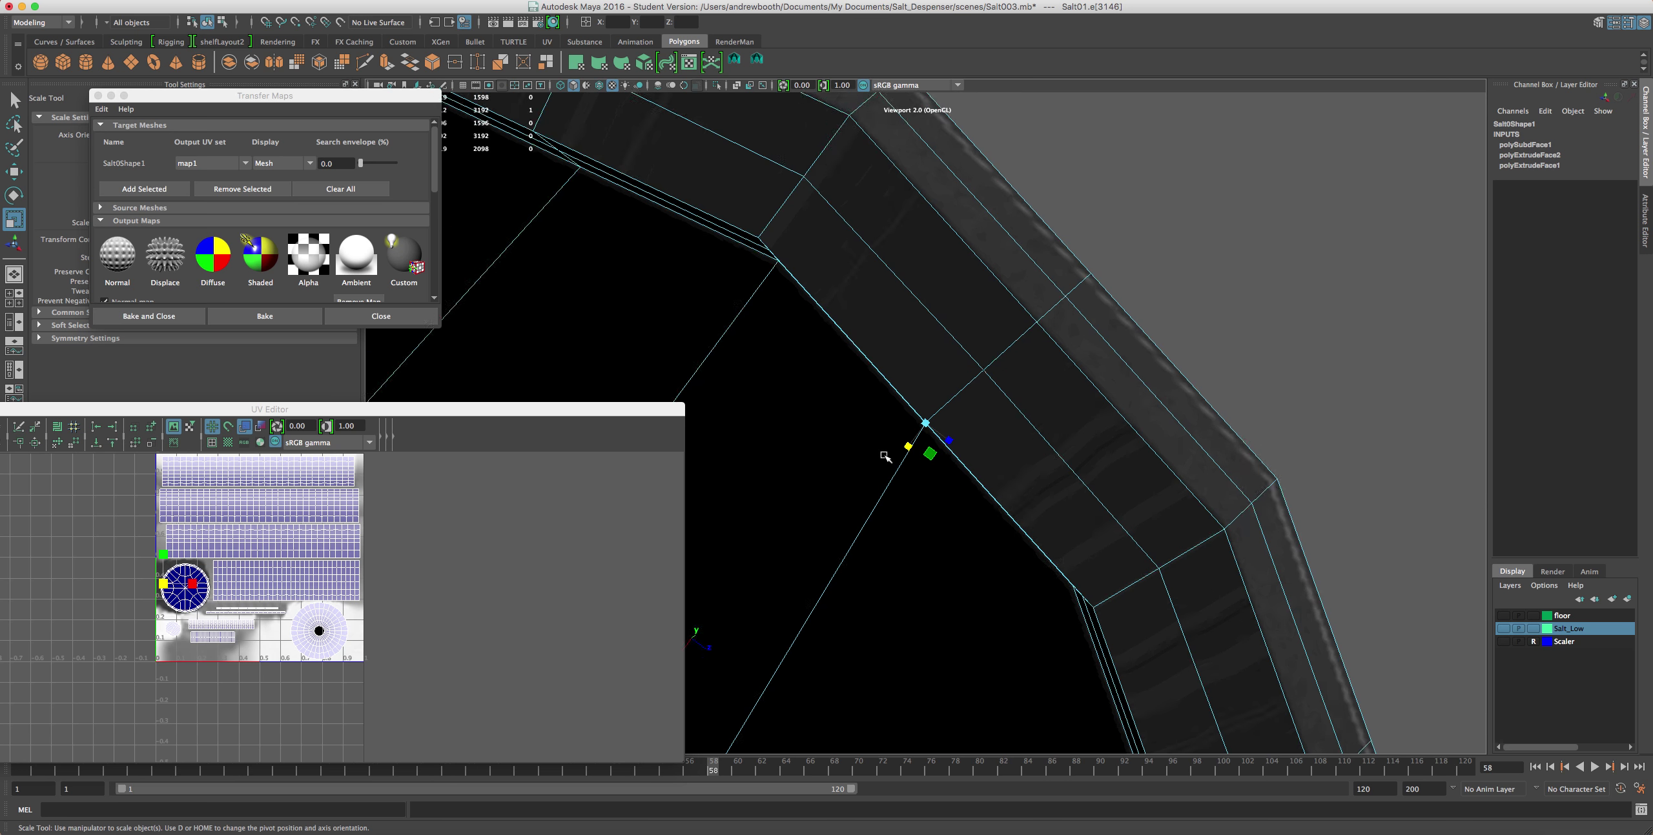
# - Select a vertical line of edges running up the lower body from the base rim
pyautogui.keyDown('alt'); pyautogui.moveTo(1009, 371); pyautogui.dragTo(1024, 189); pyautogui.keyUp('alt')
pyautogui.keyDown('shift'); pyautogui.doubleClick(936, 194); pyautogui.keyUp('shift')
pyautogui.keyDown('alt'); pyautogui.moveTo(841, 244); pyautogui.dragTo(853, 302); pyautogui.keyUp('alt')
pyautogui.scroll(-6, 933, 194)
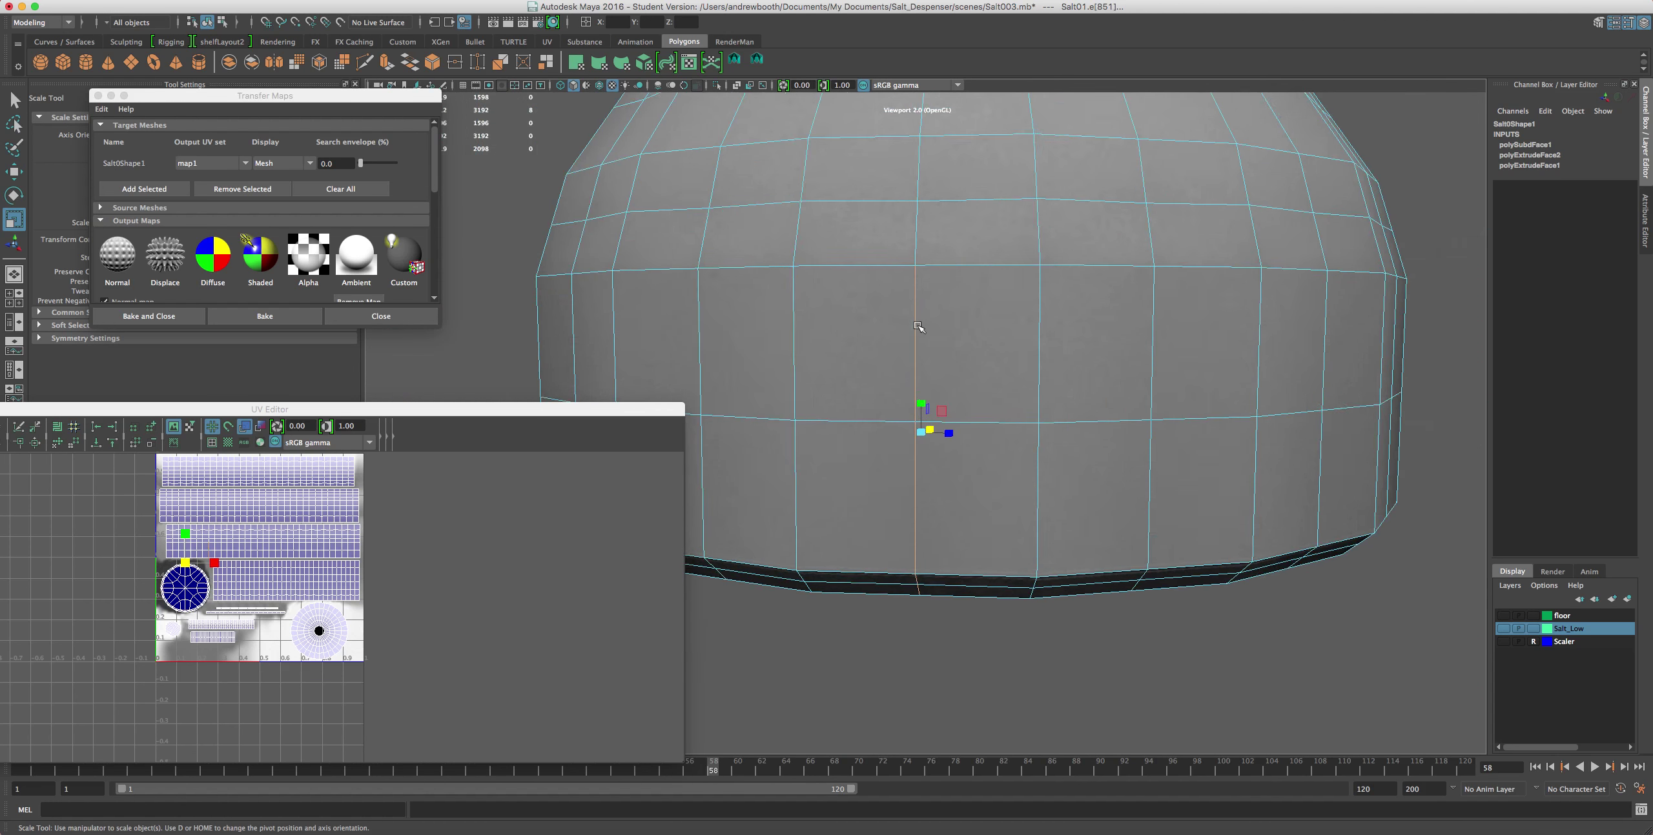
pyautogui.keyDown('shift'); pyautogui.doubleClick(933, 173); pyautogui.keyUp('shift')
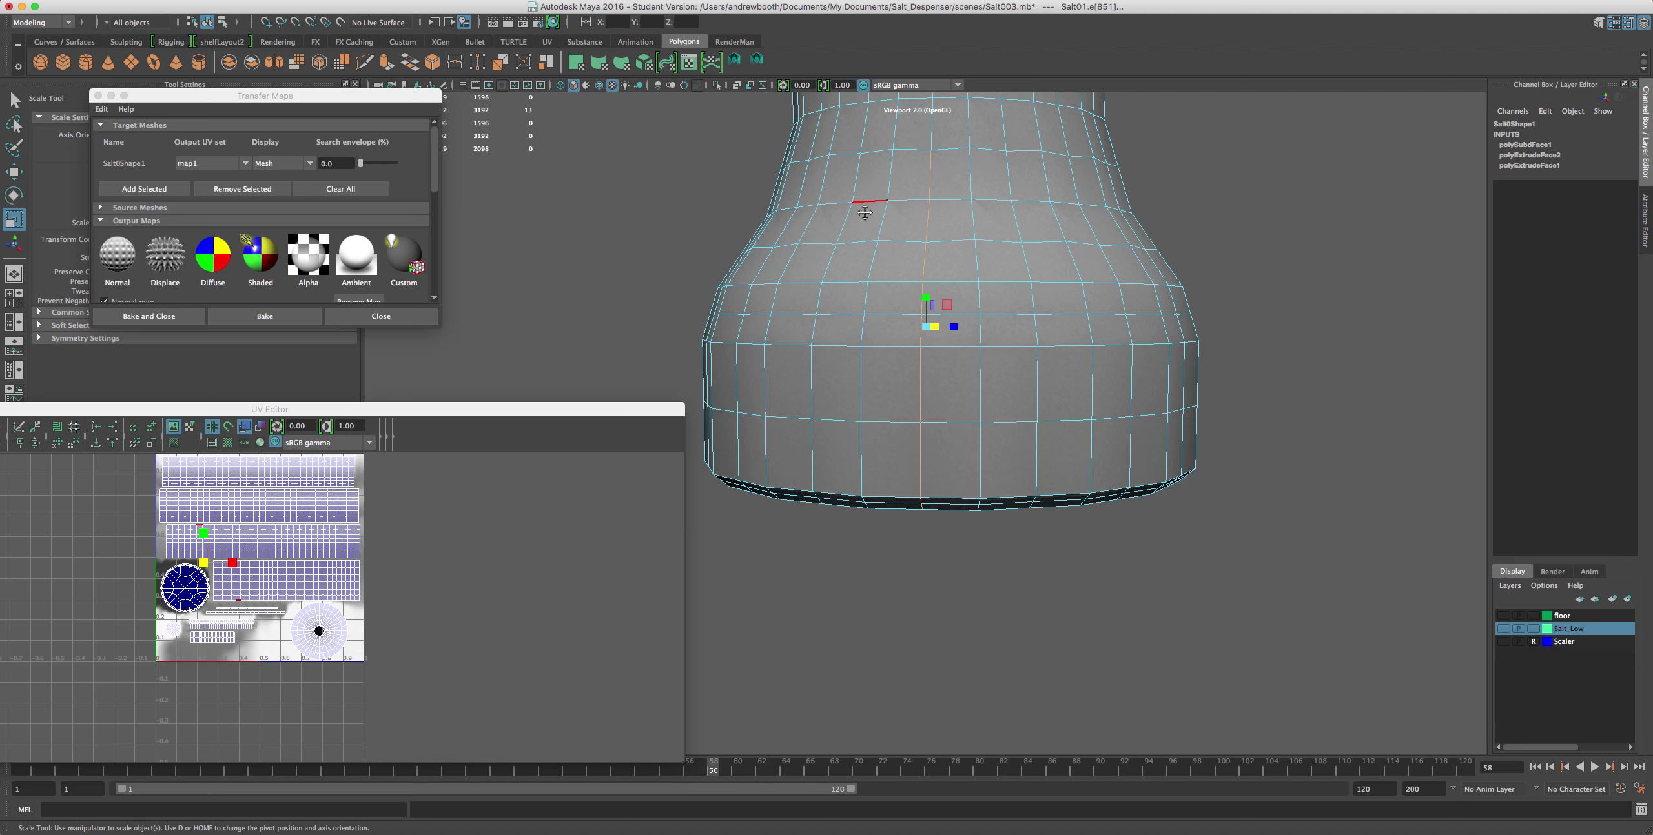
pyautogui.keyDown('alt'); pyautogui.moveTo(865, 181); pyautogui.dragTo(902, 470, button='middle'); pyautogui.keyUp('alt')
pyautogui.keyDown('alt'); pyautogui.moveTo(944, 417); pyautogui.dragTo(1016, 685, button='middle'); pyautogui.keyUp('alt')
# - Extend the vertical edge selection up through the upper bulge and over the dome to the neck
pyautogui.keyDown('shift'); pyautogui.doubleClick(1063, 313); pyautogui.keyUp('shift')
pyautogui.keyDown('alt'); pyautogui.moveTo(1036, 288); pyautogui.dragTo(1034, 645, button='middle'); pyautogui.keyUp('alt')
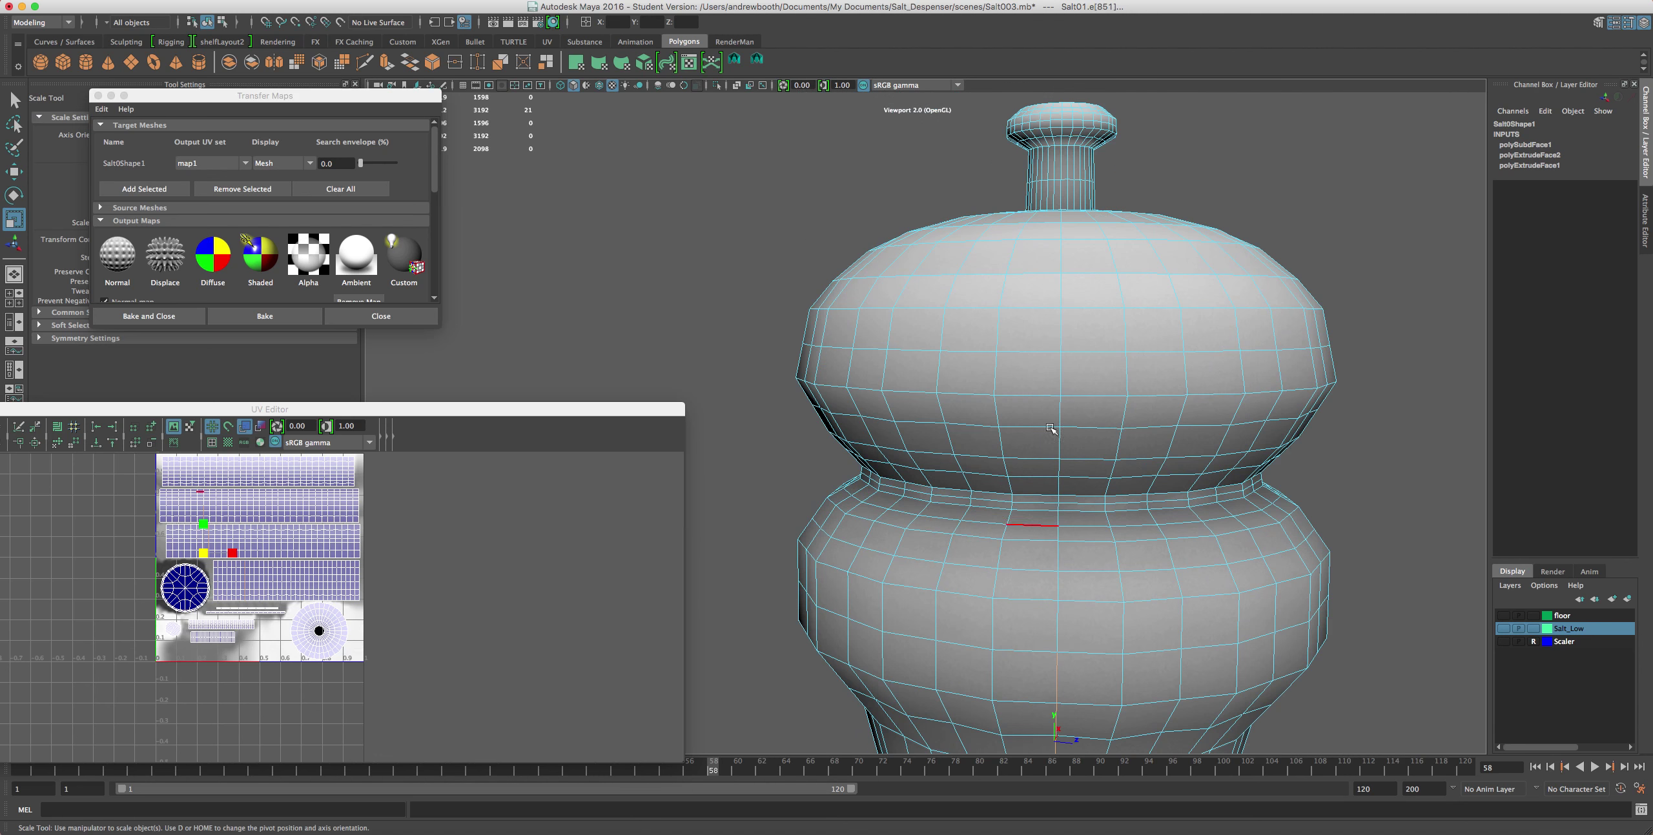
pyautogui.keyDown('shift'); pyautogui.doubleClick(1062, 291); pyautogui.keyUp('shift')
pyautogui.keyDown('alt'); pyautogui.moveTo(1004, 278); pyautogui.dragTo(1010, 358); pyautogui.keyUp('alt')
pyautogui.keyDown('shift'); pyautogui.doubleClick(1105, 216); pyautogui.keyUp('shift')
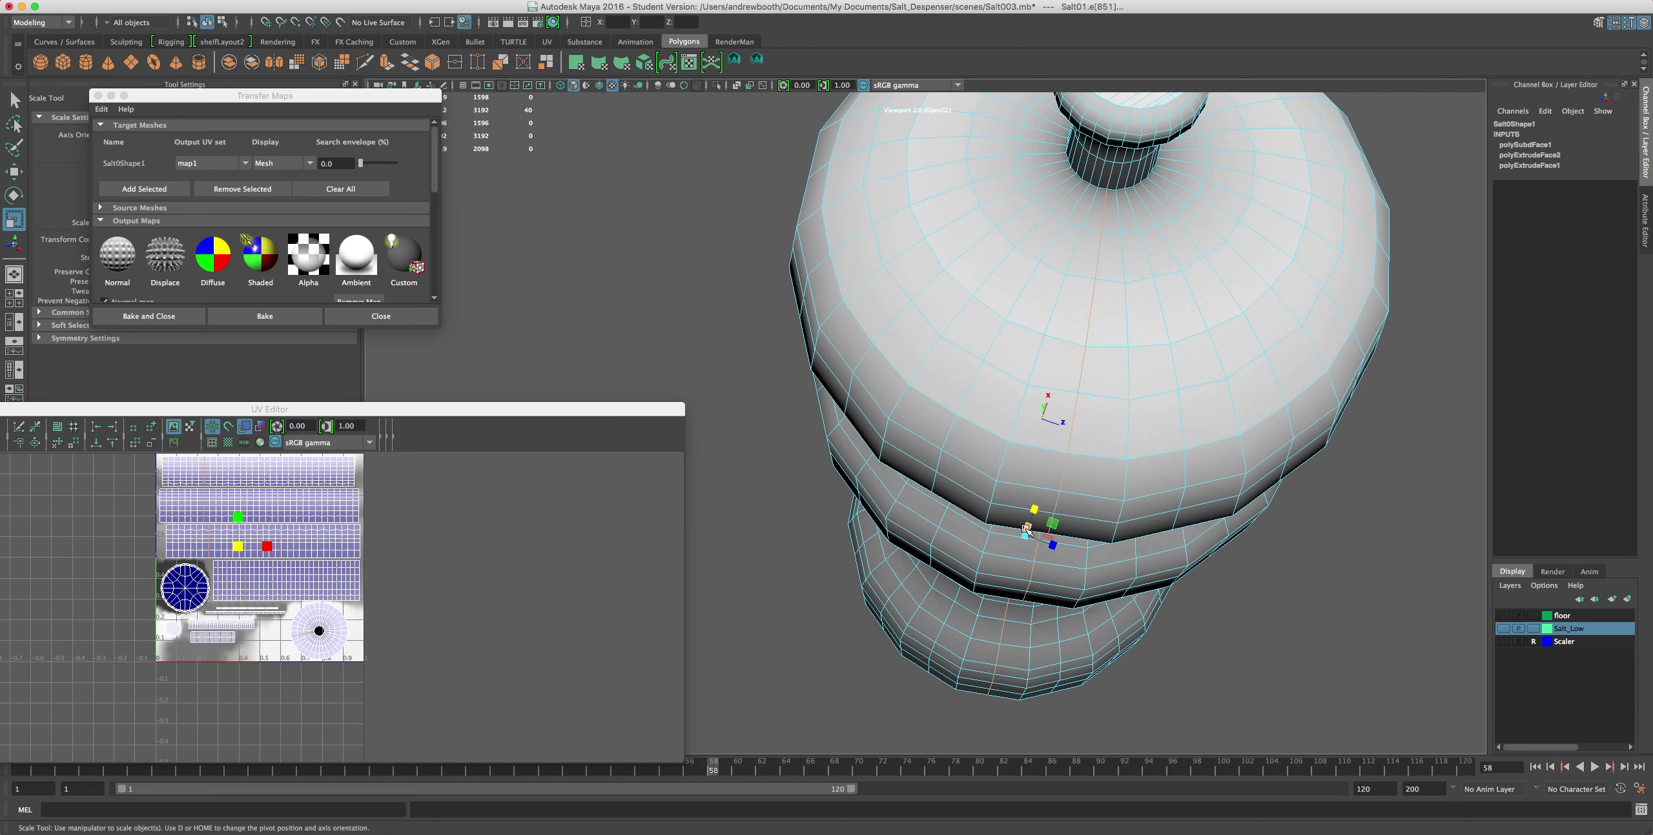
pyautogui.keyDown('alt'); pyautogui.moveTo(1047, 418); pyautogui.dragTo(931, 492); pyautogui.keyUp('alt')
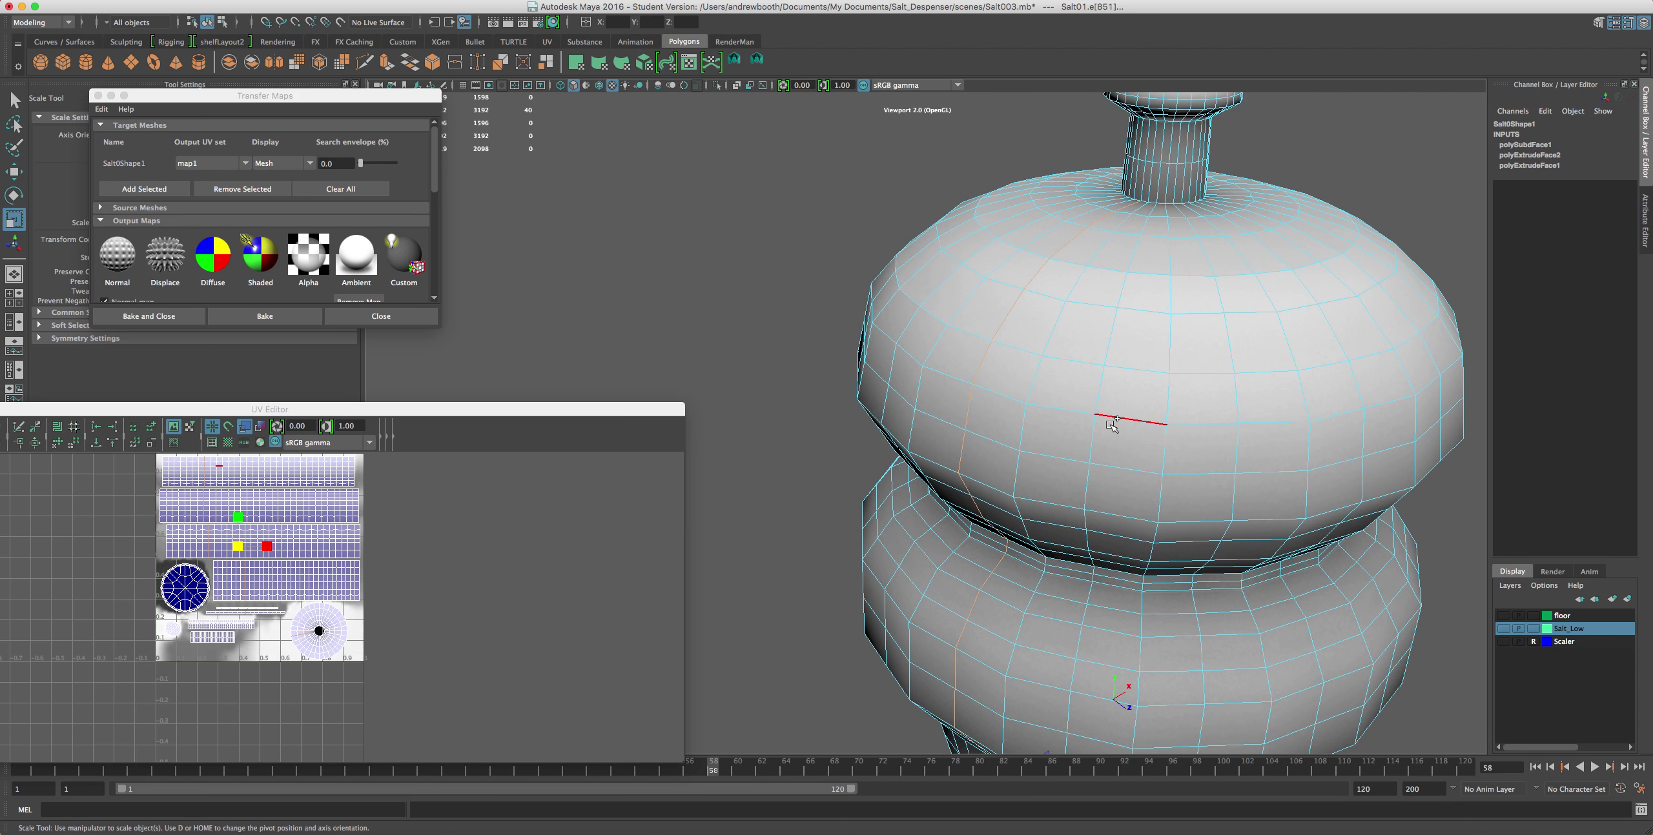
# - Add every other vertical edge line around the dispenser and scale the selection uniformly to form flutes
pyautogui.doubleClick(1091, 438)
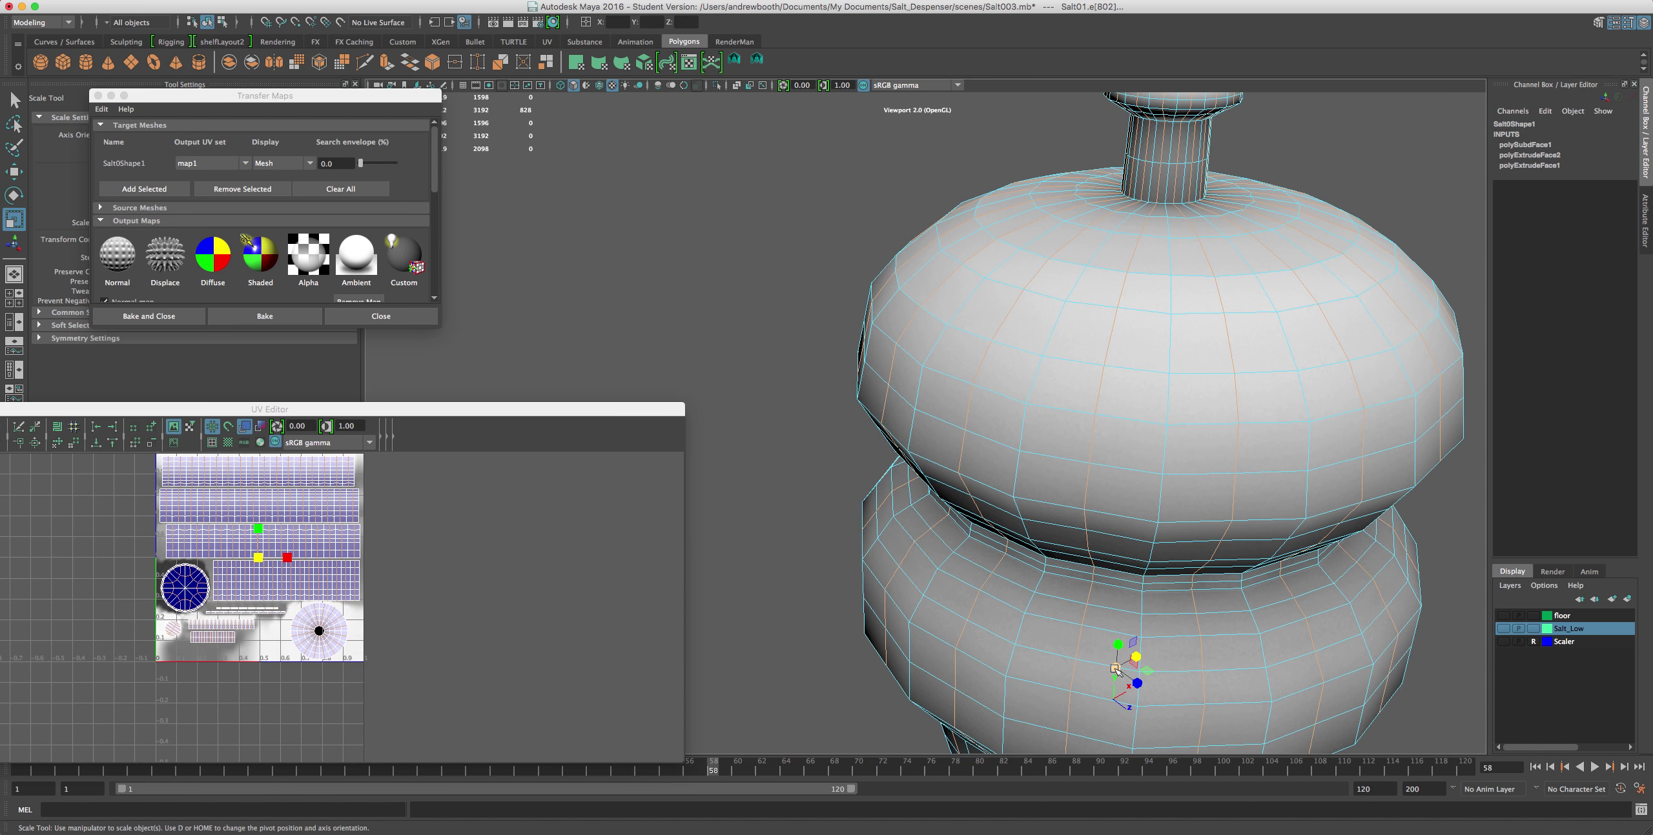
pyautogui.moveTo(1115, 670); pyautogui.dragTo(1115, 670)
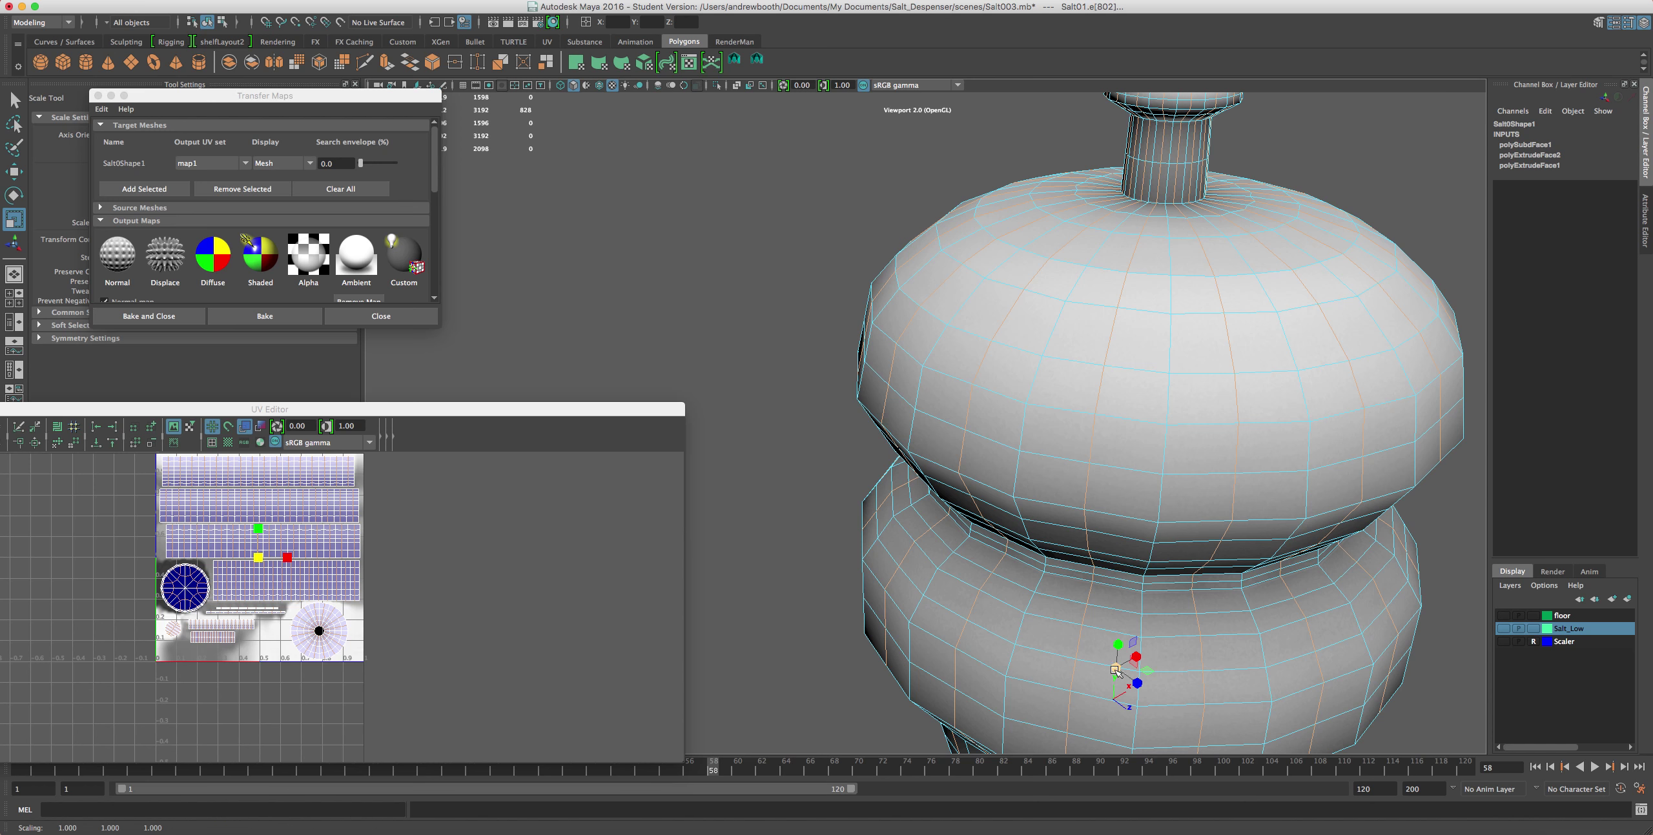
pyautogui.keyDown('alt'); pyautogui.moveTo(962, 589); pyautogui.dragTo(1069, 494); pyautogui.keyUp('alt')
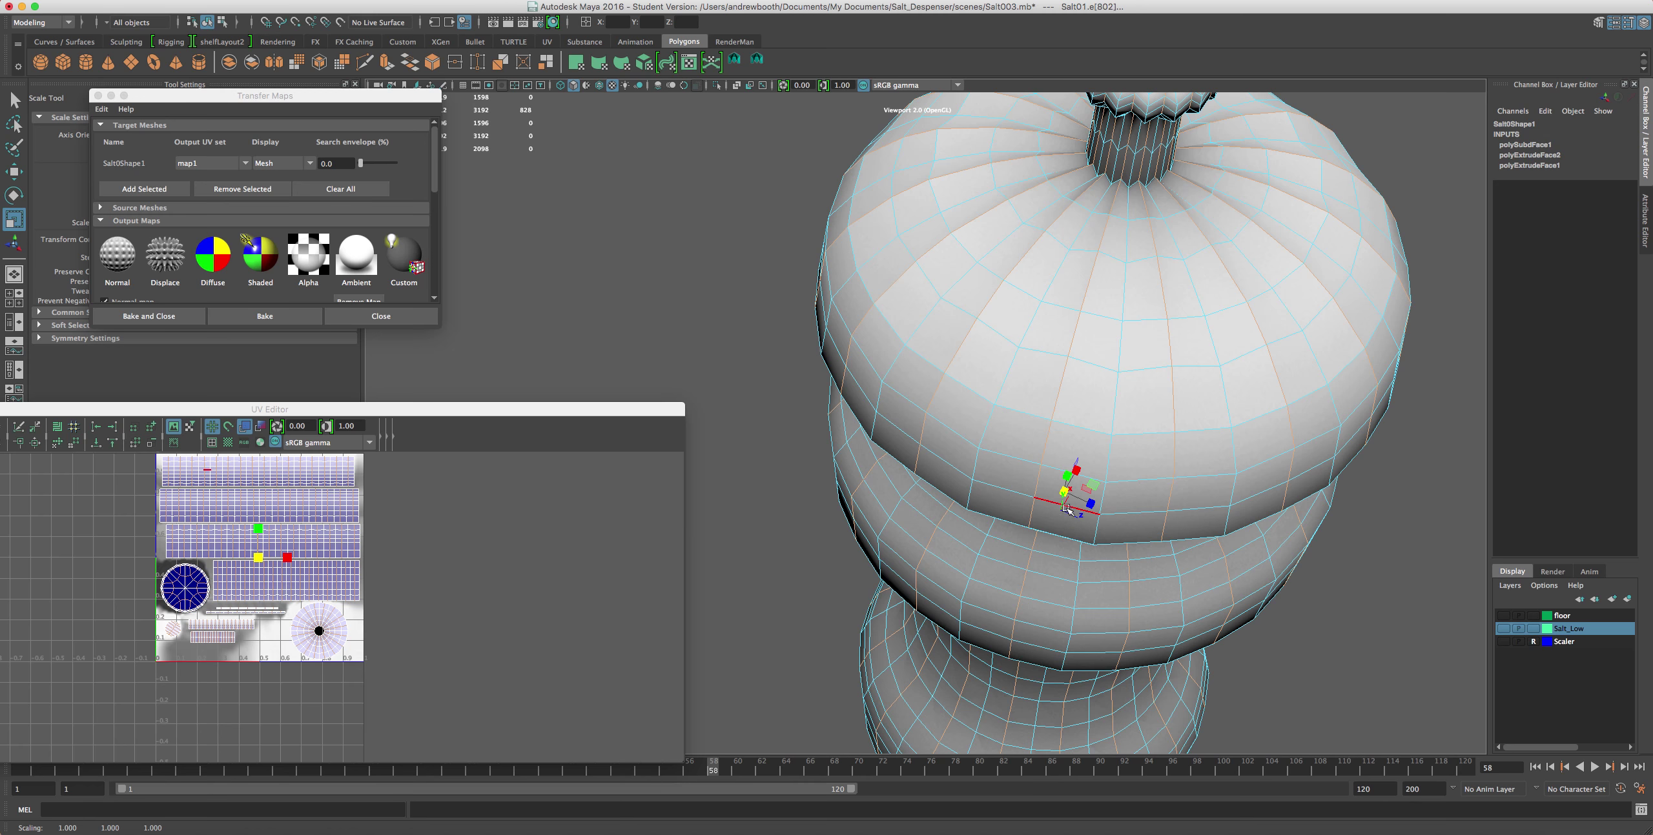
# - Switch to face selection, select the faces of the knob's top cap and flatten them by scaling vertically
pyautogui.press('z')
pyautogui.keyDown('alt'); pyautogui.moveTo(1069, 534); pyautogui.dragTo(1119, 607); pyautogui.keyUp('alt')
pyautogui.keyDown('alt'); pyautogui.moveTo(952, 572); pyautogui.dragTo(1337, 529); pyautogui.keyUp('alt')
pyautogui.scroll(-5, 1125, 554)
pyautogui.scroll(5, 1287, 528)
pyautogui.keyDown('alt'); pyautogui.moveTo(1168, 425); pyautogui.dragTo(1189, 453); pyautogui.keyUp('alt')
pyautogui.click(1188, 361)
pyautogui.scroll(5, 1188, 361)
pyautogui.keyDown('alt'); pyautogui.moveTo(1160, 338); pyautogui.dragTo(1170, 359); pyautogui.keyUp('alt')
pyautogui.scroll(5, 1188, 357)
pyautogui.rightClick(1047, 378)
pyautogui.moveTo(1102, 399)
pyautogui.mouseDown(button='right')
pyautogui.moveTo(1122, 378)
pyautogui.moveTo(1115, 404)
pyautogui.mouseUp(button='right')
pyautogui.click(1095, 359)
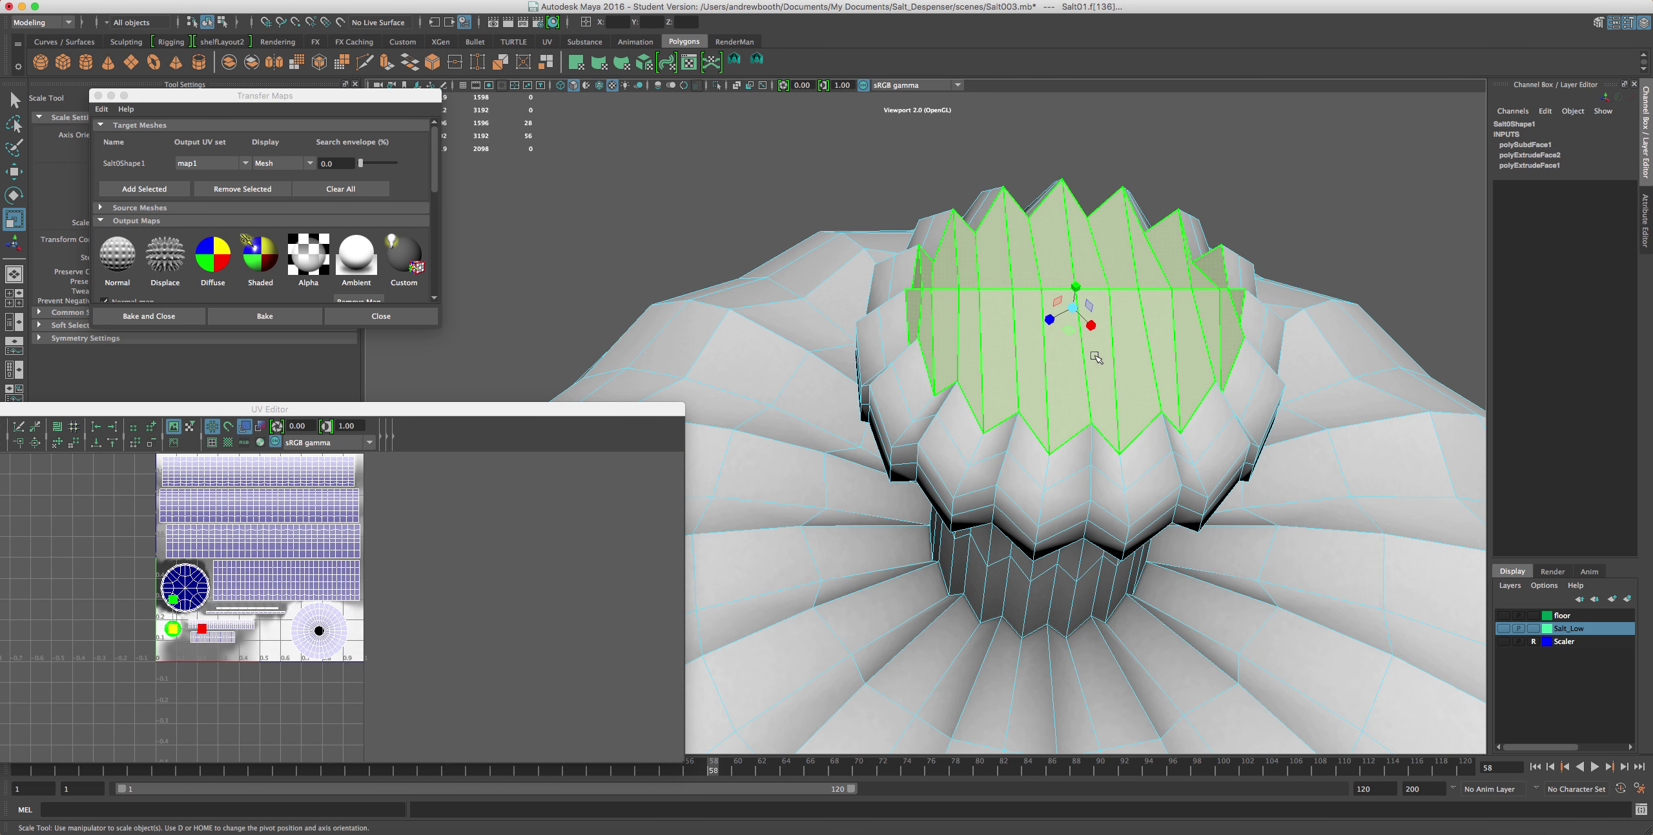
pyautogui.moveTo(1073, 287); pyautogui.dragTo(1052, 339)
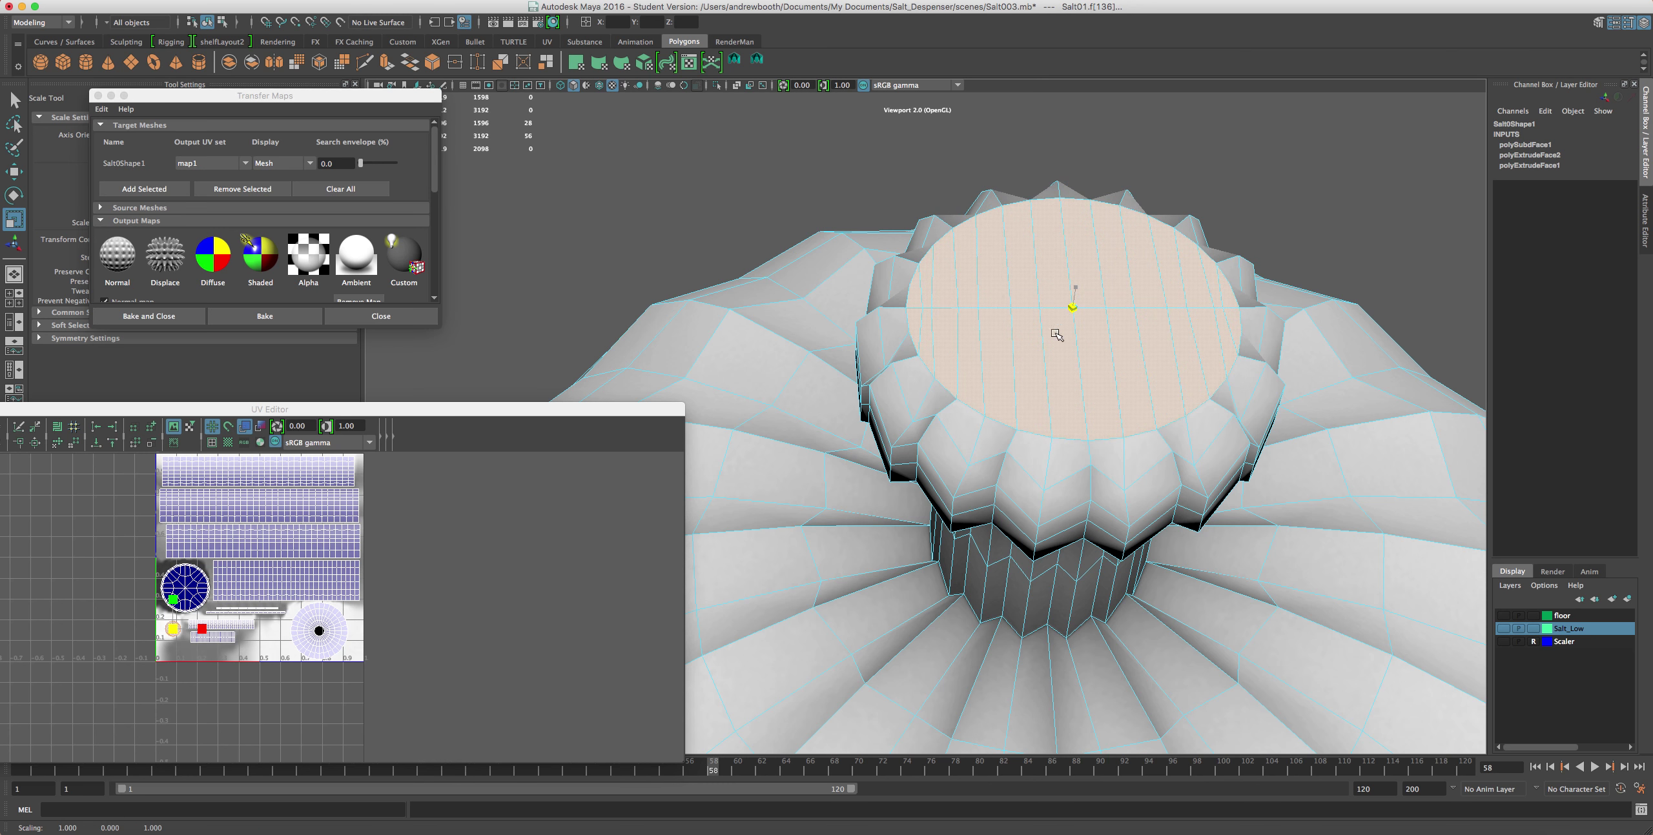
# - Select the ring of faces bordering the knob's top cap and flatten it by scaling vertically
pyautogui.click(1074, 455)
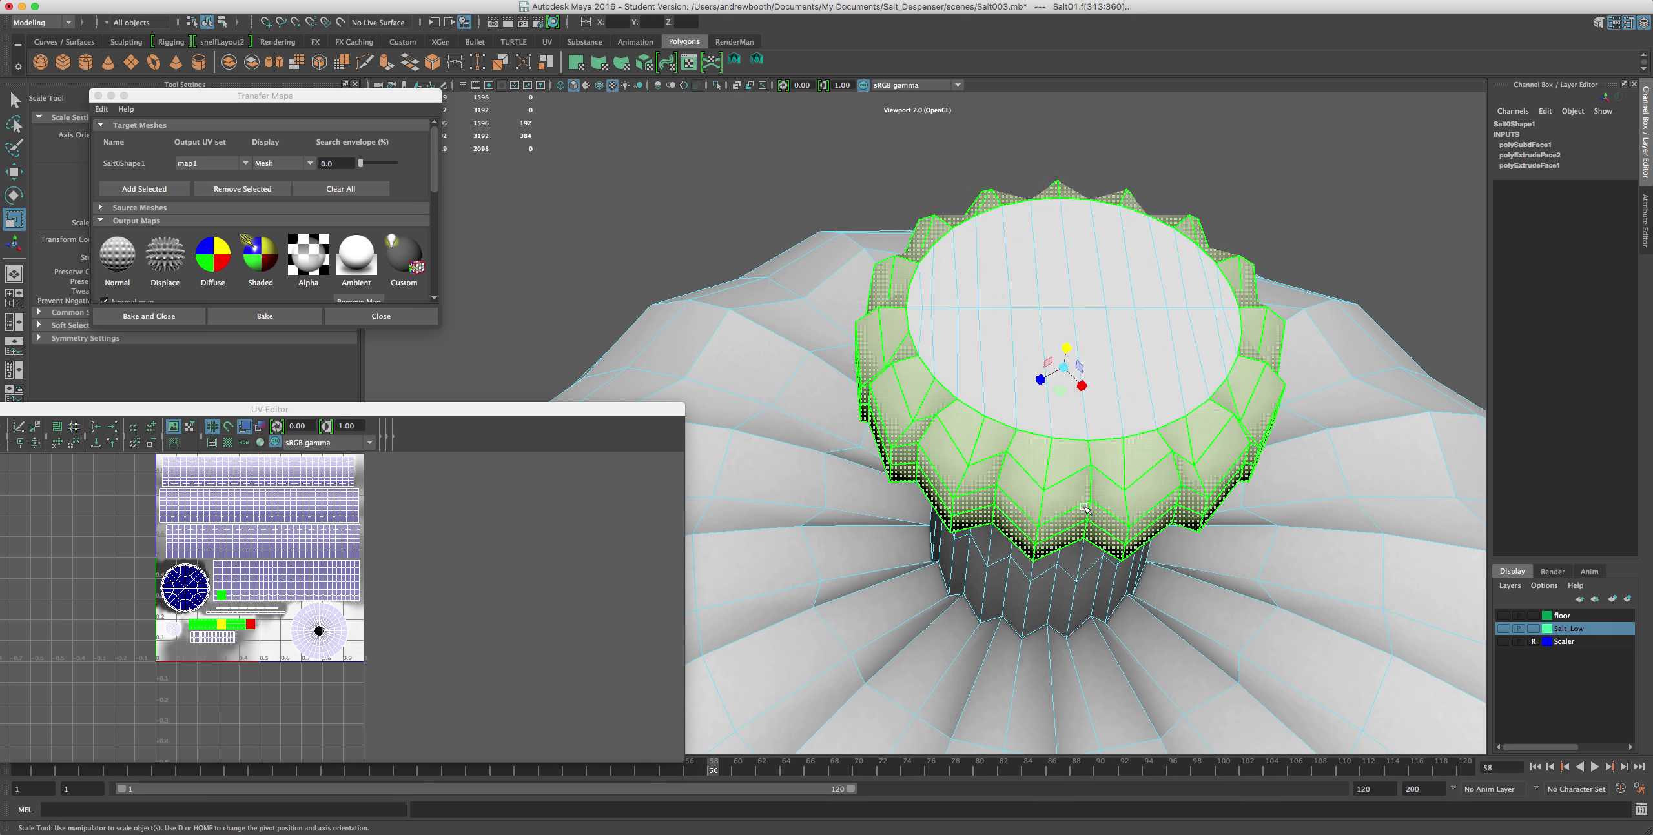
pyautogui.keyDown('alt'); pyautogui.moveTo(917, 381); pyautogui.dragTo(1090, 512, button='right'); pyautogui.keyUp('alt')
pyautogui.click(1086, 481)
pyautogui.keyDown('shift'); pyautogui.doubleClick(1043, 456); pyautogui.keyUp('shift')
pyautogui.moveTo(1258, 176); pyautogui.dragTo(1202, 275)
pyautogui.scroll(-5, 1107, 468)
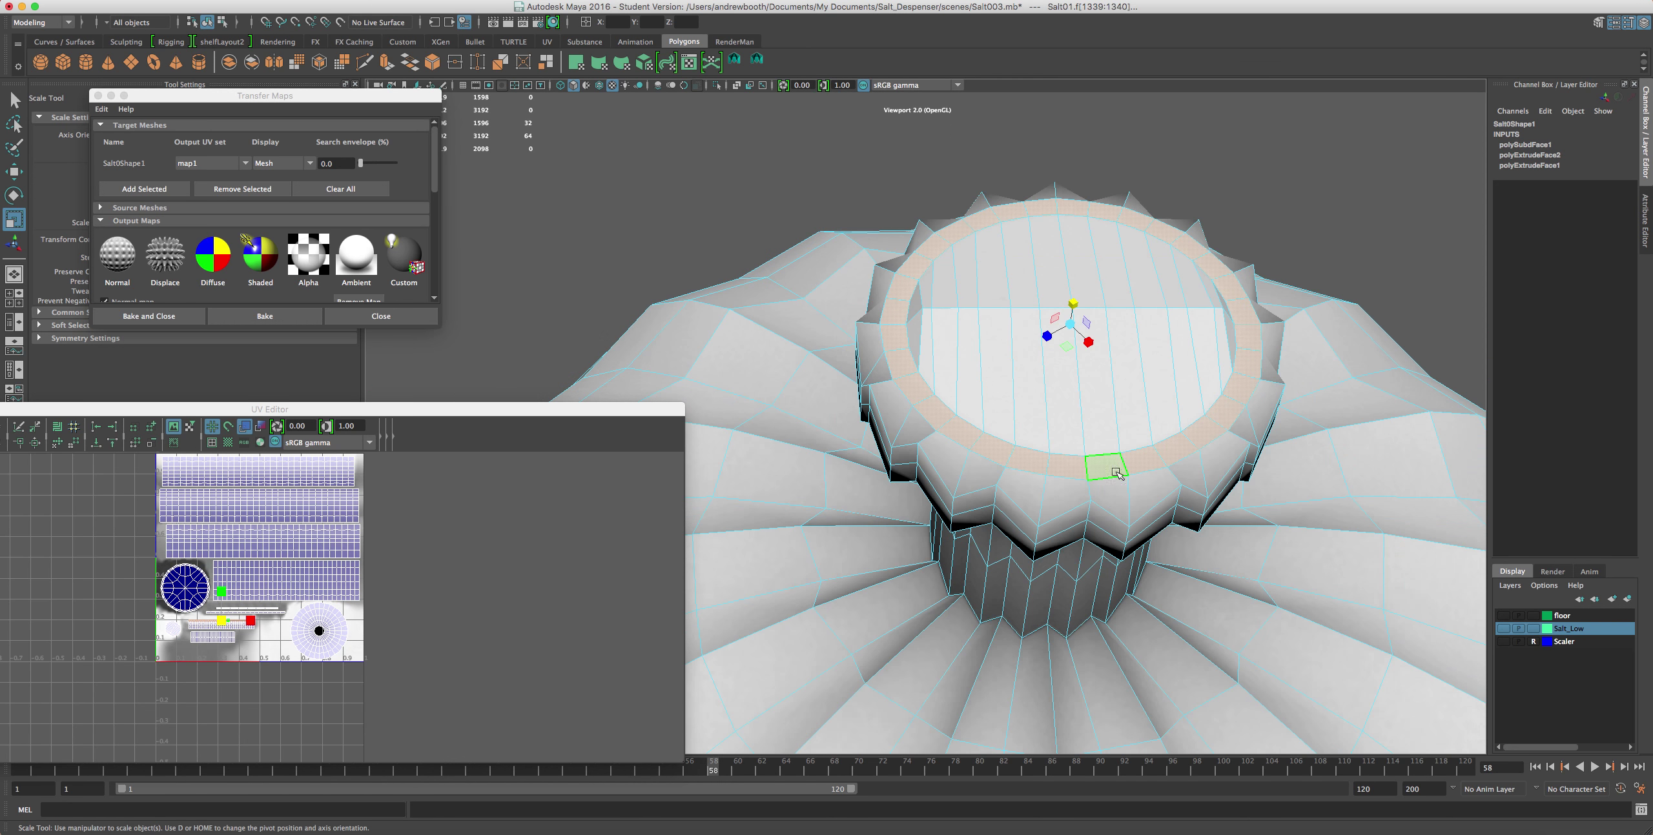
# - Clear the face selection and switch the component selection mode on the knob to UV shell
pyautogui.scroll(2, 1051, 359)
pyautogui.moveTo(1271, 340); pyautogui.dragTo(1320, 340, button='right')
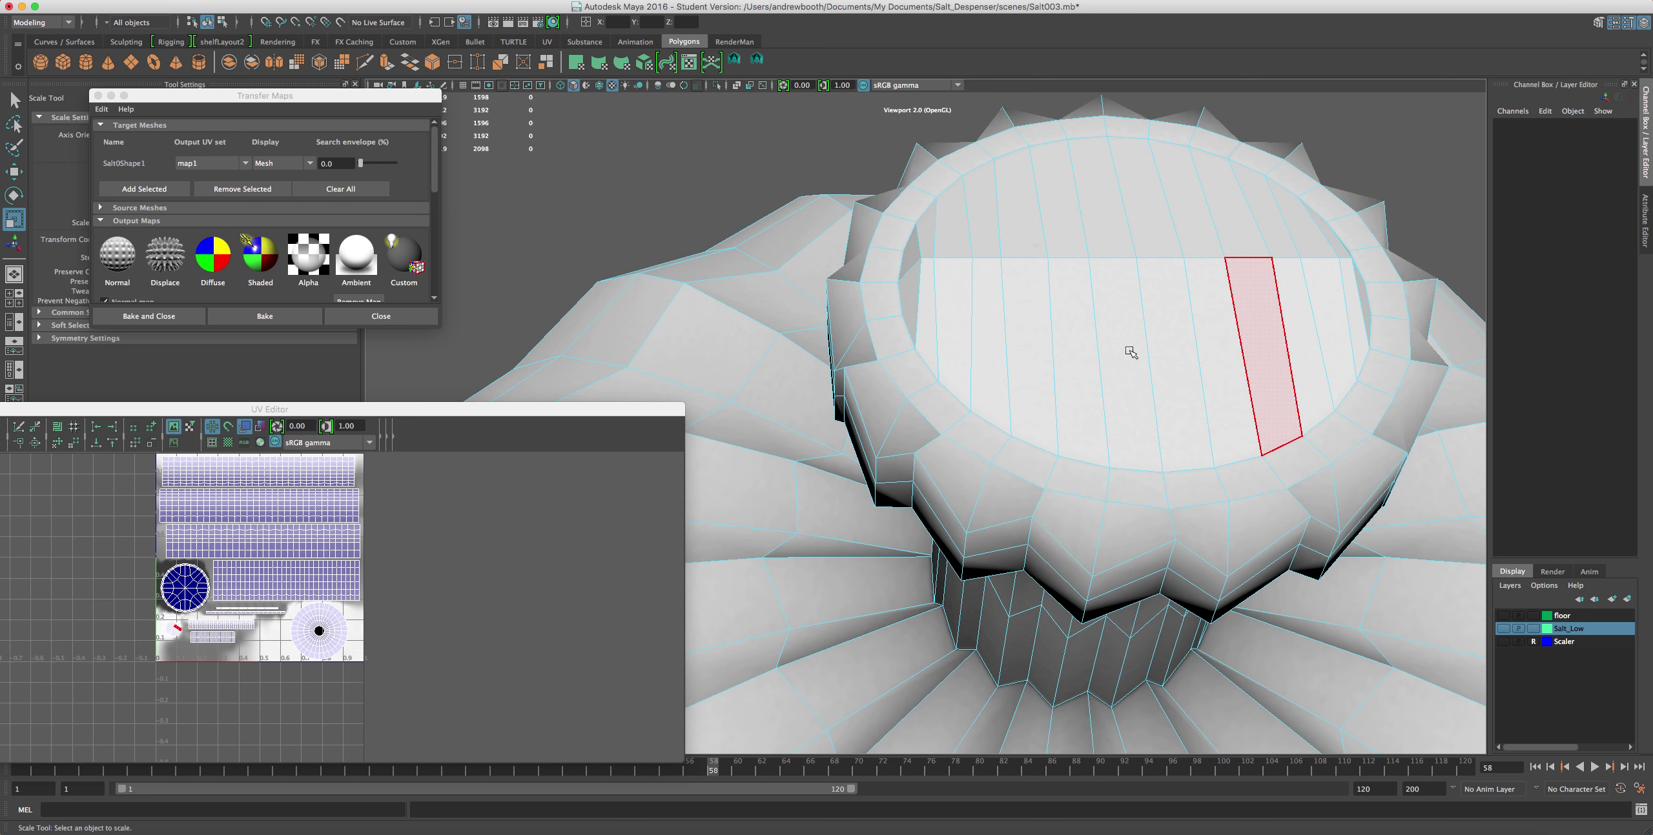
pyautogui.moveTo(983, 347); pyautogui.dragTo(1036, 347, button='right')
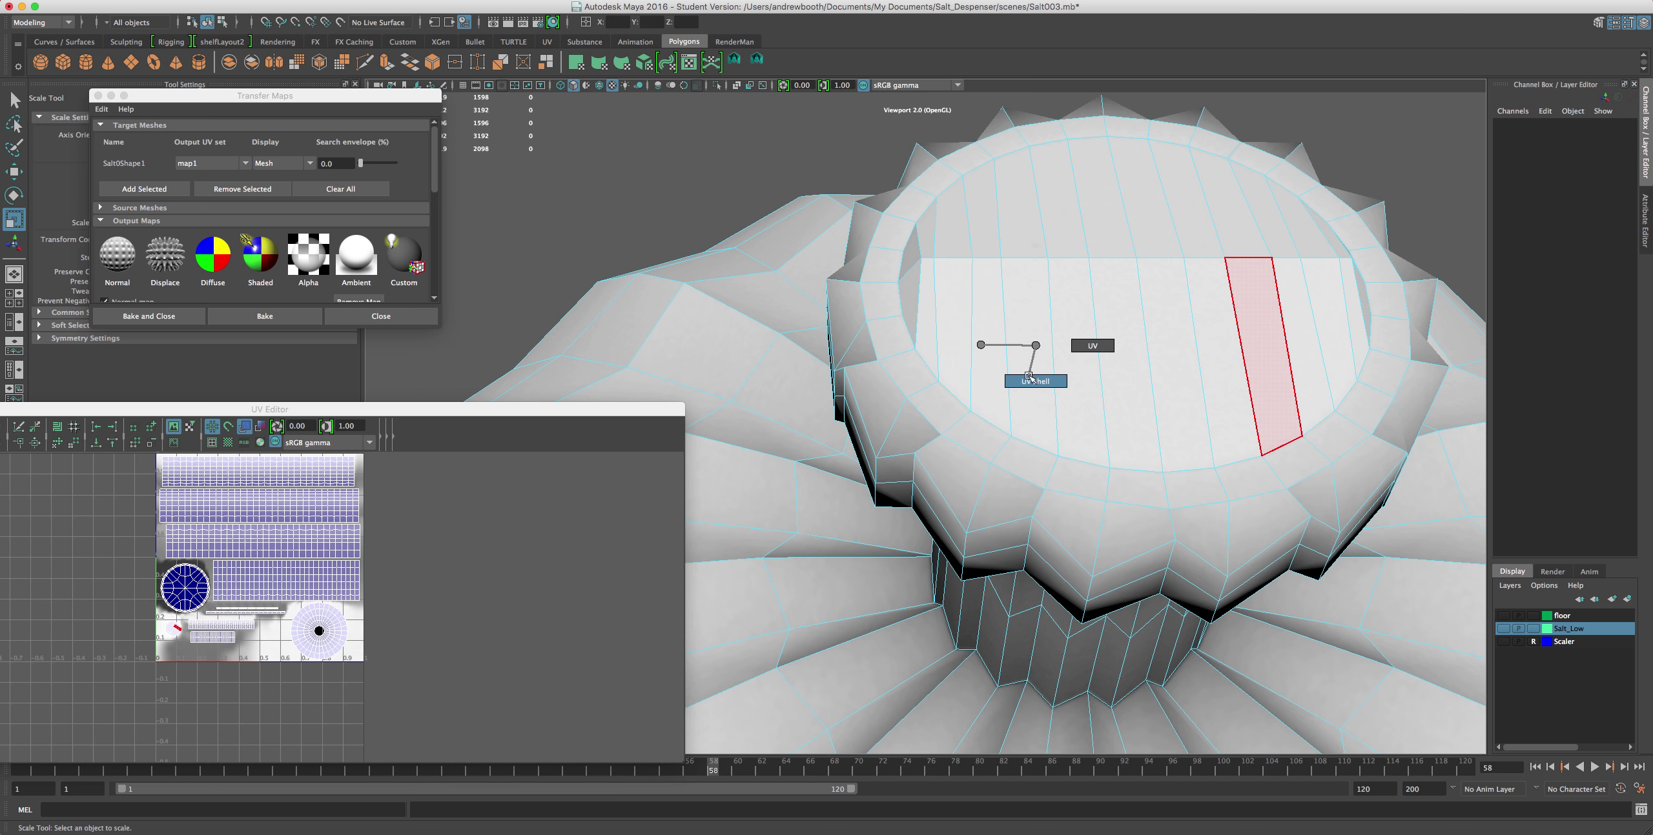
pyautogui.scroll(-5, 1145, 316)
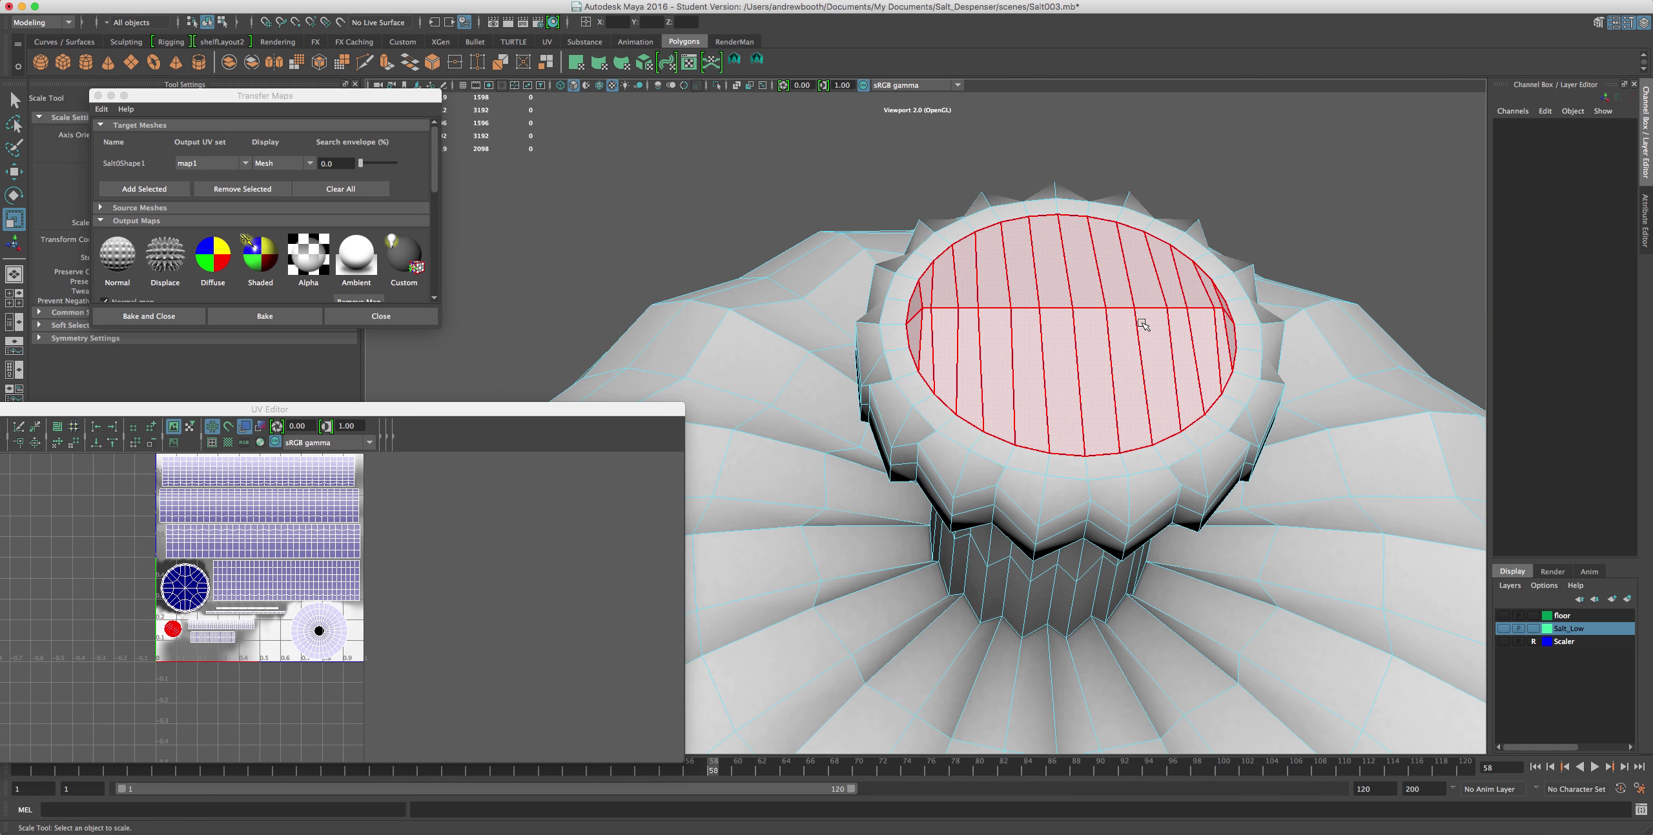
pyautogui.click(1089, 483)
pyautogui.keyDown('alt'); pyautogui.moveTo(1084, 446); pyautogui.dragTo(1340, 361); pyautogui.keyUp('alt')
pyautogui.click(856, 295)
pyautogui.click(855, 296)
pyautogui.click(856, 294)
pyautogui.click(856, 297)
# - Select the whole shell of the knob's top cap again and level its folded surface by scaling vertically
pyautogui.scroll(5, 826, 329)
pyautogui.keyDown('alt'); pyautogui.moveTo(820, 280); pyautogui.dragTo(937, 497, button='middle'); pyautogui.keyUp('alt')
pyautogui.scroll(6, 940, 405)
pyautogui.keyDown('alt'); pyautogui.moveTo(955, 421); pyautogui.dragTo(973, 555); pyautogui.keyUp('alt')
pyautogui.scroll(6, 982, 427)
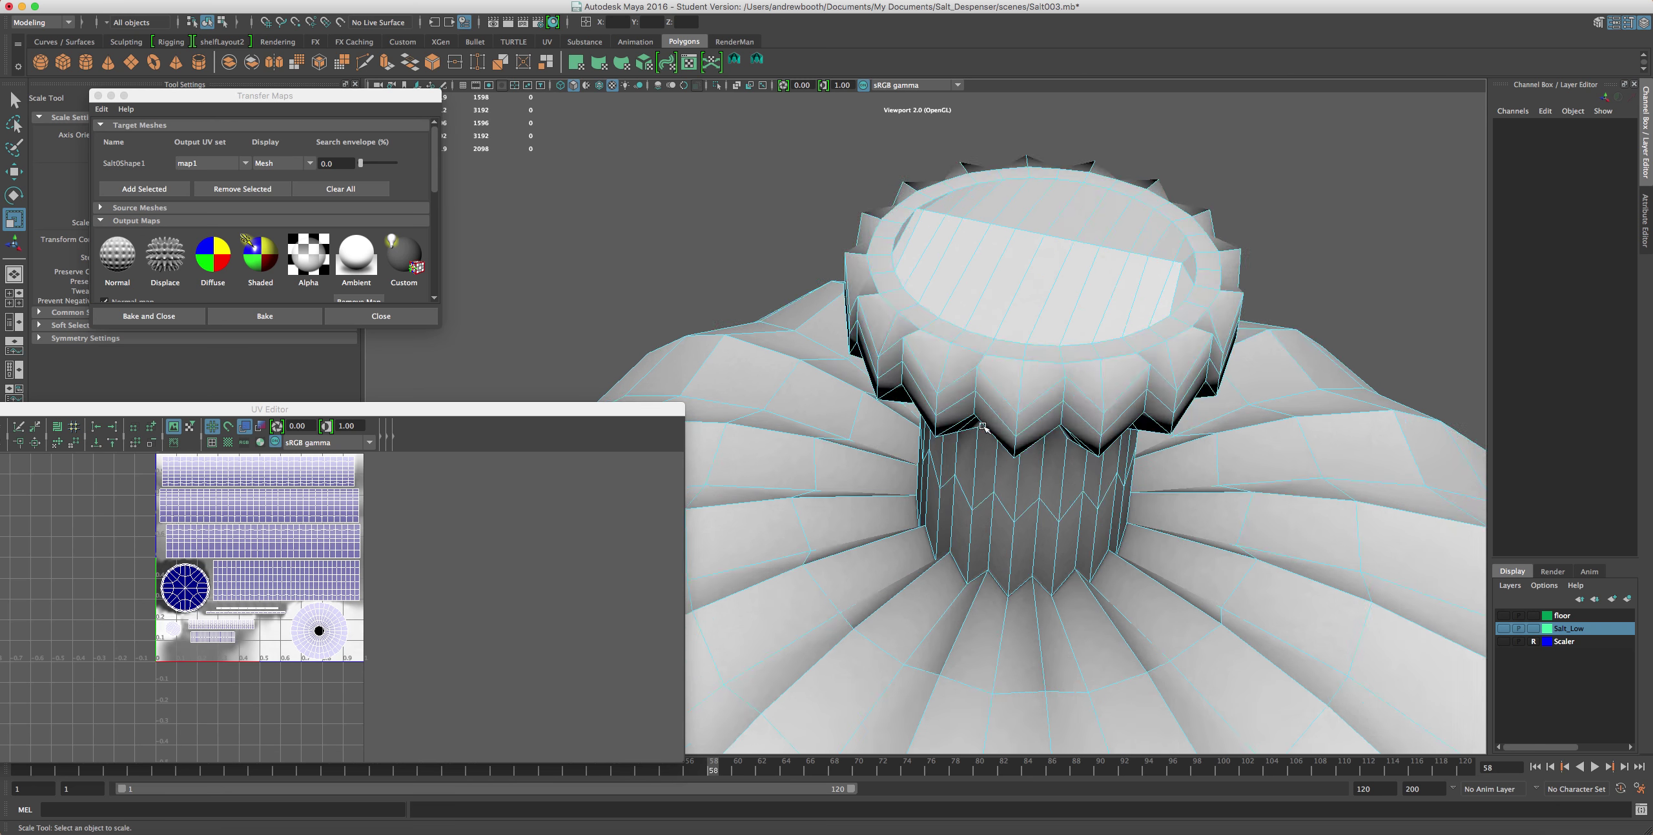
pyautogui.scroll(2, 982, 427)
pyautogui.scroll(3, 1018, 399)
pyautogui.click(1128, 328)
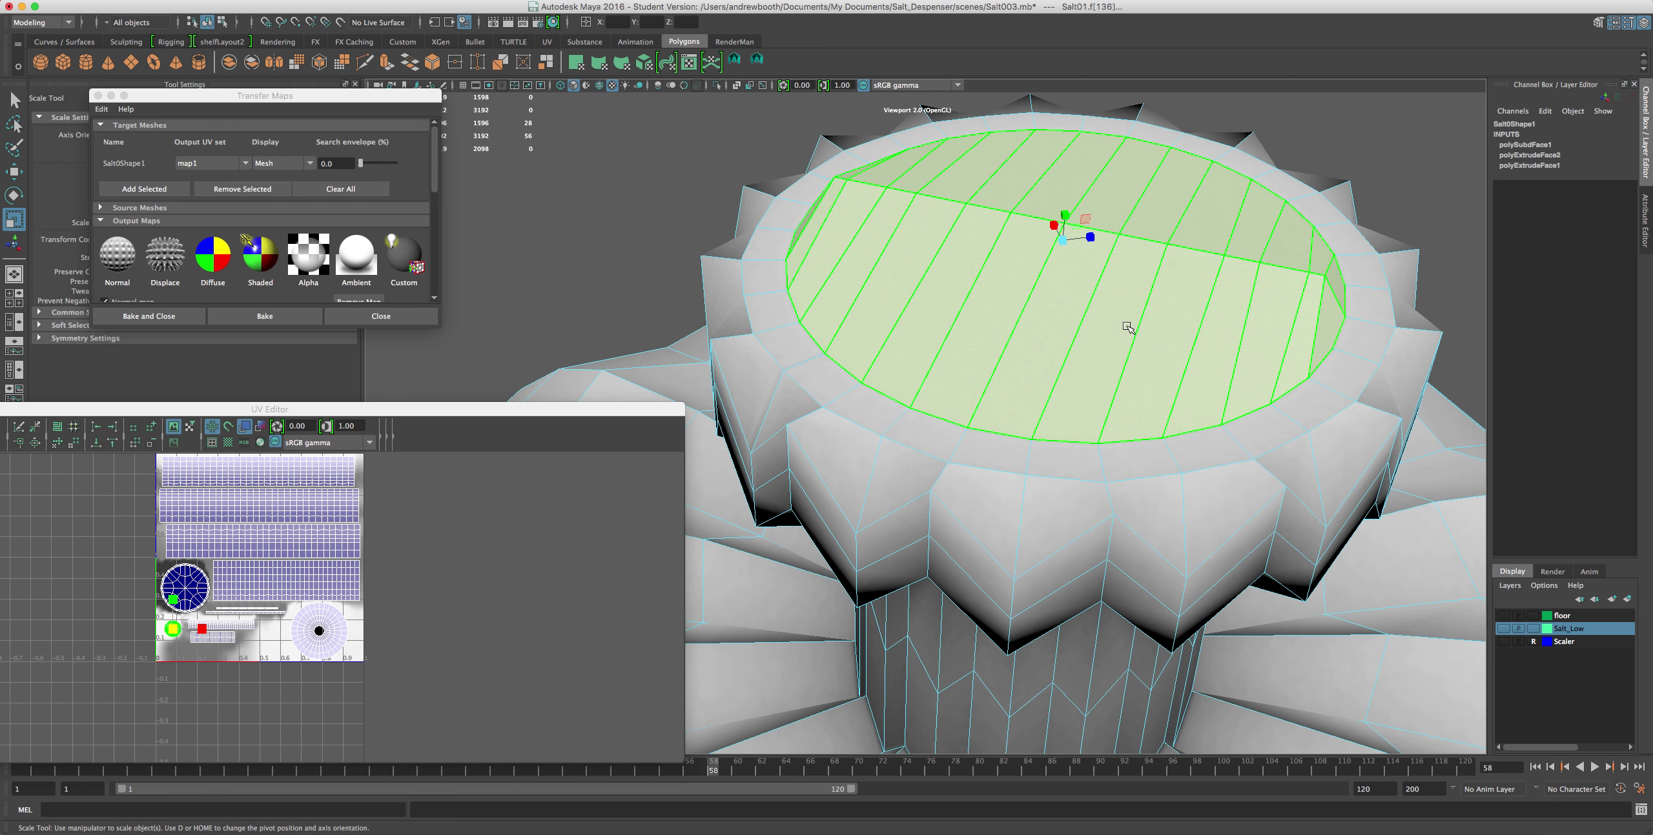
pyautogui.moveTo(1064, 215); pyautogui.dragTo(1056, 278)
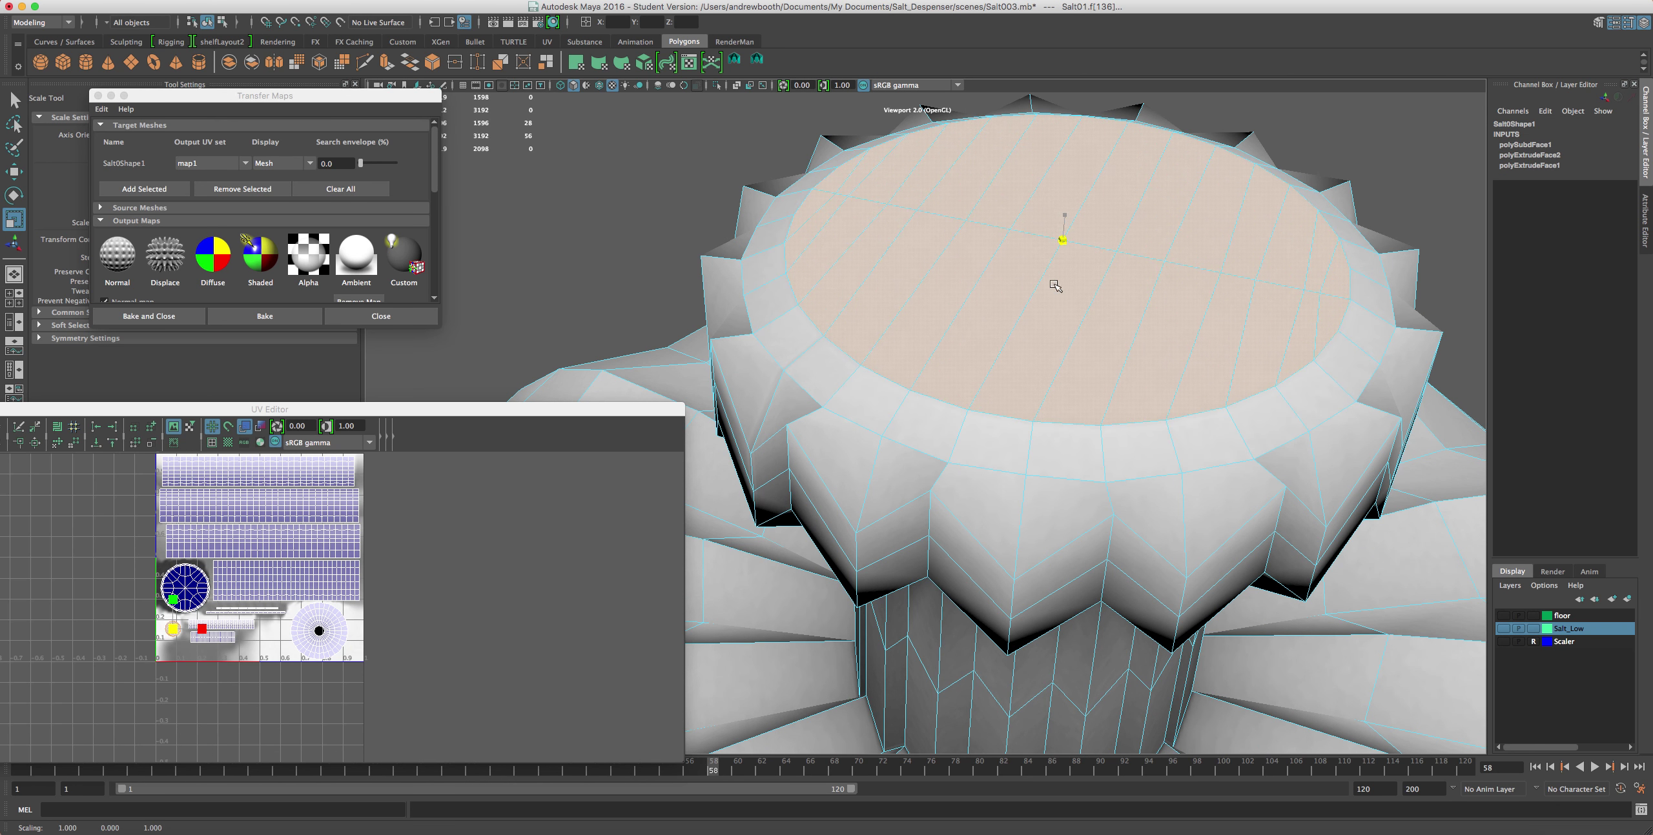
# - Level the next two rings of faces around the knob's outer side, scaling each ring vertically until its jagged edges are even
pyautogui.moveTo(1068, 502); pyautogui.dragTo(1065, 523, button='right')
pyautogui.click(1062, 516)
pyautogui.keyDown('shift'); pyautogui.doubleClick(975, 510); pyautogui.keyUp('shift')
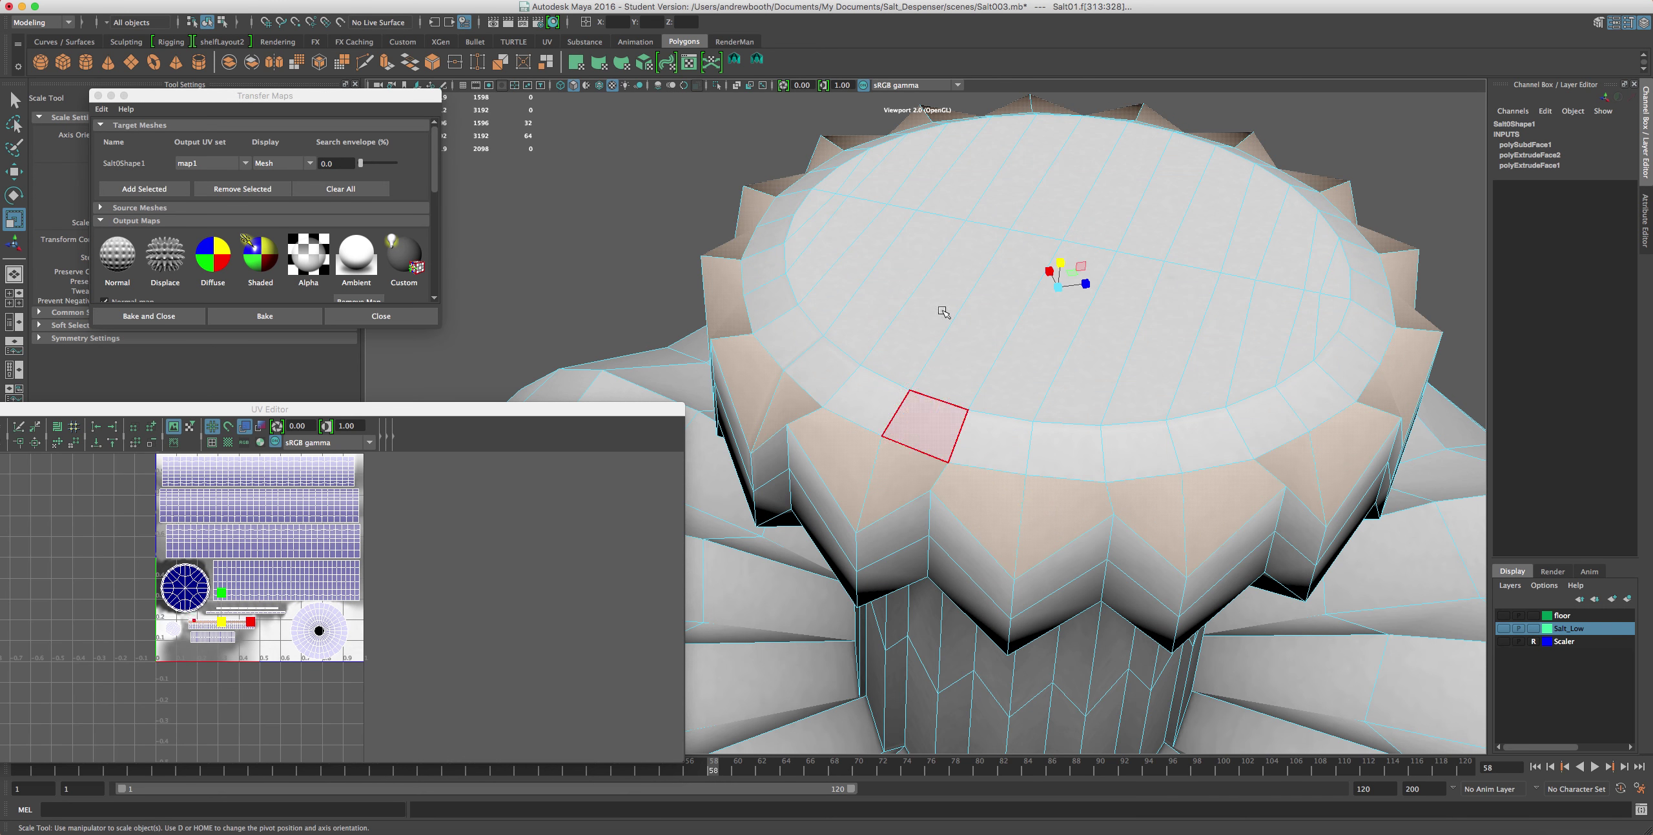
pyautogui.moveTo(1061, 264); pyautogui.dragTo(1021, 379)
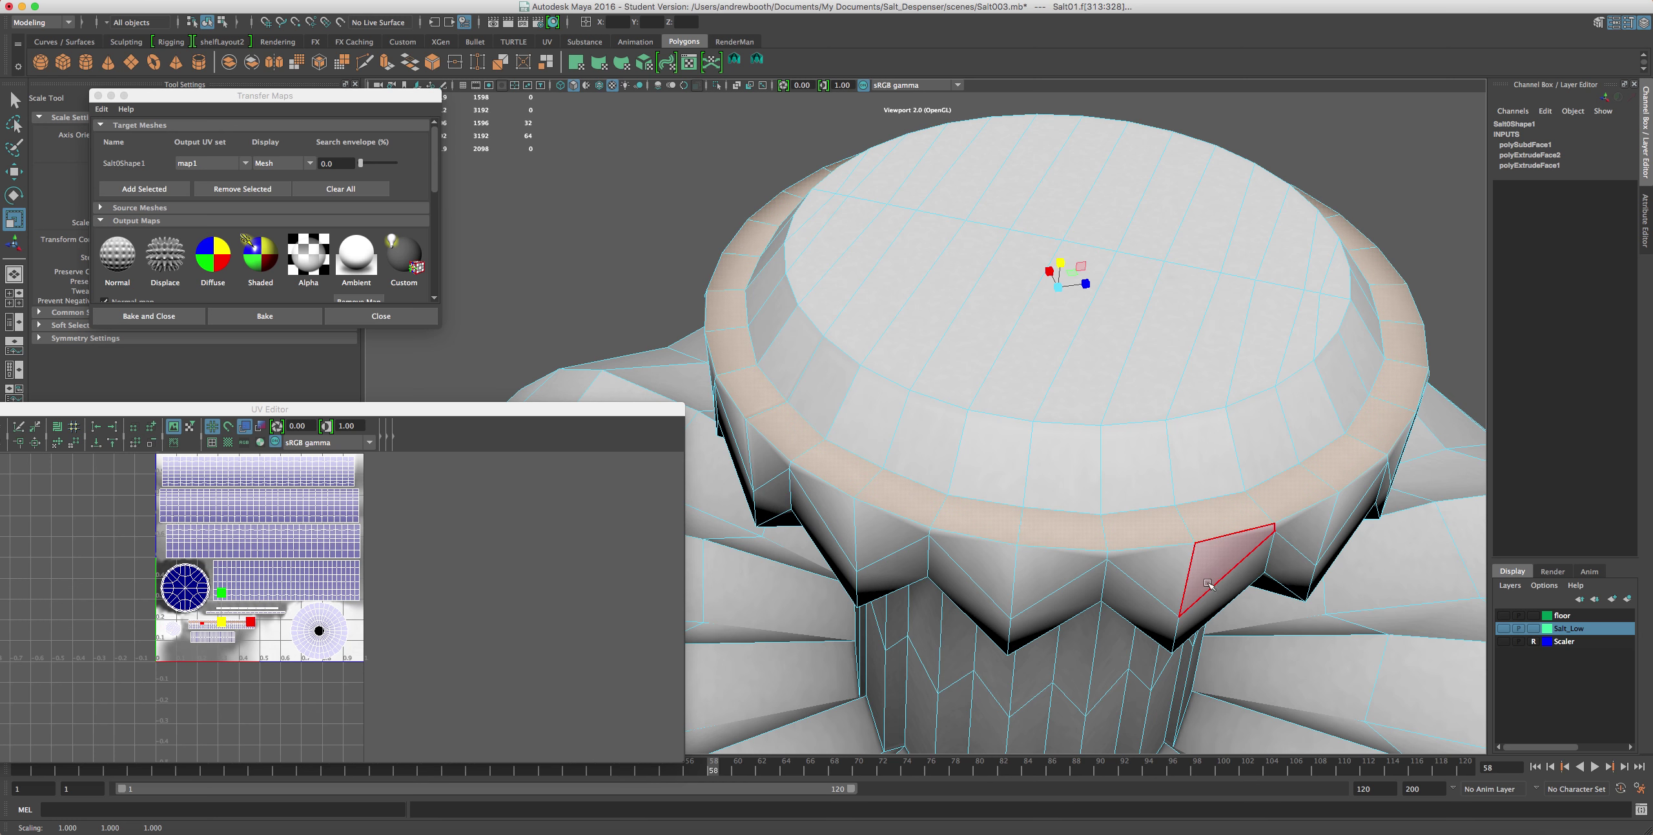
pyautogui.click(1152, 570)
pyautogui.keyDown('shift'); pyautogui.doubleClick(1089, 553); pyautogui.keyUp('shift')
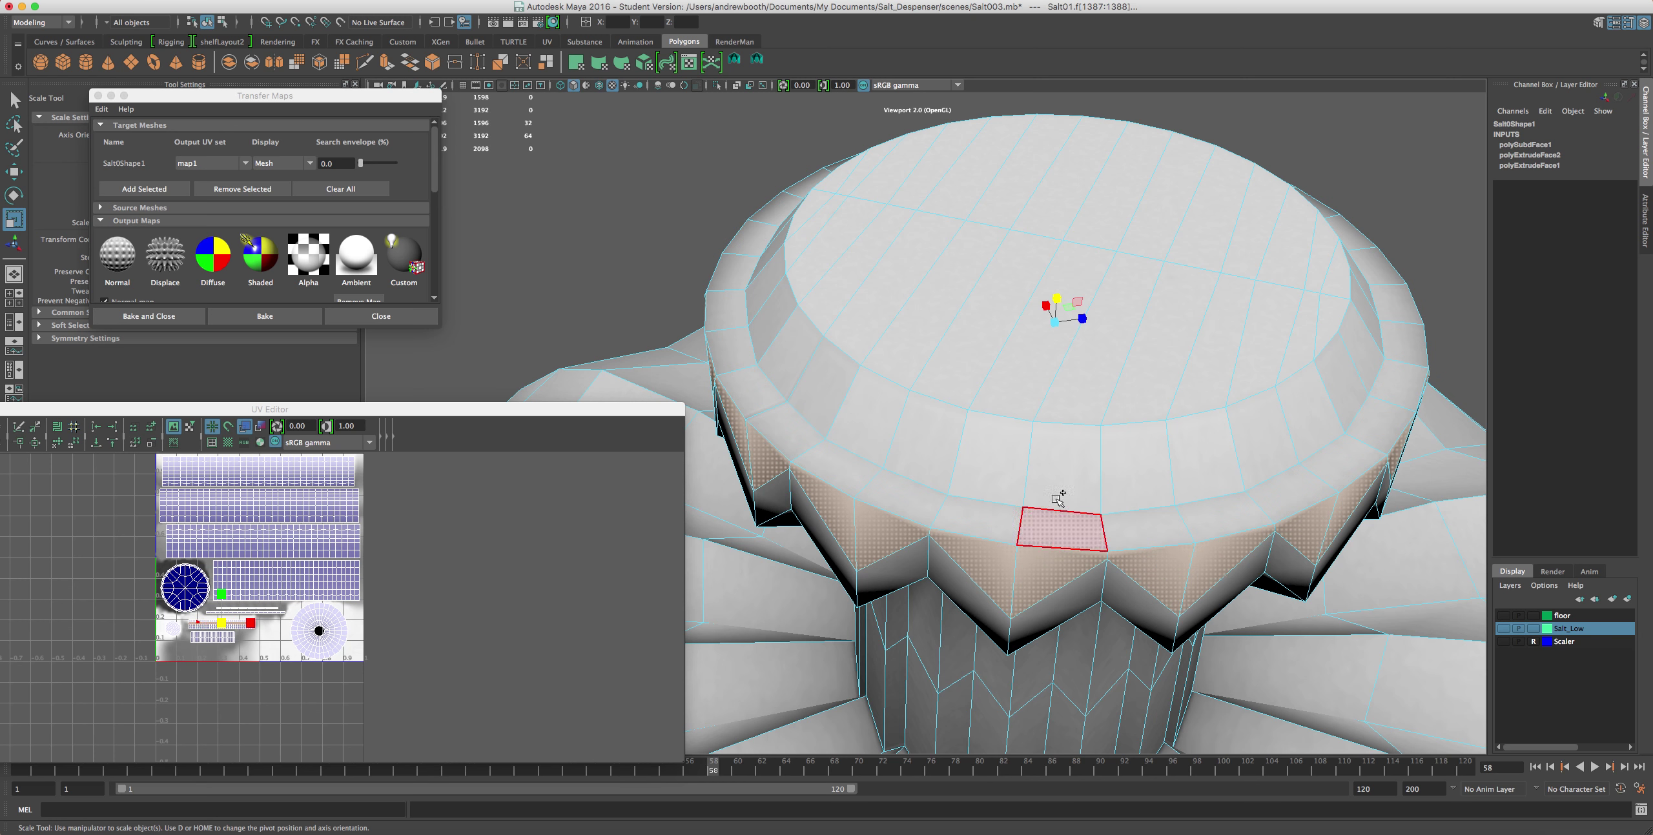
pyautogui.moveTo(1056, 300); pyautogui.dragTo(1019, 513)
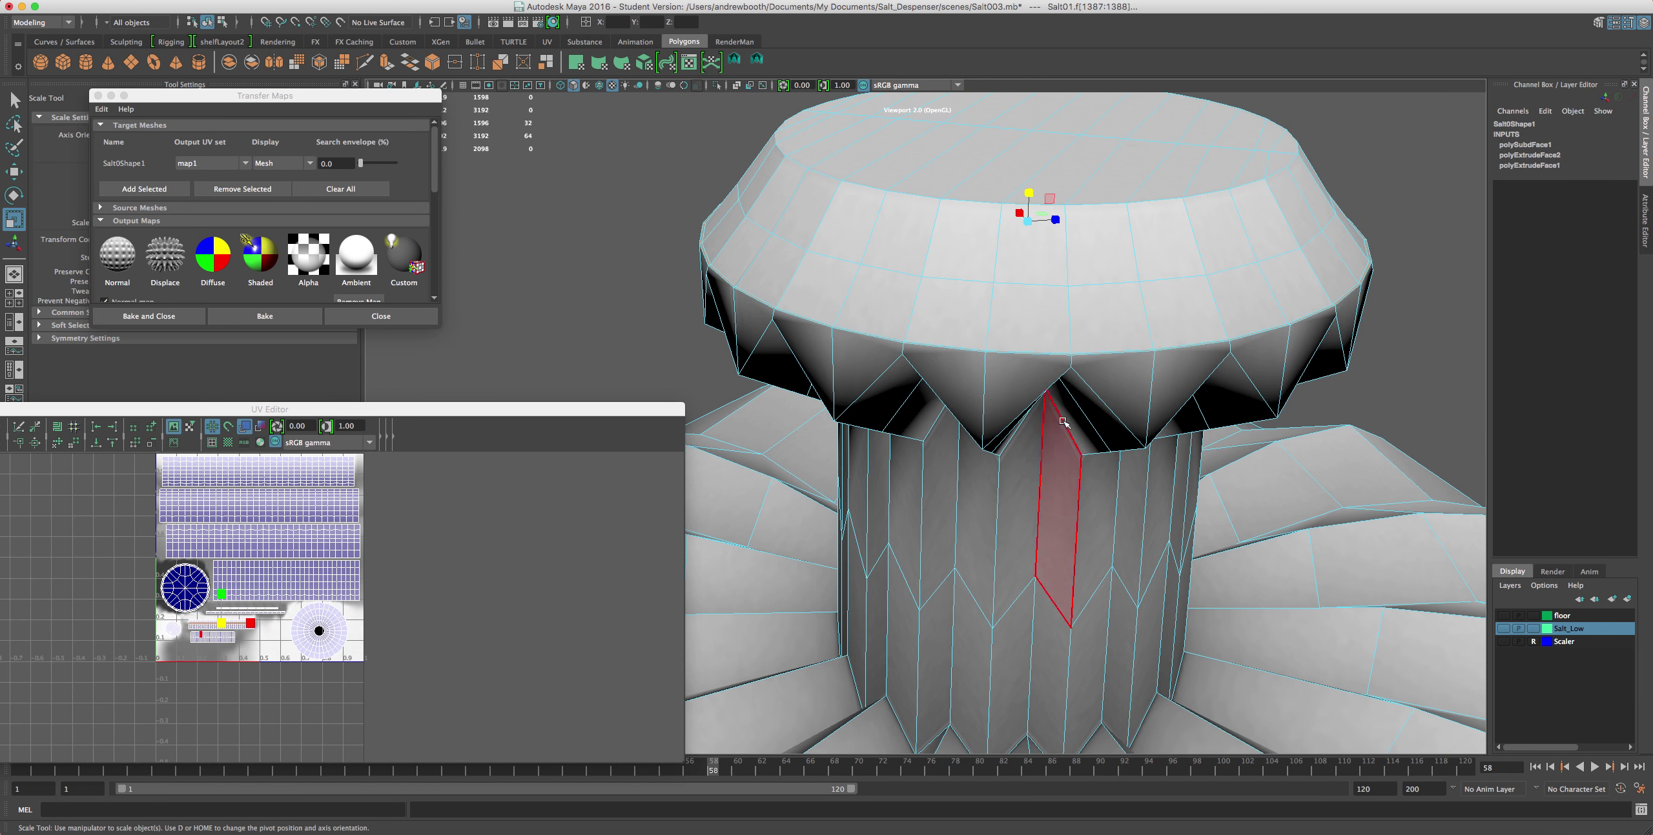
# - Level the two lowest rings of jagged faces around the knob's rim and underside by scaling each one vertically
pyautogui.doubleClick(1185, 369)
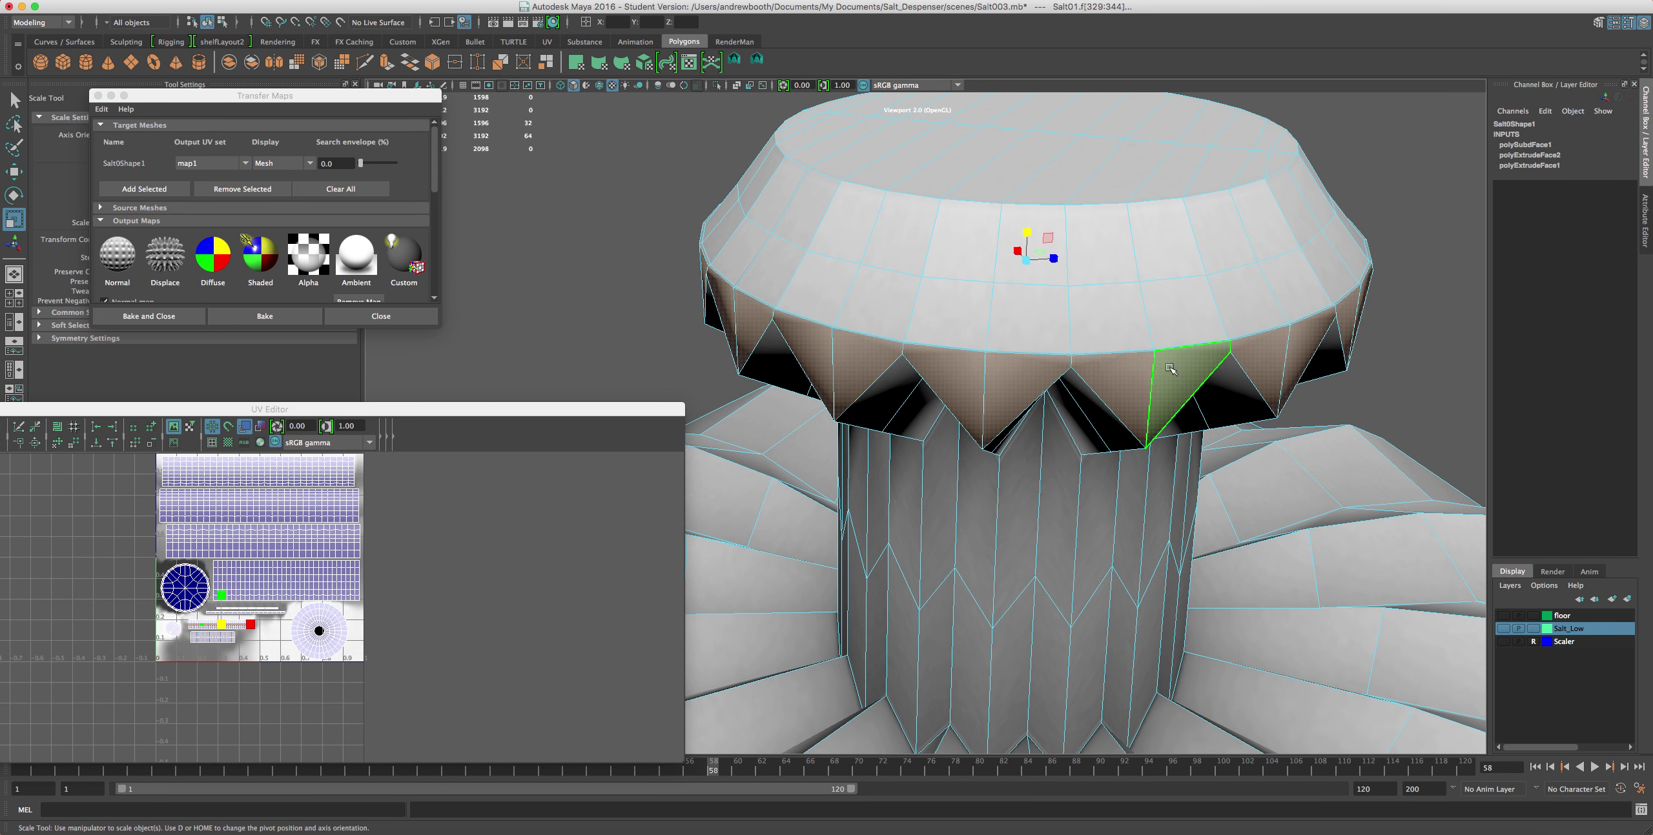
pyautogui.moveTo(1024, 237); pyautogui.dragTo(1027, 271)
pyautogui.keyDown('alt'); pyautogui.moveTo(1039, 394); pyautogui.dragTo(1029, 342); pyautogui.keyUp('alt')
pyautogui.keyDown('alt'); pyautogui.moveTo(1030, 343); pyautogui.dragTo(1018, 493, button='middle'); pyautogui.keyUp('alt')
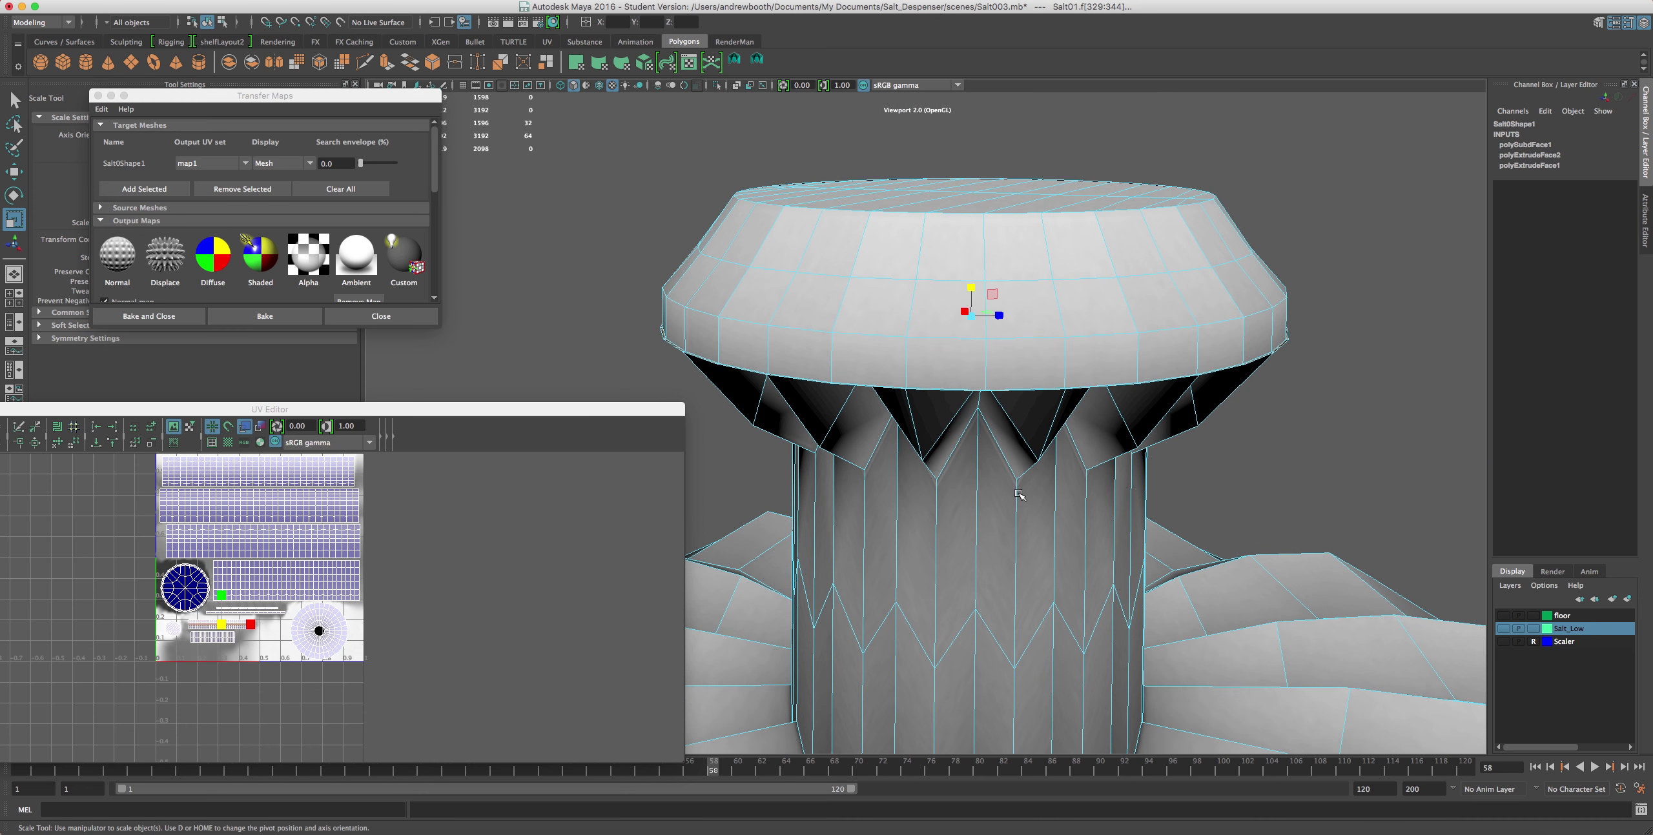
pyautogui.click(1140, 403)
pyautogui.keyDown('shift'); pyautogui.doubleClick(1076, 402); pyautogui.keyUp('shift')
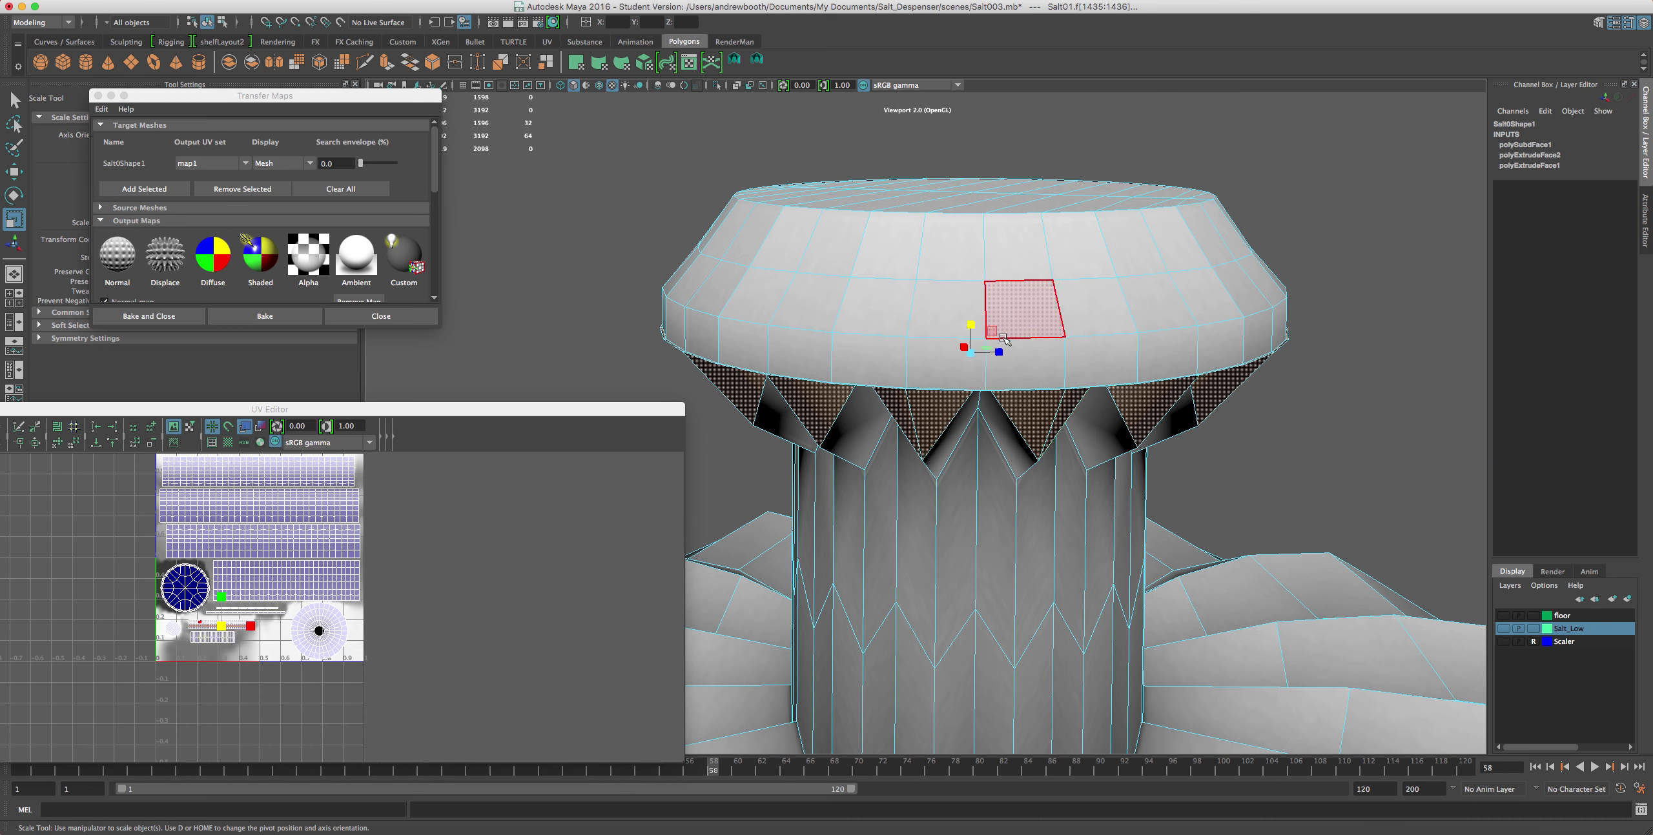
pyautogui.moveTo(947, 431); pyautogui.dragTo(948, 433)
pyautogui.hotkey('ctrl', 'z')
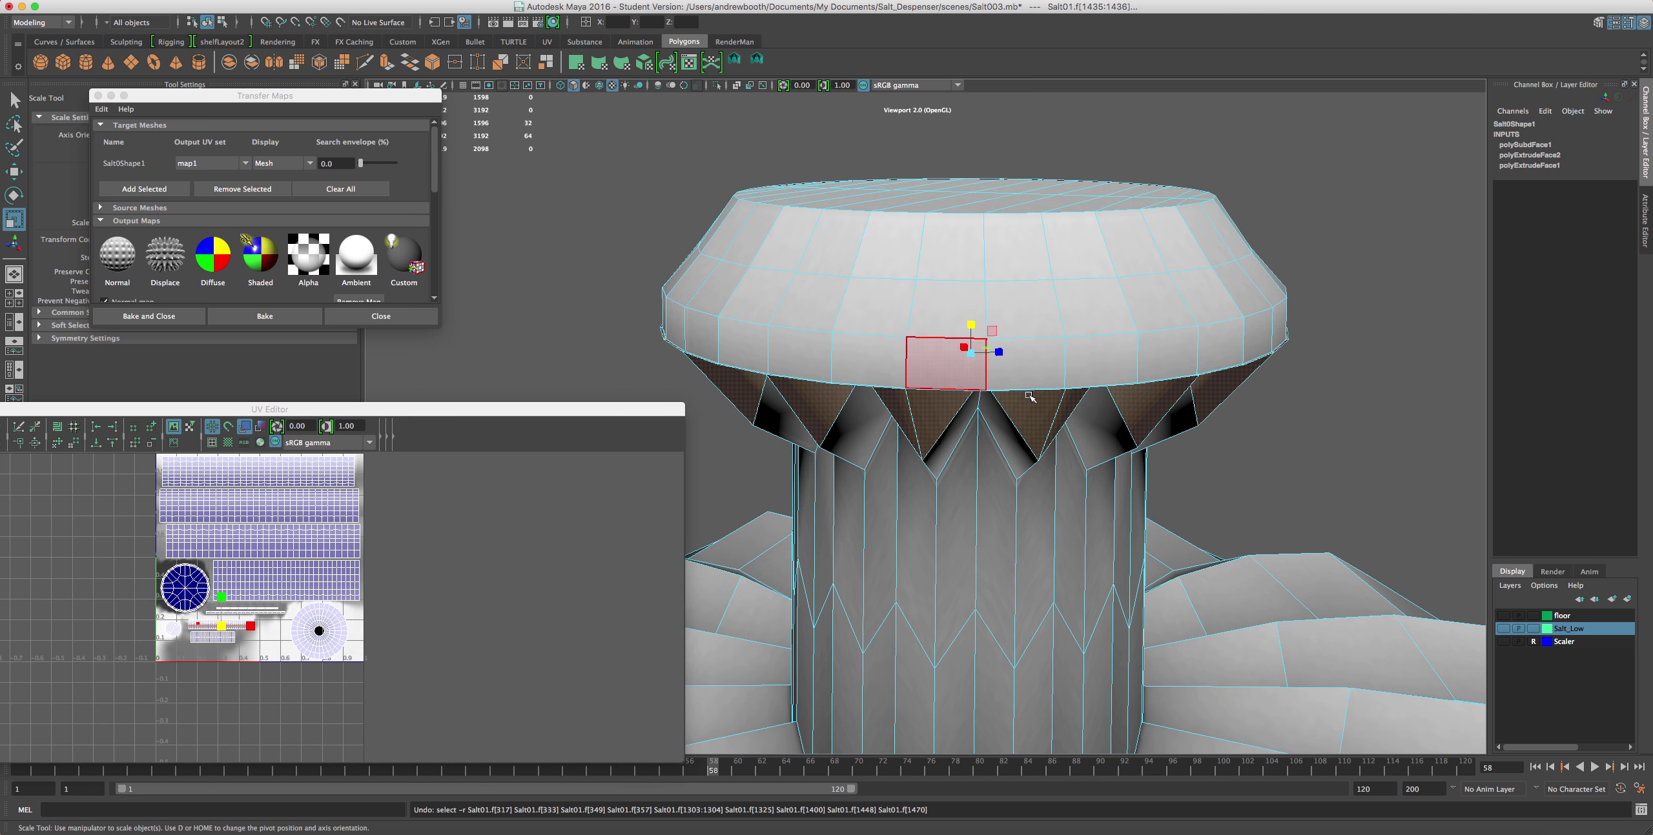
pyautogui.moveTo(970, 328); pyautogui.dragTo(969, 384)
pyautogui.keyDown('alt'); pyautogui.moveTo(970, 384); pyautogui.dragTo(962, 472, button='middle'); pyautogui.keyUp('alt')
pyautogui.scroll(-3, 962, 472)
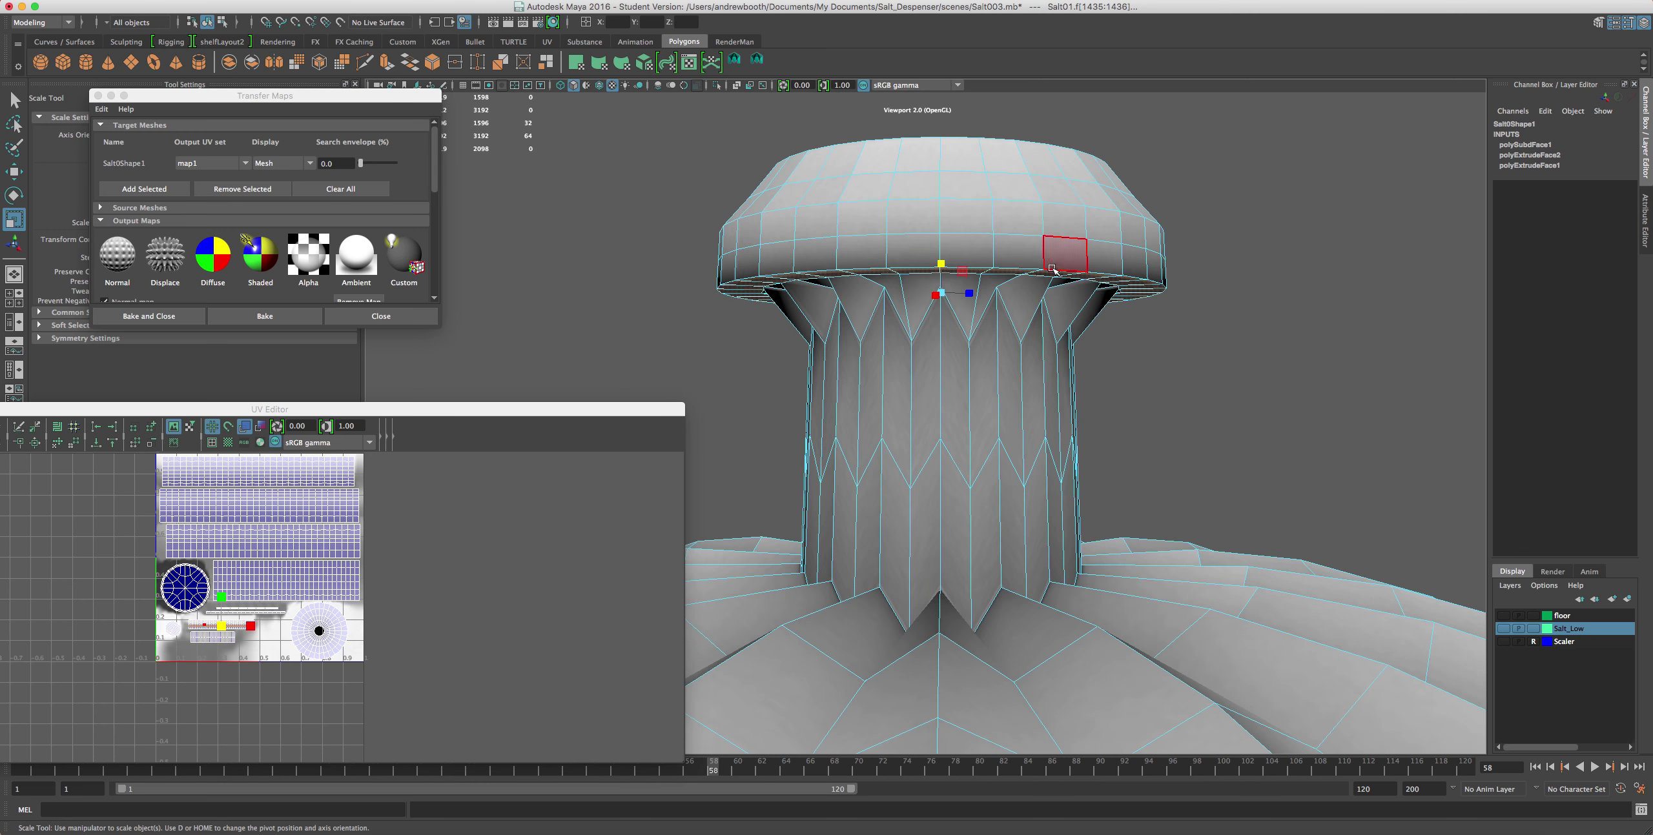
# - Select the ring of triangular faces where the knob meets the neck and flatten it by scaling vertically
pyautogui.click(1069, 301)
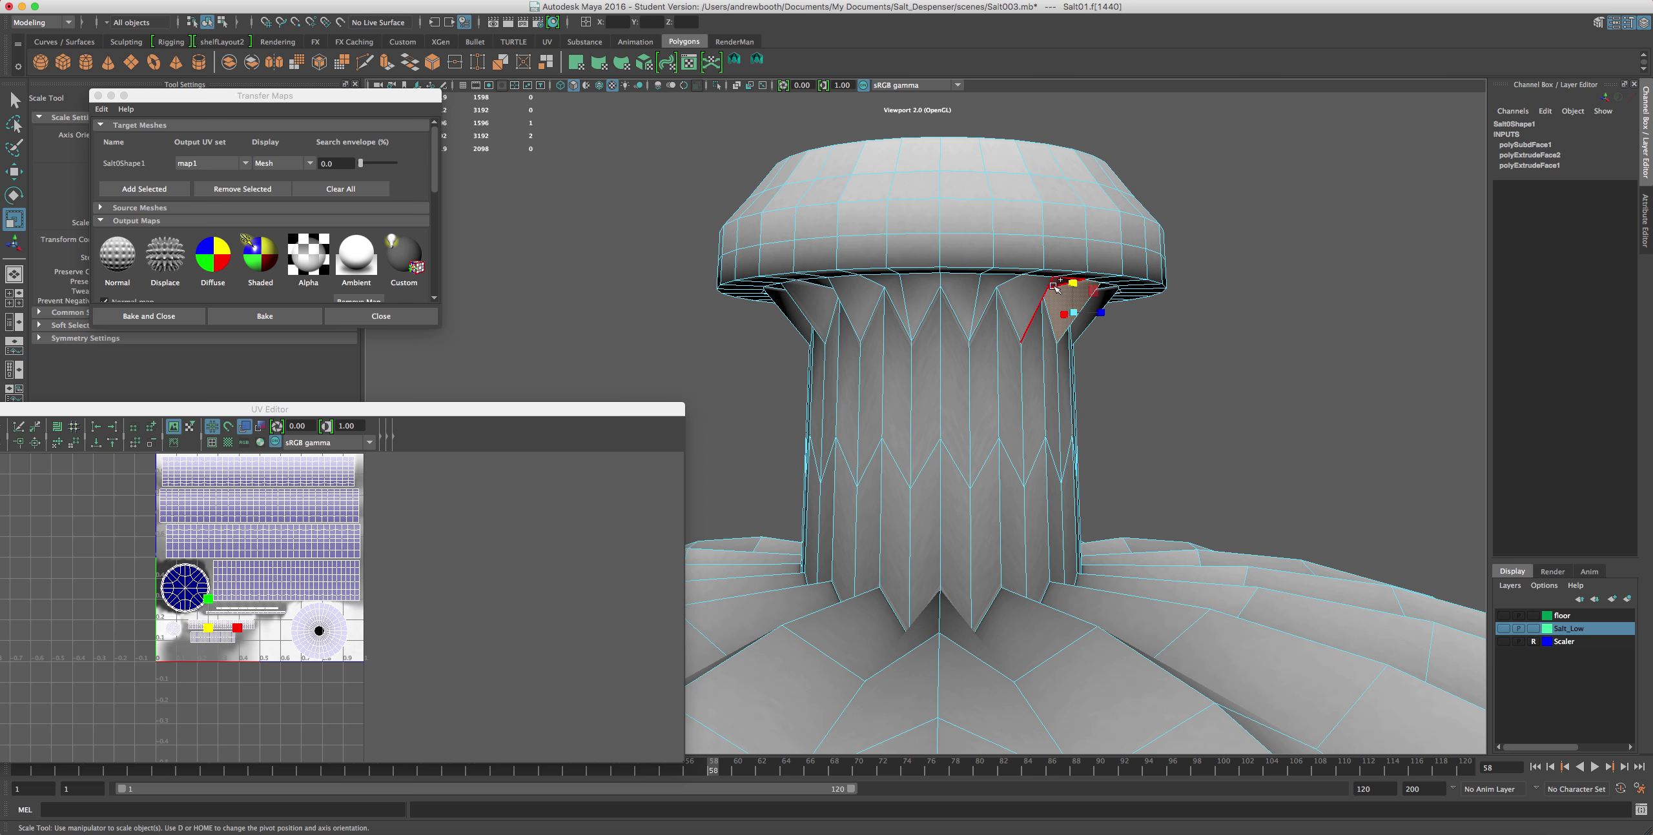
pyautogui.doubleClick(1039, 302)
pyautogui.moveTo(940, 288); pyautogui.dragTo(925, 316)
pyautogui.scroll(6, 925, 320)
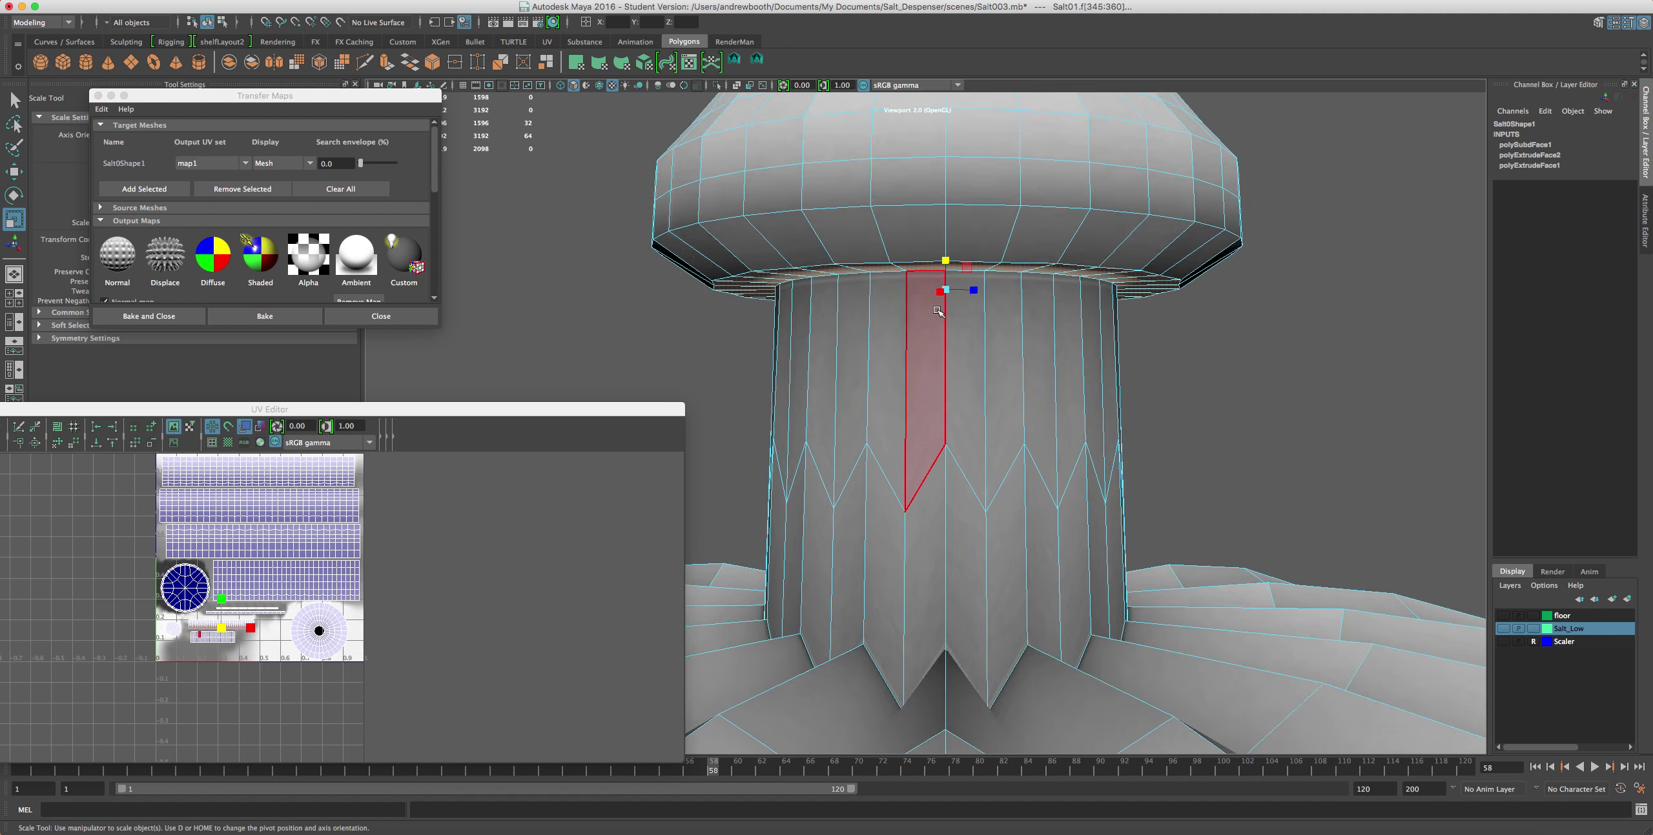
pyautogui.scroll(5, 280, 548)
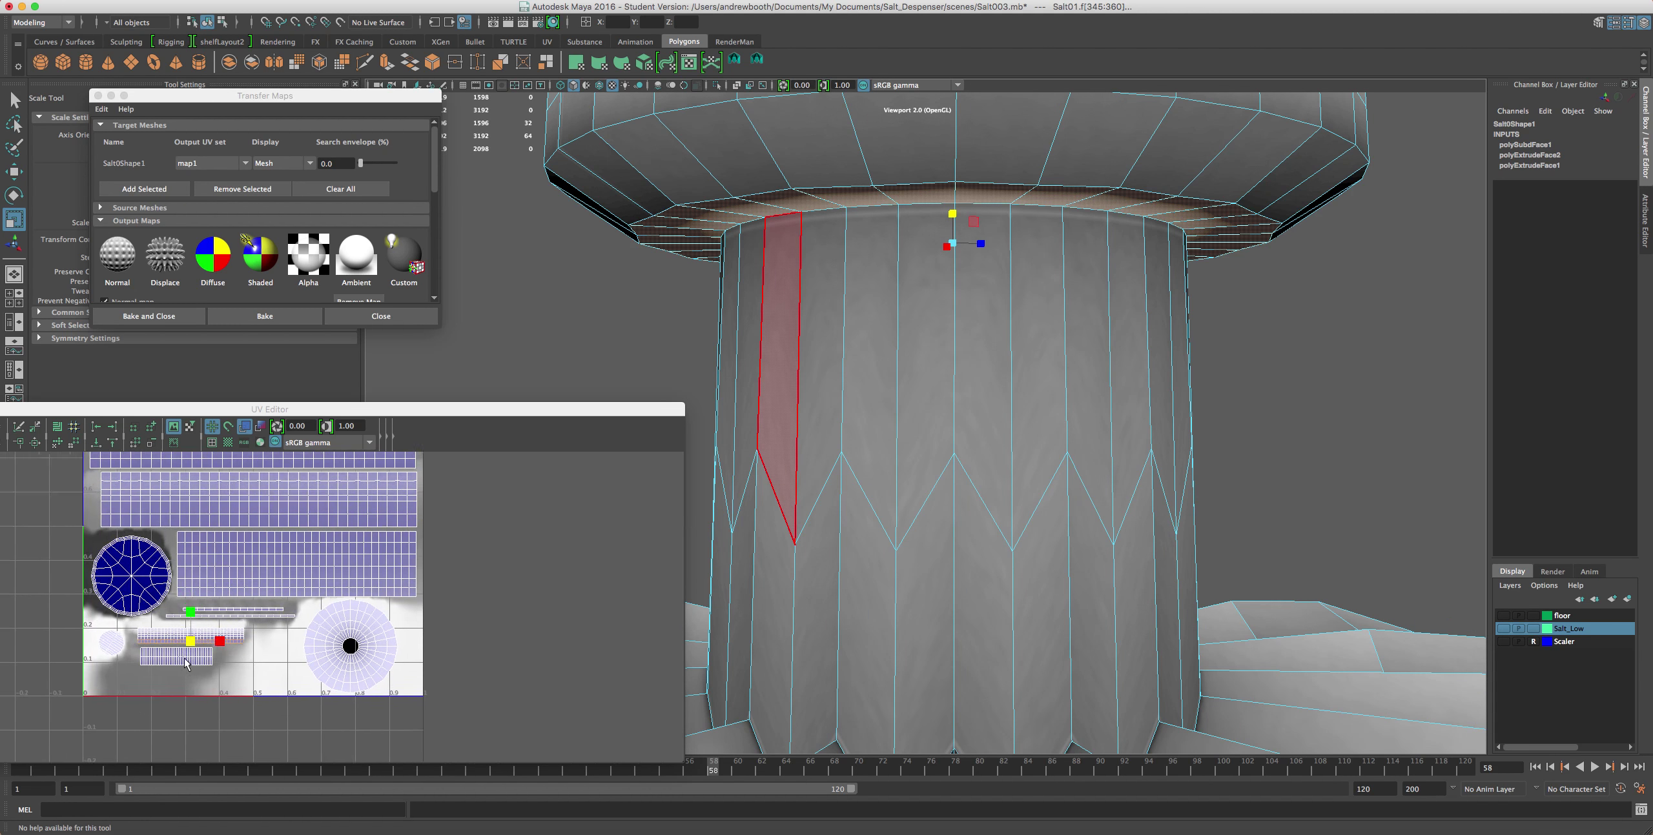
# - Switch to edge selection, select the edge loop around the knob's lower side and move it slightly downward
pyautogui.keyDown('alt'); pyautogui.moveTo(217, 604); pyautogui.dragTo(432, 581, button='middle'); pyautogui.keyUp('alt')
pyautogui.scroll(3, 559, 481)
pyautogui.keyDown('alt'); pyautogui.moveTo(997, 199); pyautogui.dragTo(988, 271); pyautogui.keyUp('alt')
pyautogui.keyDown('alt'); pyautogui.moveTo(986, 393); pyautogui.dragTo(998, 239); pyautogui.keyUp('alt')
pyautogui.rightClick(992, 231)
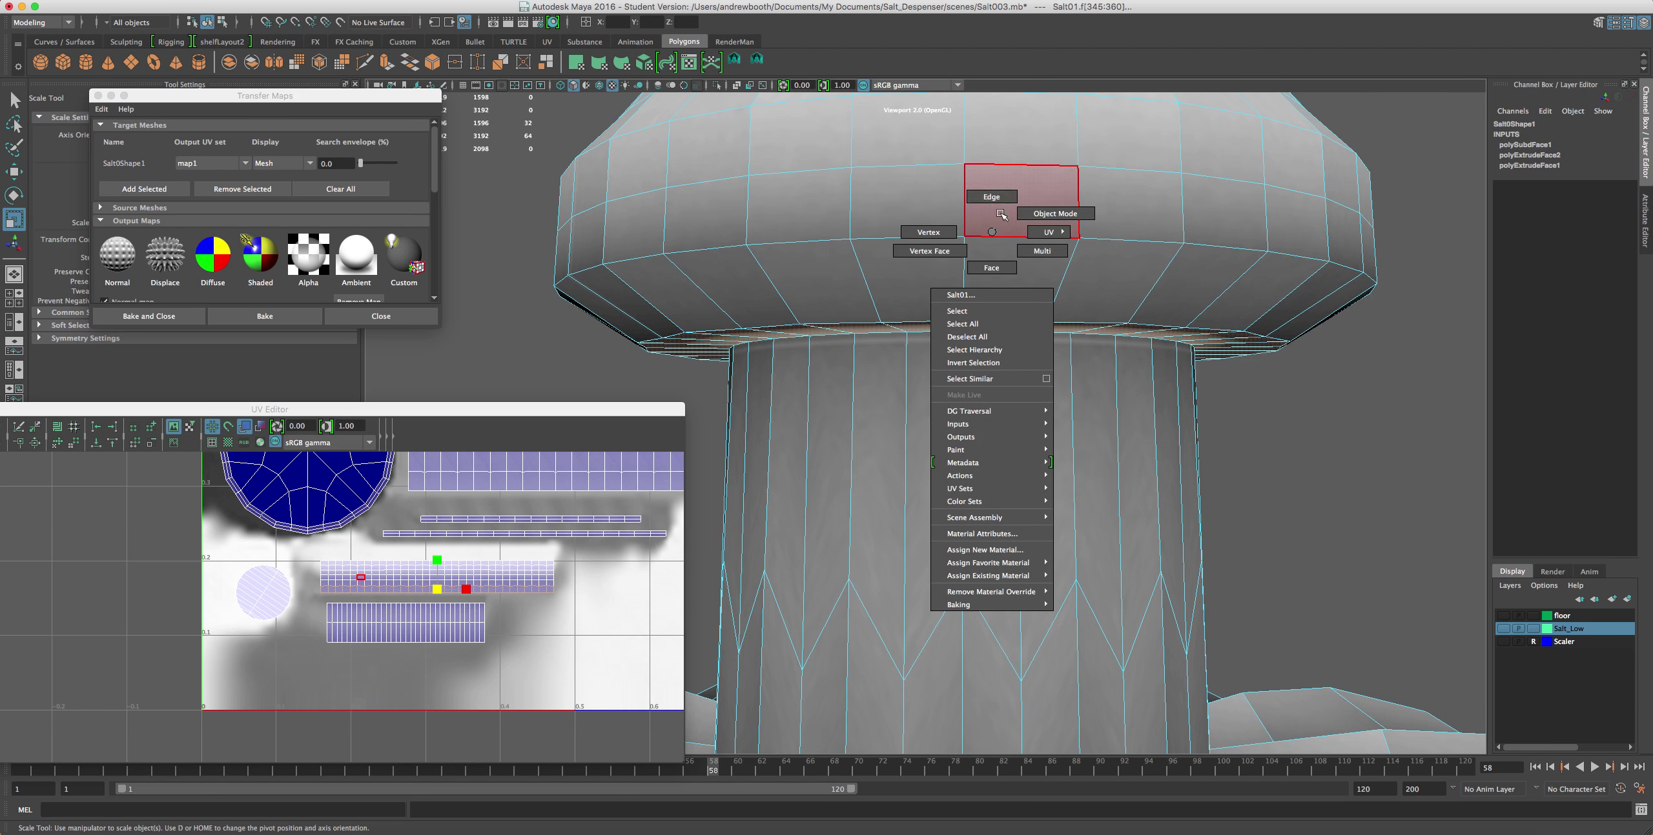
pyautogui.click(998, 200)
pyautogui.click(999, 222)
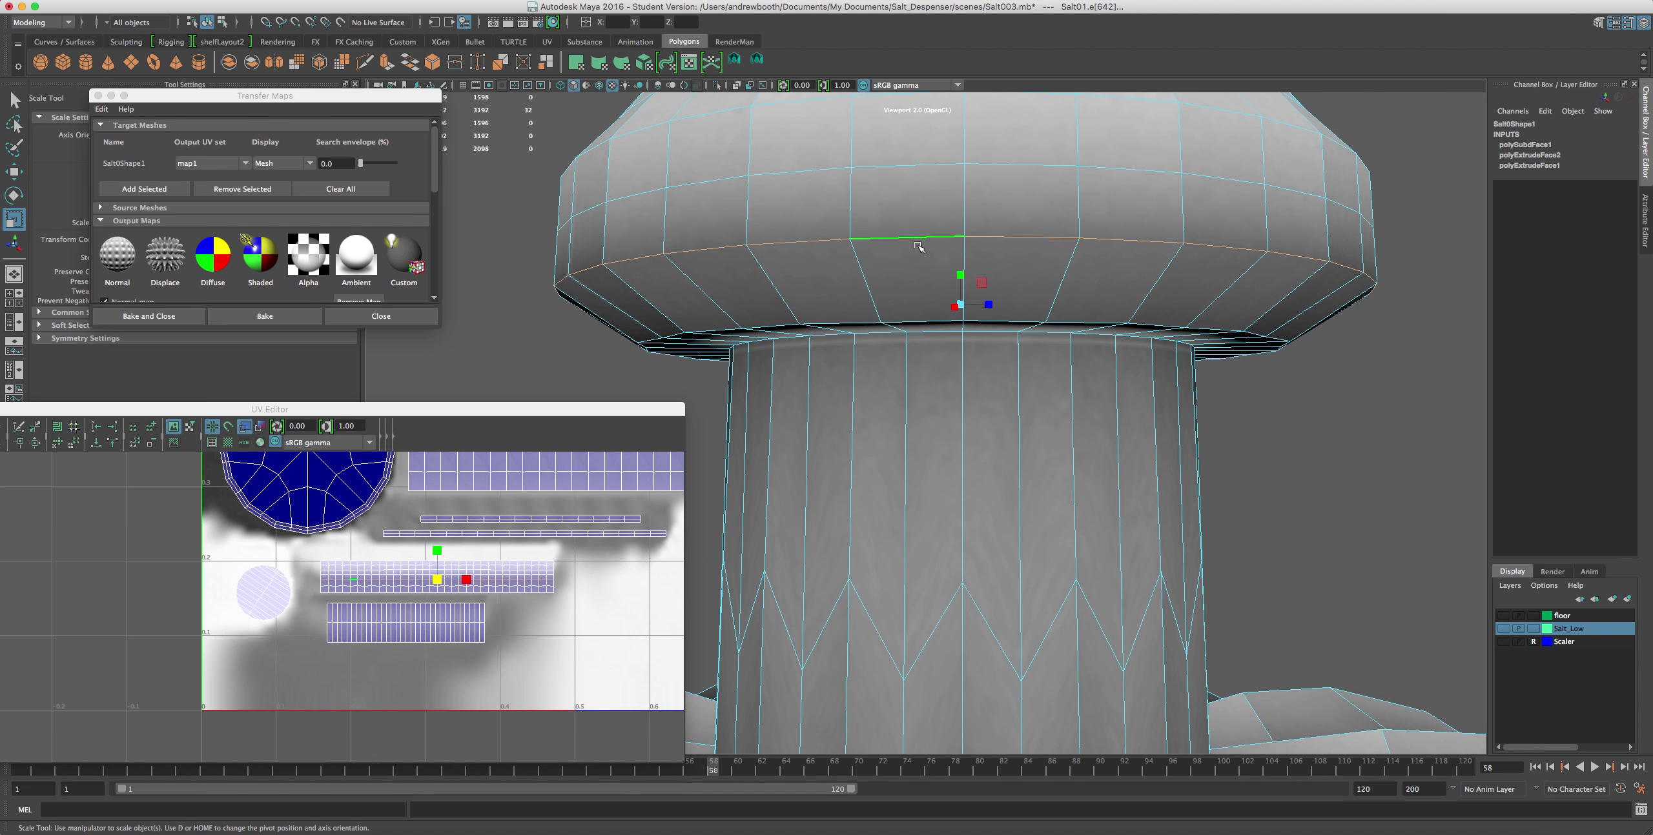
pyautogui.press('w')
pyautogui.moveTo(958, 268); pyautogui.dragTo(934, 325)
pyautogui.press('r')
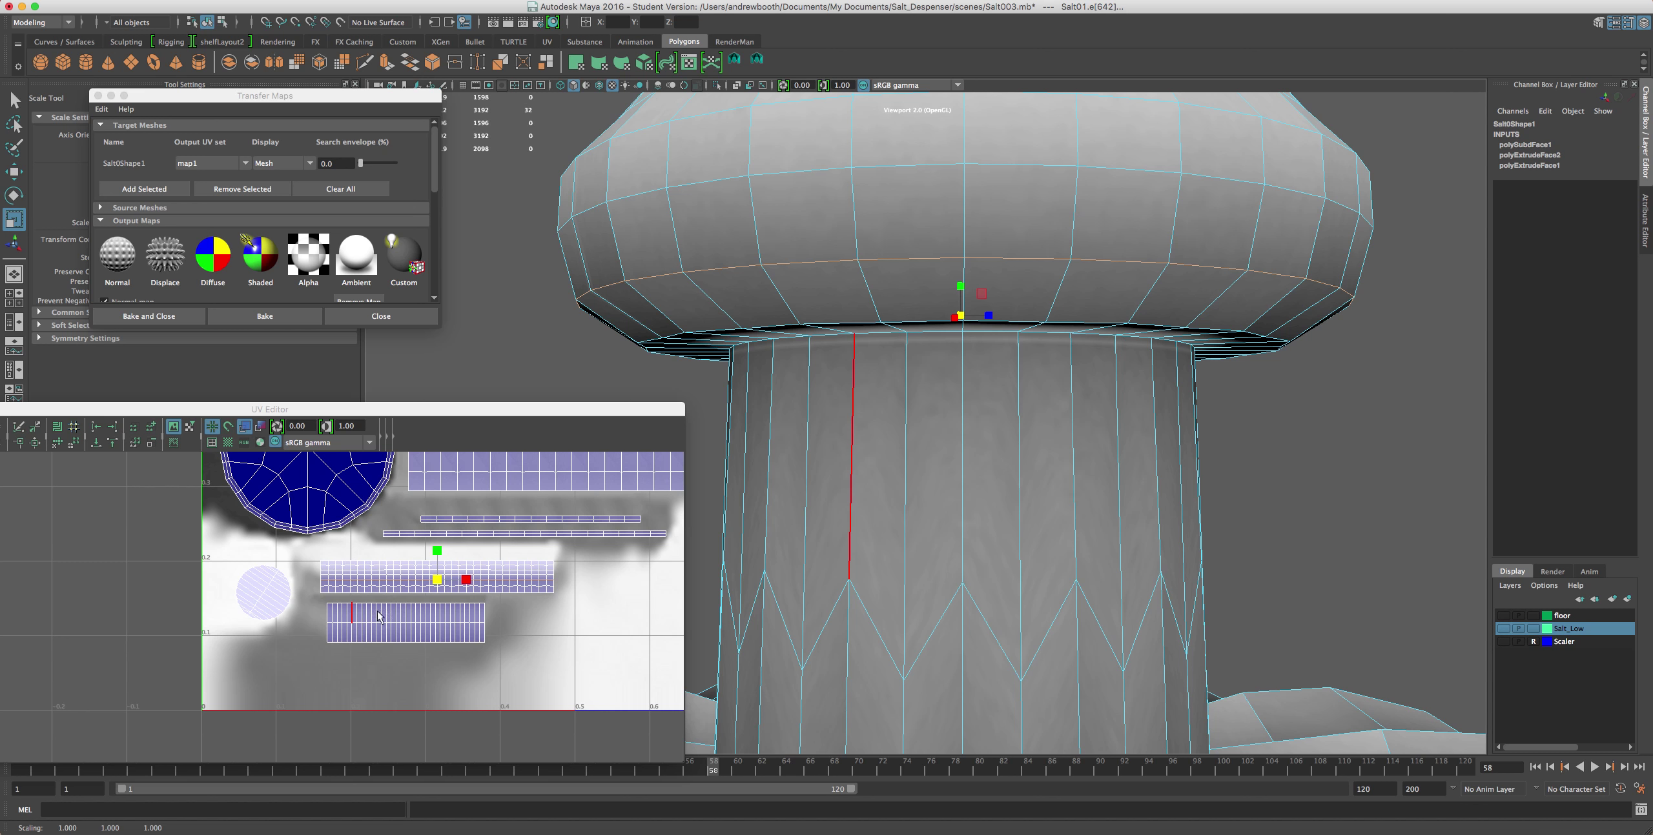
# - Select the edge loop just below the knob's flat cap and move it up about 4.9 units
pyautogui.keyDown('alt'); pyautogui.moveTo(847, 279); pyautogui.dragTo(841, 396, button='middle'); pyautogui.keyUp('alt')
pyautogui.doubleClick(1091, 401)
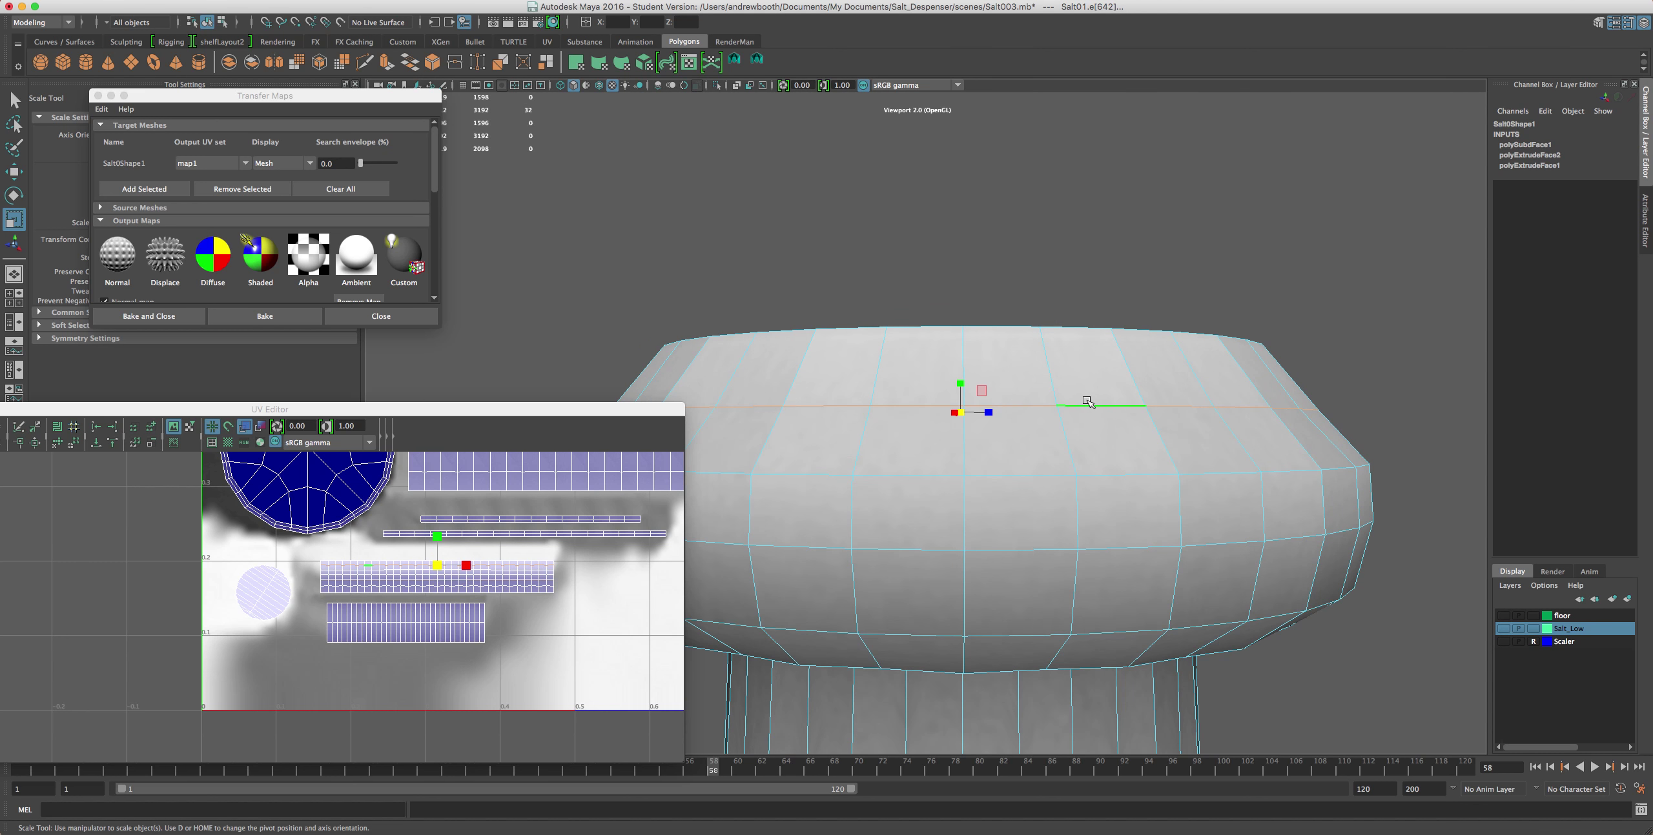
pyautogui.press('w')
pyautogui.moveTo(957, 388); pyautogui.dragTo(957, 368)
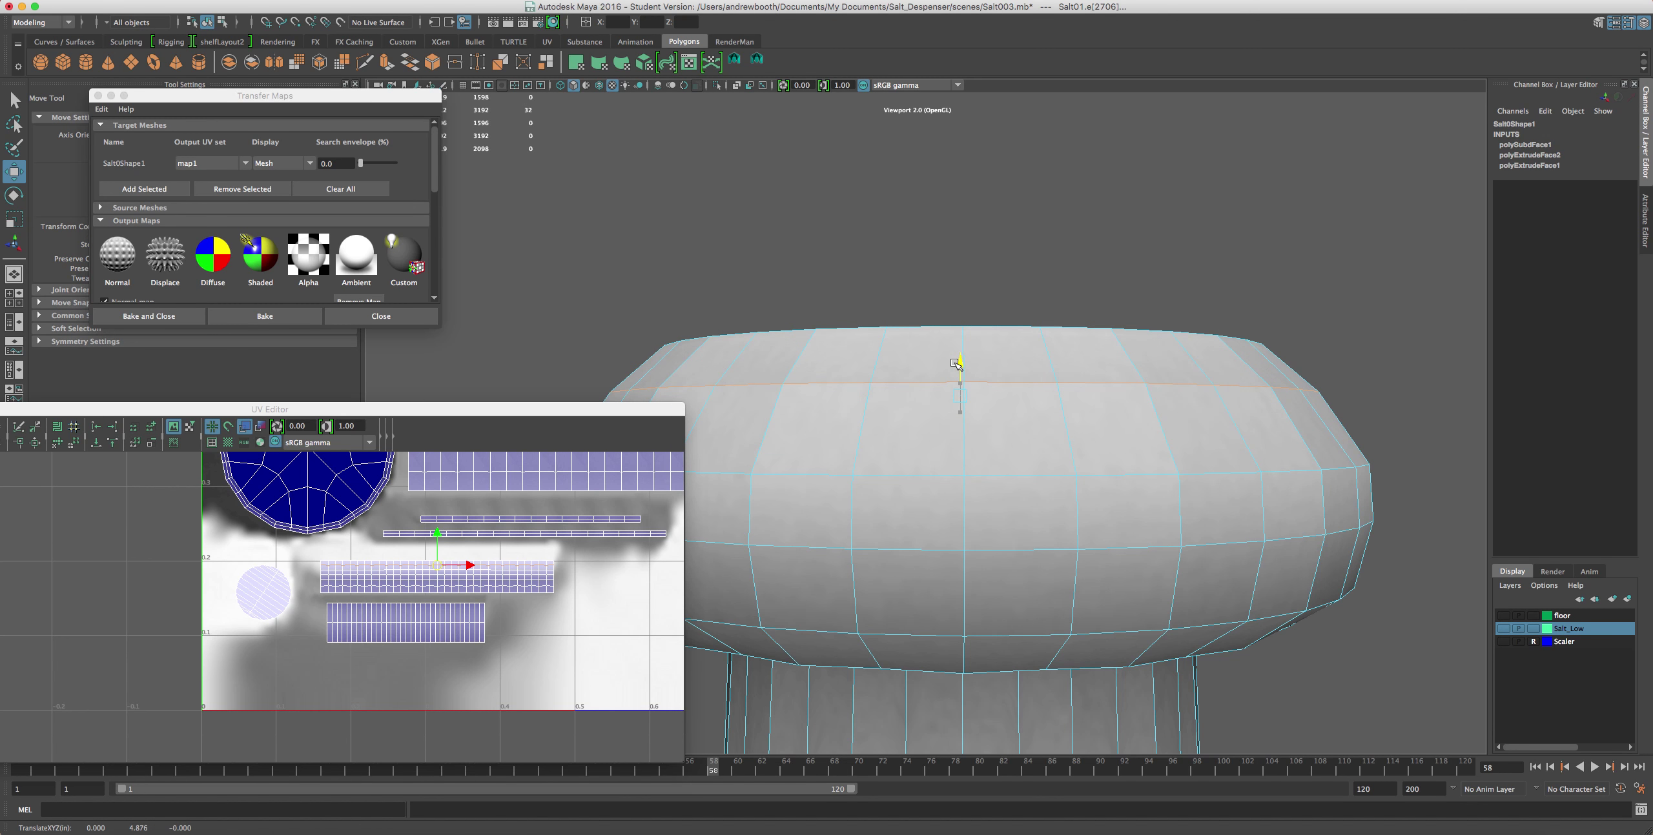
# - Select the edge loop around the knob's upper side and move it up about 4.8 units
pyautogui.doubleClick(958, 475)
pyautogui.moveTo(962, 439); pyautogui.dragTo(959, 432)
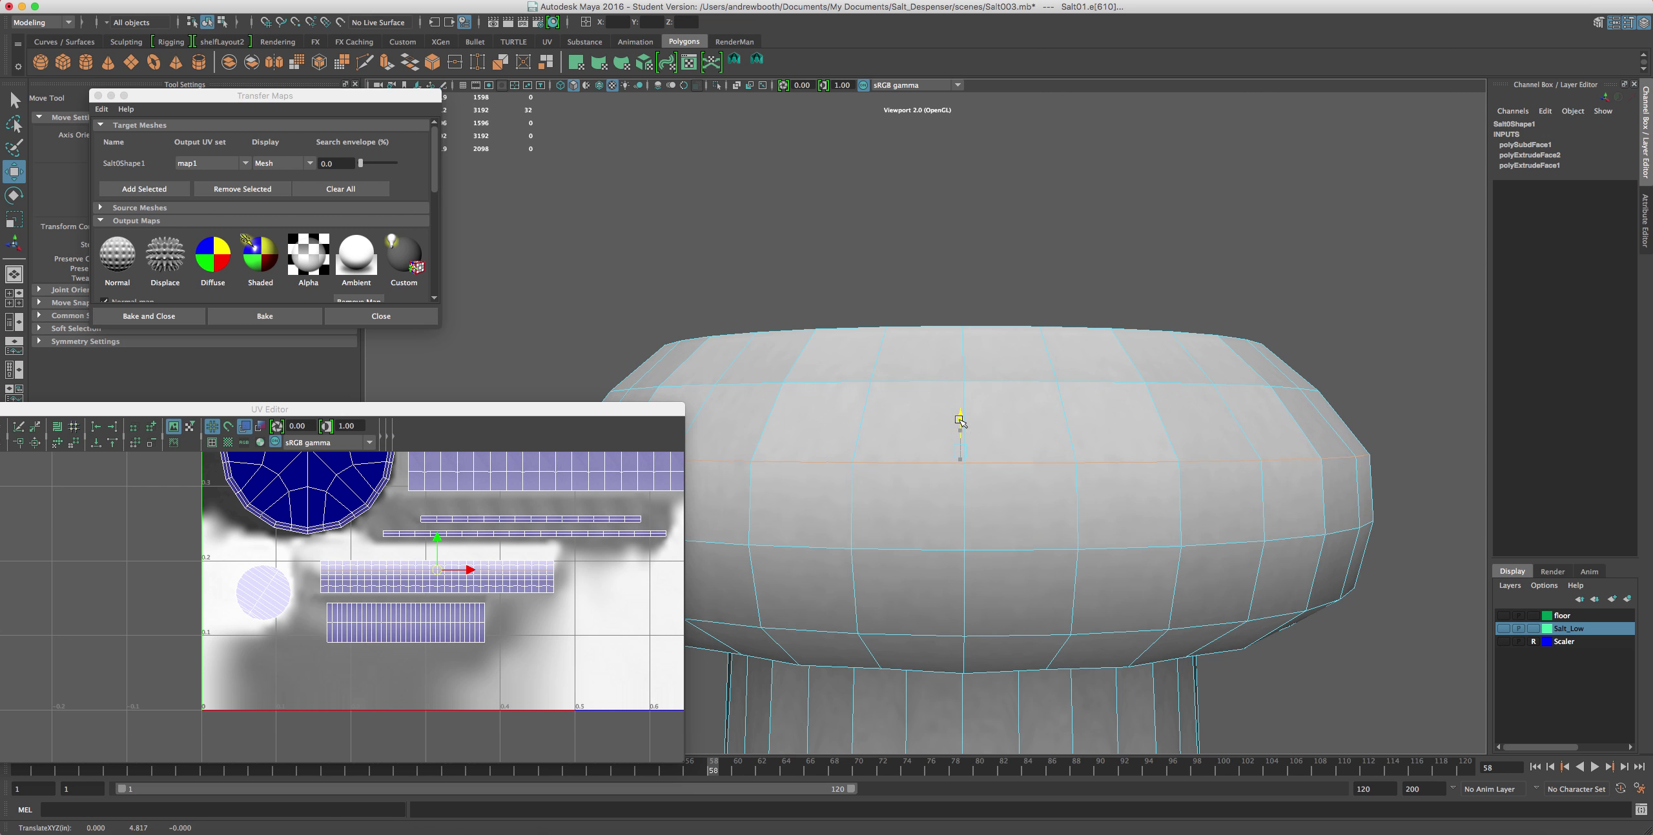
pyautogui.press('r')
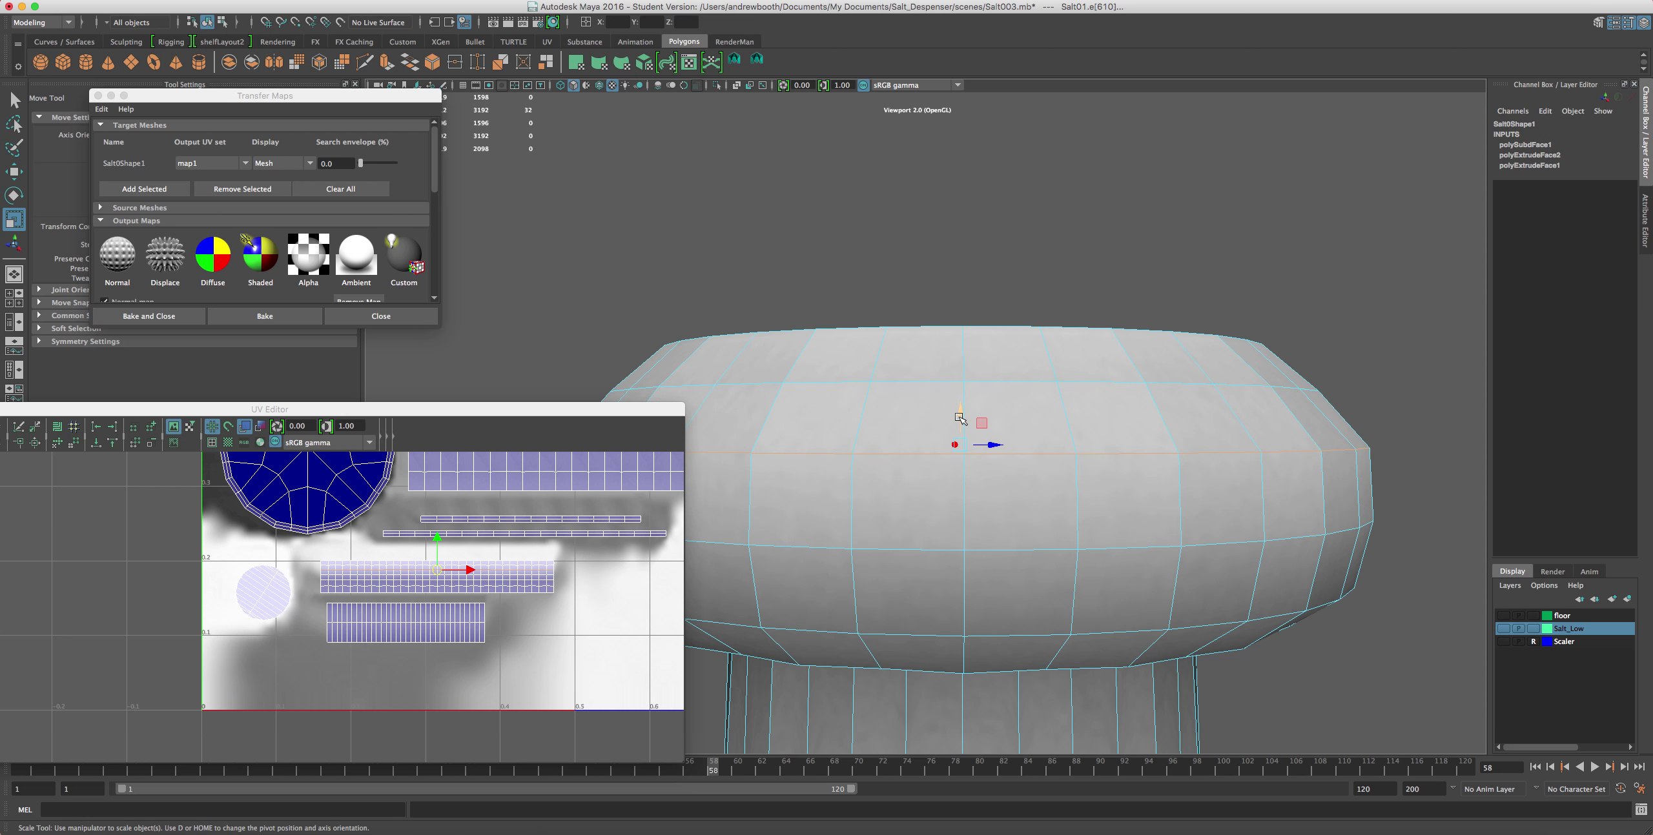
pyautogui.moveTo(962, 444); pyautogui.dragTo(964, 446)
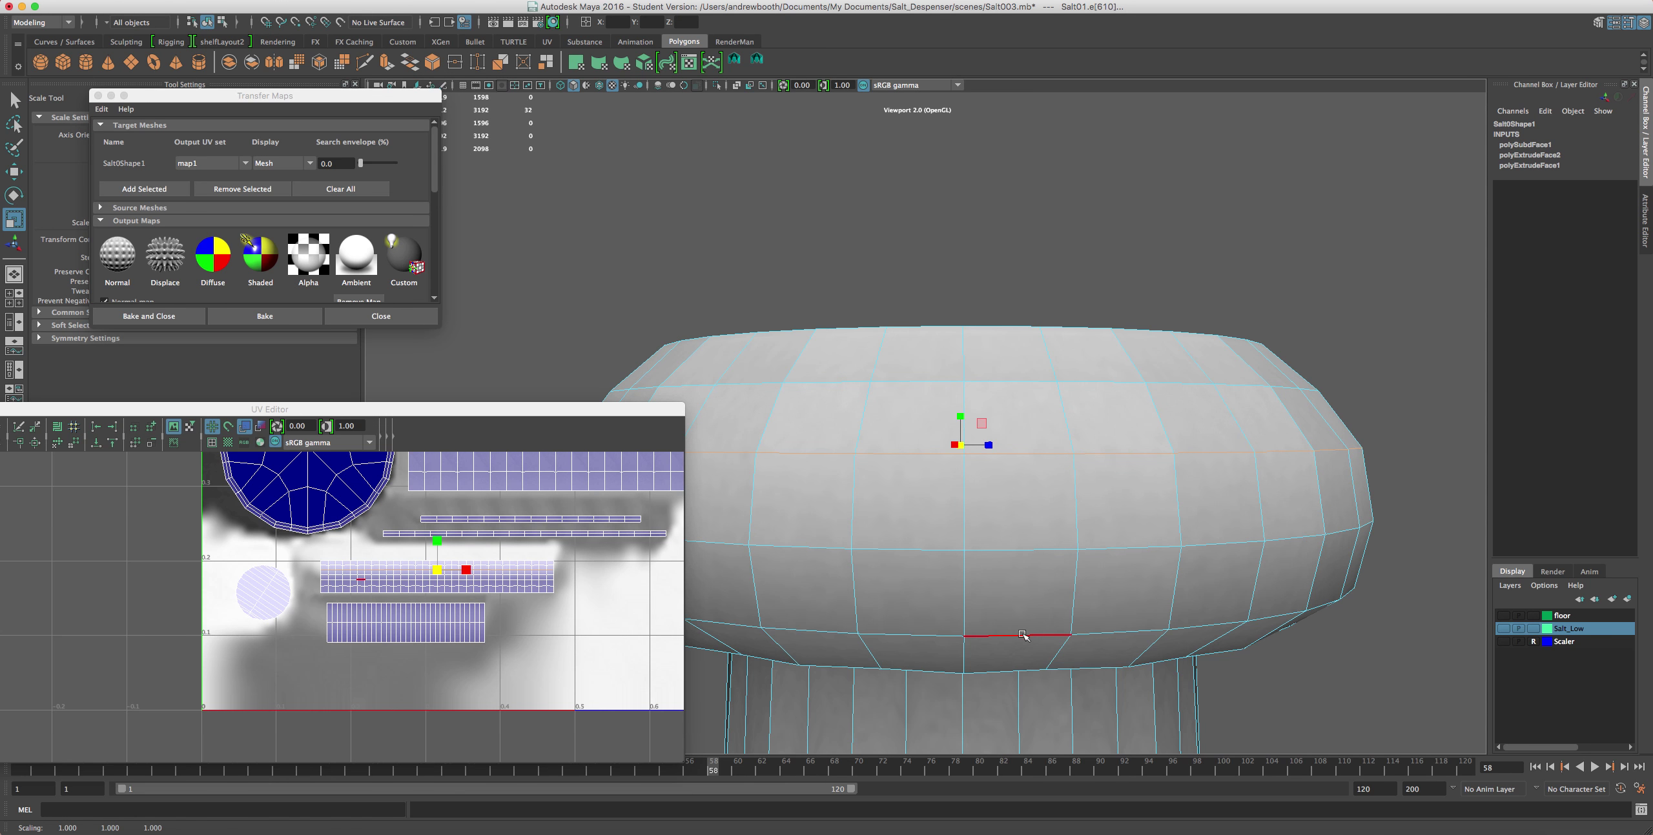
# - Select the edge loop around the rim of the knob's flat cap and bevel it
pyautogui.scroll(-5, 1046, 575)
pyautogui.scroll(10, 1044, 539)
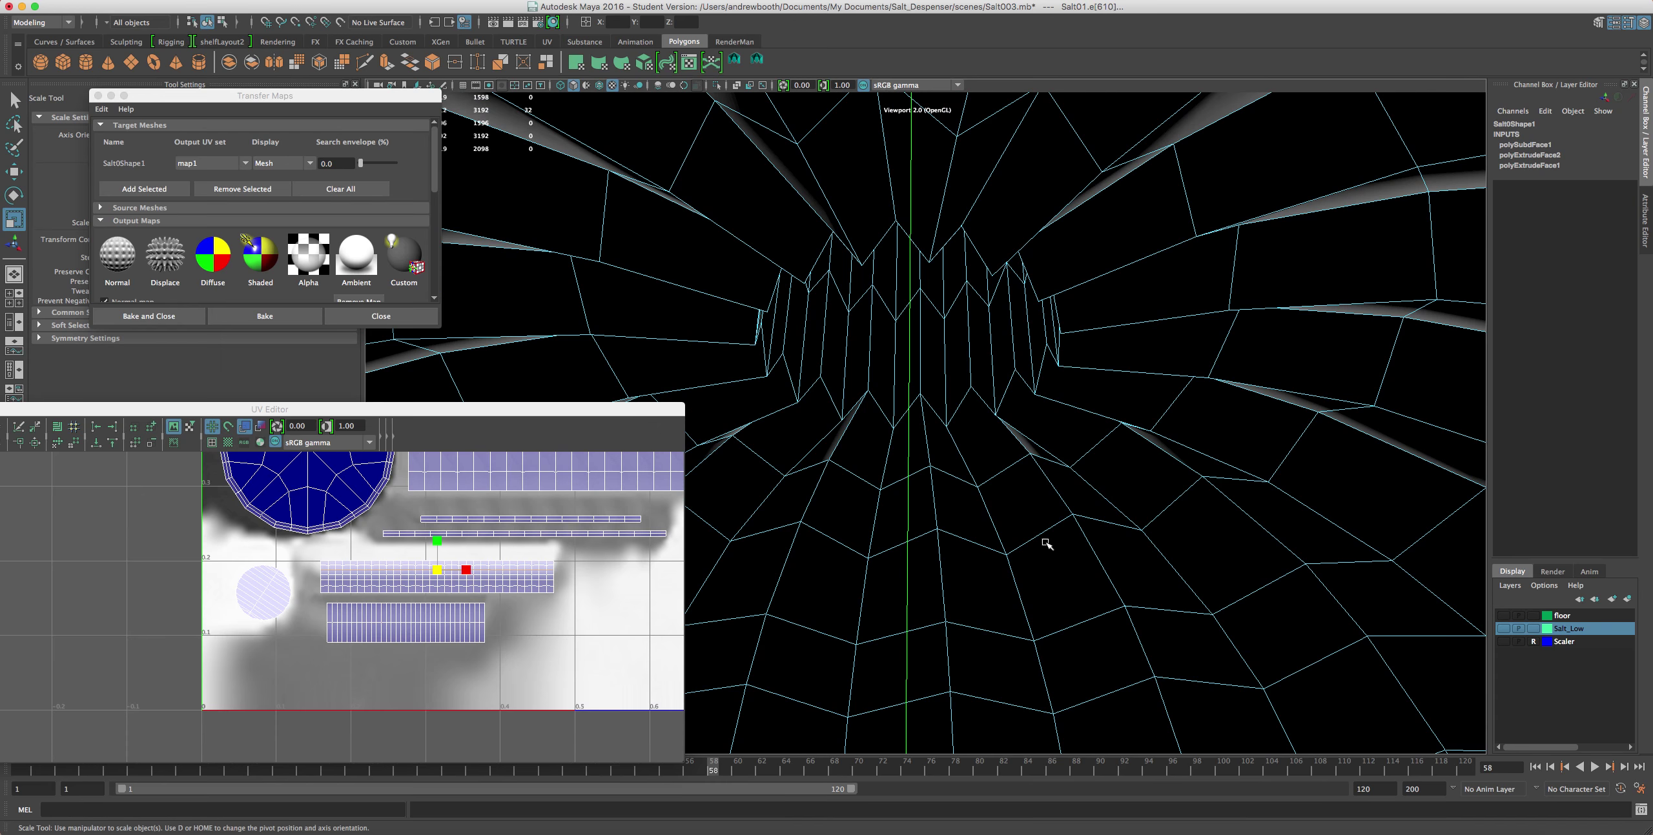
pyautogui.scroll(-6, 1038, 546)
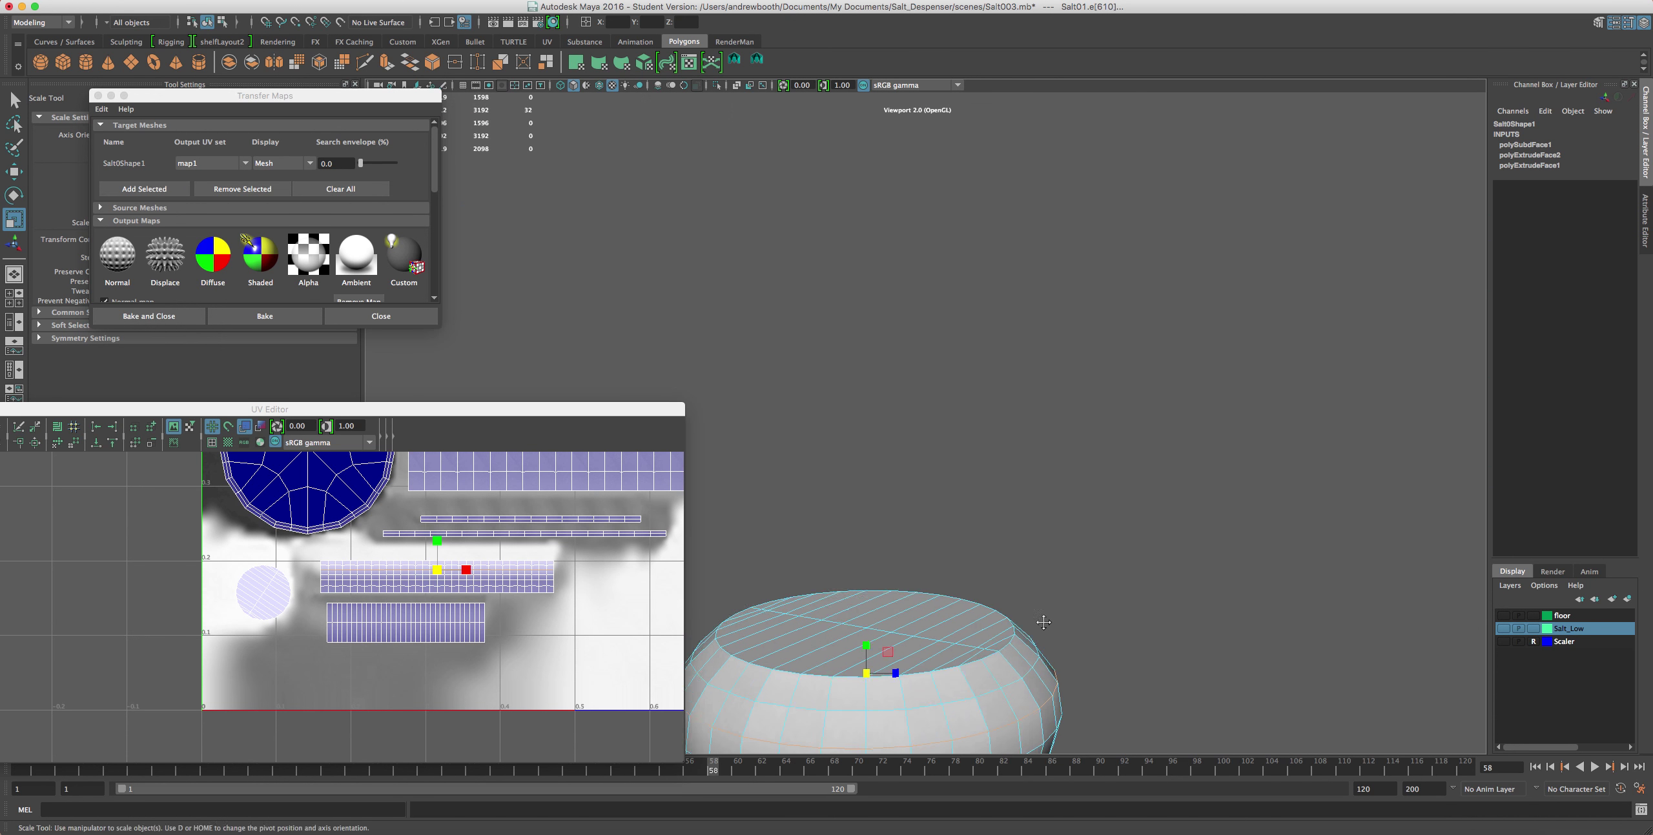
pyautogui.scroll(6, 1115, 541)
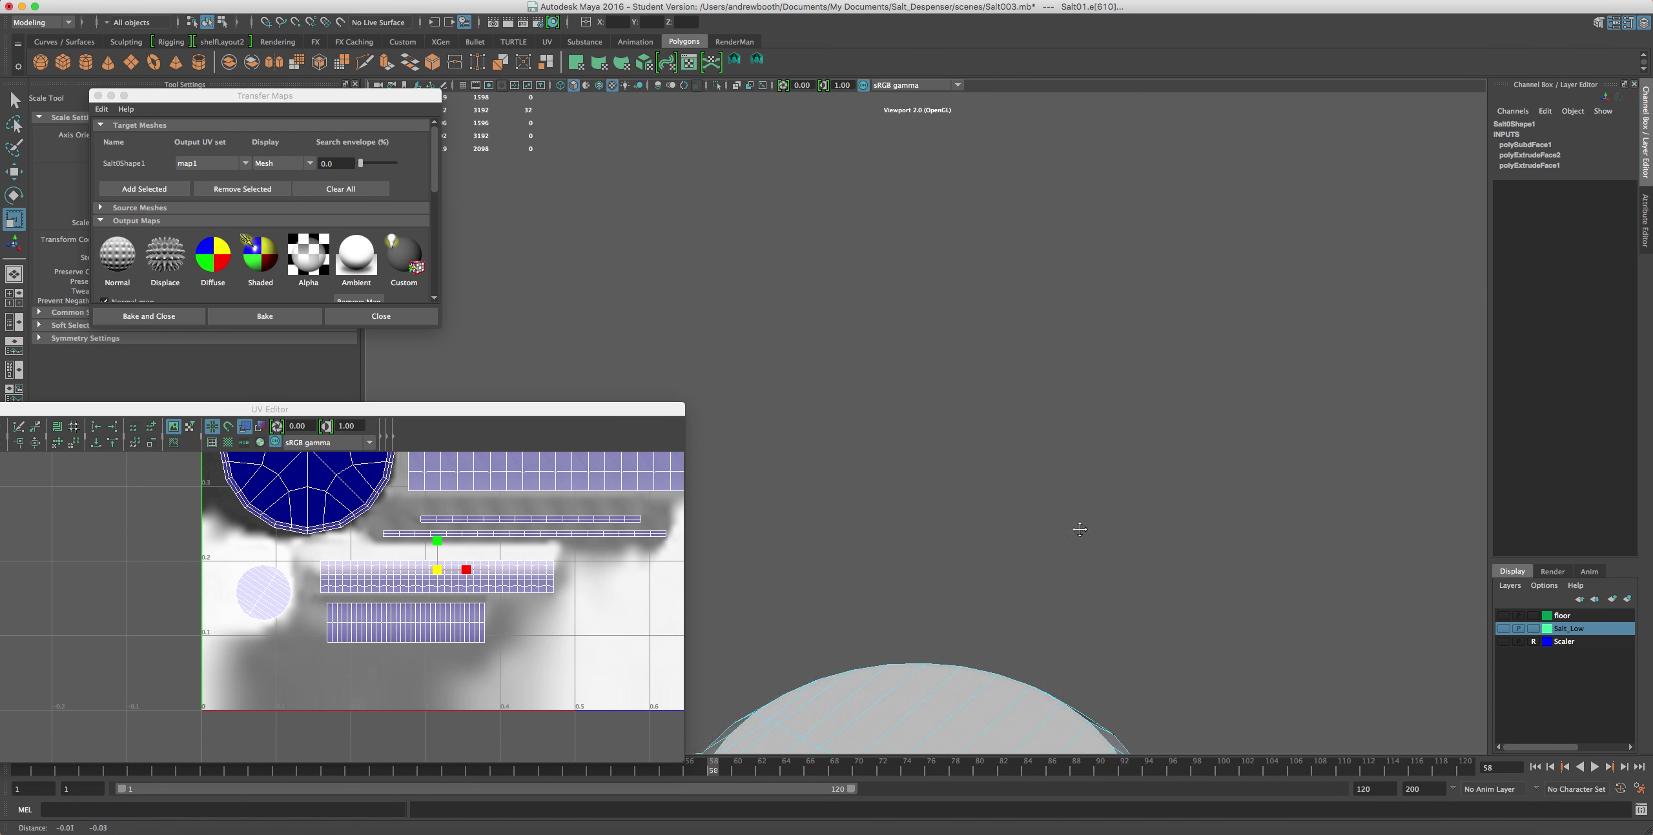
pyautogui.scroll(-3, 1078, 523)
pyautogui.doubleClick(1034, 600)
pyautogui.click(718, 2)
pyautogui.moveTo(443, 2)
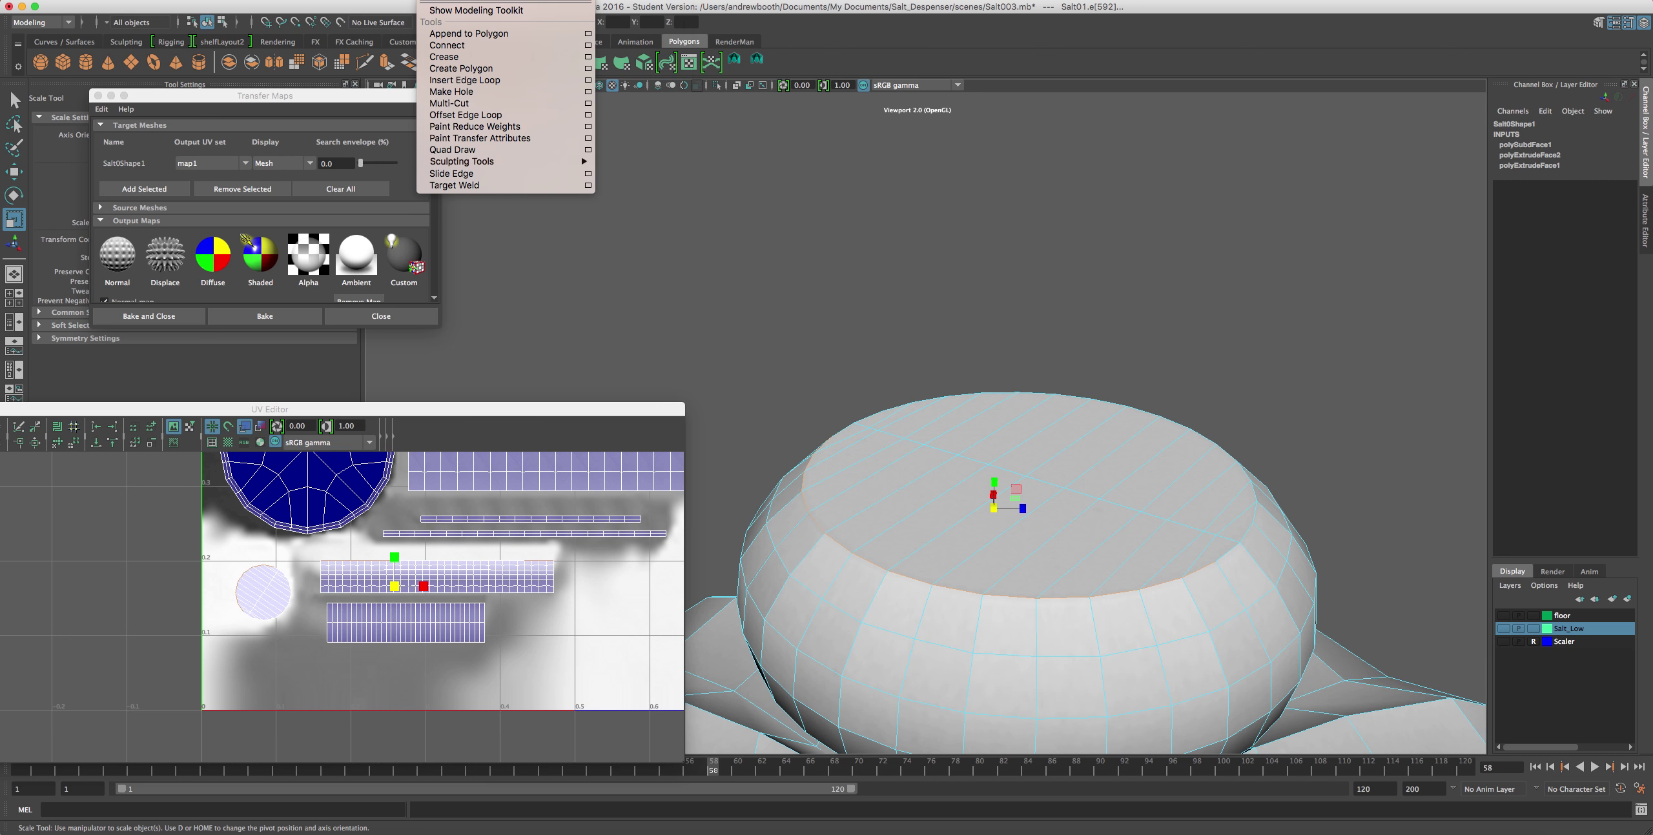
pyautogui.moveTo(390, 2)
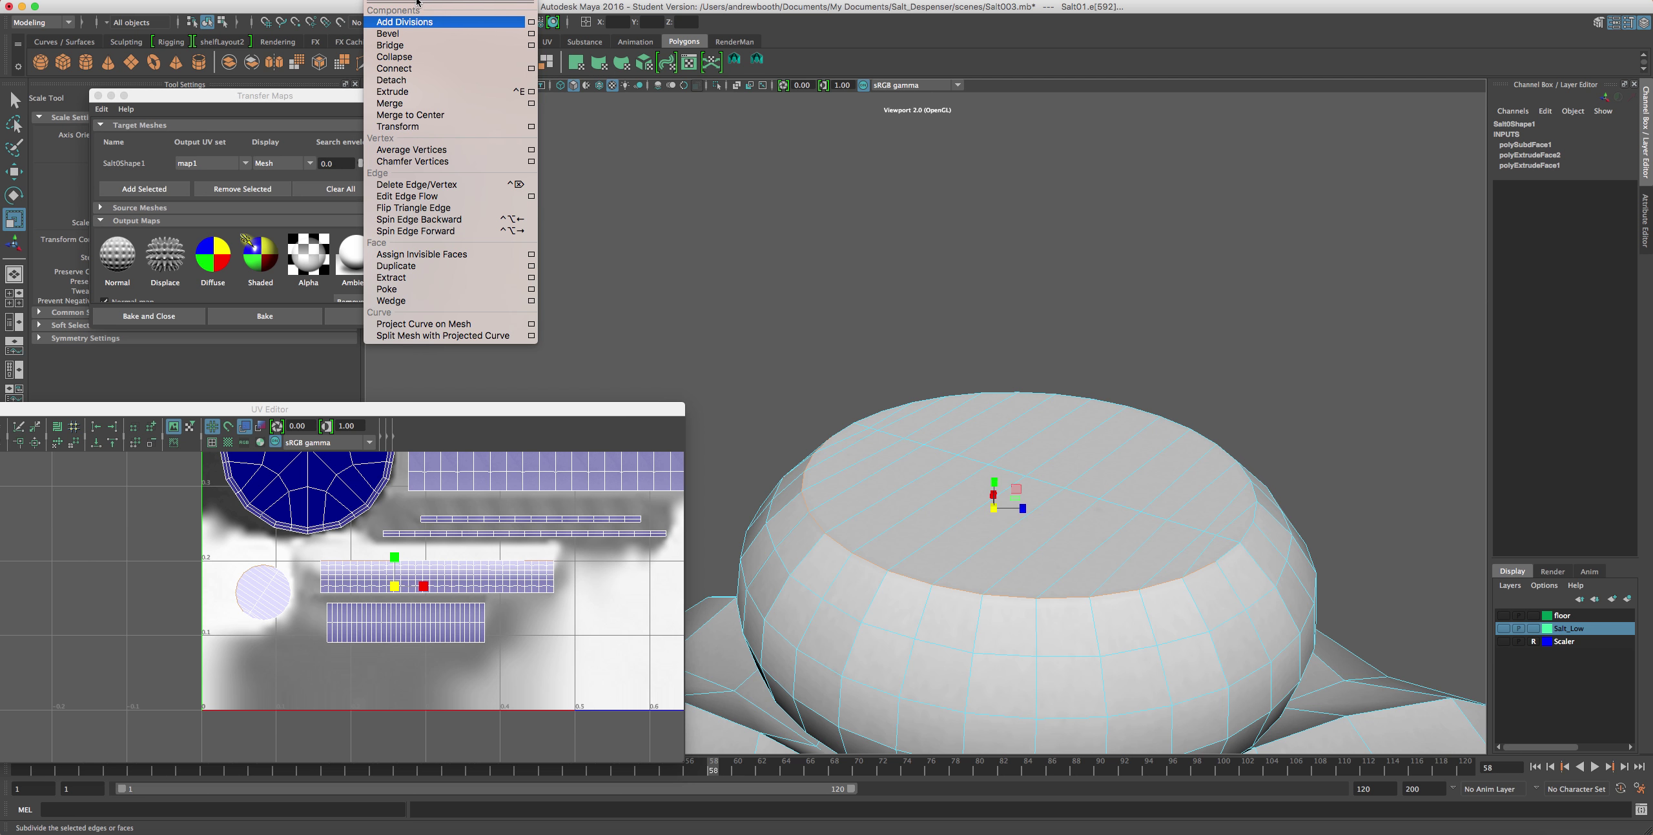
pyautogui.click(375, 34)
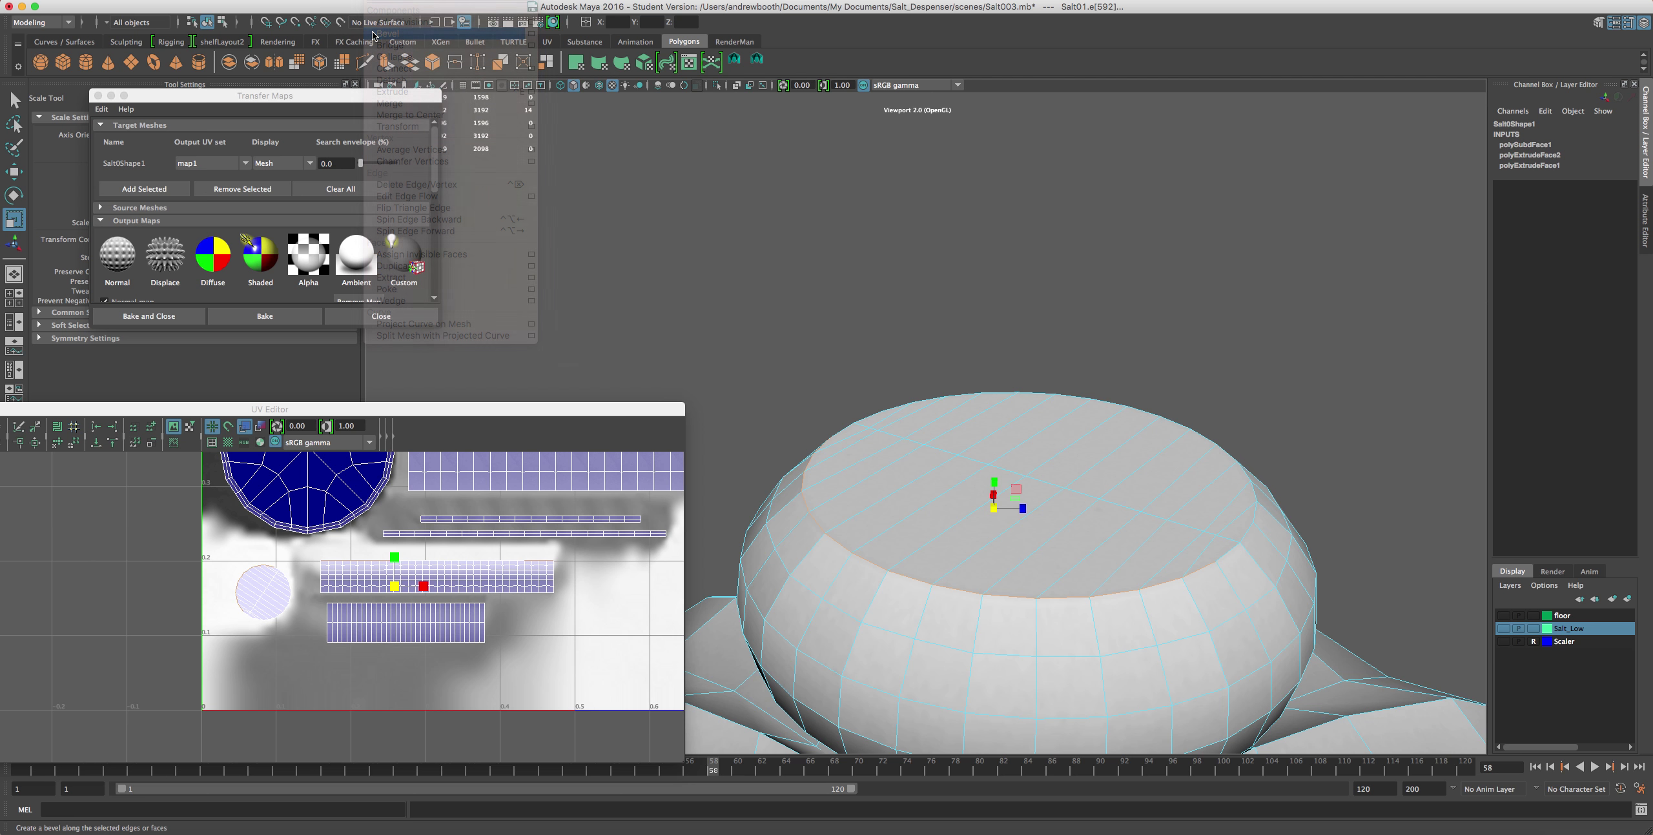
# - Bevel the edge loops around the knob's underside and lower side, setting the lower-side bevel to 1 segment
pyautogui.keyDown('alt'); pyautogui.moveTo(934, 520); pyautogui.dragTo(951, 414); pyautogui.keyUp('alt')
pyautogui.click(996, 229)
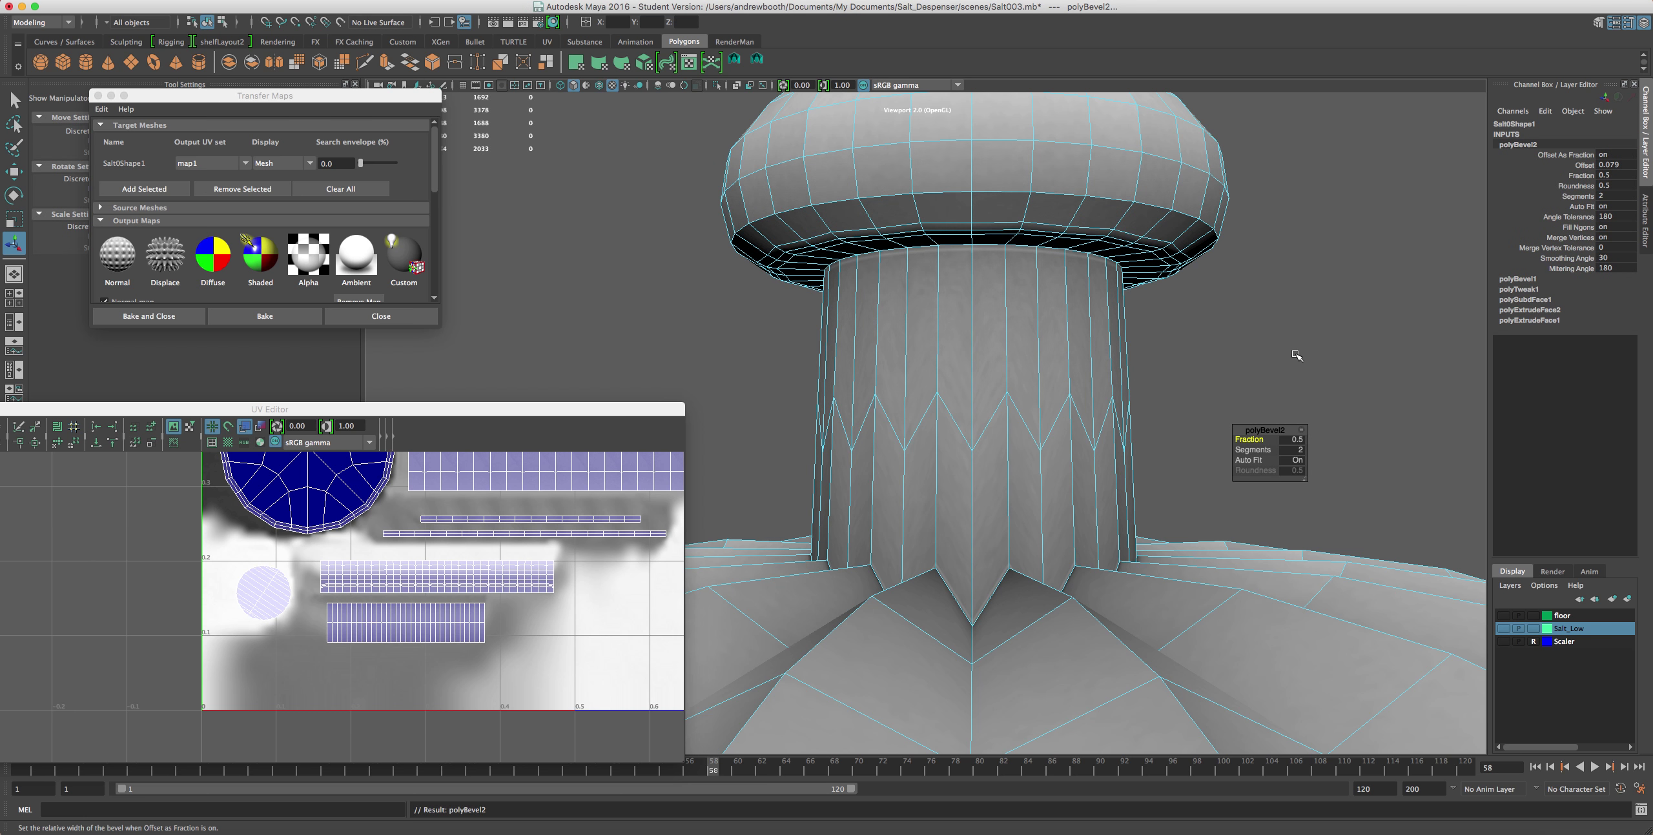
pyautogui.click(1011, 188)
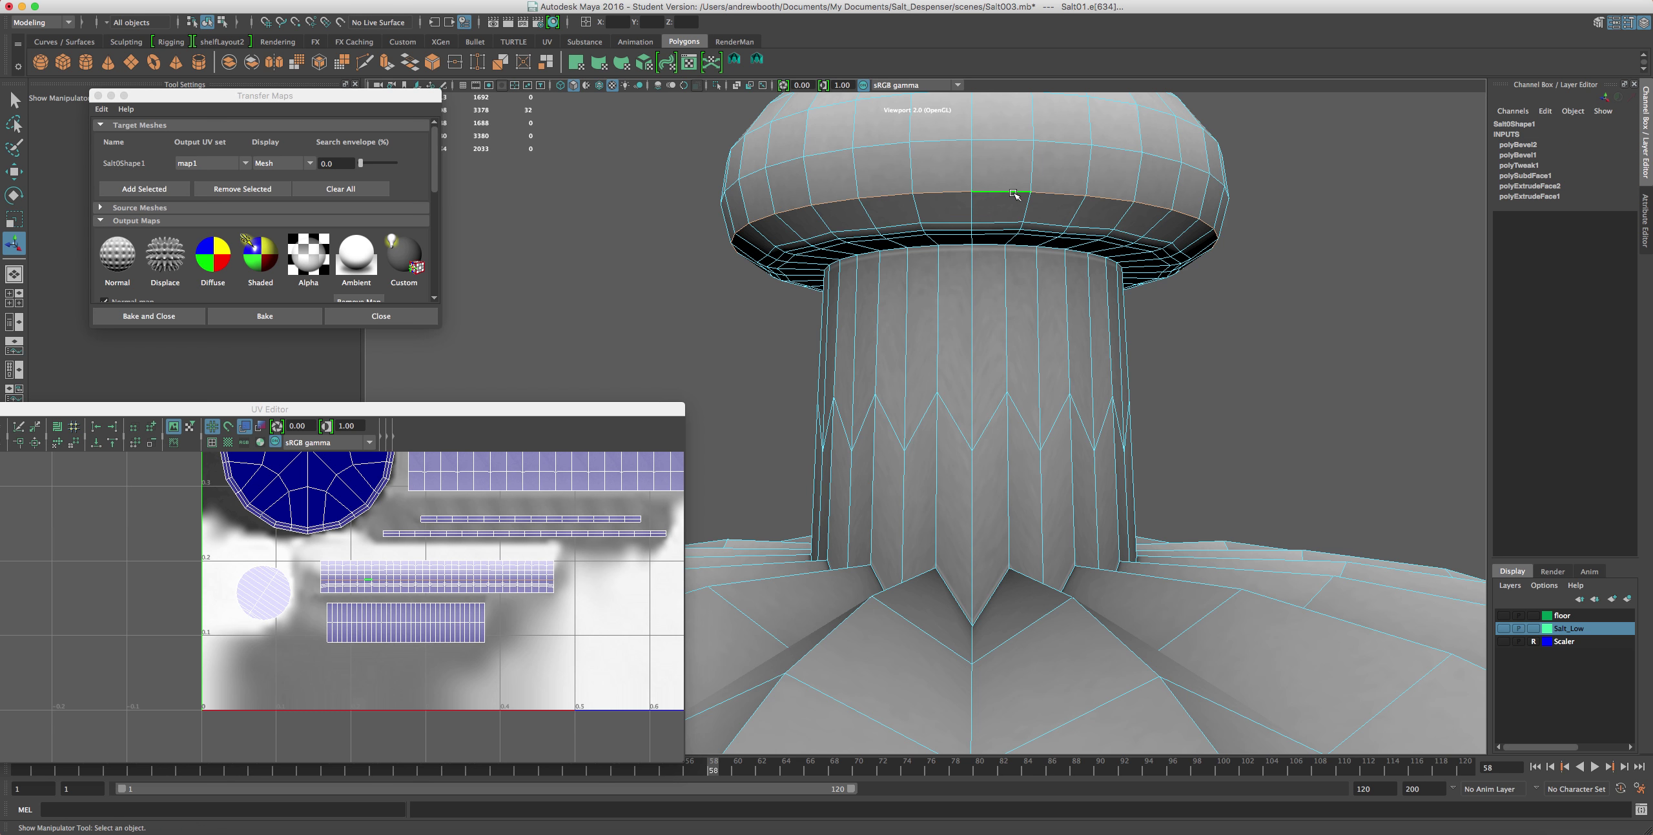
pyautogui.hotkey('ctrl', 'b')
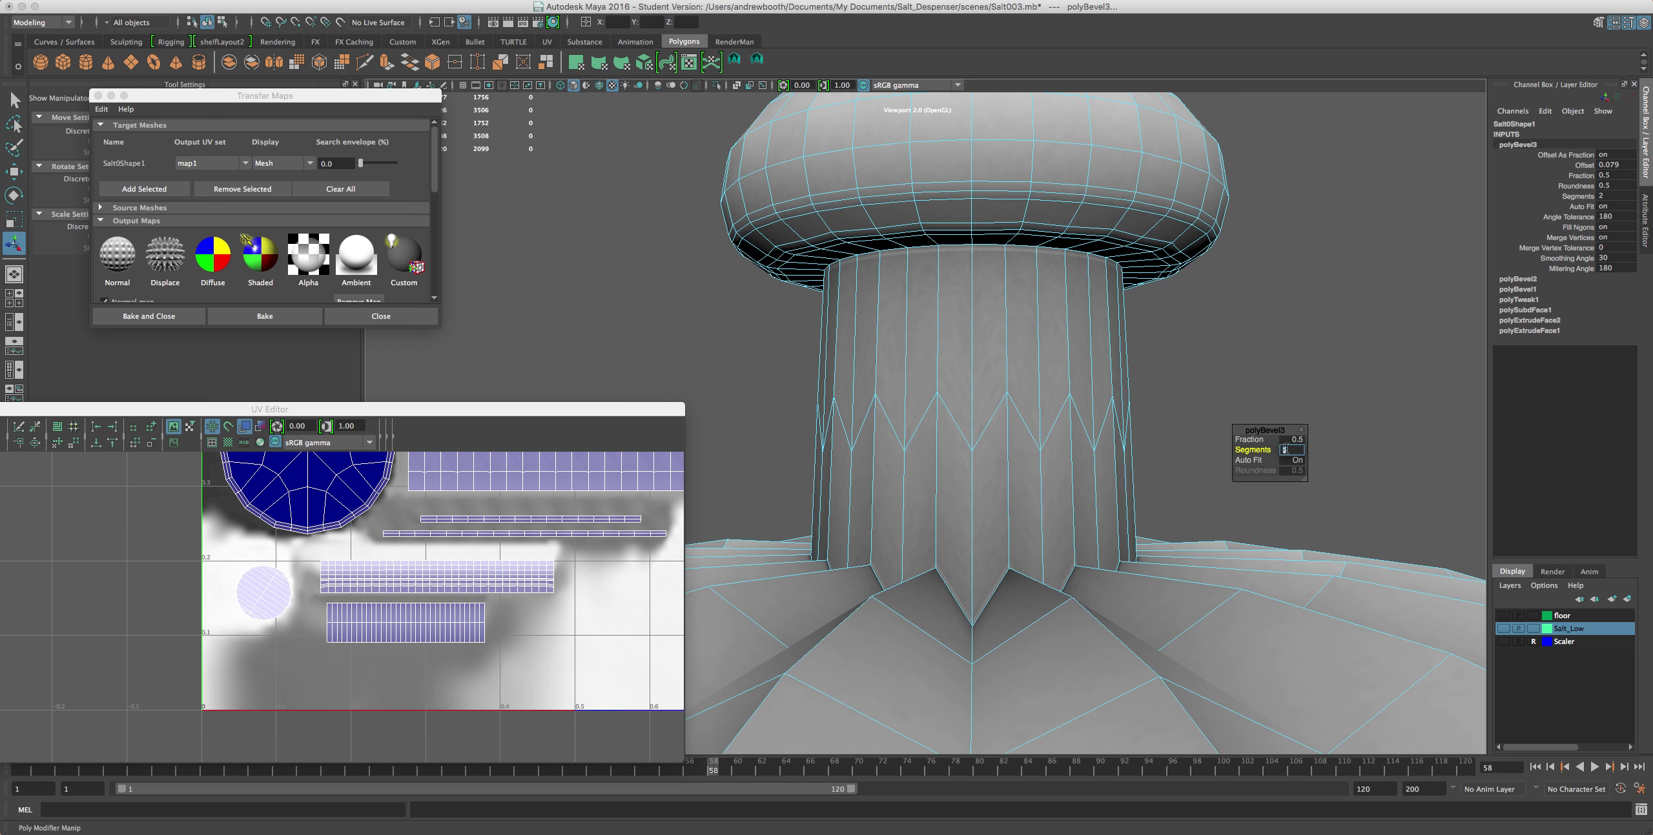
pyautogui.press('Return')
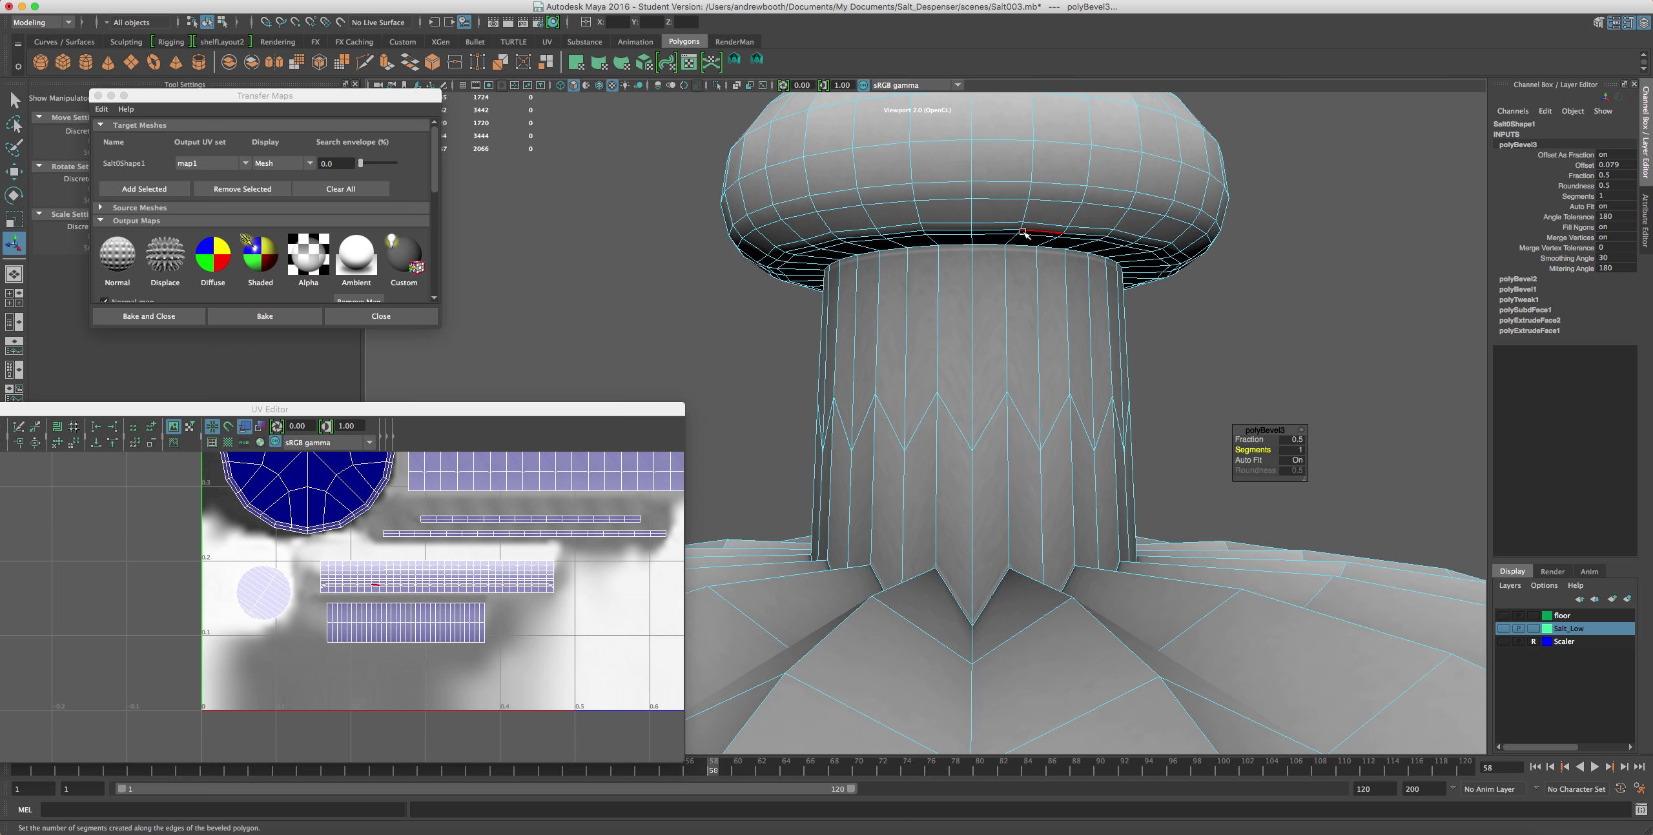
# - Bevel the edge loop around the middle of the knob's side with 1 segment
pyautogui.keyDown('alt'); pyautogui.moveTo(1006, 225); pyautogui.dragTo(1005, 305); pyautogui.keyUp('alt')
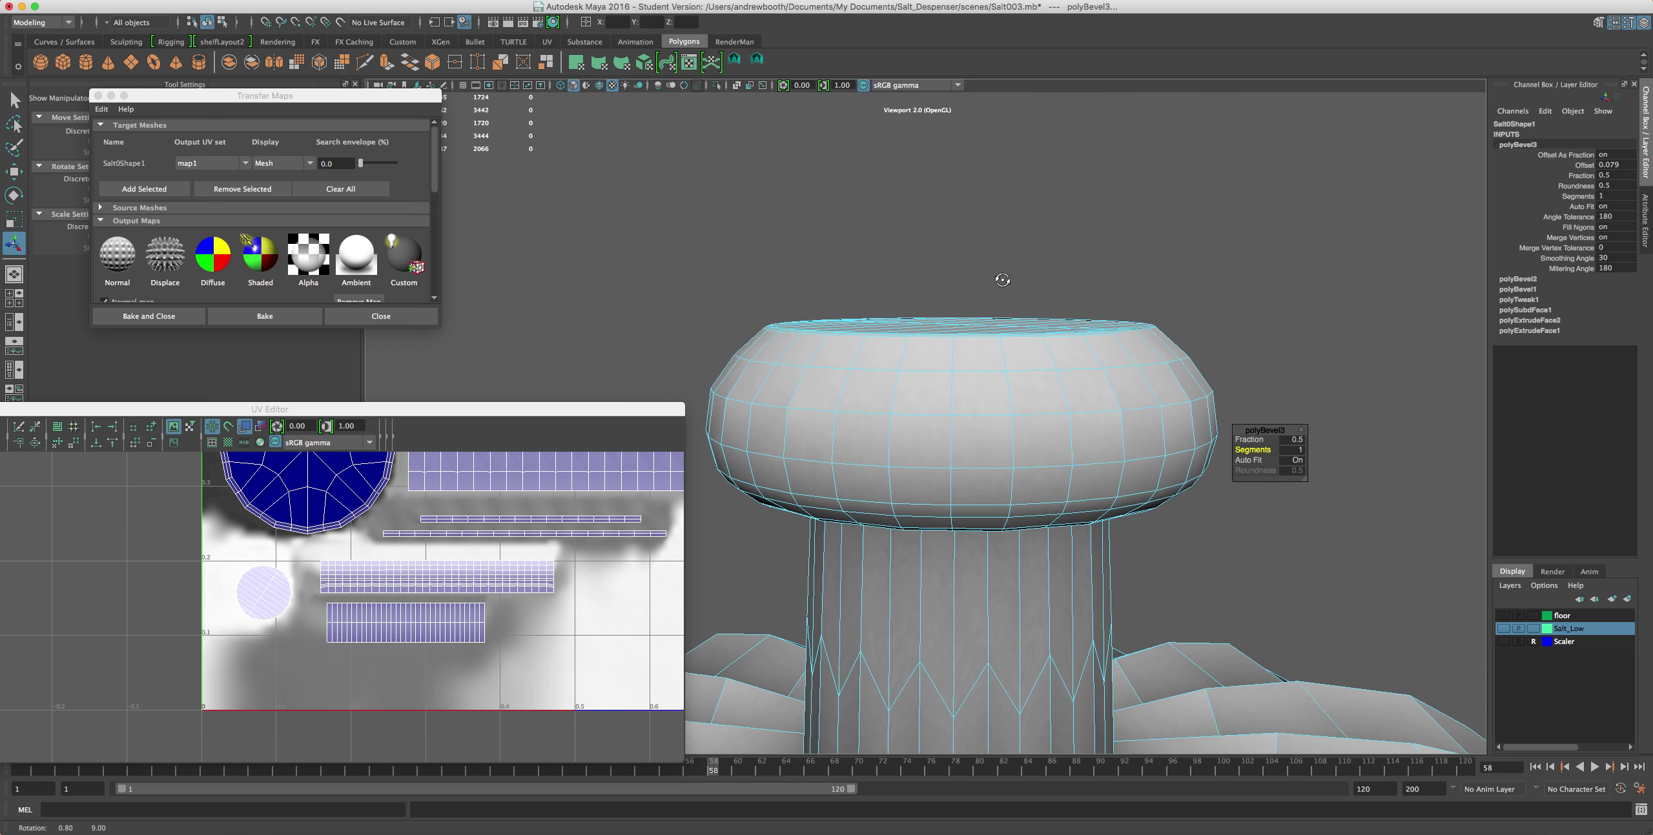
pyautogui.doubleClick(1027, 411)
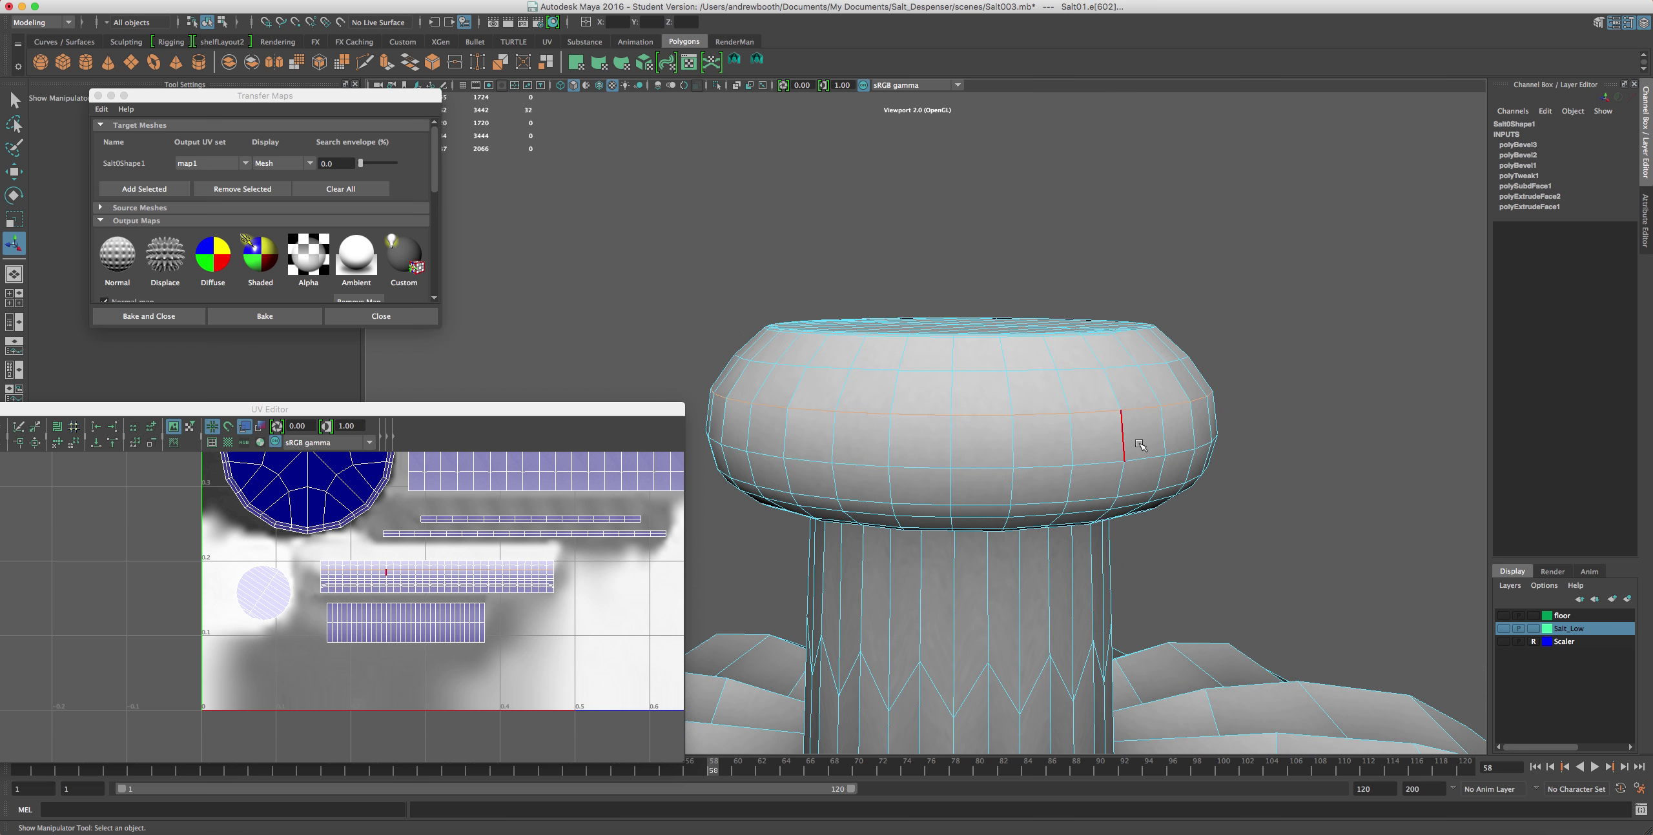
pyautogui.hotkey('ctrl', 'b')
pyautogui.click(1293, 450)
pyautogui.write('1')
pyautogui.press('Return')
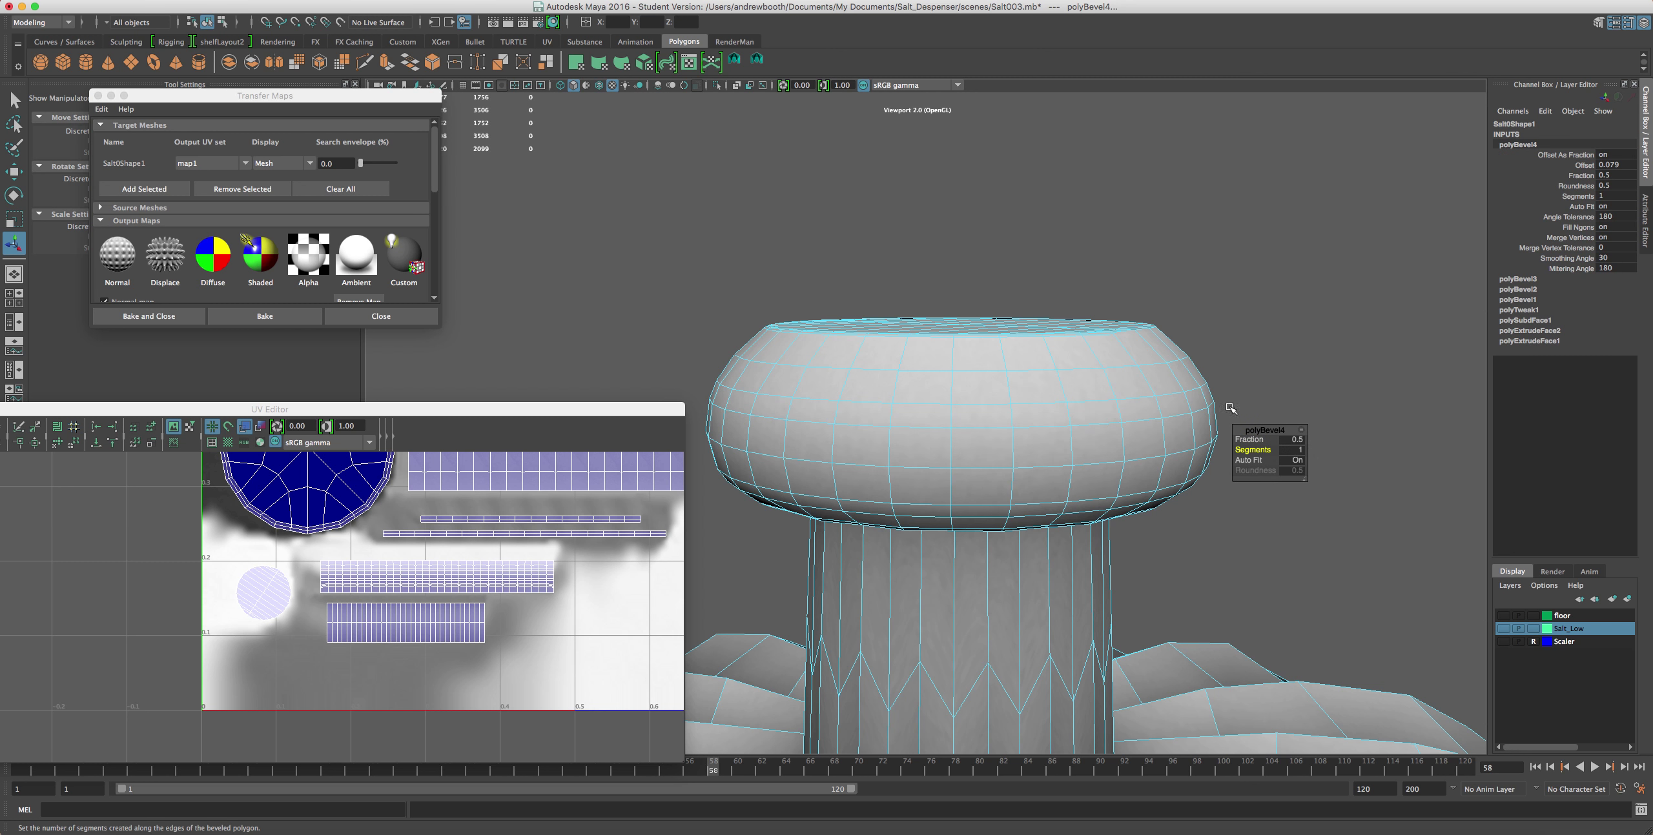
# - Select the zigzag edge loop around the knob's neck and flatten it by scaling vertically
pyautogui.scroll(-2, 1144, 403)
pyautogui.scroll(5, 1110, 375)
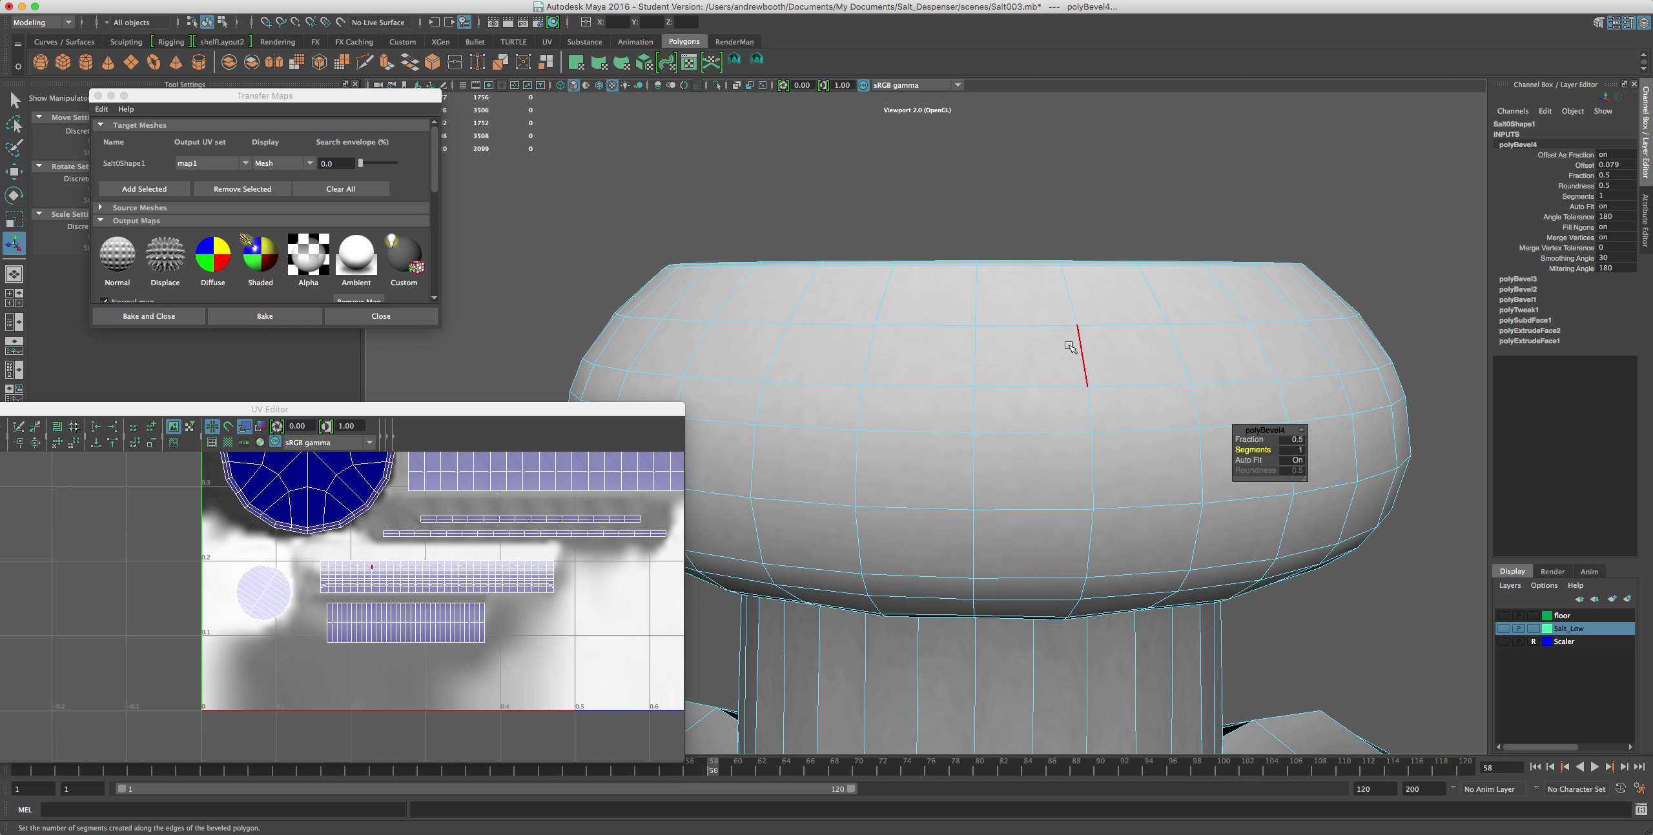
pyautogui.scroll(-5, 1074, 351)
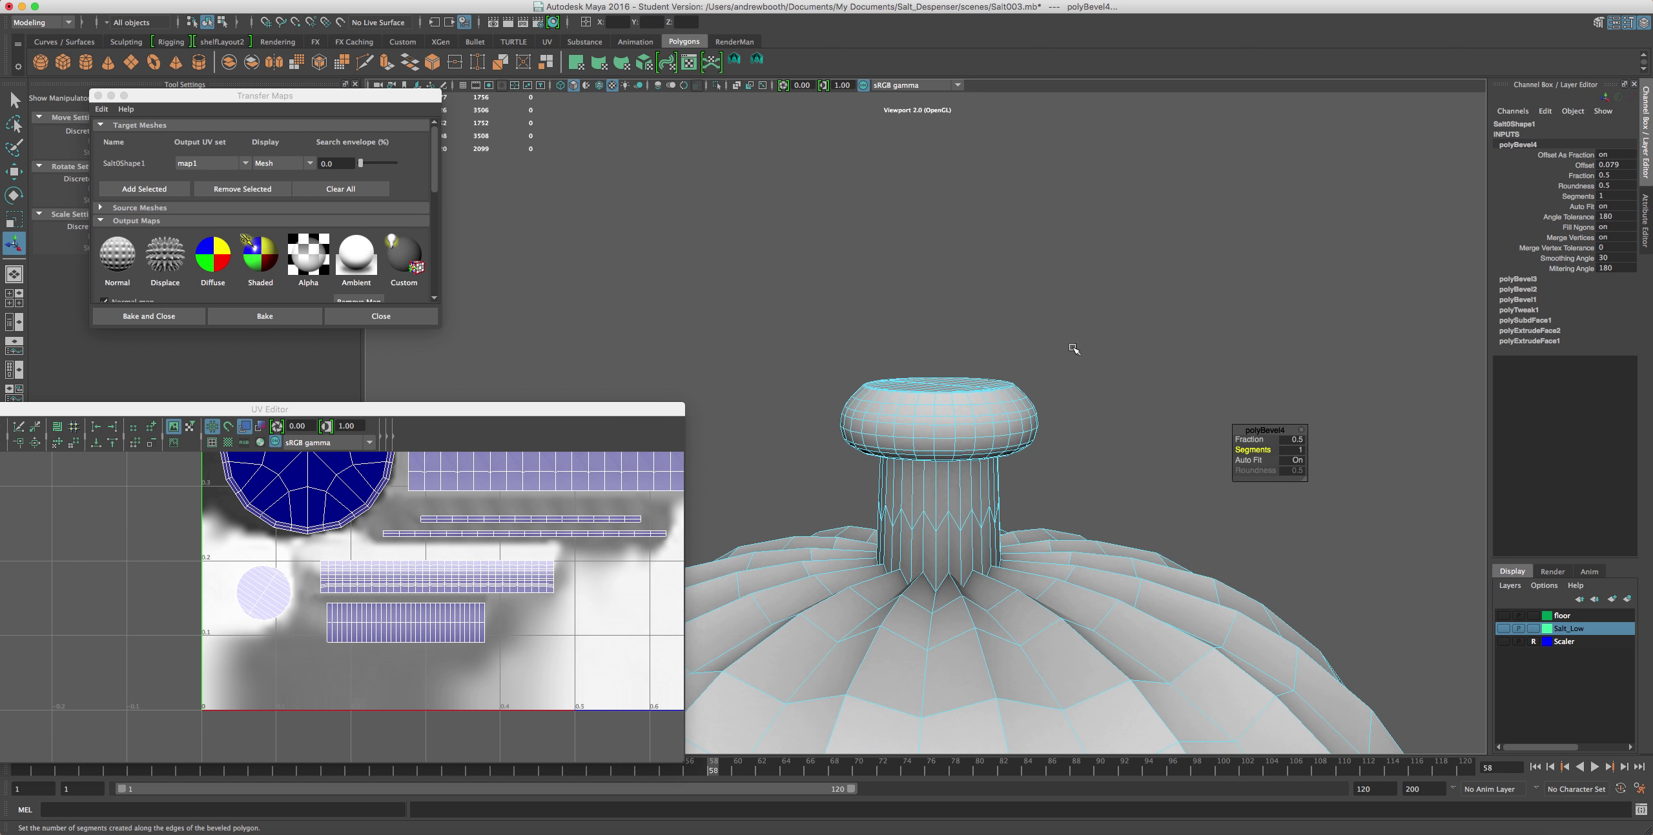
pyautogui.doubleClick(943, 526)
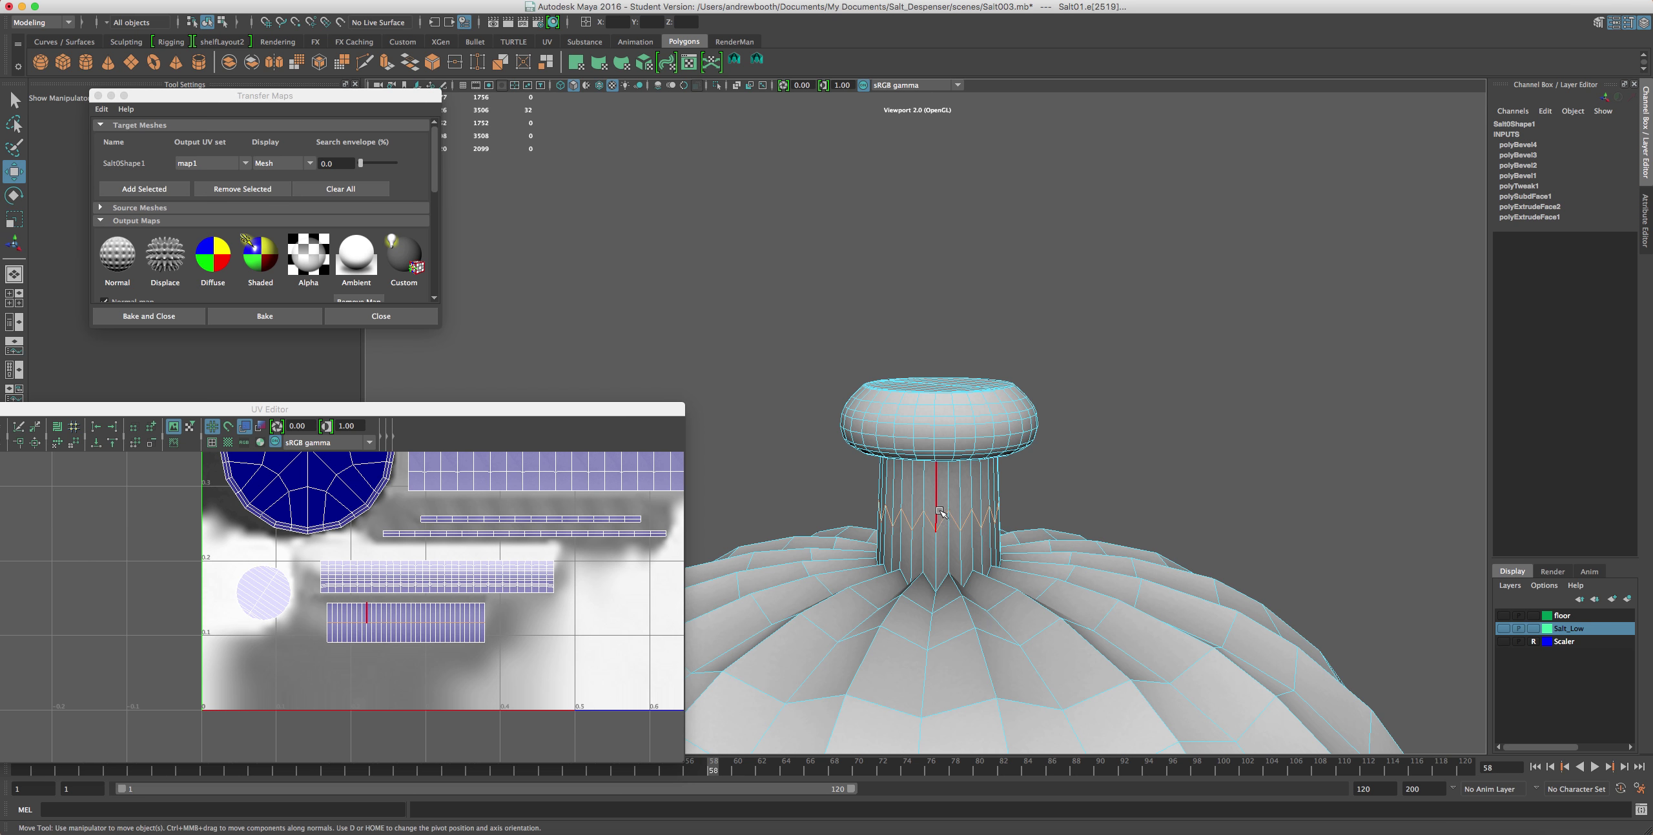
pyautogui.press('w')
pyautogui.press('r')
pyautogui.moveTo(941, 481); pyautogui.dragTo(940, 499)
pyautogui.keyDown('alt'); pyautogui.moveTo(932, 525); pyautogui.dragTo(937, 392, button='middle'); pyautogui.keyUp('alt')
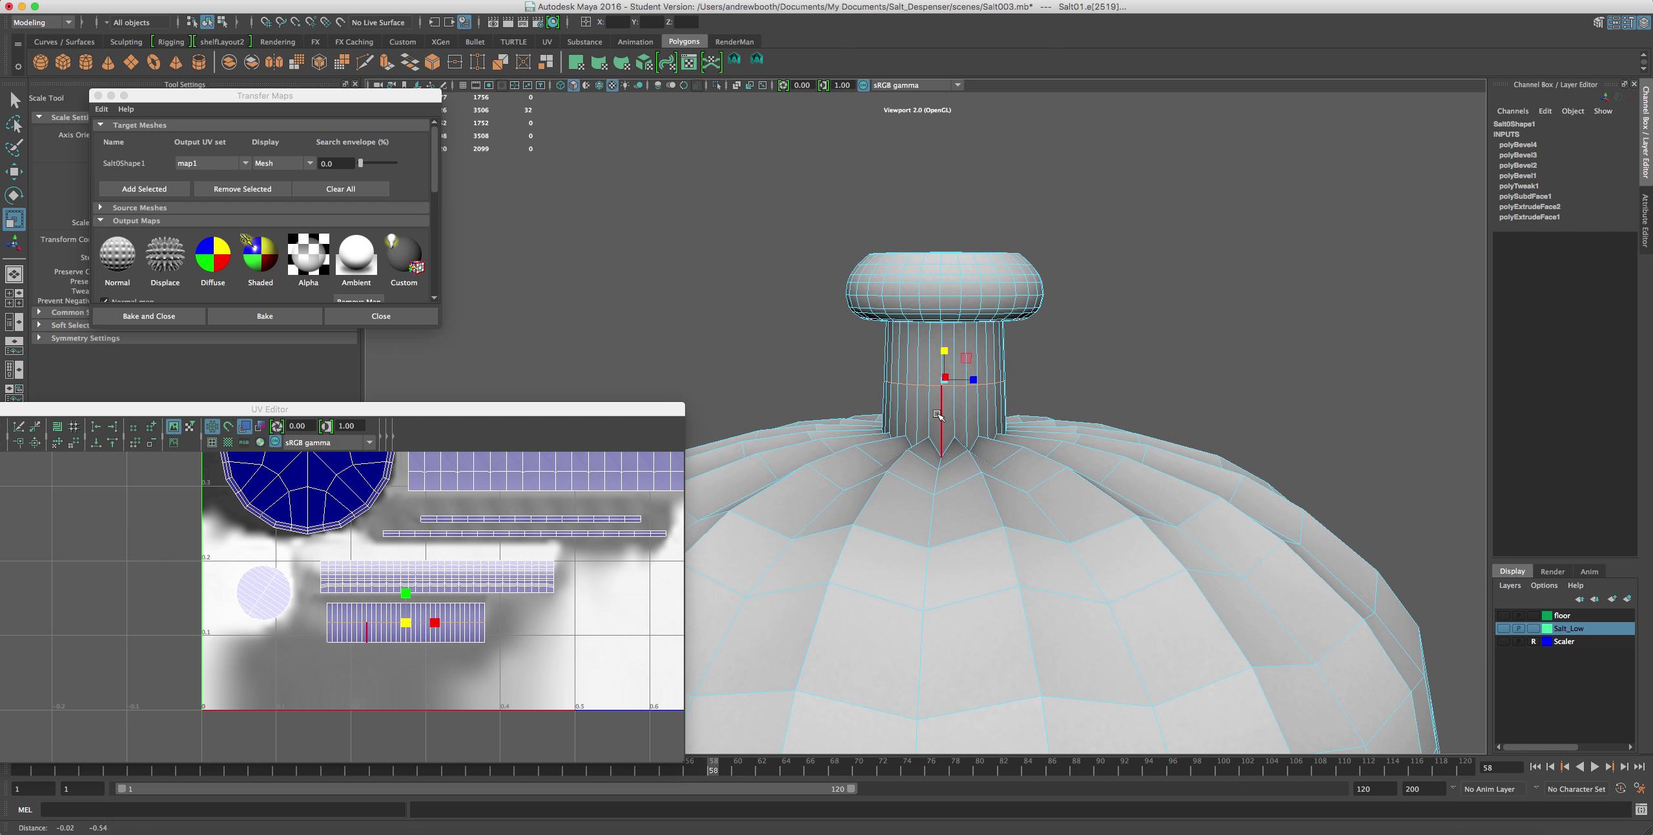
# - Inspect the dispenser's body and the underside of its base for uneven edge loops
pyautogui.scroll(-2, 932, 490)
pyautogui.keyDown('alt'); pyautogui.moveTo(932, 491); pyautogui.dragTo(927, 248, button='middle'); pyautogui.keyUp('alt')
pyautogui.moveTo(927, 355)
pyautogui.keyDown('alt'); pyautogui.mouseDown()
pyautogui.moveTo(927, 329)
pyautogui.moveTo(923, 361)
pyautogui.mouseUp(); pyautogui.keyUp('alt')
pyautogui.keyDown('alt'); pyautogui.moveTo(907, 452); pyautogui.dragTo(977, 340, button='middle'); pyautogui.keyUp('alt')
pyautogui.scroll(-5, 977, 340)
pyautogui.scroll(-3, 977, 340)
pyautogui.moveTo(921, 491)
pyautogui.keyDown('alt'); pyautogui.mouseDown(button='middle')
pyautogui.moveTo(928, 410)
pyautogui.moveTo(927, 471)
pyautogui.mouseUp(button='middle'); pyautogui.keyUp('alt')
pyautogui.scroll(6, 925, 417)
pyautogui.moveTo(927, 470)
pyautogui.keyDown('alt'); pyautogui.mouseDown()
pyautogui.moveTo(932, 517)
pyautogui.moveTo(933, 481)
pyautogui.mouseUp(); pyautogui.keyUp('alt')
pyautogui.keyDown('alt'); pyautogui.moveTo(968, 414); pyautogui.dragTo(980, 281, button='middle'); pyautogui.keyUp('alt')
pyautogui.keyDown('alt'); pyautogui.moveTo(978, 302); pyautogui.dragTo(1188, 366); pyautogui.keyUp('alt')
pyautogui.keyDown('alt'); pyautogui.moveTo(1166, 387); pyautogui.dragTo(1184, 280, button='middle'); pyautogui.keyUp('alt')
pyautogui.keyDown('alt'); pyautogui.moveTo(1155, 344); pyautogui.dragTo(1187, 292, button='middle'); pyautogui.keyUp('alt')
pyautogui.keyDown('alt'); pyautogui.moveTo(1165, 405); pyautogui.dragTo(1138, 304); pyautogui.keyUp('alt')
pyautogui.scroll(4, 1082, 355)
pyautogui.keyDown('alt'); pyautogui.moveTo(1054, 318); pyautogui.dragTo(1067, 390, button='middle'); pyautogui.keyUp('alt')
pyautogui.keyDown('alt'); pyautogui.moveTo(1066, 392); pyautogui.dragTo(1046, 529); pyautogui.keyUp('alt')
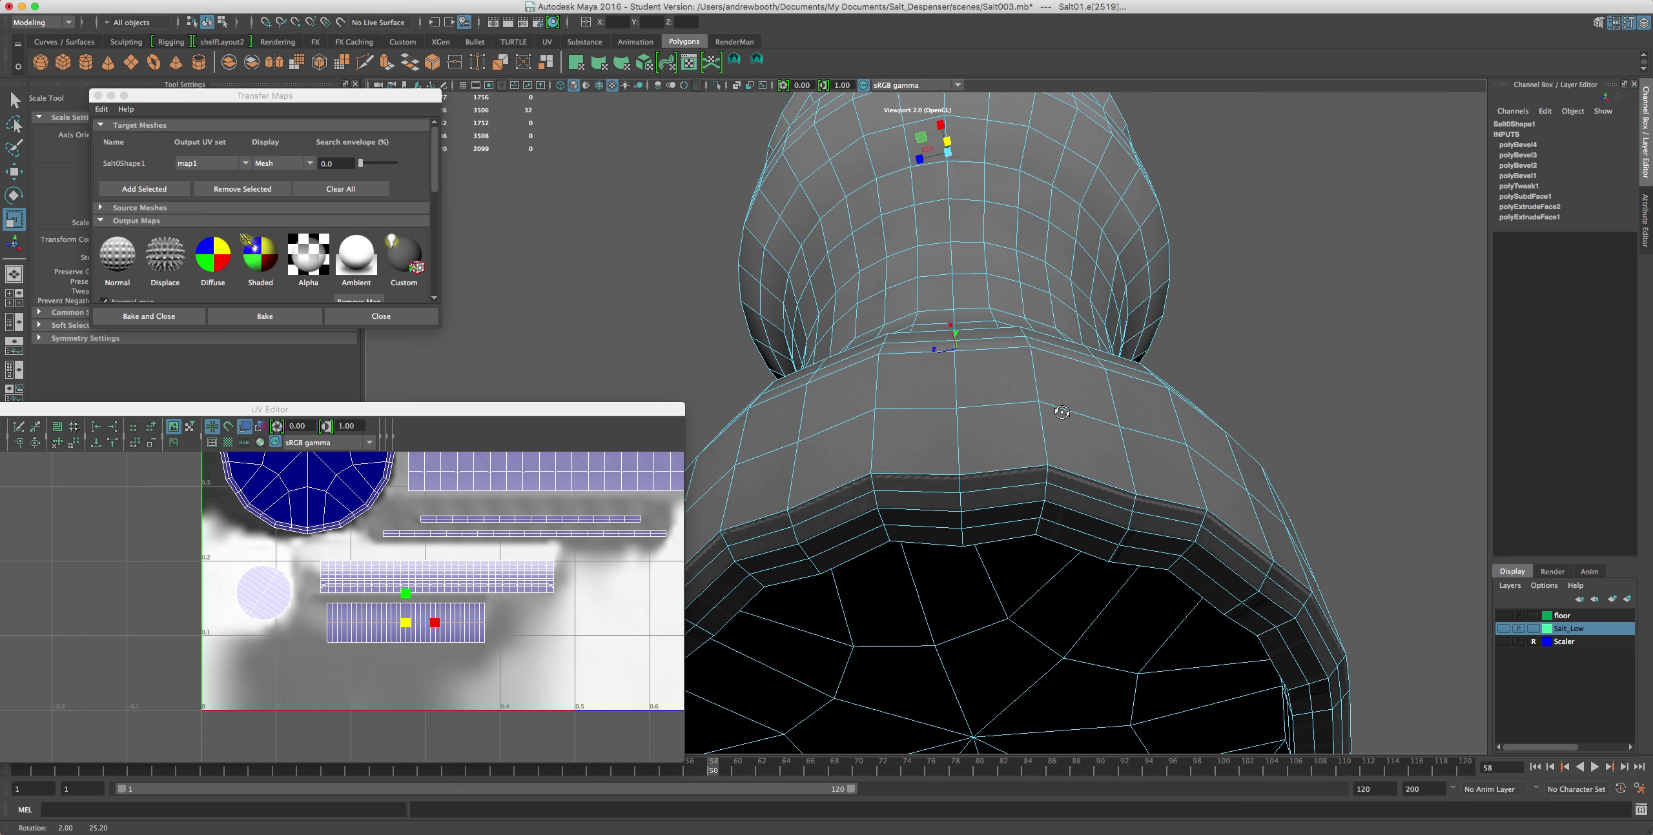
# - Select the ring of faces around the base's outer bottom edge and flatten it by scaling vertically
pyautogui.scroll(3, 1045, 534)
pyautogui.moveTo(1033, 525); pyautogui.dragTo(1032, 560, button='right')
pyautogui.click(1017, 550)
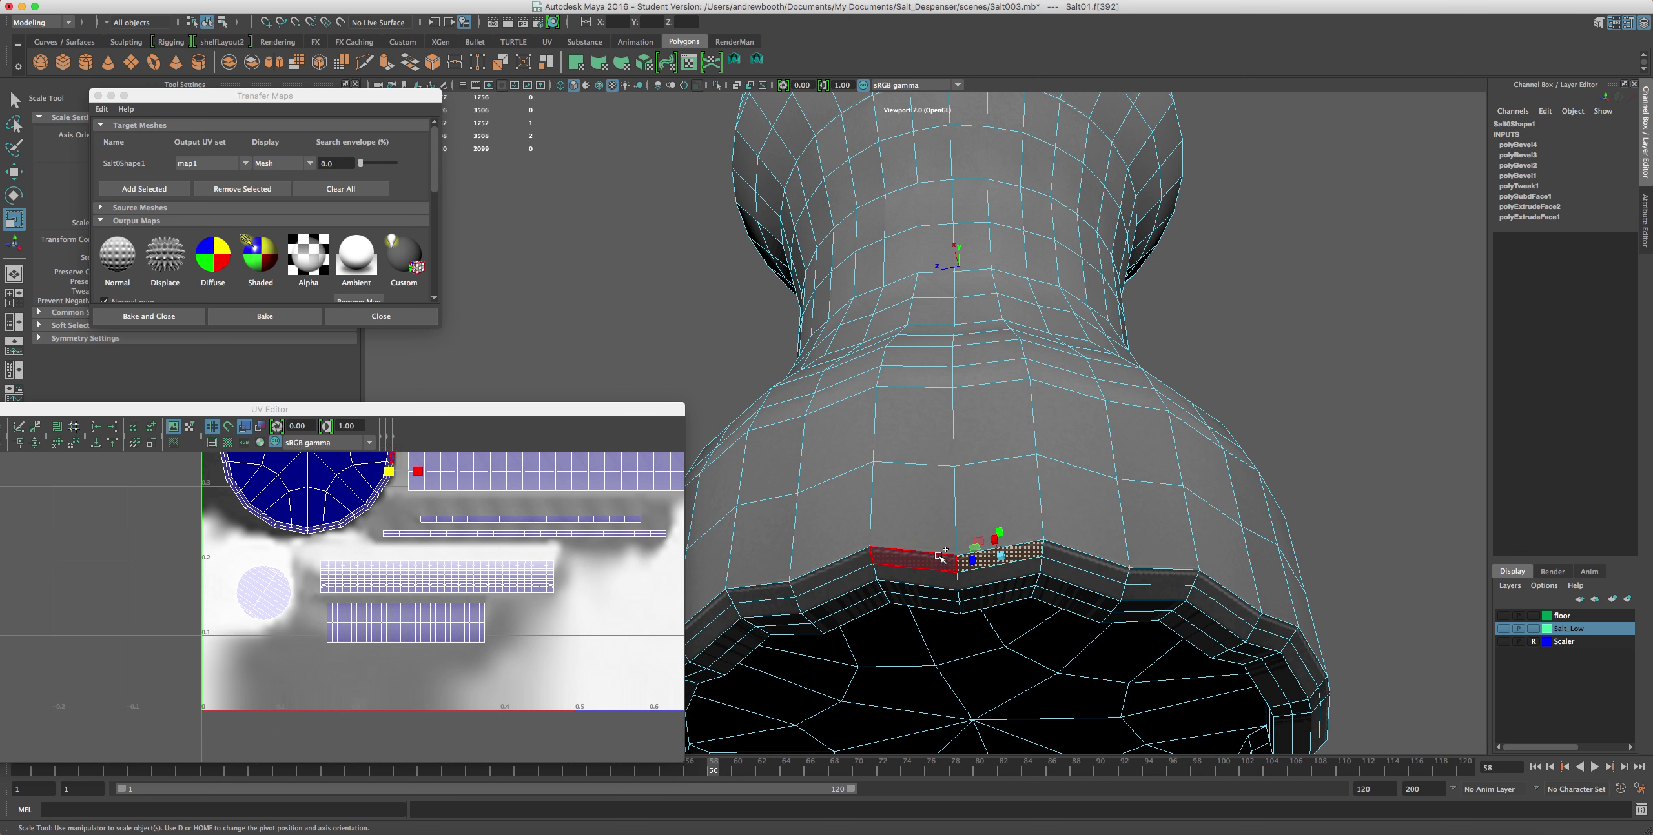
pyautogui.keyDown('shift'); pyautogui.doubleClick(939, 558); pyautogui.keyUp('shift')
pyautogui.keyDown('alt'); pyautogui.moveTo(973, 703); pyautogui.dragTo(991, 628); pyautogui.keyUp('alt')
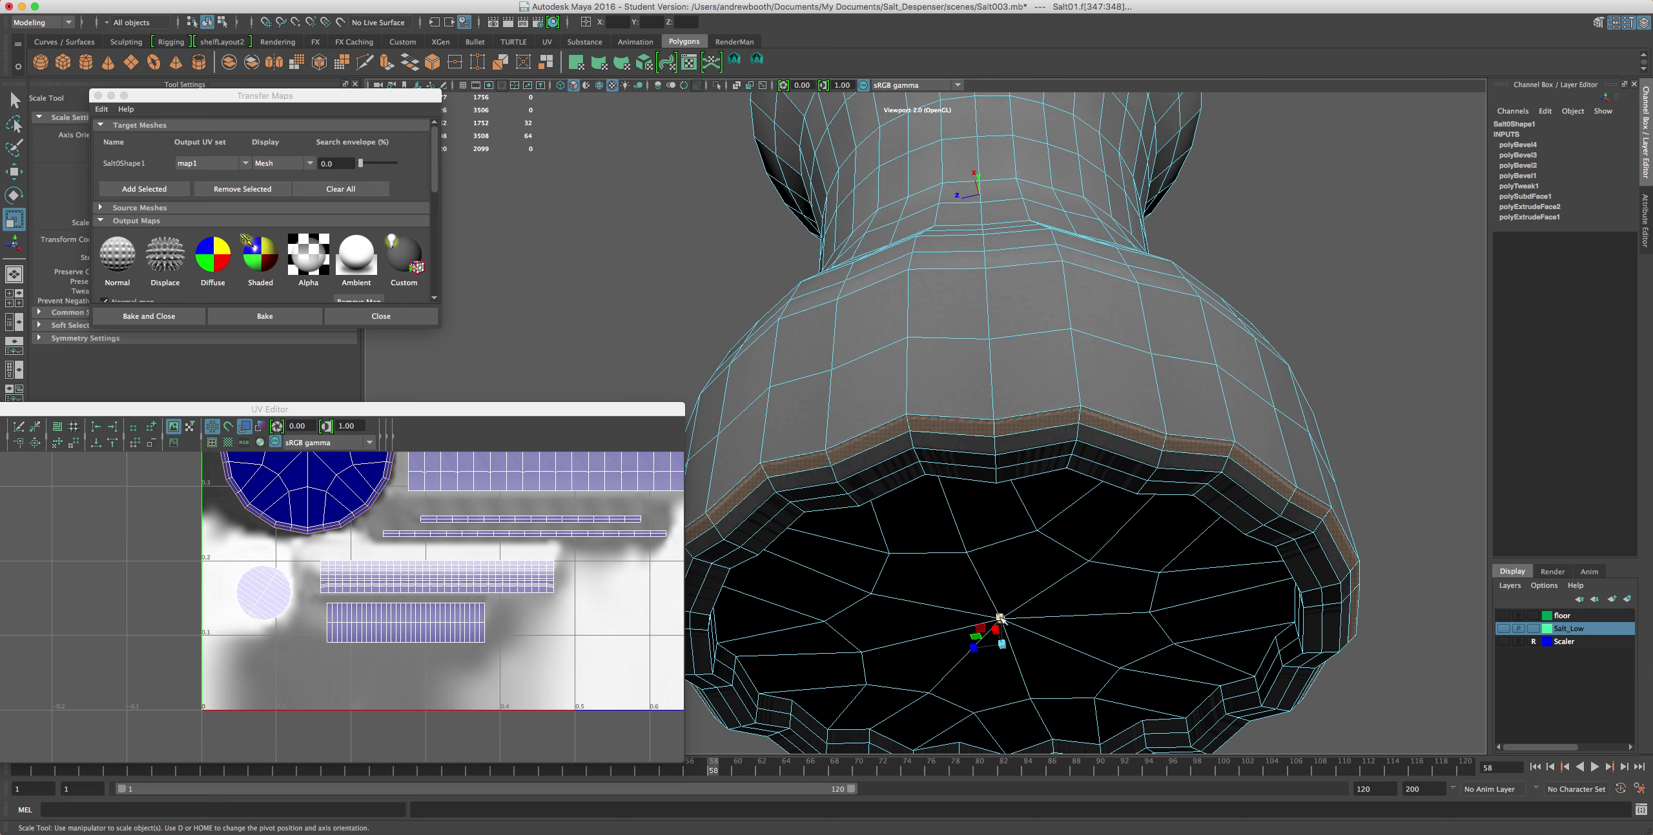
# - Select the next two face rings inward on the base's bottom rim and flatten each by scaling vertically
pyautogui.click(1033, 438)
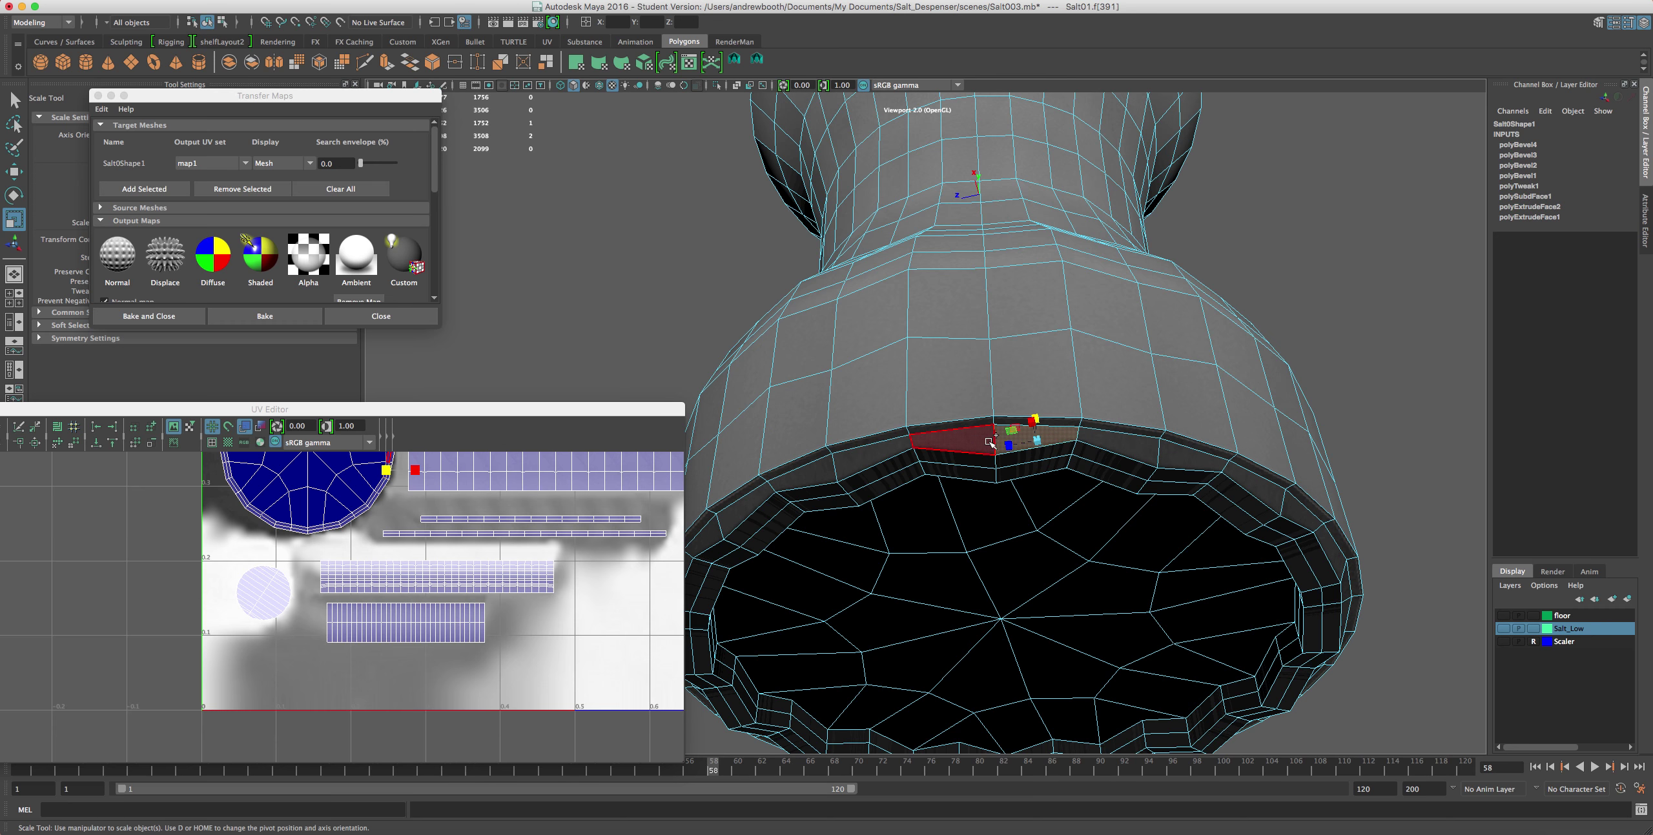
pyautogui.keyDown('shift'); pyautogui.doubleClick(989, 443); pyautogui.keyUp('shift')
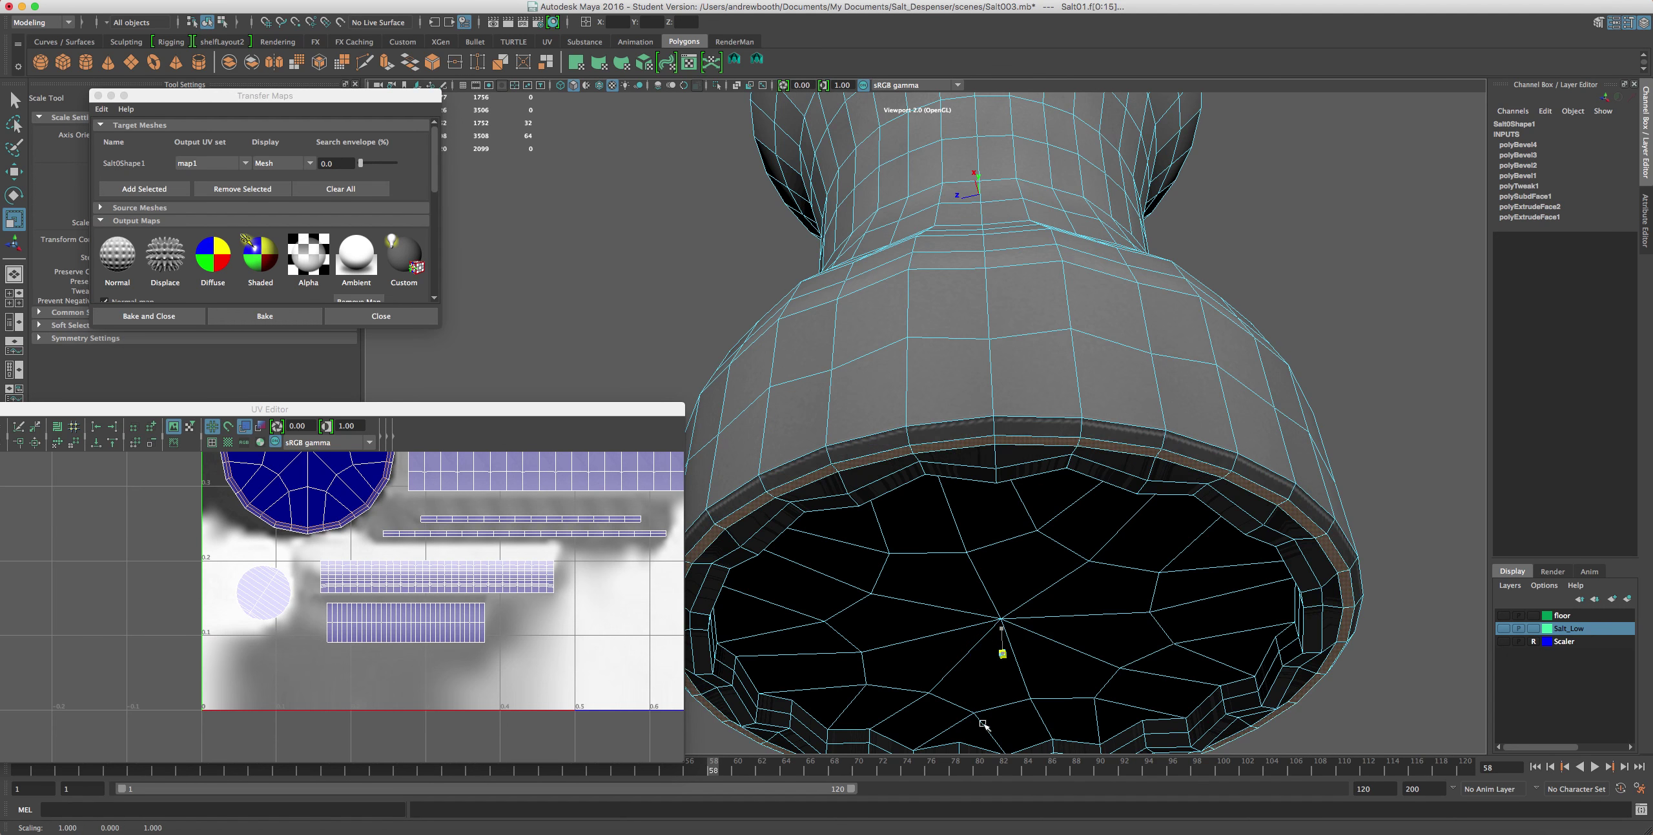
pyautogui.click(1112, 460)
pyautogui.doubleClick(1056, 452)
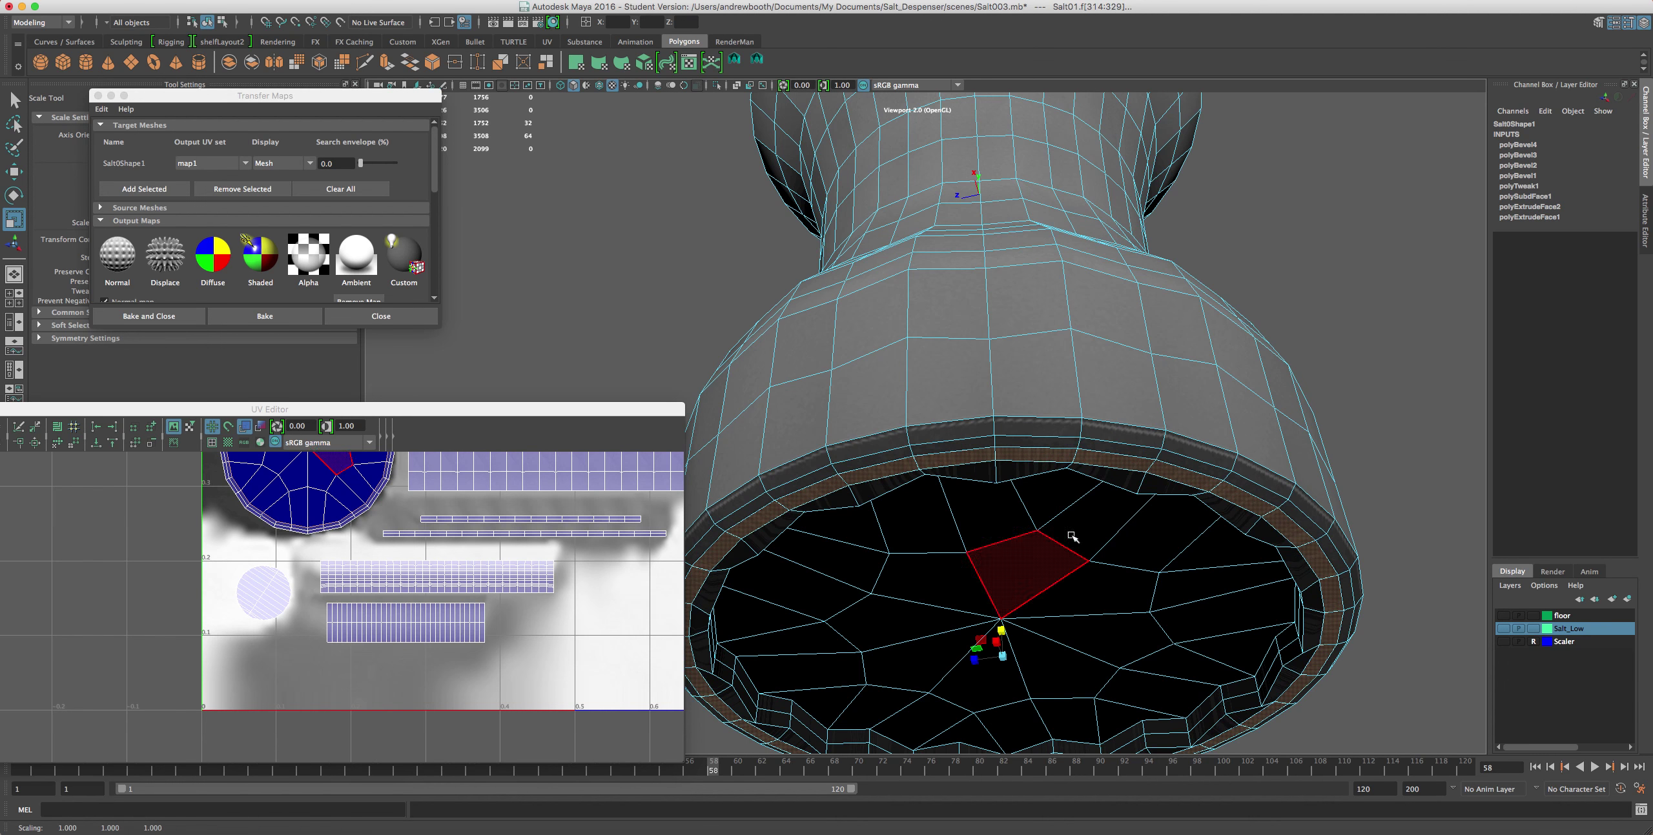
# - Select the innermost ring of faces on the base's bottom rim and flatten it by scaling vertically
pyautogui.keyDown('alt'); pyautogui.moveTo(1100, 495); pyautogui.dragTo(1119, 410); pyautogui.keyUp('alt')
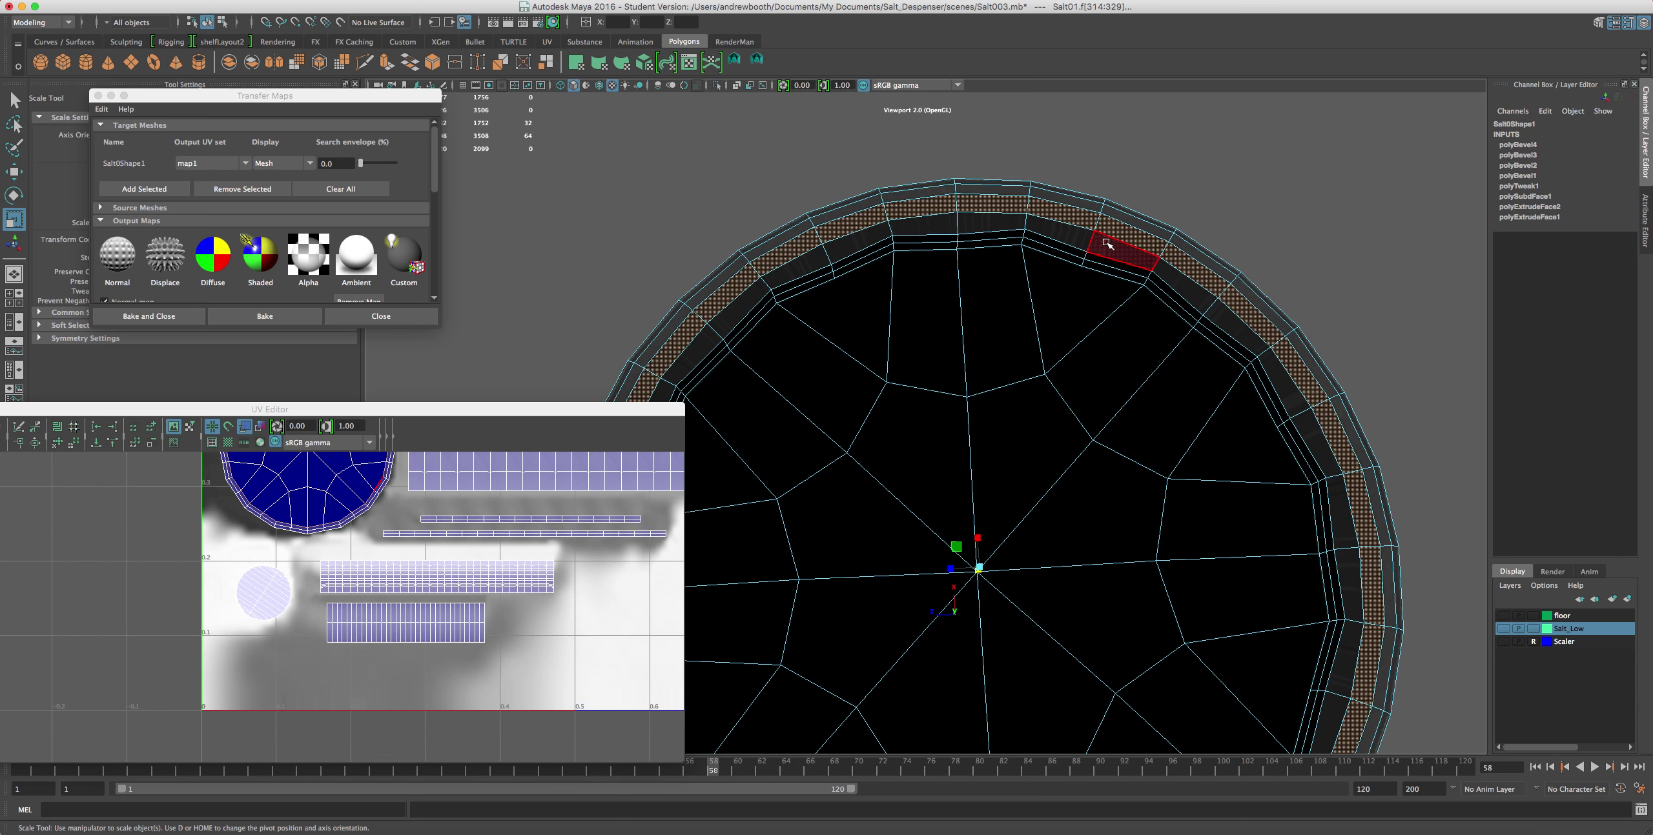
pyautogui.click(1107, 243)
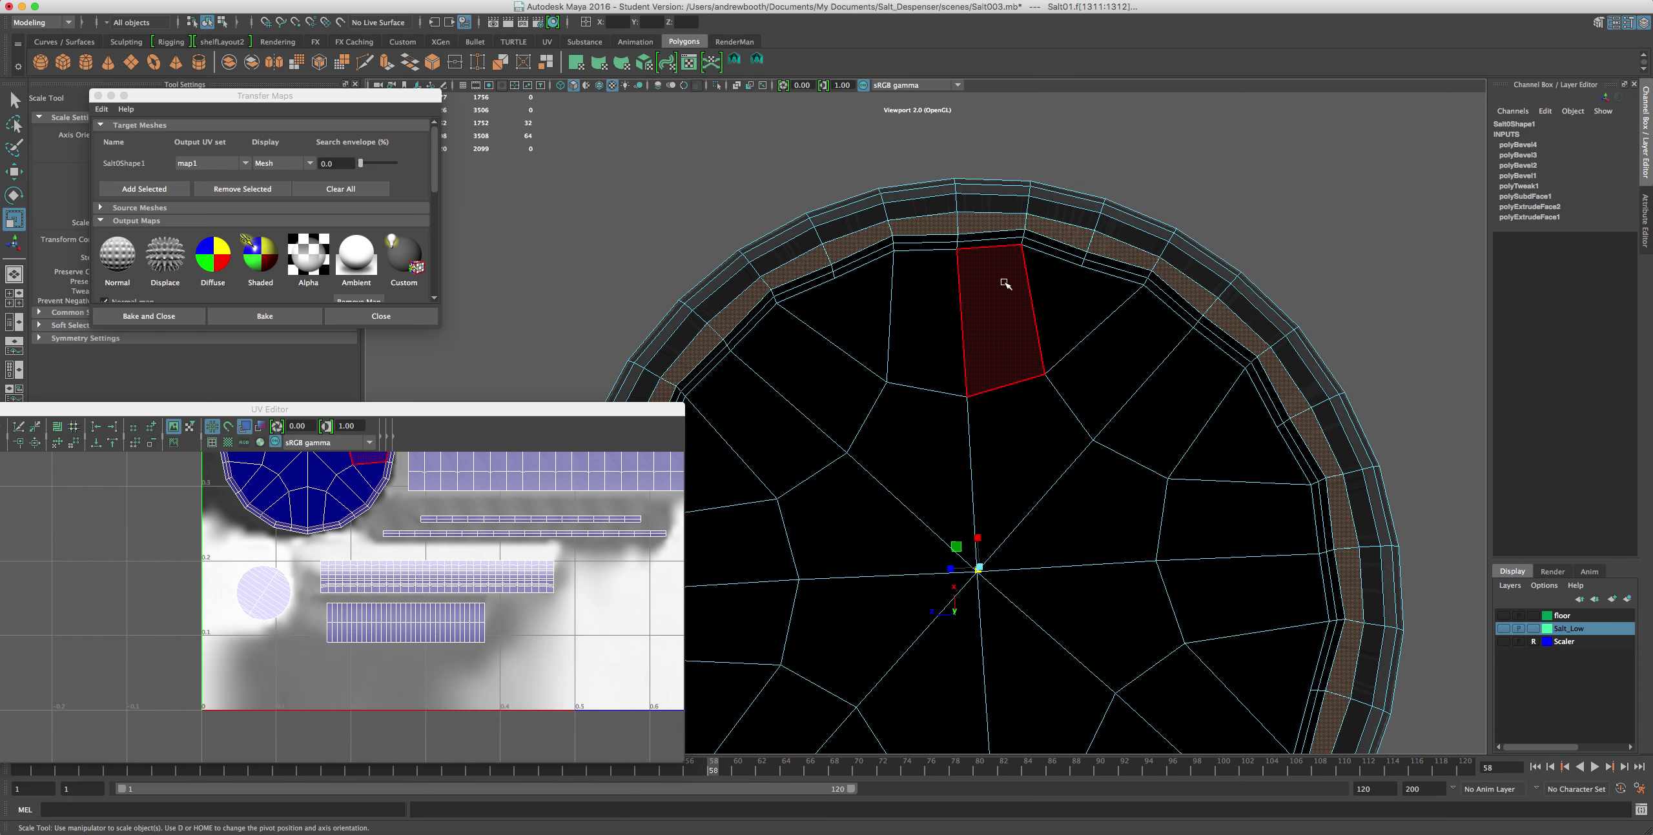
pyautogui.keyDown('alt'); pyautogui.moveTo(960, 365); pyautogui.dragTo(1009, 536); pyautogui.keyUp('alt')
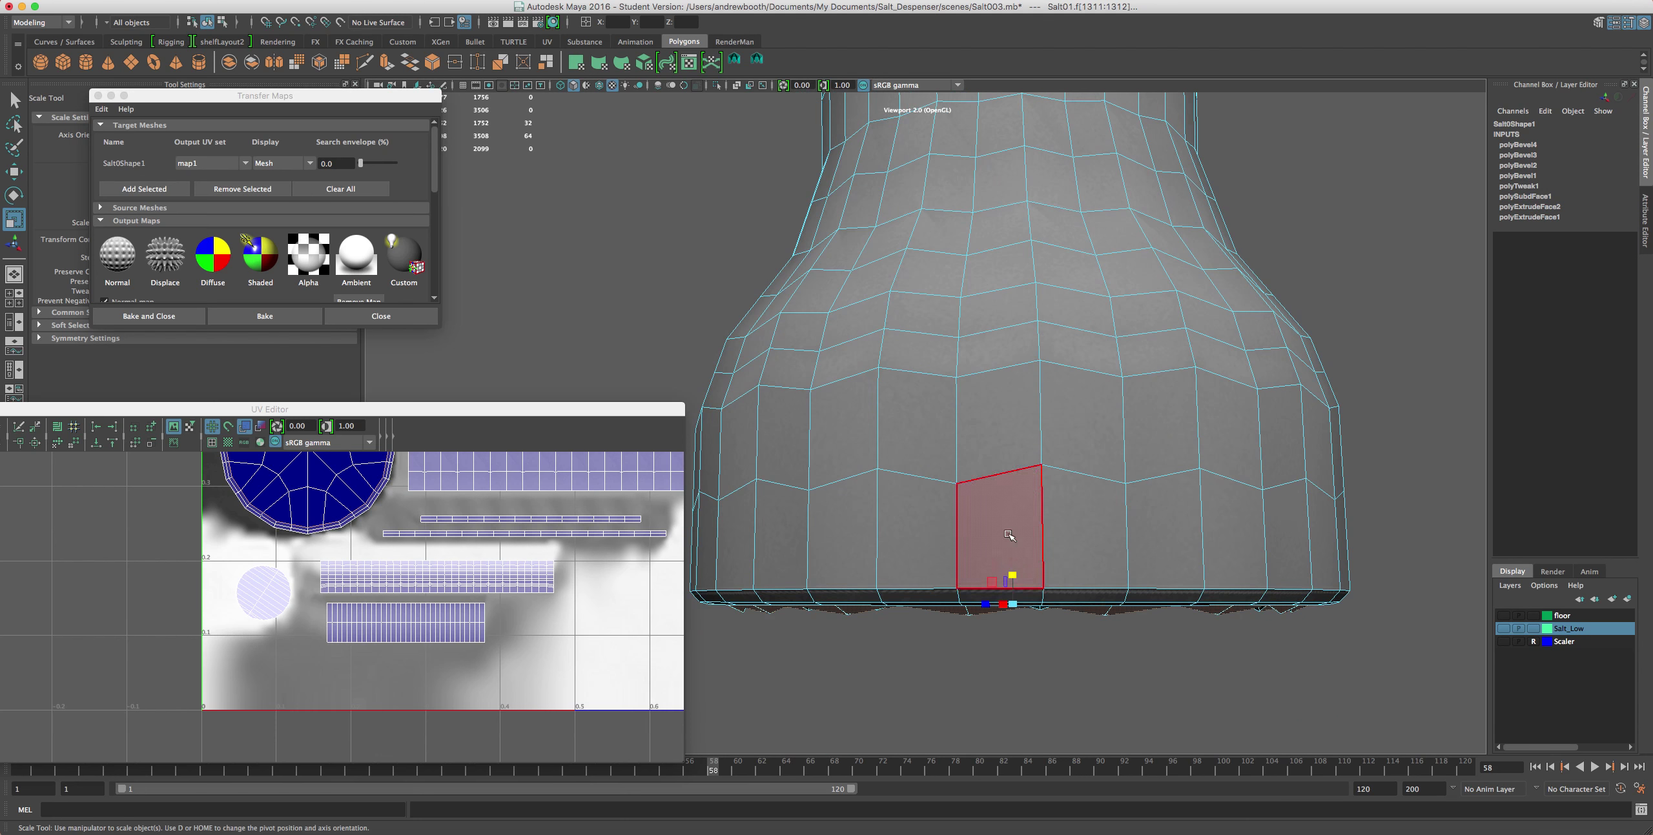
pyautogui.keyDown('alt'); pyautogui.moveTo(1012, 658); pyautogui.dragTo(1173, 342); pyautogui.keyUp('alt')
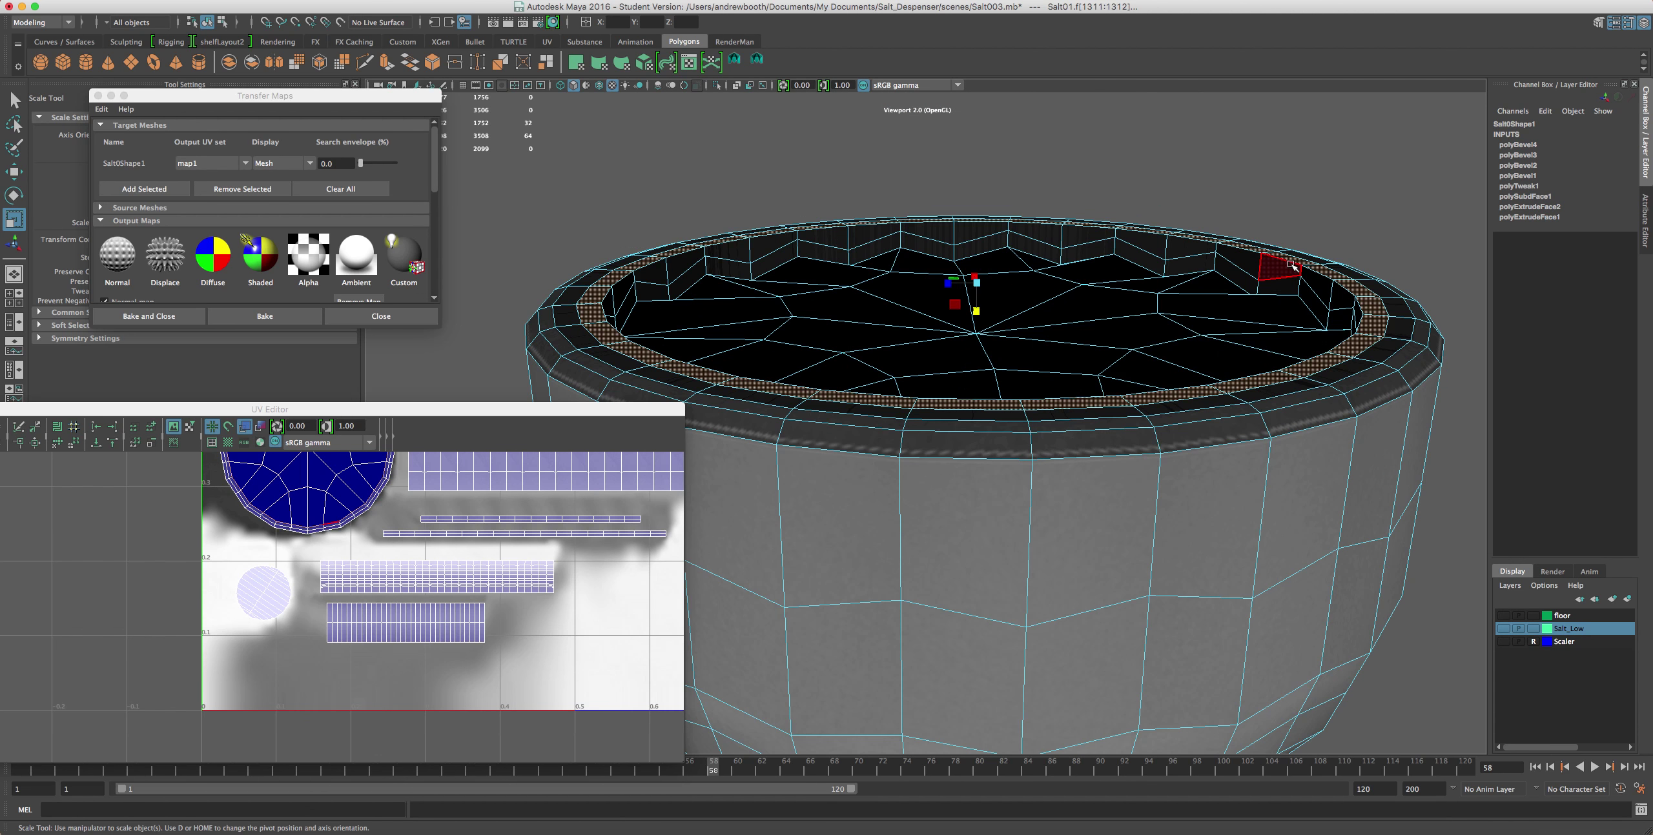
# - Select the jagged edge loop on the base recess's inner wall and flatten it by scaling vertically
pyautogui.moveTo(1188, 266); pyautogui.dragTo(1184, 247, button='right')
pyautogui.click(1184, 247)
pyautogui.click(1180, 253)
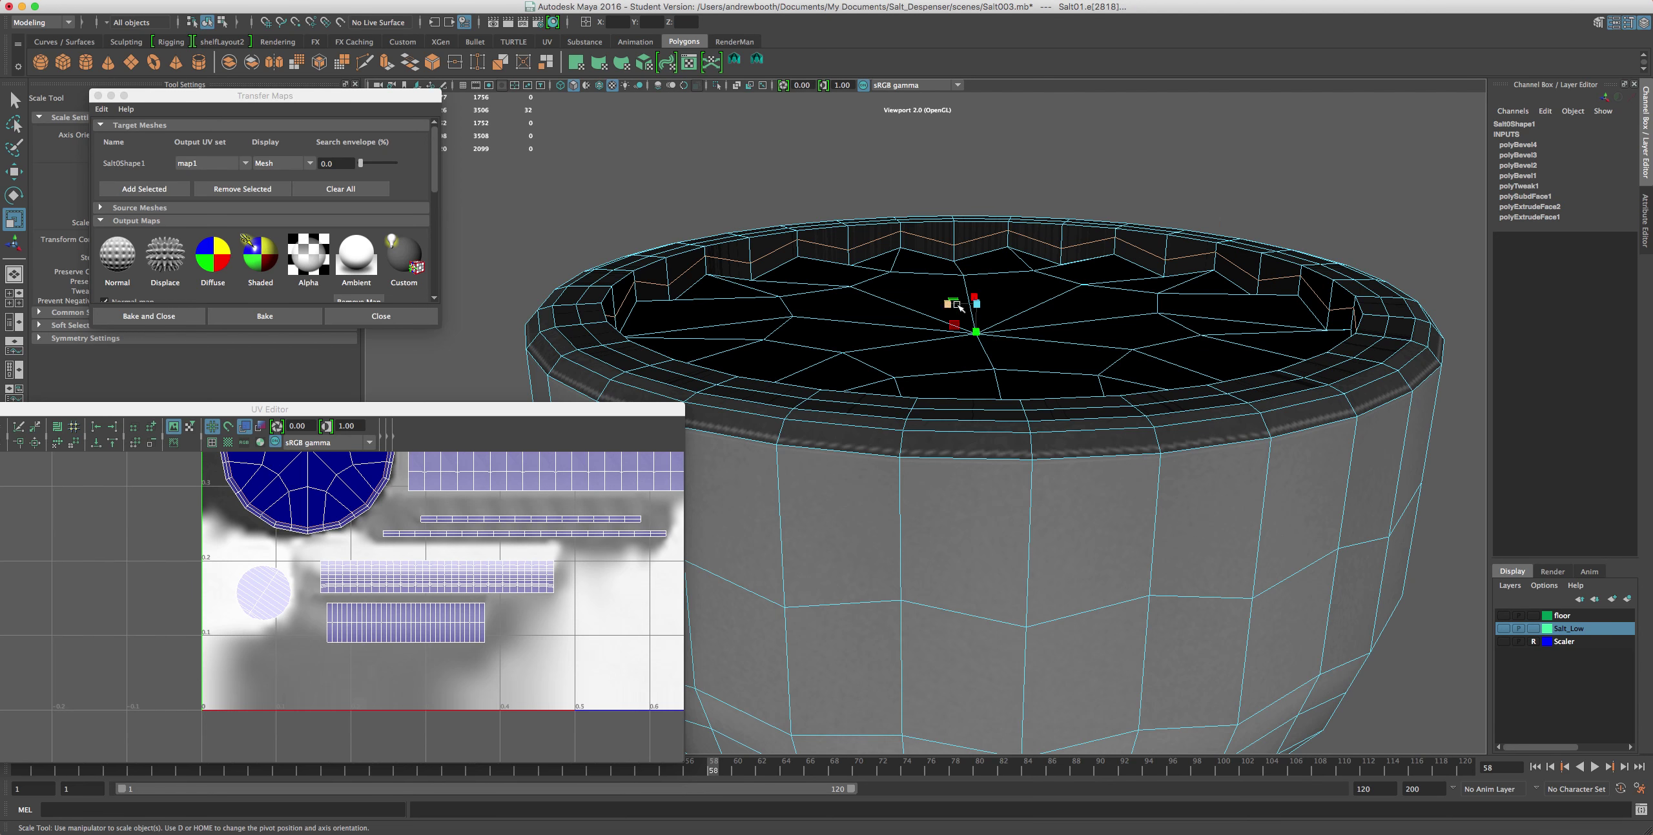
pyautogui.press('w')
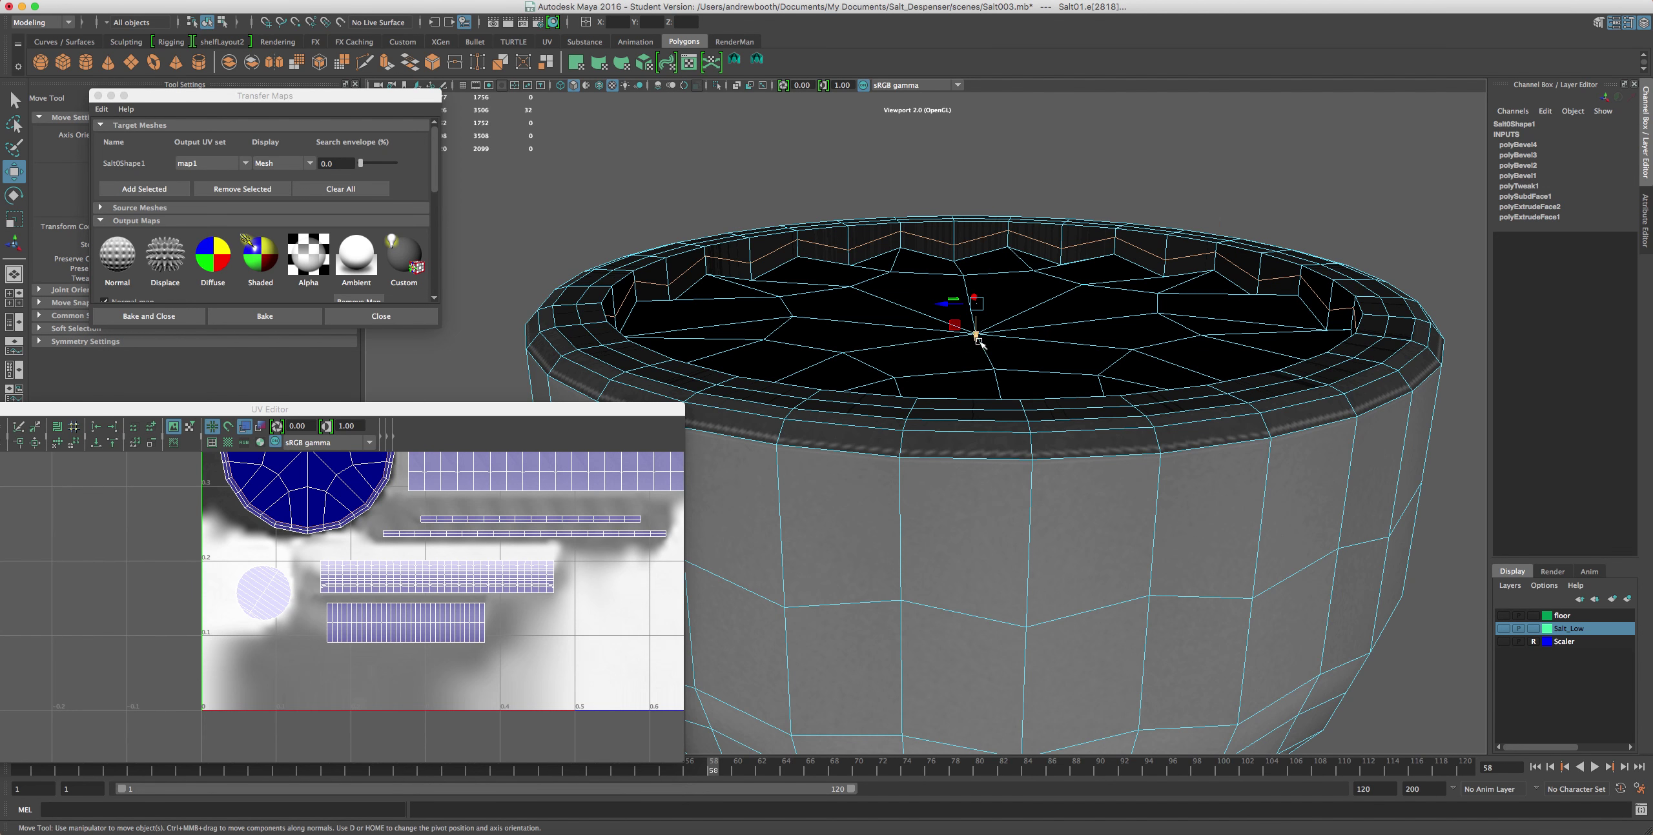
pyautogui.press('e')
pyautogui.press('r')
pyautogui.moveTo(974, 332)
pyautogui.mouseDown()
pyautogui.moveTo(988, 271)
pyautogui.moveTo(997, 342)
pyautogui.mouseUp()
# - Select all the faces forming the base recess's floor and flatten them by scaling vertically
pyautogui.moveTo(1045, 369); pyautogui.dragTo(1105, 405, button='right')
pyautogui.moveTo(991, 369); pyautogui.dragTo(986, 405, button='right')
pyautogui.click(1034, 256)
pyautogui.keyDown('shift'); pyautogui.click(1060, 252); pyautogui.keyUp('shift')
pyautogui.keyDown('shift'); pyautogui.click(1091, 276); pyautogui.keyUp('shift')
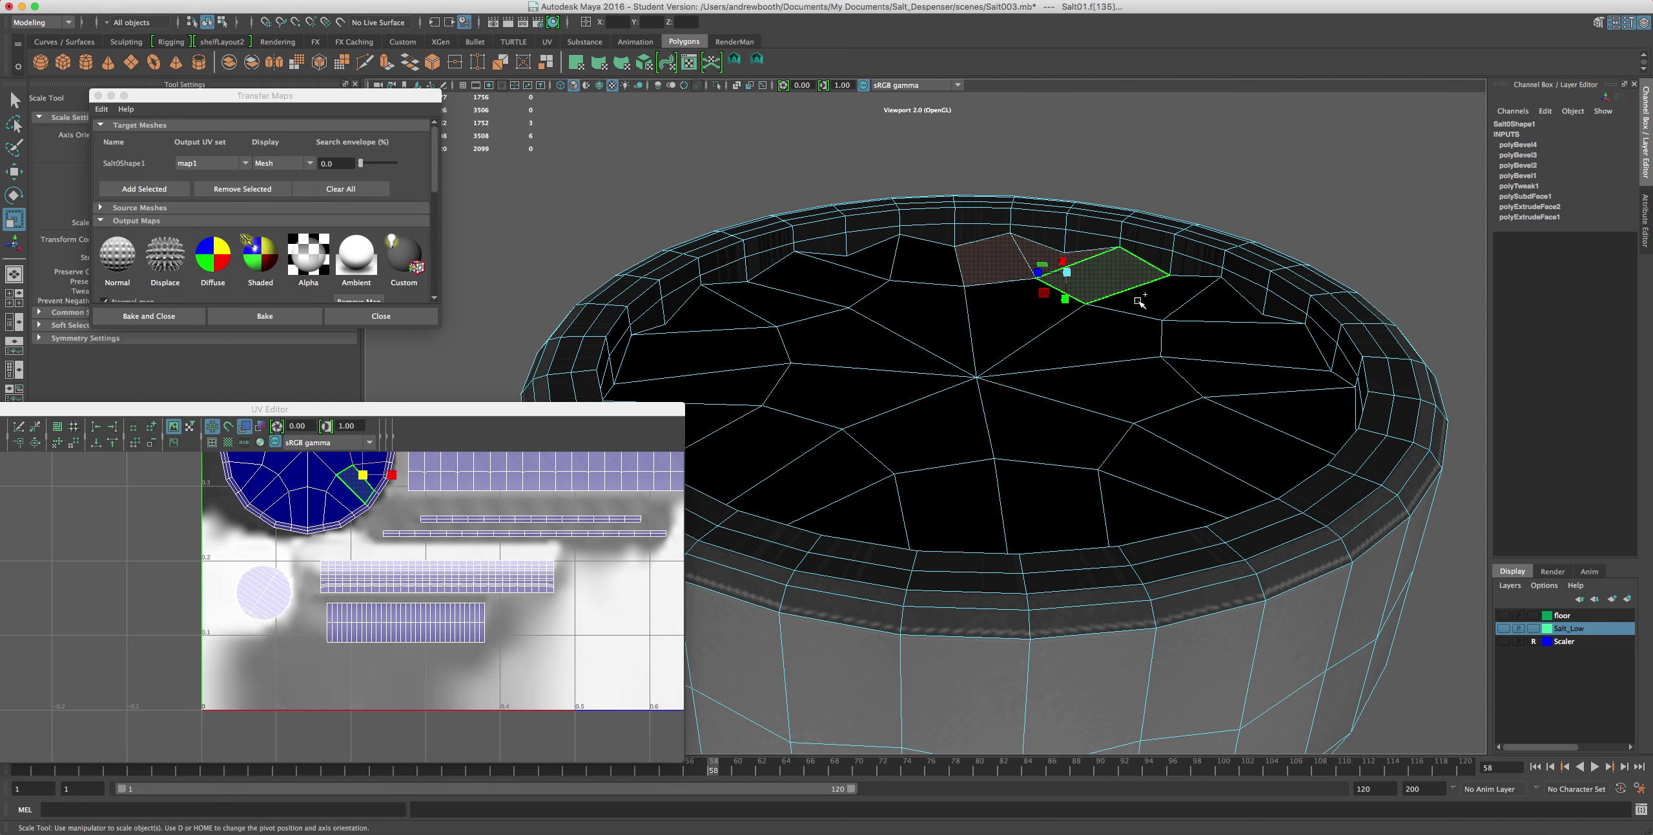
pyautogui.keyDown('shift'); pyautogui.click(1146, 297); pyautogui.keyUp('shift')
pyautogui.keyDown('shift'); pyautogui.click(1176, 328); pyautogui.keyUp('shift')
pyautogui.keyDown('shift'); pyautogui.click(1194, 310); pyautogui.keyUp('shift')
pyautogui.keyDown('shift'); pyautogui.click(1082, 347); pyautogui.keyUp('shift')
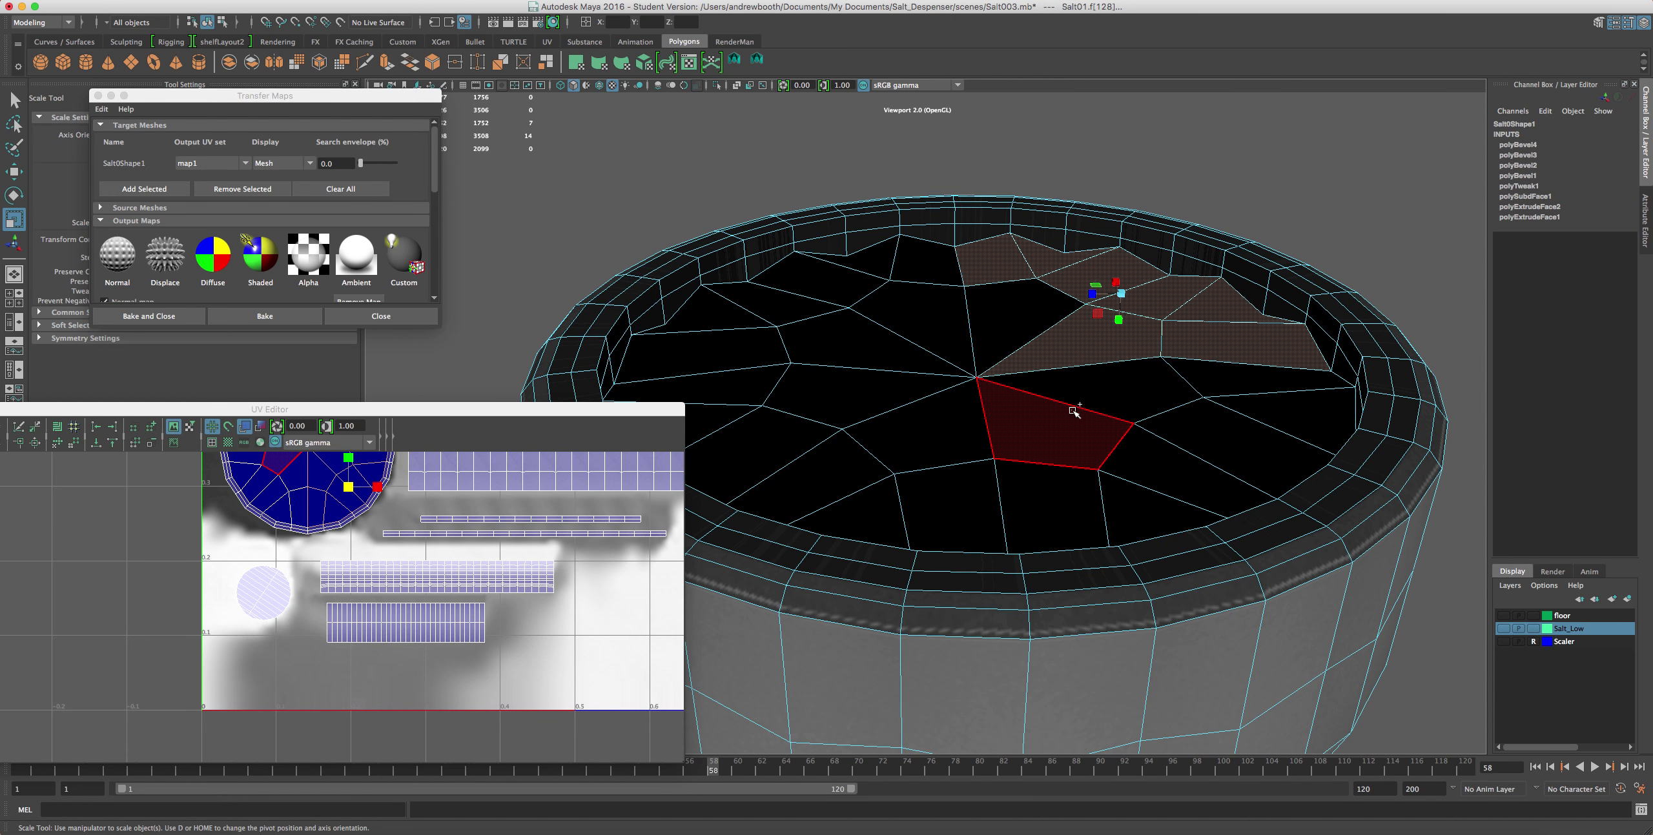
pyautogui.keyDown('shift'); pyautogui.click(1074, 409); pyautogui.keyUp('shift')
pyautogui.keyDown('shift'); pyautogui.click(1123, 391); pyautogui.keyUp('shift')
pyautogui.keyDown('shift'); pyautogui.click(1246, 394); pyautogui.keyUp('shift')
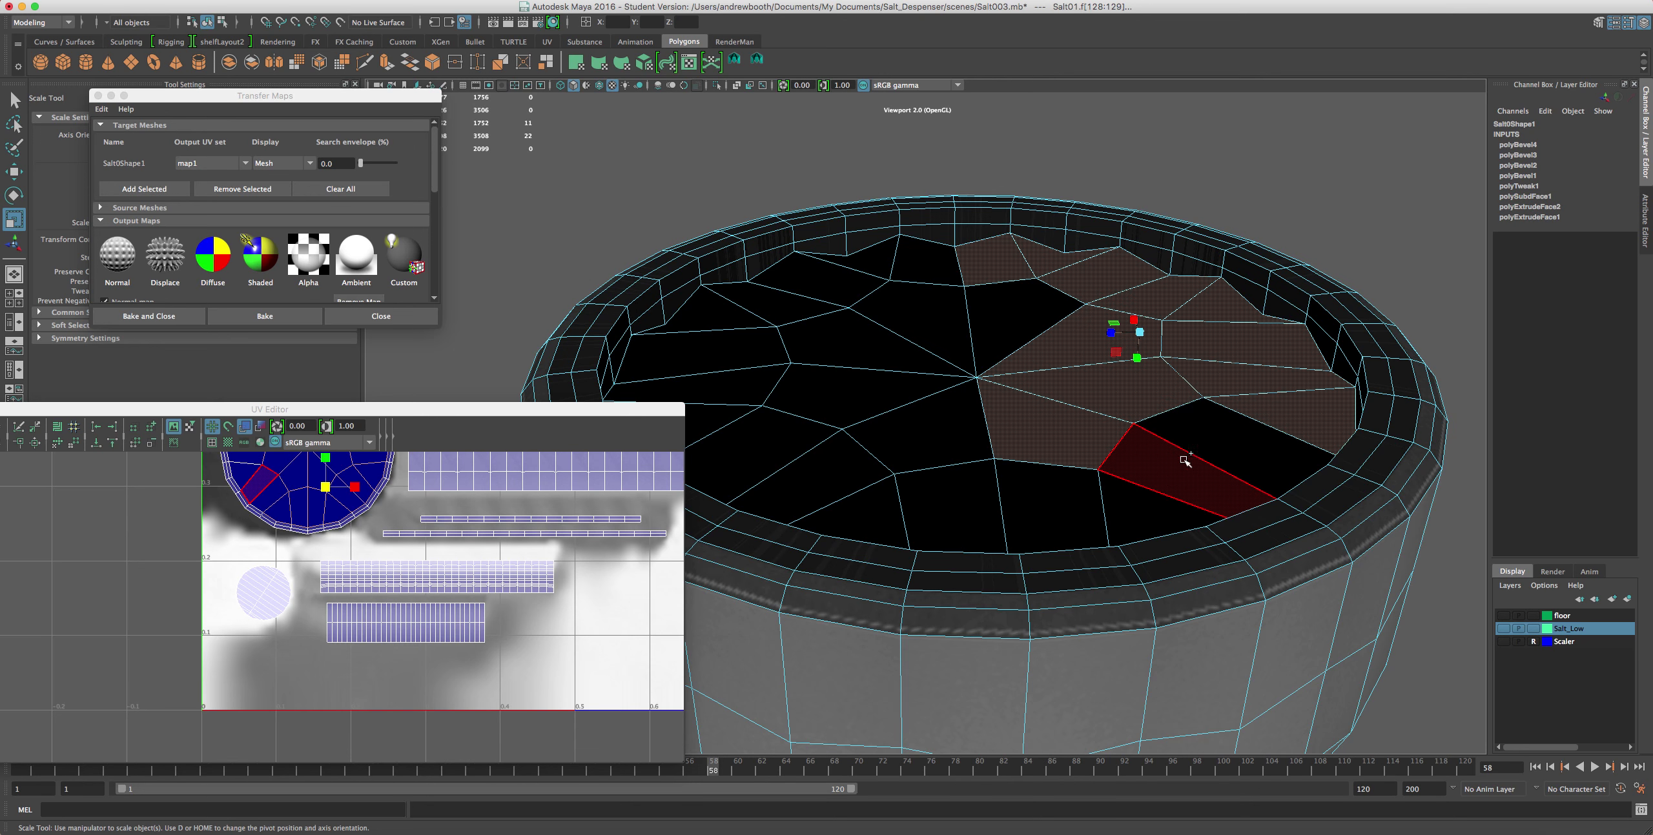
pyautogui.keyDown('shift'); pyautogui.click(1185, 460); pyautogui.keyUp('shift')
pyautogui.keyDown('shift'); pyautogui.click(1149, 514); pyautogui.keyUp('shift')
pyautogui.keyDown('shift'); pyautogui.click(1053, 510); pyautogui.keyUp('shift')
pyautogui.keyDown('shift'); pyautogui.click(956, 516); pyautogui.keyUp('shift')
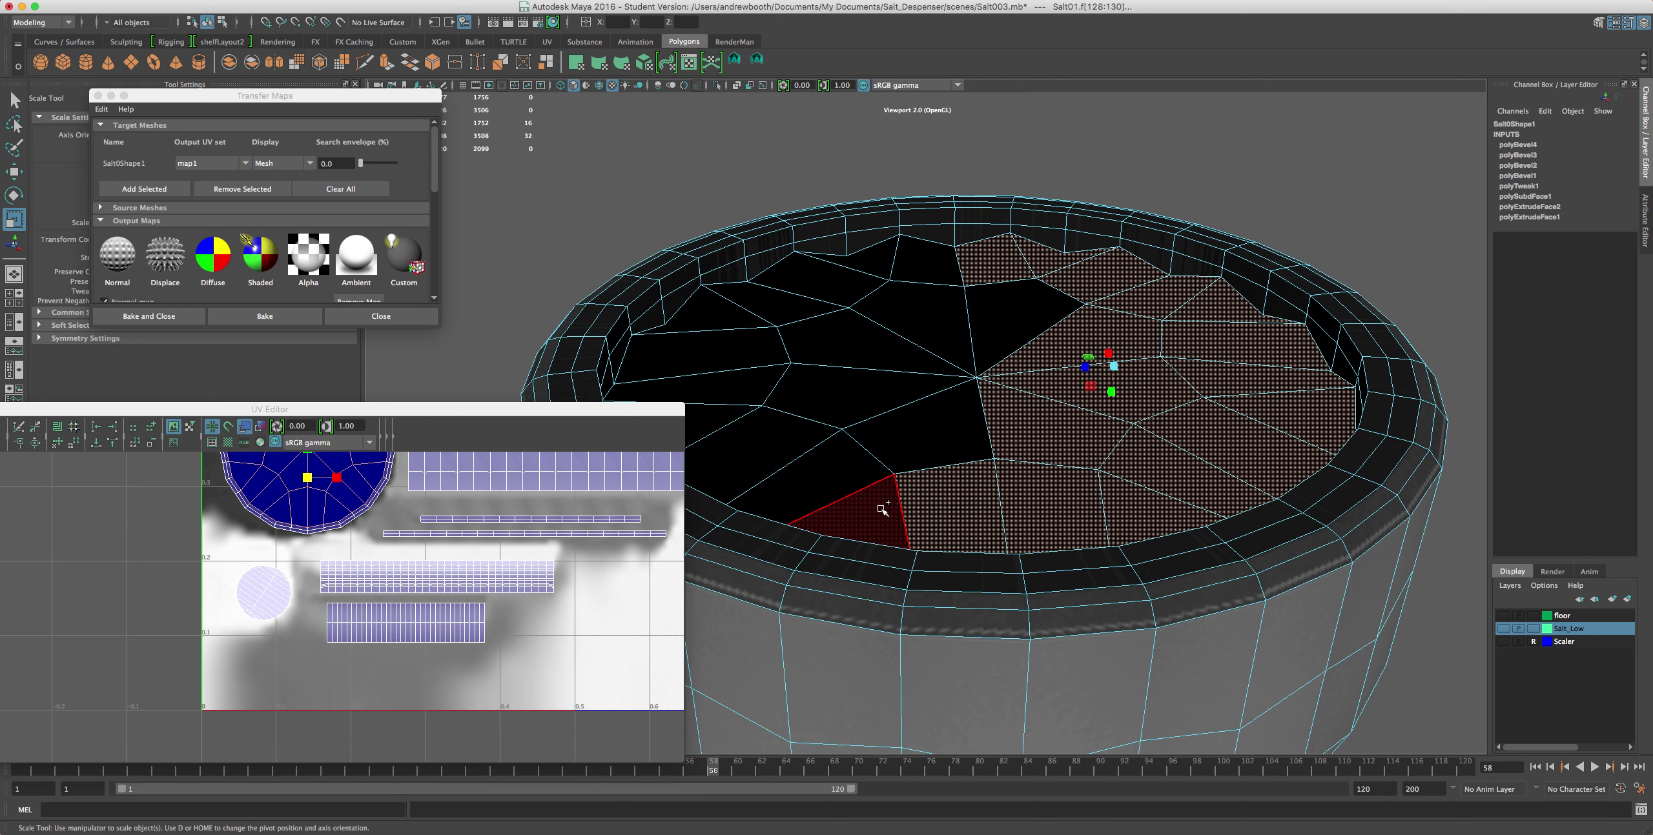
pyautogui.keyDown('shift'); pyautogui.click(888, 516); pyautogui.keyUp('shift')
pyautogui.keyDown('shift'); pyautogui.click(826, 483); pyautogui.keyUp('shift')
pyautogui.keyDown('shift'); pyautogui.click(896, 446); pyautogui.keyUp('shift')
pyautogui.keyDown('shift'); pyautogui.click(889, 383); pyautogui.keyUp('shift')
pyautogui.keyDown('shift'); pyautogui.click(781, 422); pyautogui.keyUp('shift')
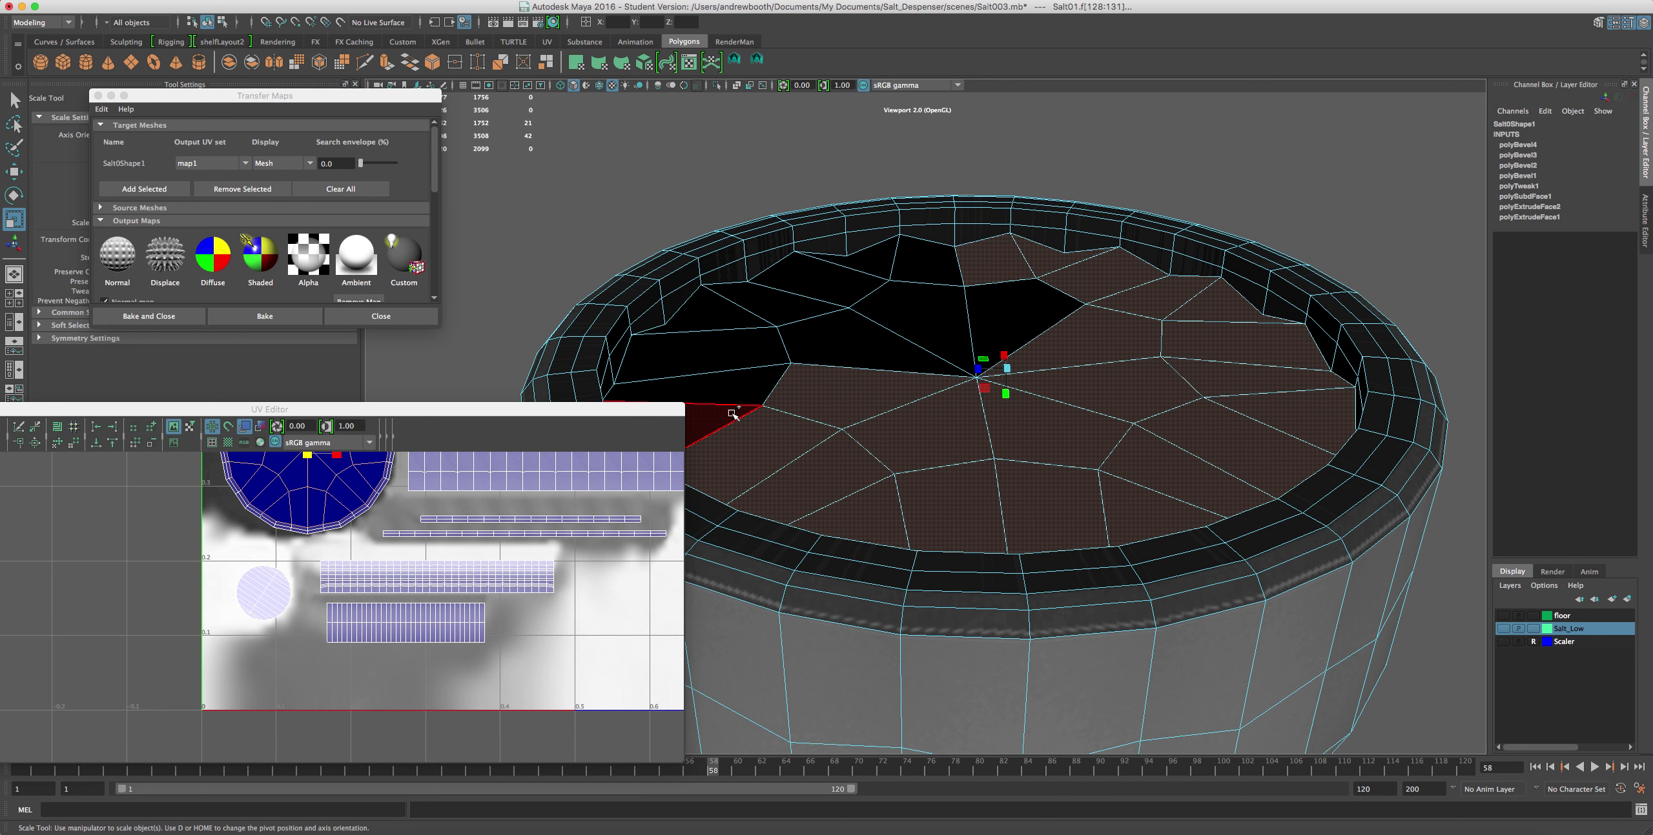
pyautogui.keyDown('shift'); pyautogui.click(732, 413); pyautogui.keyUp('shift')
pyautogui.keyDown('shift'); pyautogui.click(742, 381); pyautogui.keyUp('shift')
pyautogui.keyDown('shift'); pyautogui.click(745, 340); pyautogui.keyUp('shift')
pyautogui.keyDown('shift'); pyautogui.click(756, 303); pyautogui.keyUp('shift')
pyautogui.keyDown('shift'); pyautogui.click(738, 311); pyautogui.keyUp('shift')
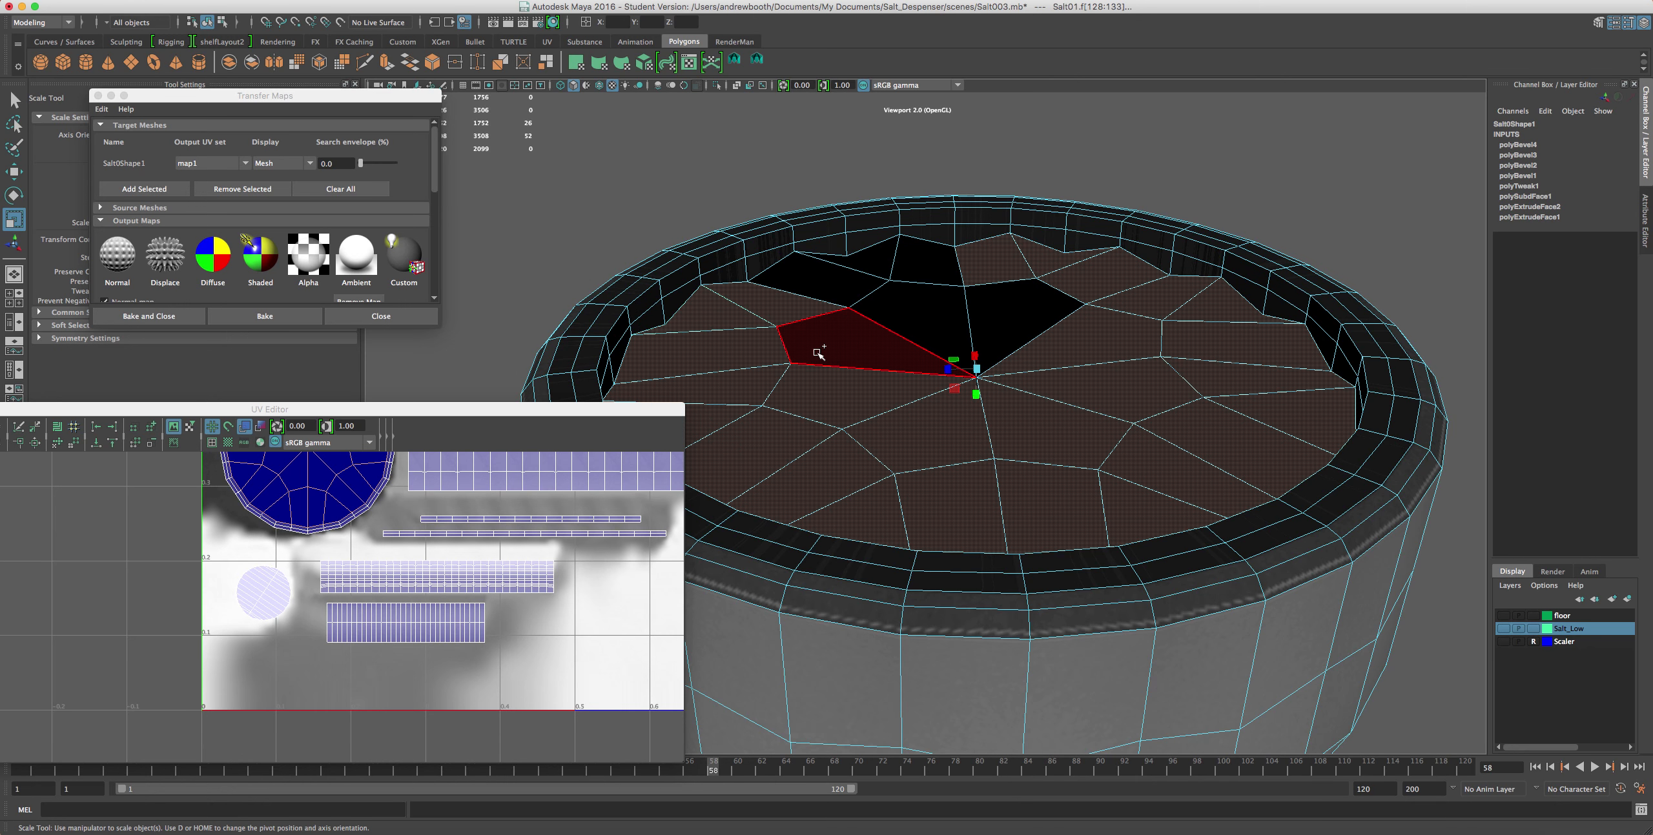
pyautogui.keyDown('shift'); pyautogui.click(817, 353); pyautogui.keyUp('shift')
pyautogui.keyDown('shift'); pyautogui.click(926, 323); pyautogui.keyUp('shift')
pyautogui.keyDown('shift'); pyautogui.click(1002, 319); pyautogui.keyUp('shift')
pyautogui.keyDown('shift'); pyautogui.click(949, 273); pyautogui.keyUp('shift')
pyautogui.keyDown('shift'); pyautogui.click(881, 257); pyautogui.keyUp('shift')
pyautogui.keyDown('shift'); pyautogui.click(800, 279); pyautogui.keyUp('shift')
pyautogui.moveTo(975, 344); pyautogui.dragTo(976, 321)
pyautogui.scroll(-1, 1046, 291)
pyautogui.scroll(3, 1046, 291)
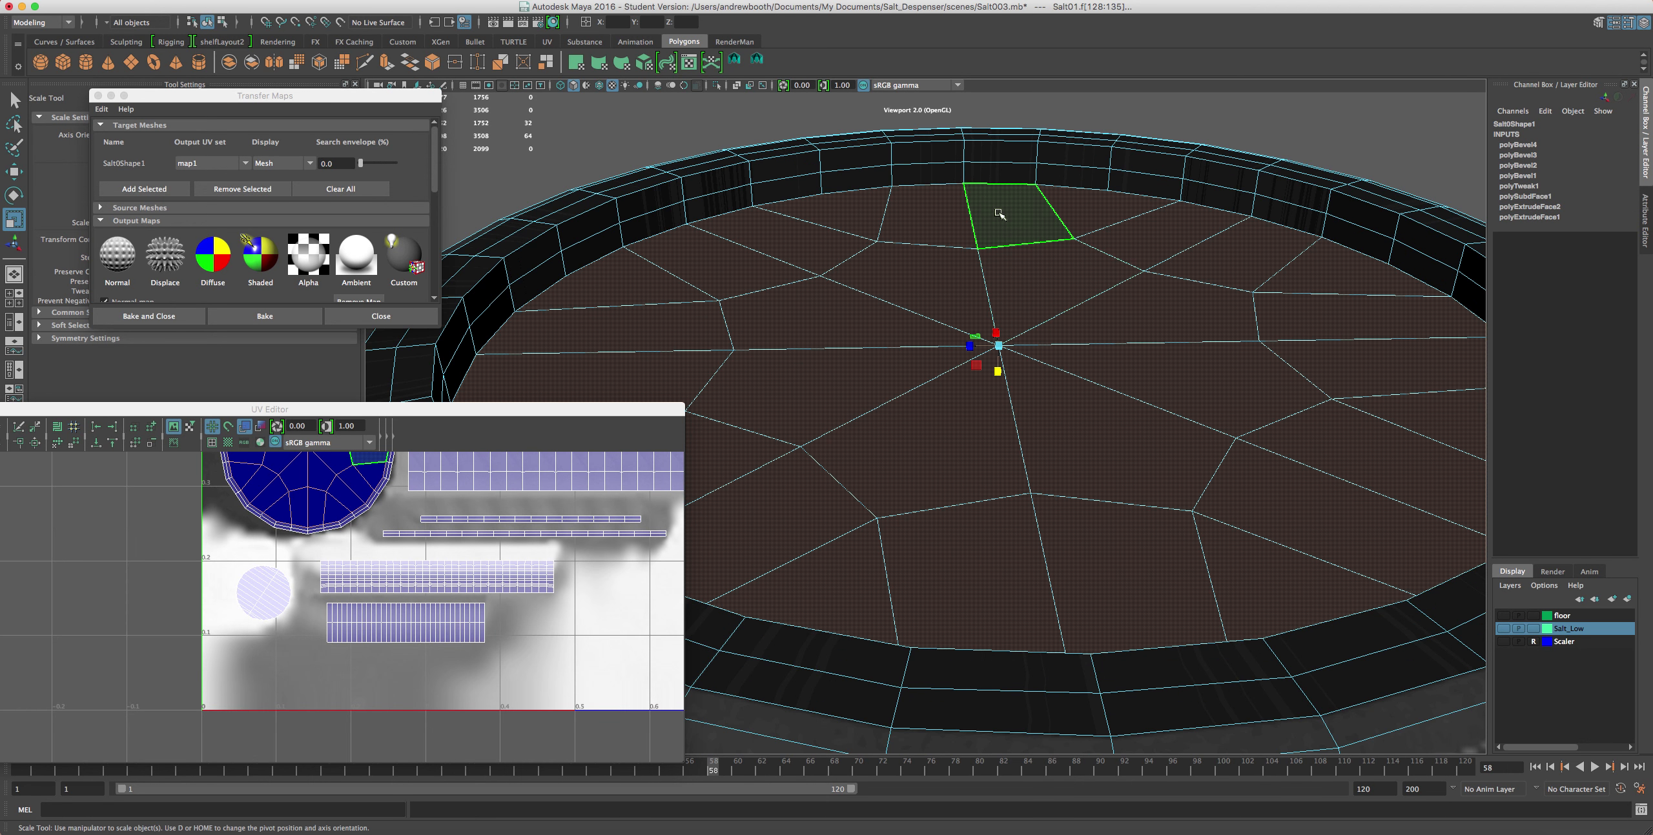
# - Select the edge loop near the rim on the recess's inner wall, shift it vertically and scale it up slightly
pyautogui.moveTo(990, 153); pyautogui.dragTo(991, 142, button='right')
pyautogui.click(991, 140)
pyautogui.doubleClick(991, 140)
pyautogui.press('w')
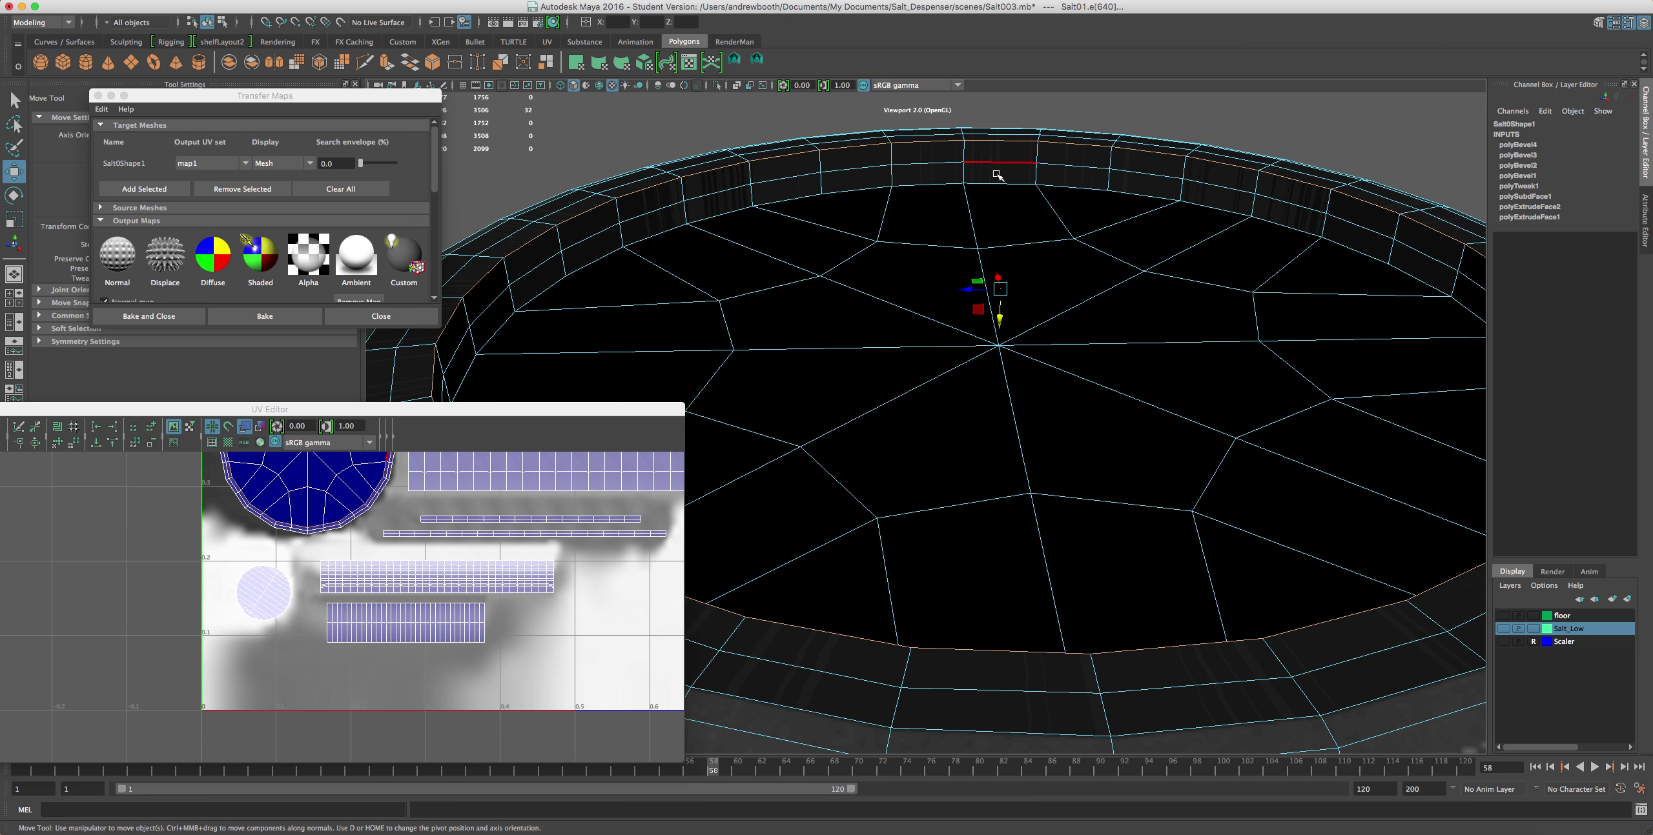
pyautogui.moveTo(1001, 318); pyautogui.dragTo(990, 308)
pyautogui.press('r')
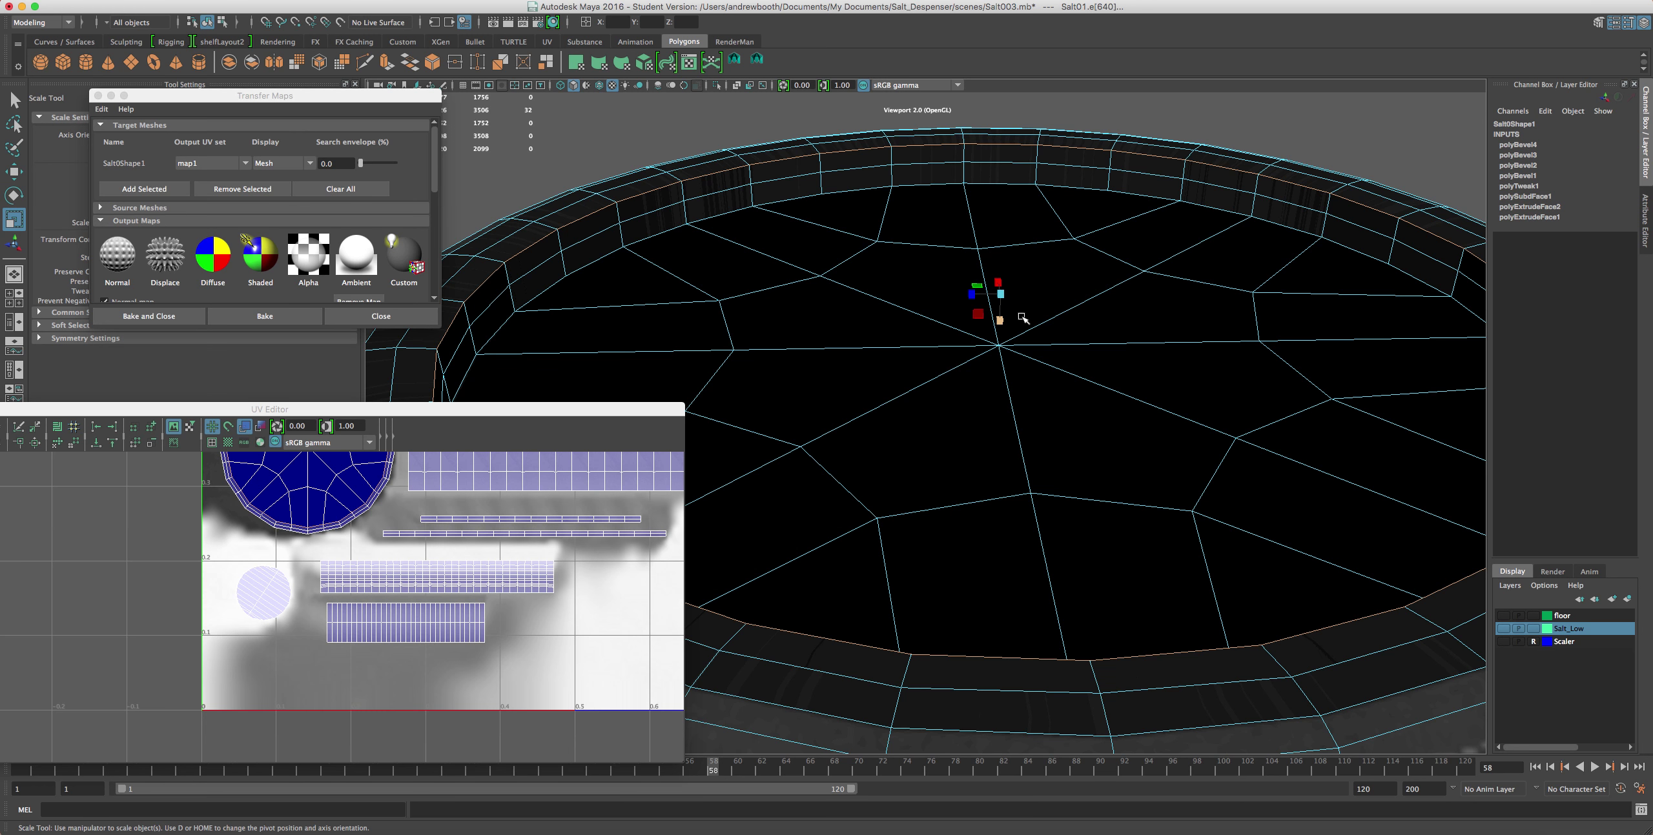
pyautogui.moveTo(1000, 295); pyautogui.dragTo(1014, 295)
pyautogui.scroll(-3, 1013, 295)
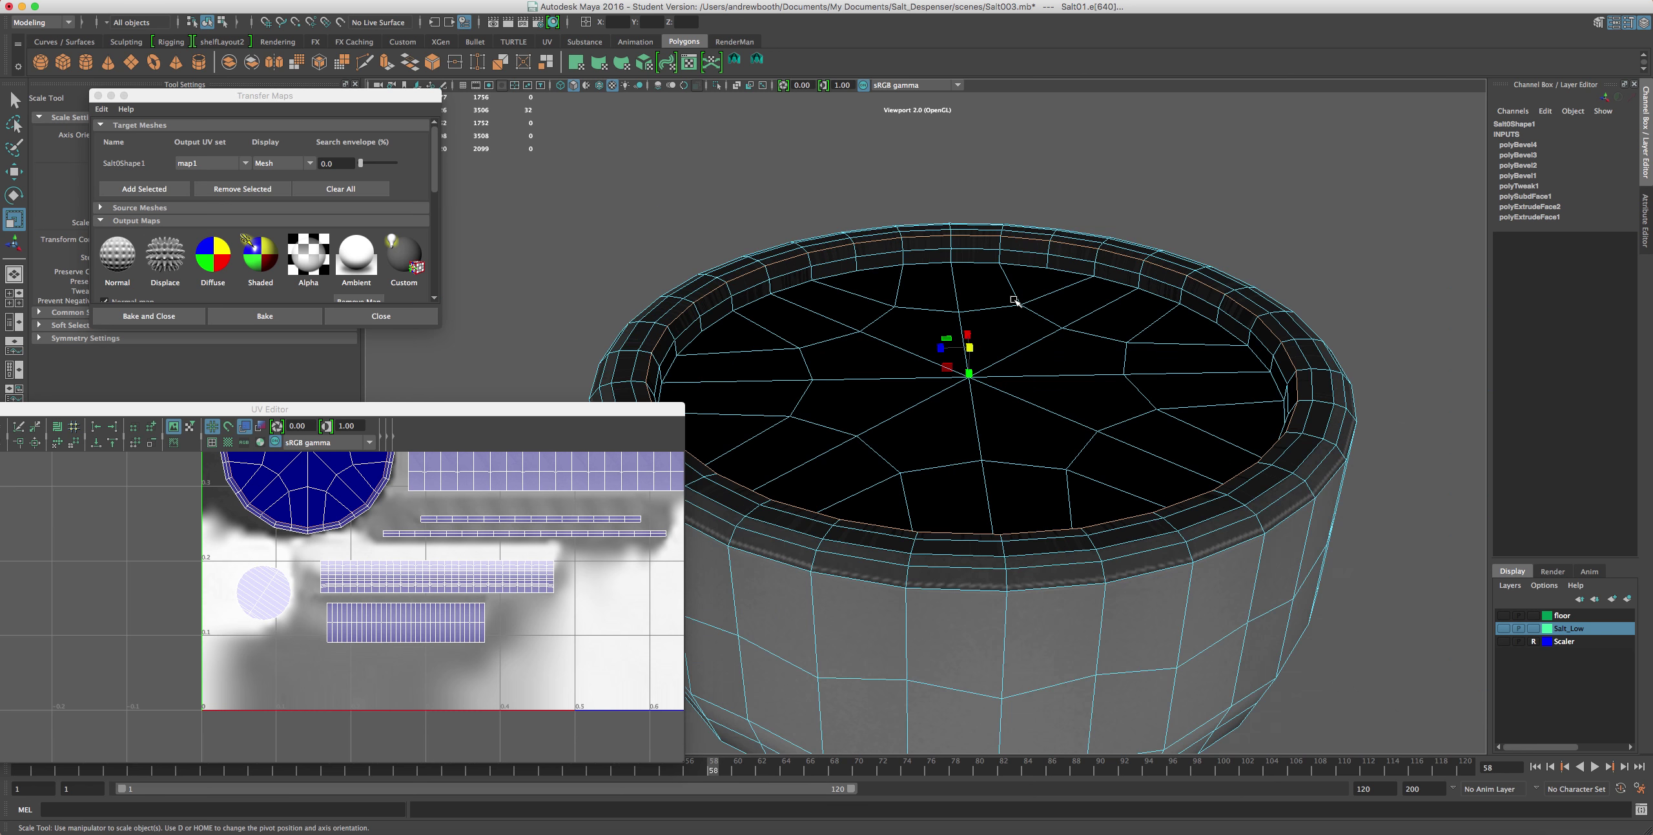
# - Select the edge loop around the base's outer bottom edge and move it slightly along the vertical axis
pyautogui.click(1075, 584)
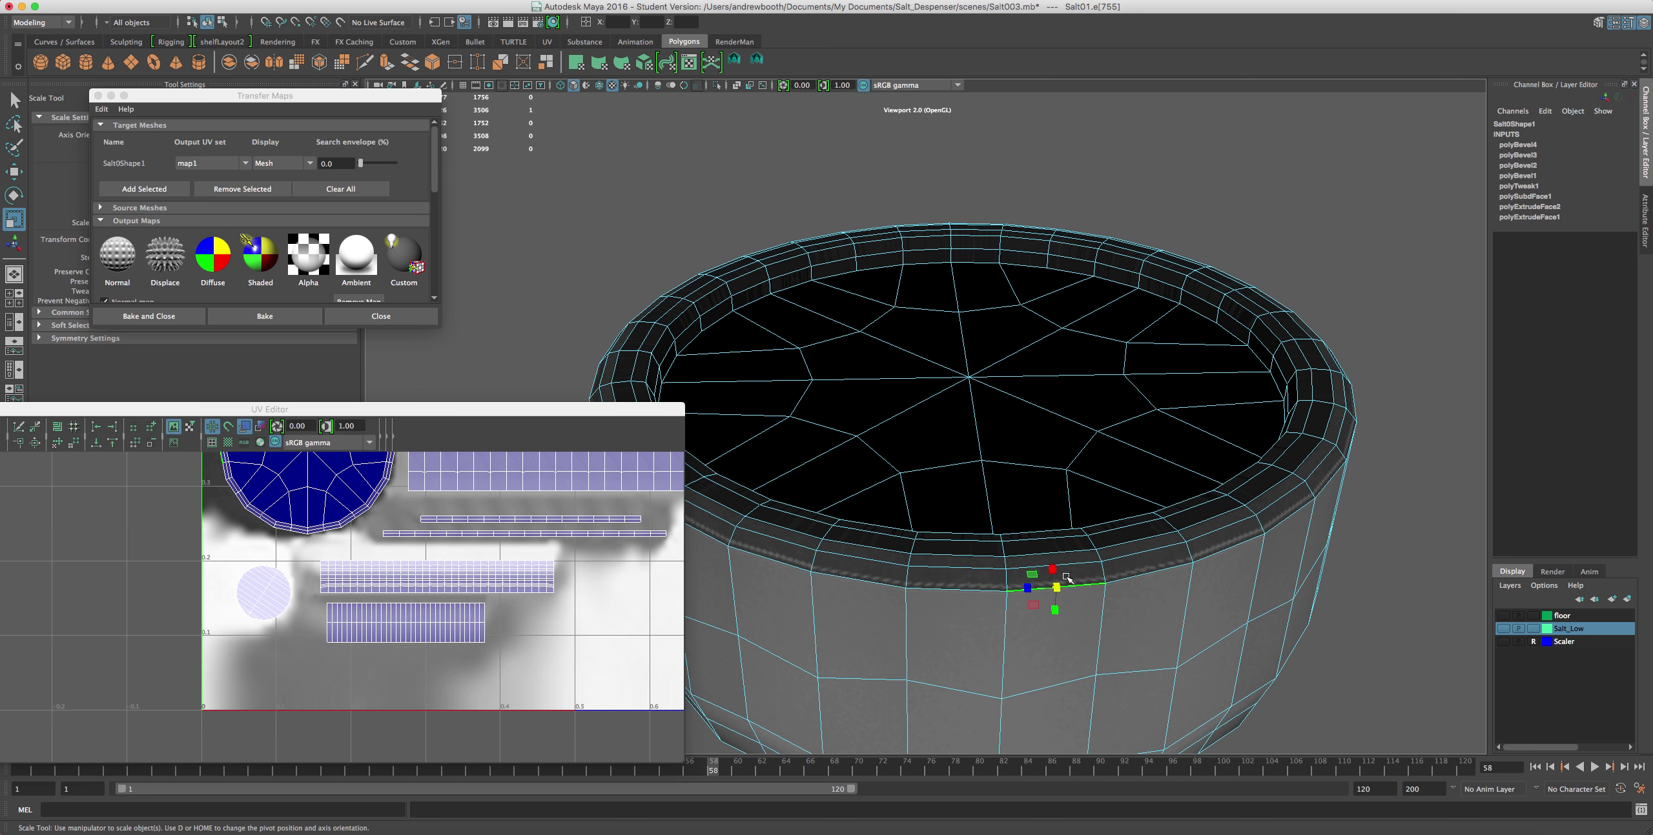
pyautogui.doubleClick(962, 589)
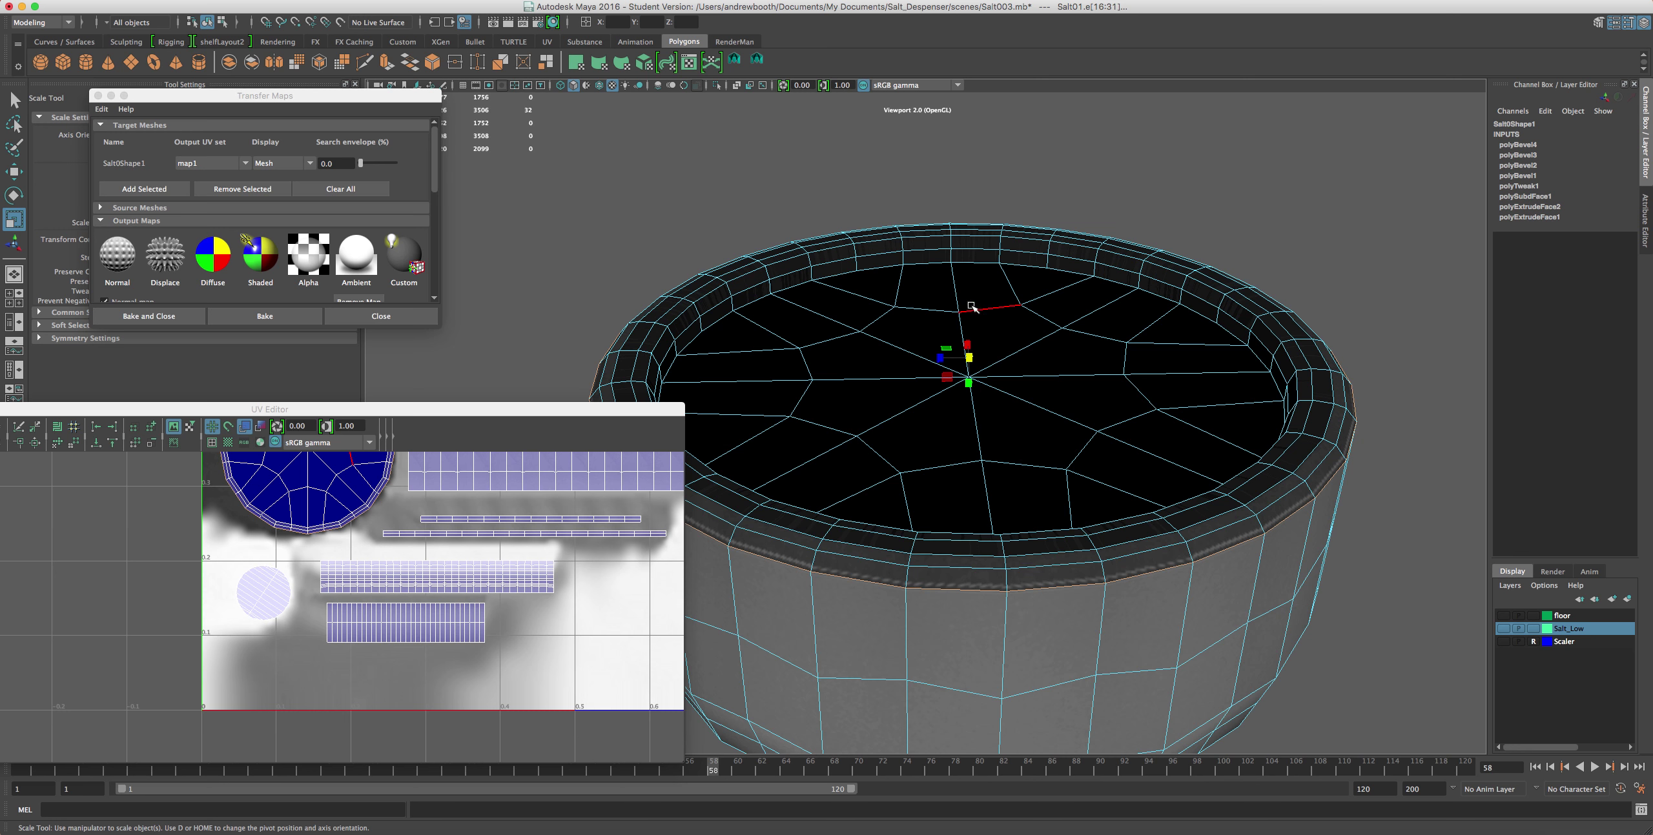
pyautogui.press('w')
pyautogui.moveTo(970, 394); pyautogui.dragTo(971, 398)
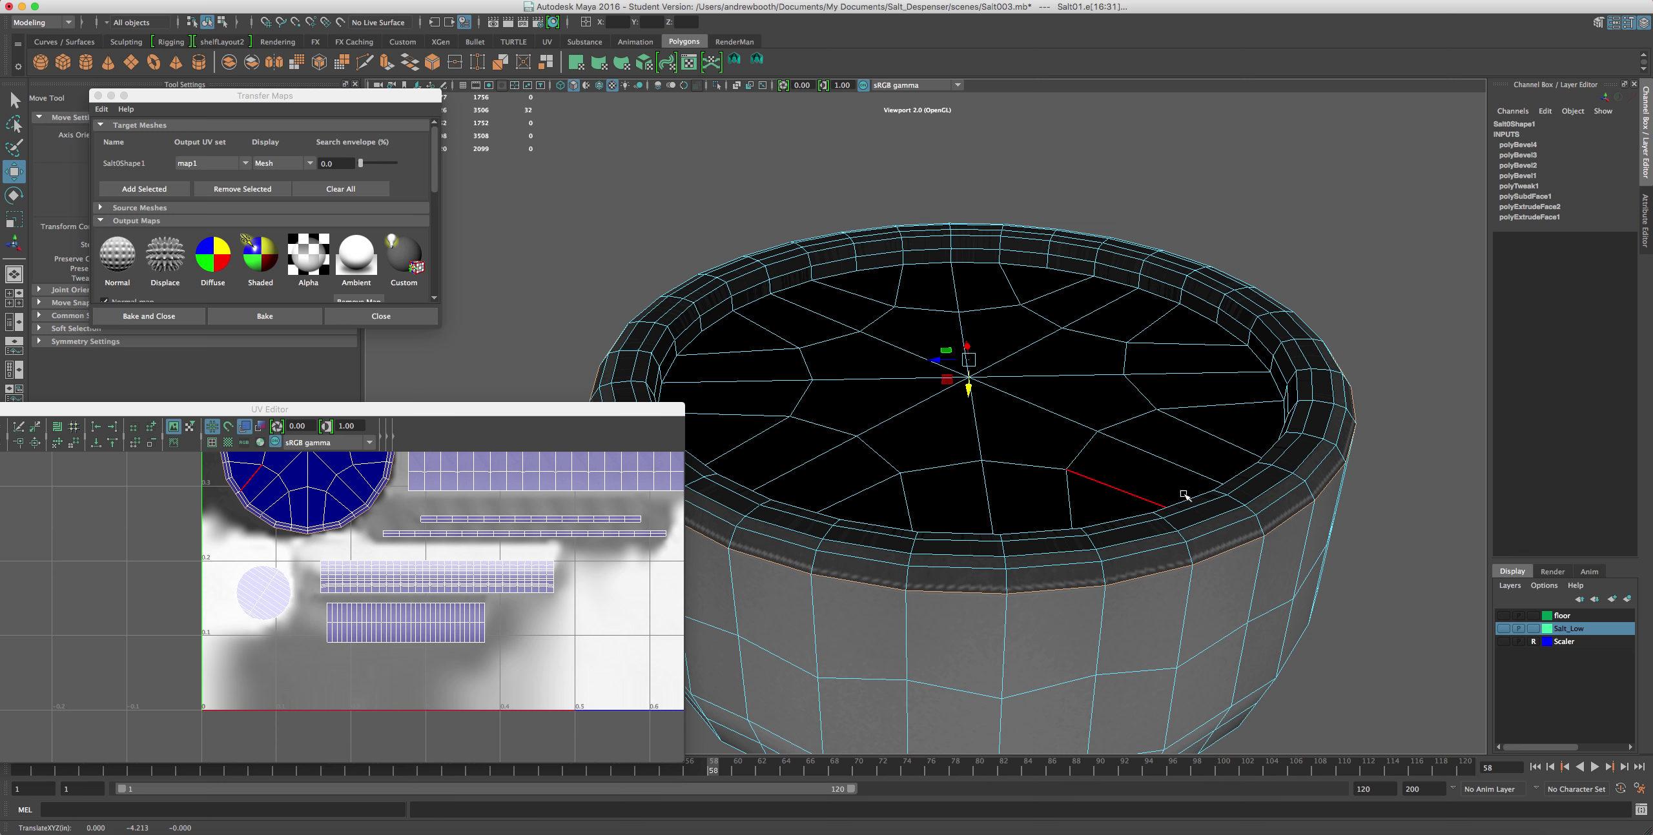
# - Flatten the three lowest jagged edge loops on the base's outer wall by scaling each one vertically
pyautogui.scroll(-5, 1184, 496)
pyautogui.scroll(3, 1184, 493)
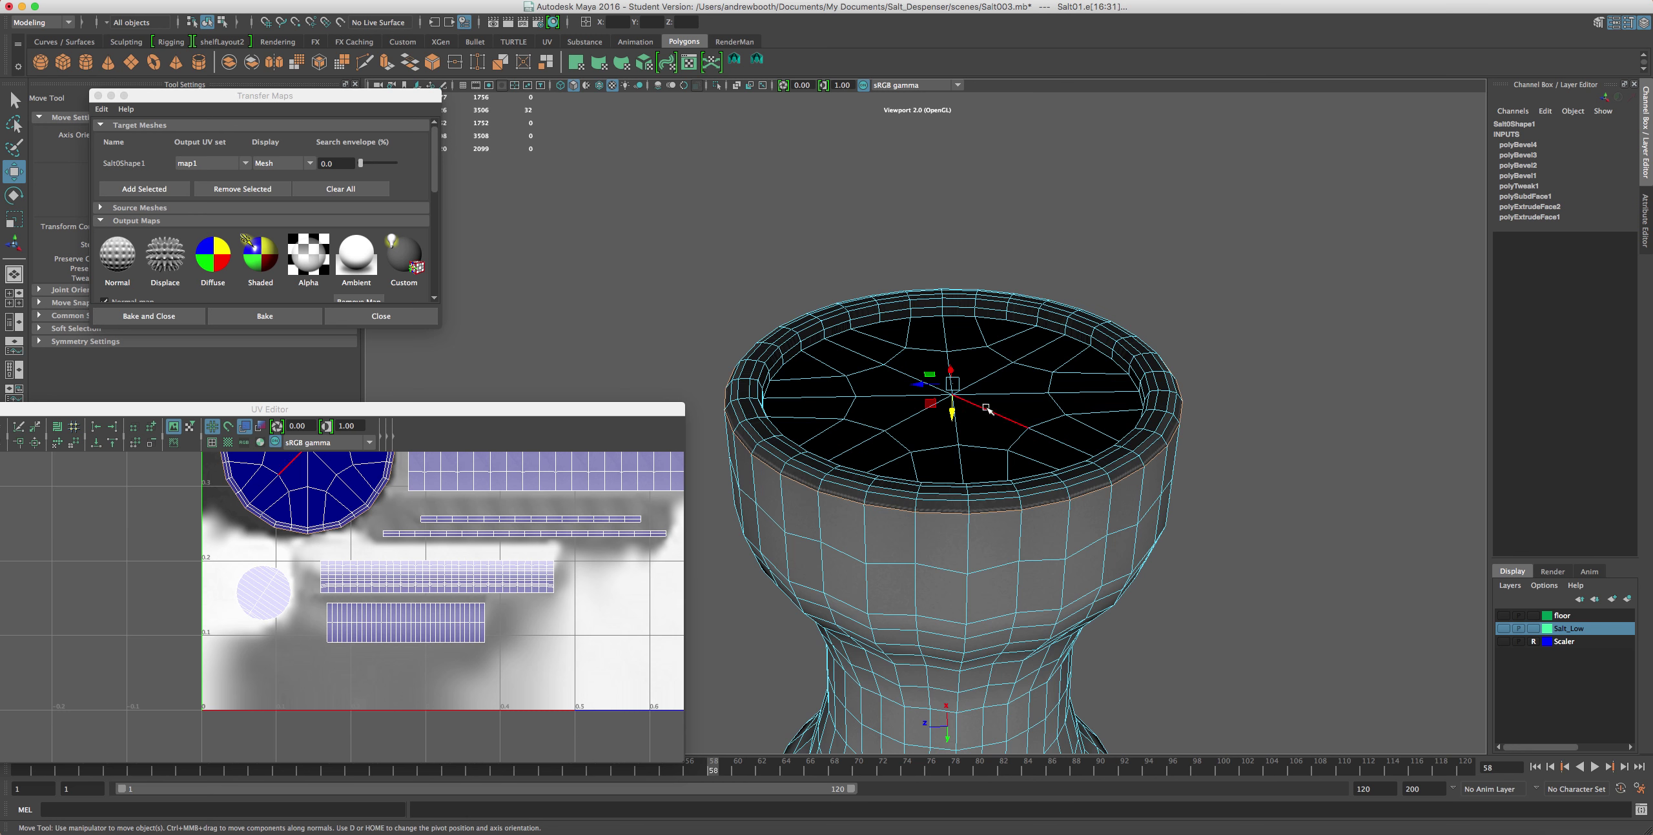
pyautogui.keyDown('alt'); pyautogui.moveTo(967, 378); pyautogui.dragTo(982, 532); pyautogui.keyUp('alt')
pyautogui.scroll(-4, 981, 522)
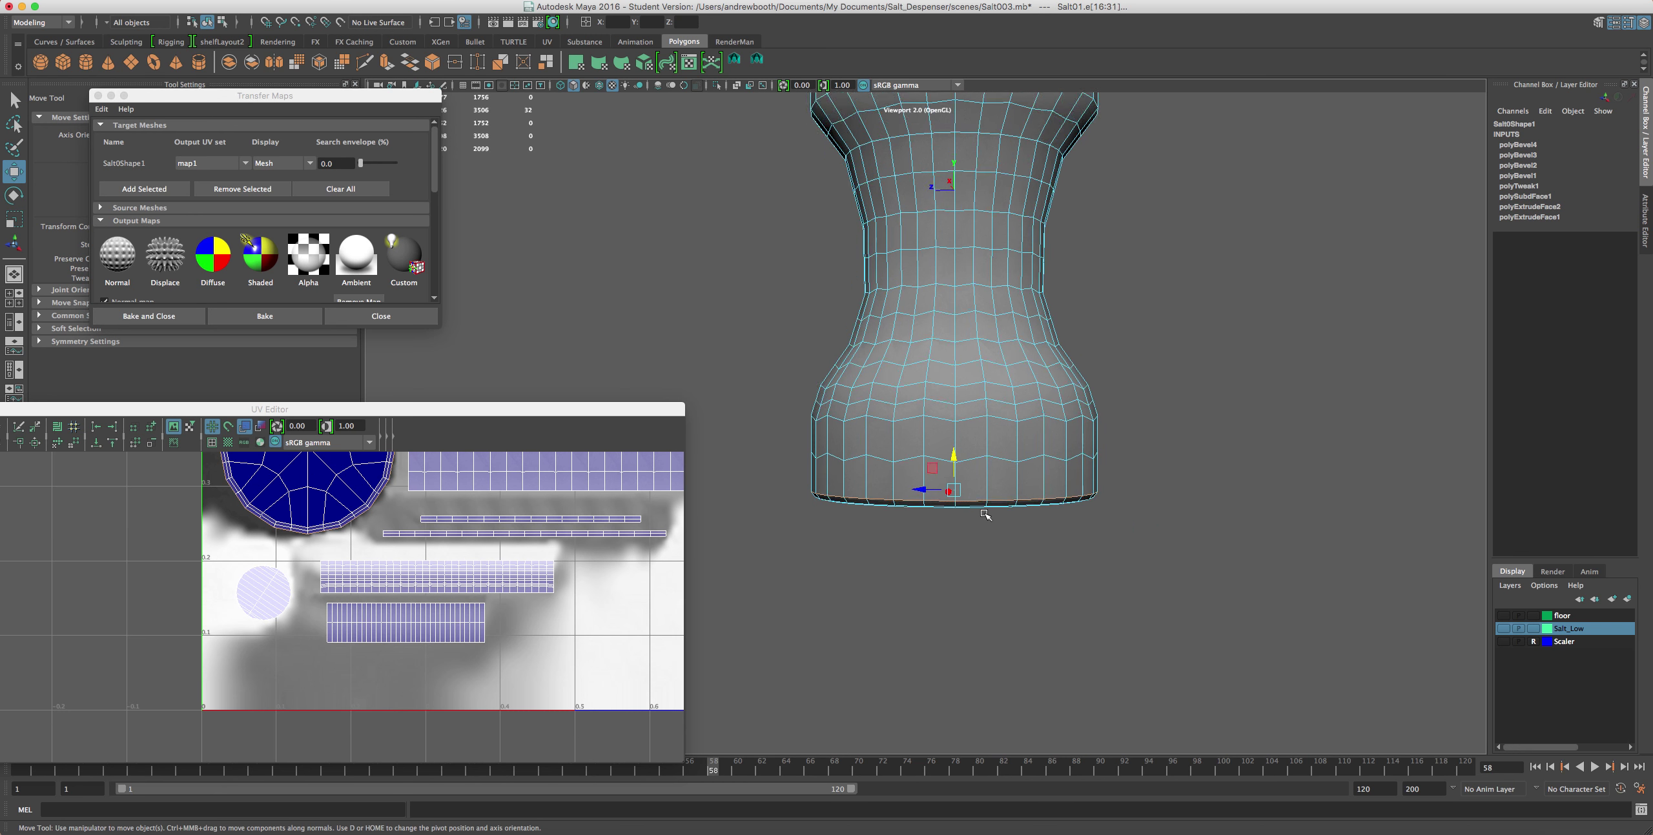
pyautogui.scroll(6, 989, 490)
pyautogui.doubleClick(963, 494)
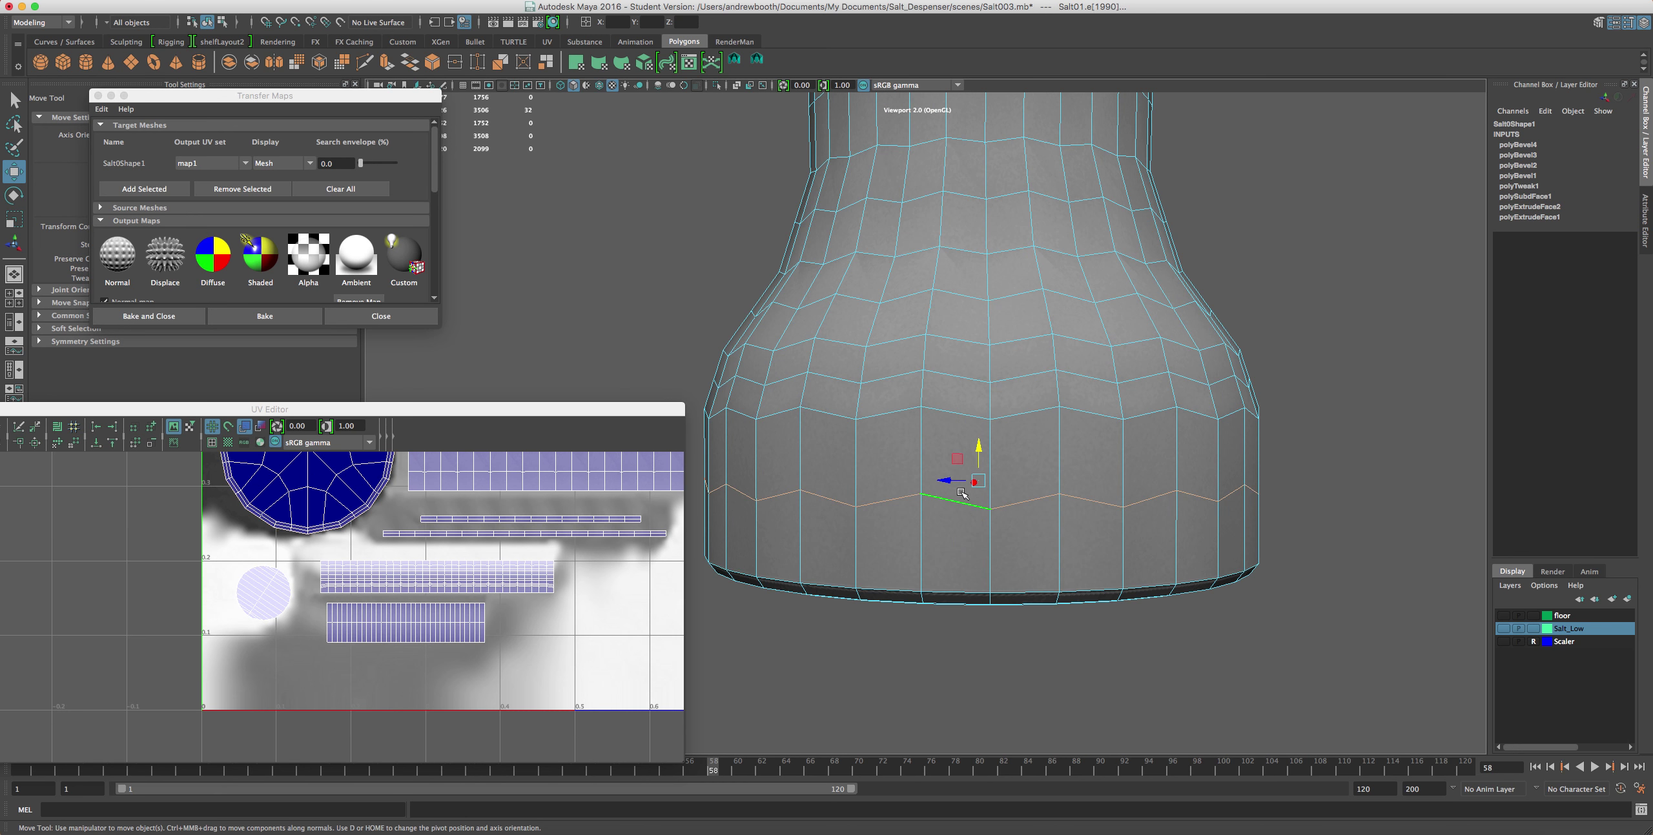
pyautogui.press('r')
pyautogui.moveTo(979, 450); pyautogui.dragTo(983, 452)
pyautogui.doubleClick(978, 415)
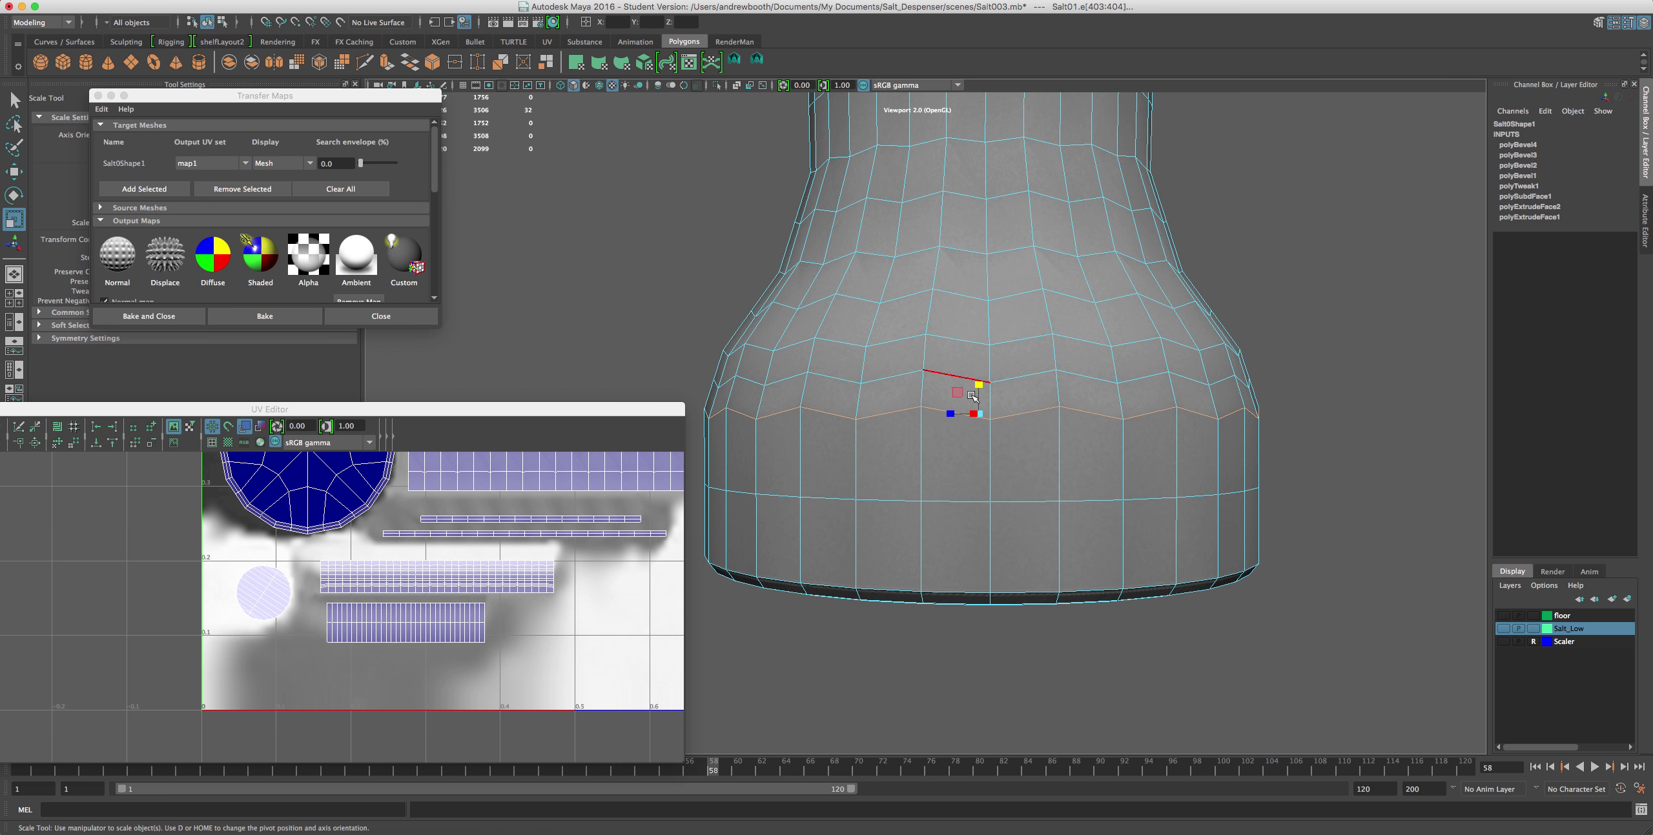
pyautogui.doubleClick(1029, 376)
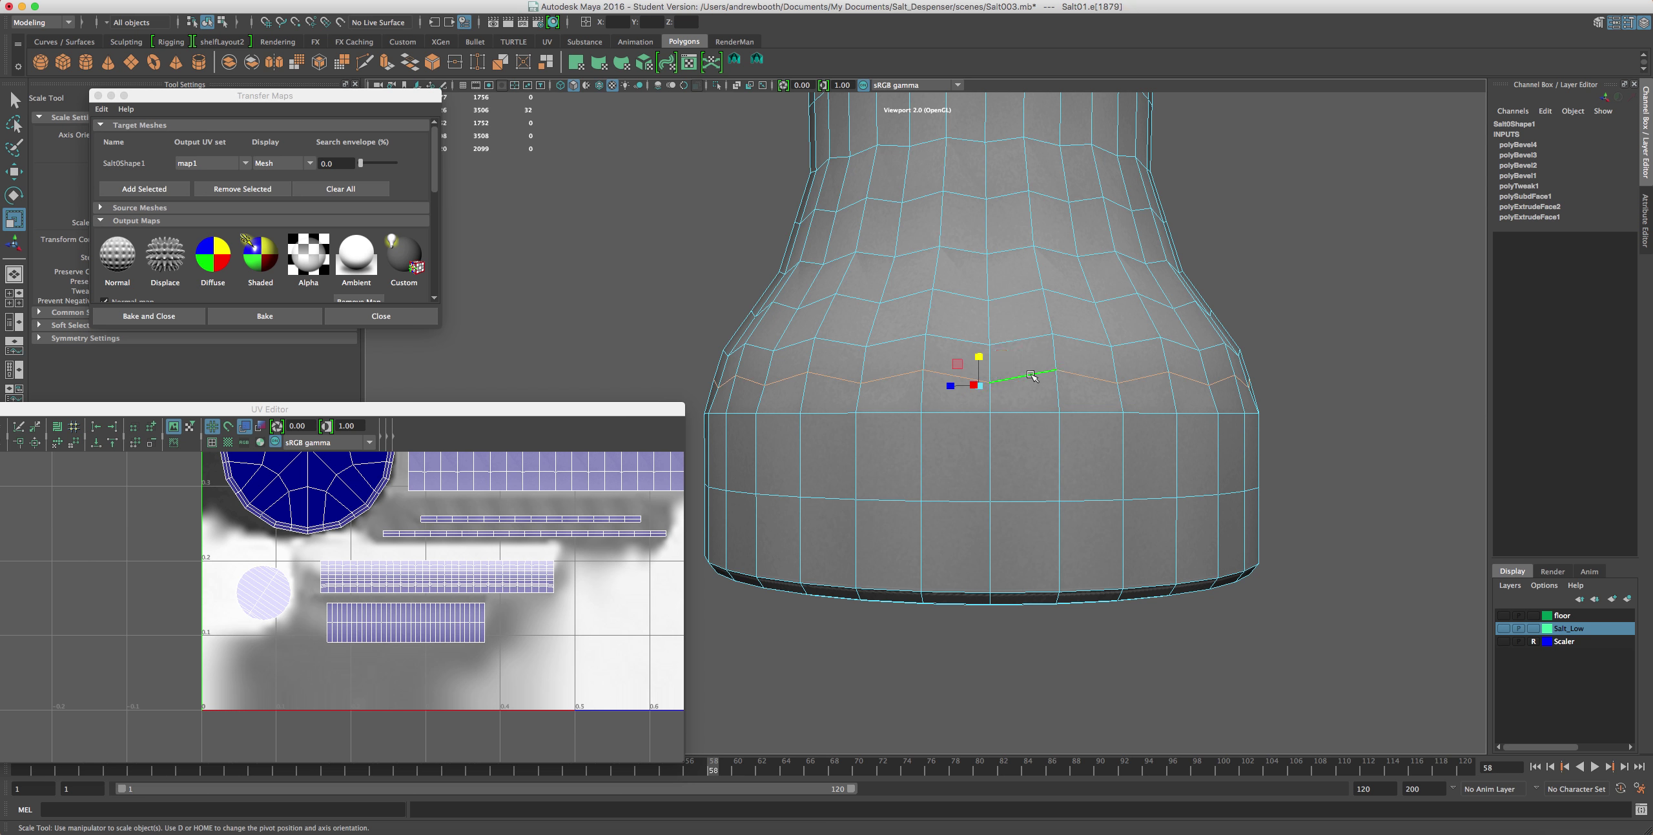
pyautogui.moveTo(978, 355); pyautogui.dragTo(951, 382)
# - Flatten the next five edge loops up the base's sloping flare to the lower neck by scaling each vertically
pyautogui.doubleClick(1013, 343)
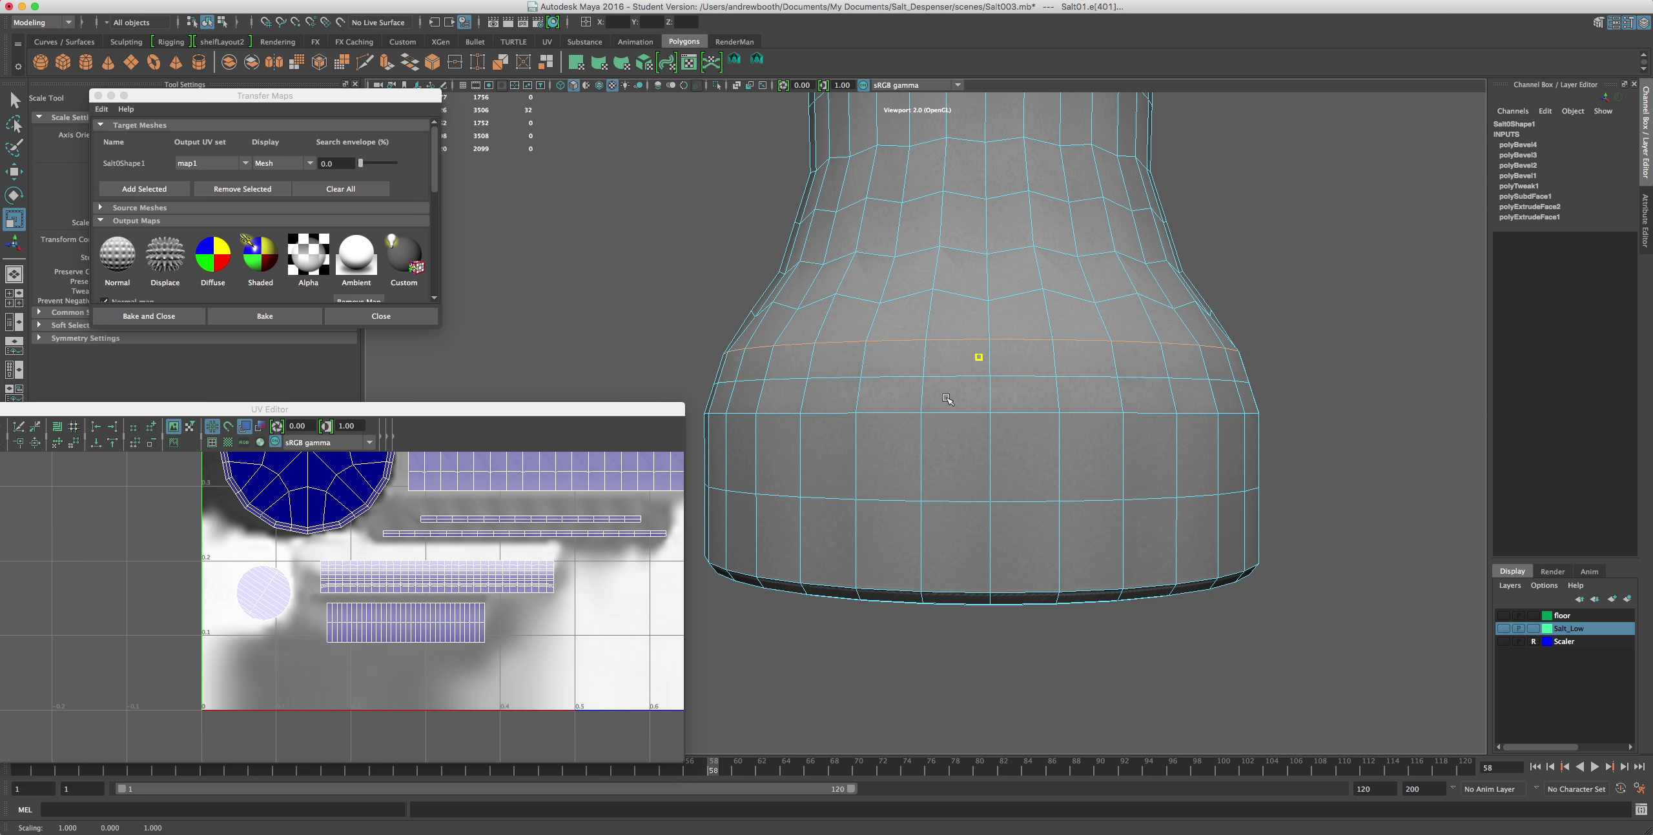
pyautogui.doubleClick(967, 287)
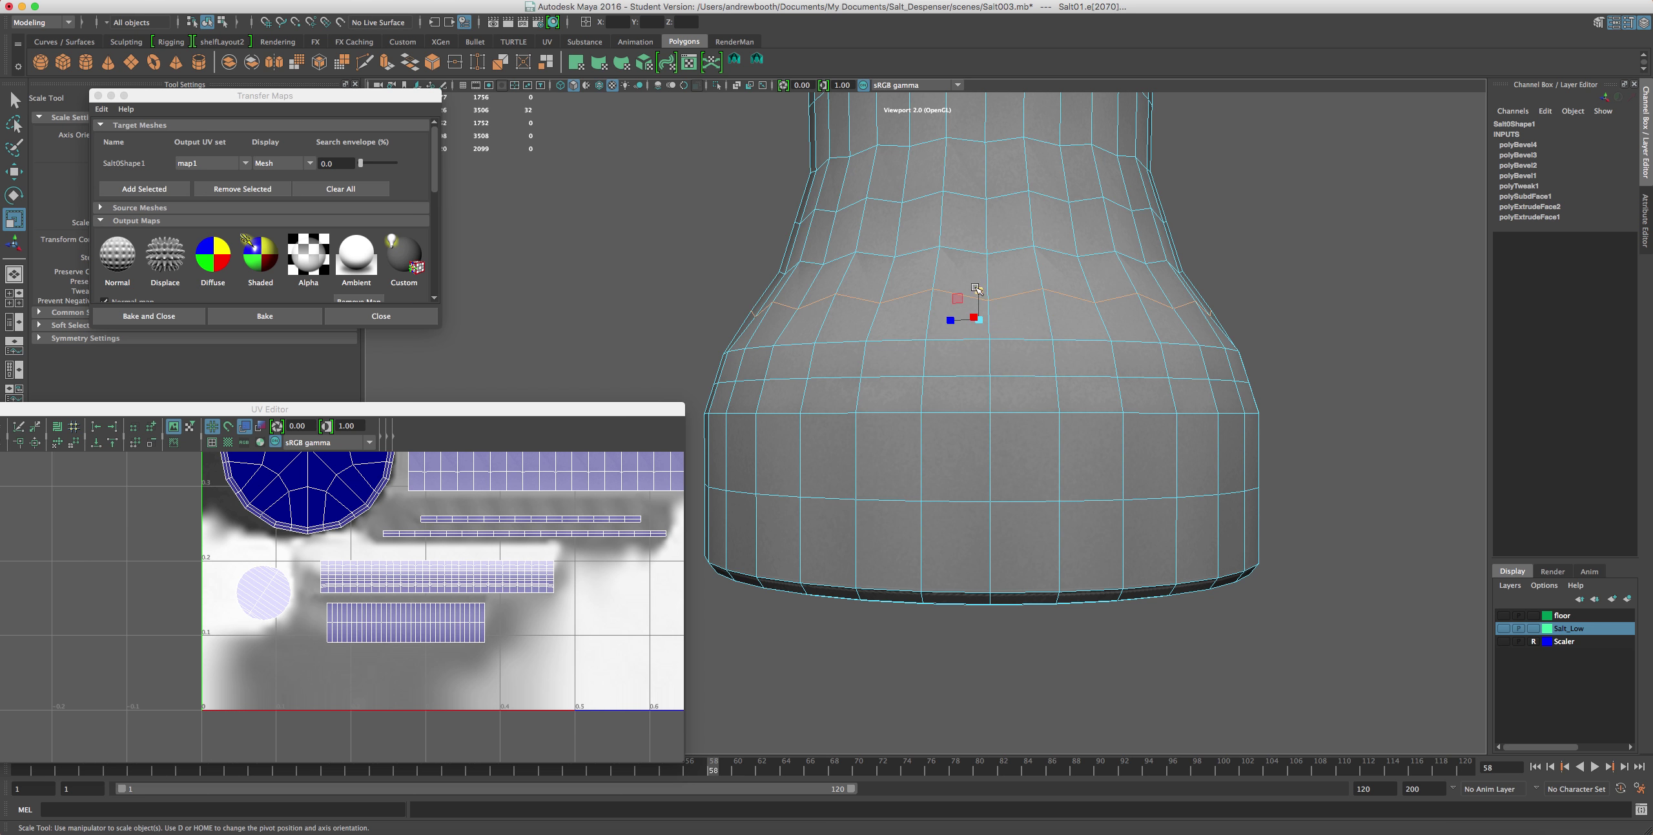
pyautogui.doubleClick(977, 251)
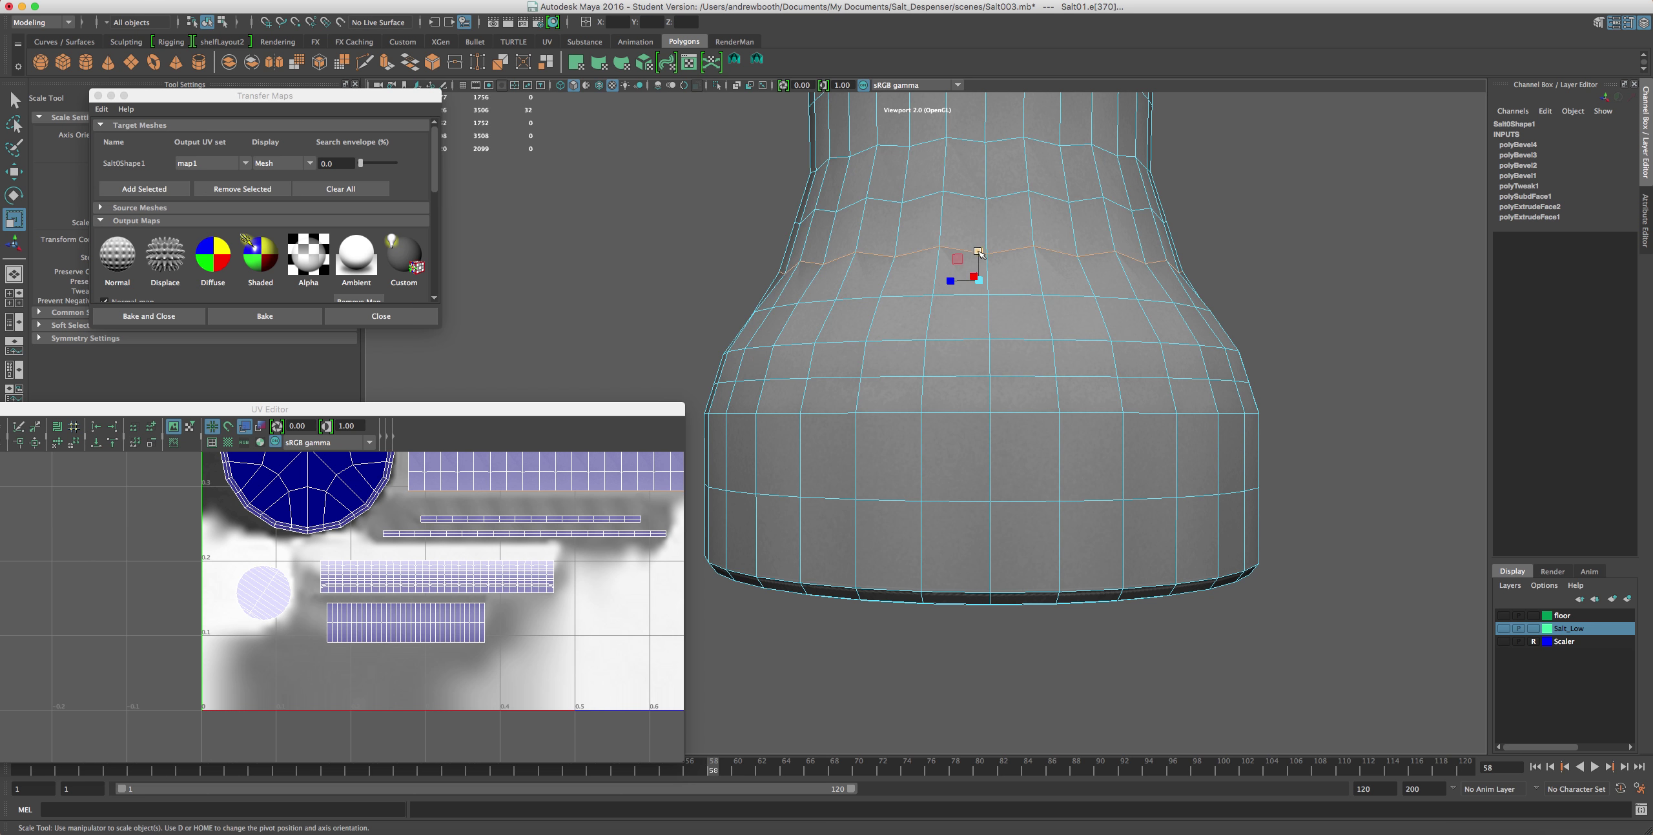
pyautogui.doubleClick(991, 201)
pyautogui.moveTo(979, 202); pyautogui.dragTo(975, 237)
pyautogui.doubleClick(995, 140)
pyautogui.moveTo(979, 151); pyautogui.dragTo(968, 214)
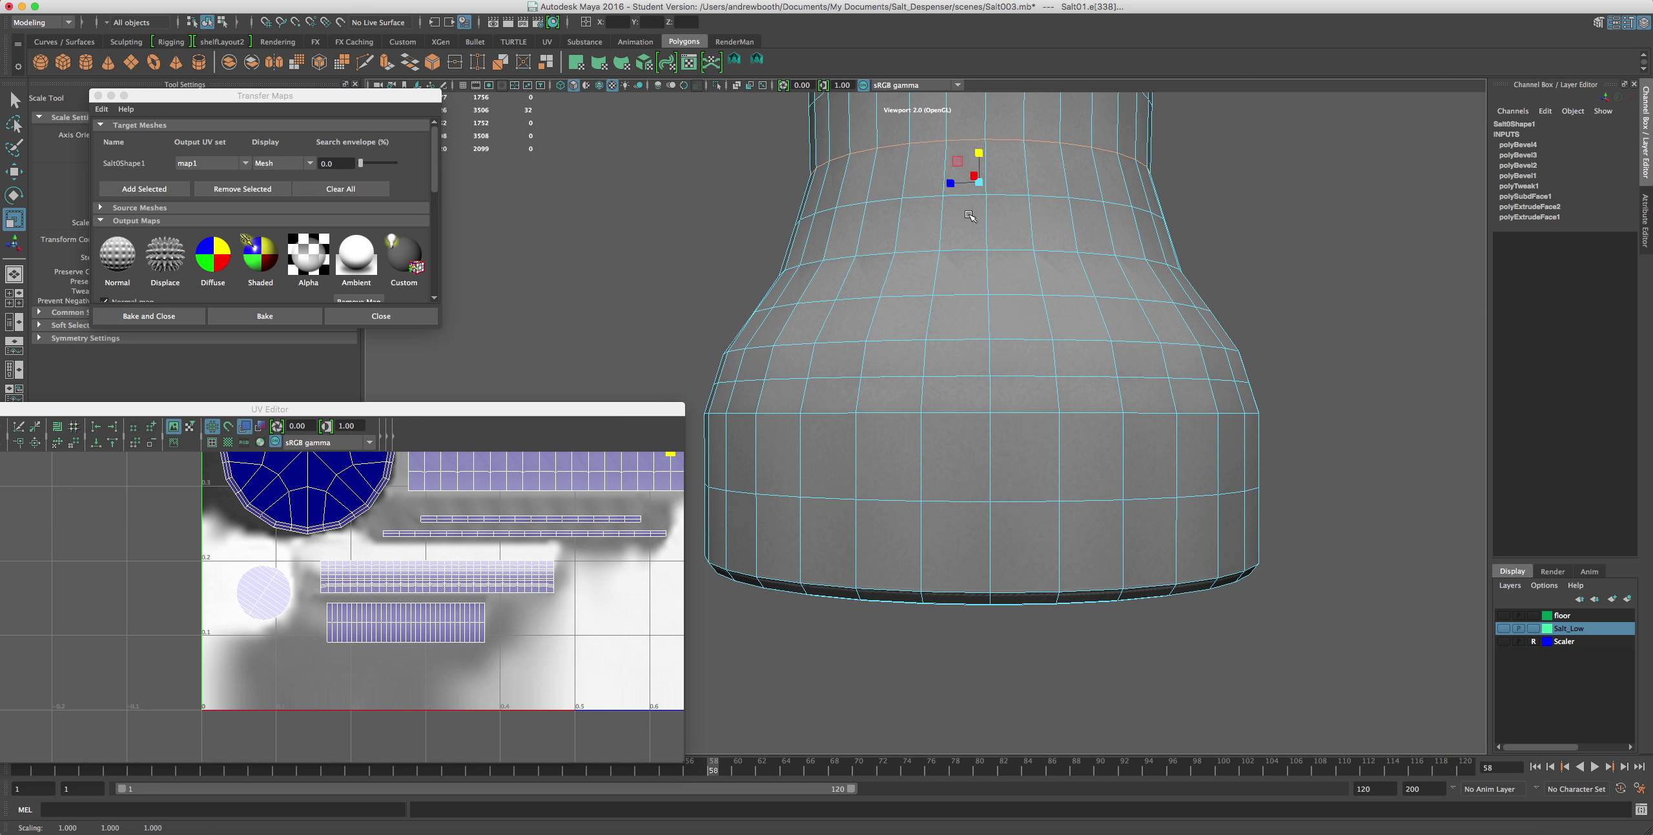
# - Flatten the two jagged edge loops around the narrow middle of the lower body by scaling each vertically
pyautogui.scroll(-5, 969, 215)
pyautogui.doubleClick(982, 247)
pyautogui.moveTo(954, 233); pyautogui.dragTo(952, 344)
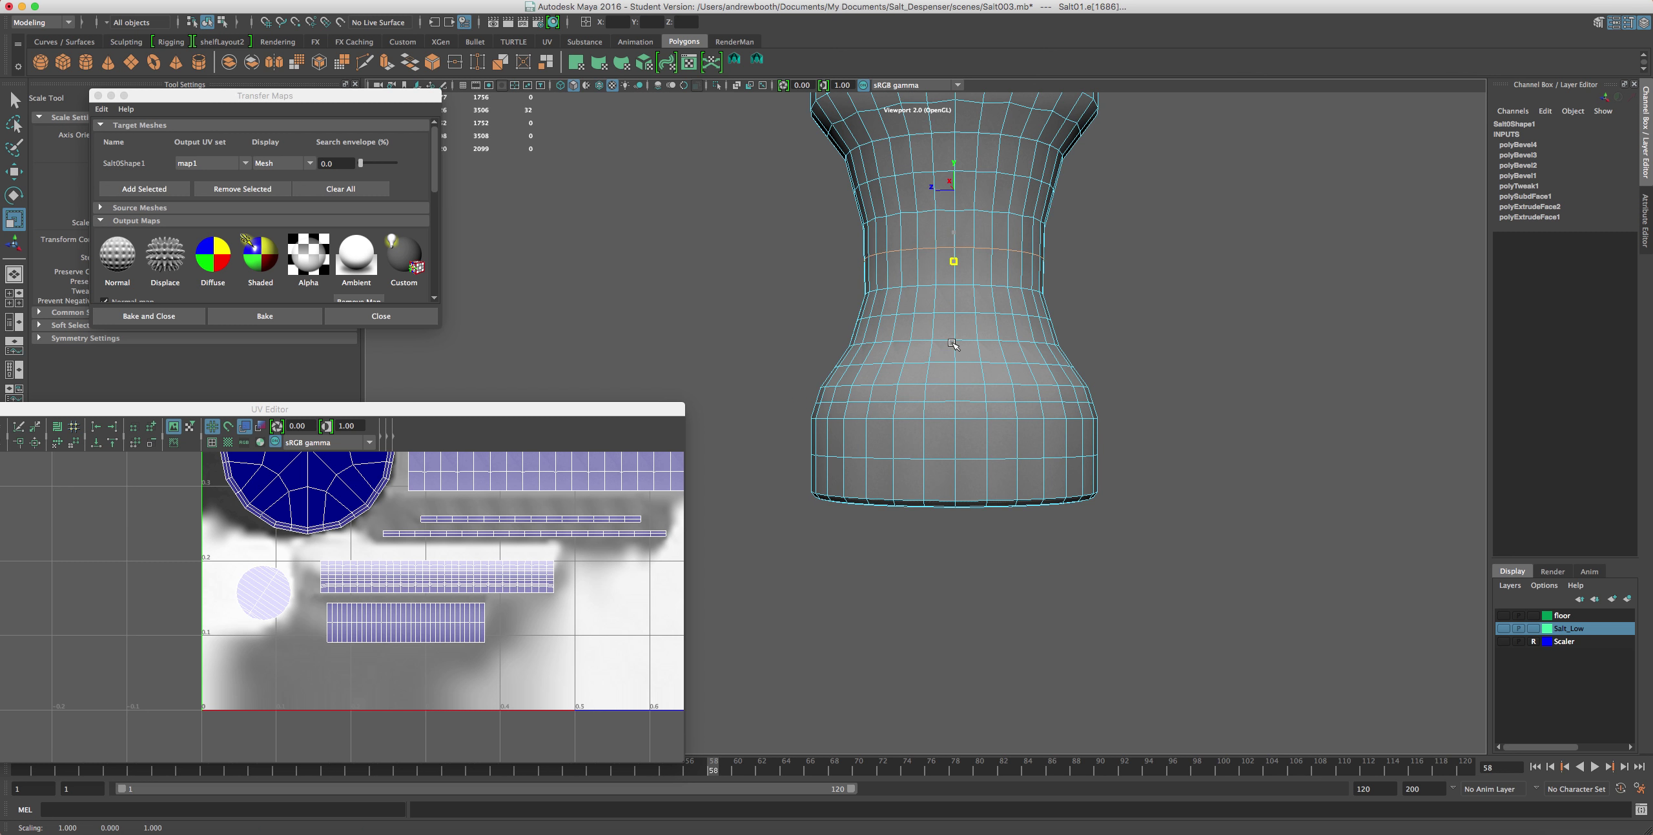
pyautogui.doubleClick(973, 212)
pyautogui.moveTo(955, 198); pyautogui.dragTo(952, 242)
pyautogui.scroll(-5, 934, 292)
pyautogui.scroll(2, 933, 292)
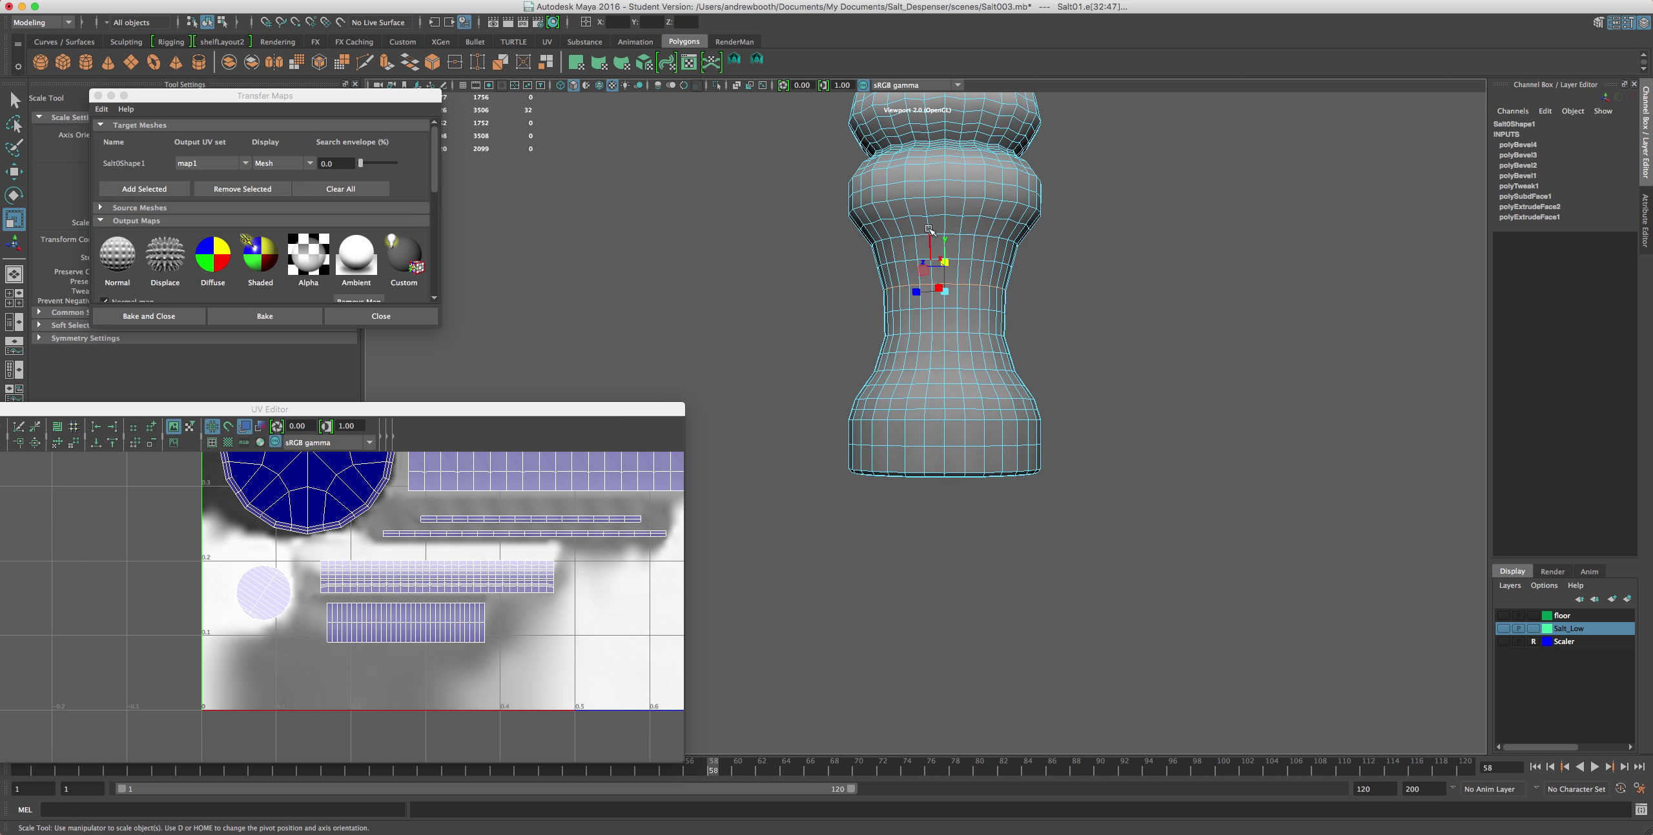
# - Return to object mode, clear the selection and examine the dispenser's shaded surface from neck to base
pyautogui.keyDown('alt'); pyautogui.moveTo(934, 292); pyautogui.dragTo(956, 354, button='middle'); pyautogui.keyUp('alt')
pyautogui.moveTo(957, 298)
pyautogui.keyDown('alt'); pyautogui.mouseDown()
pyautogui.moveTo(969, 335)
pyautogui.moveTo(1107, 317)
pyautogui.moveTo(1196, 386)
pyautogui.moveTo(960, 296)
pyautogui.mouseUp(); pyautogui.keyUp('alt')
pyautogui.moveTo(924, 257); pyautogui.dragTo(985, 237, button='right')
pyautogui.click(988, 251)
pyautogui.scroll(-4, 995, 267)
pyautogui.scroll(3, 995, 267)
pyautogui.scroll(-3, 1018, 284)
pyautogui.keyDown('alt'); pyautogui.moveTo(1051, 299); pyautogui.dragTo(931, 365); pyautogui.keyUp('alt')
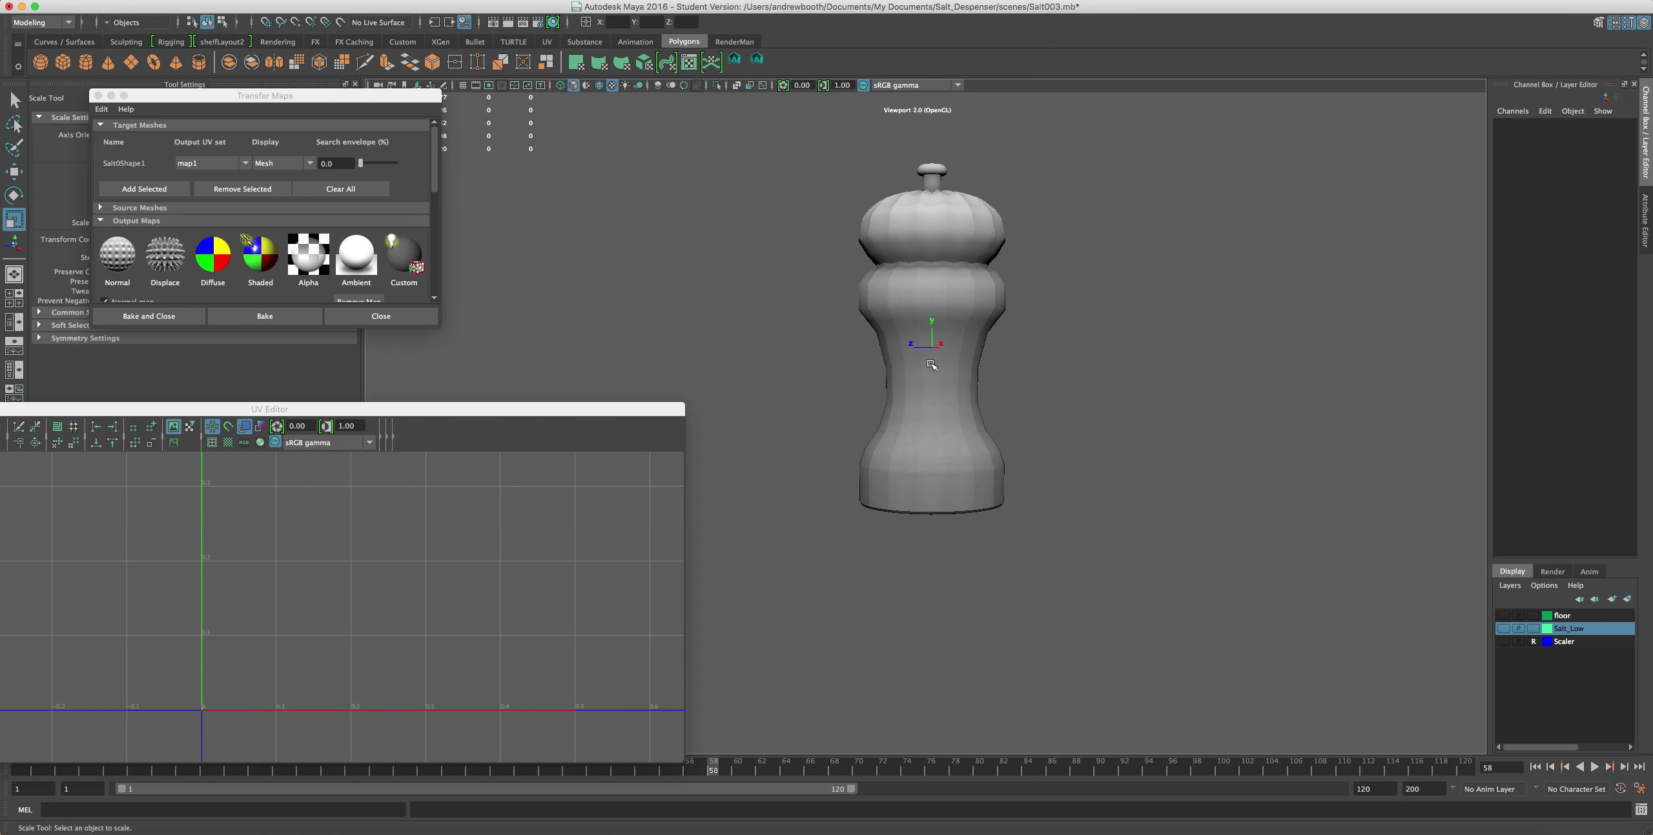
pyautogui.scroll(3, 954, 368)
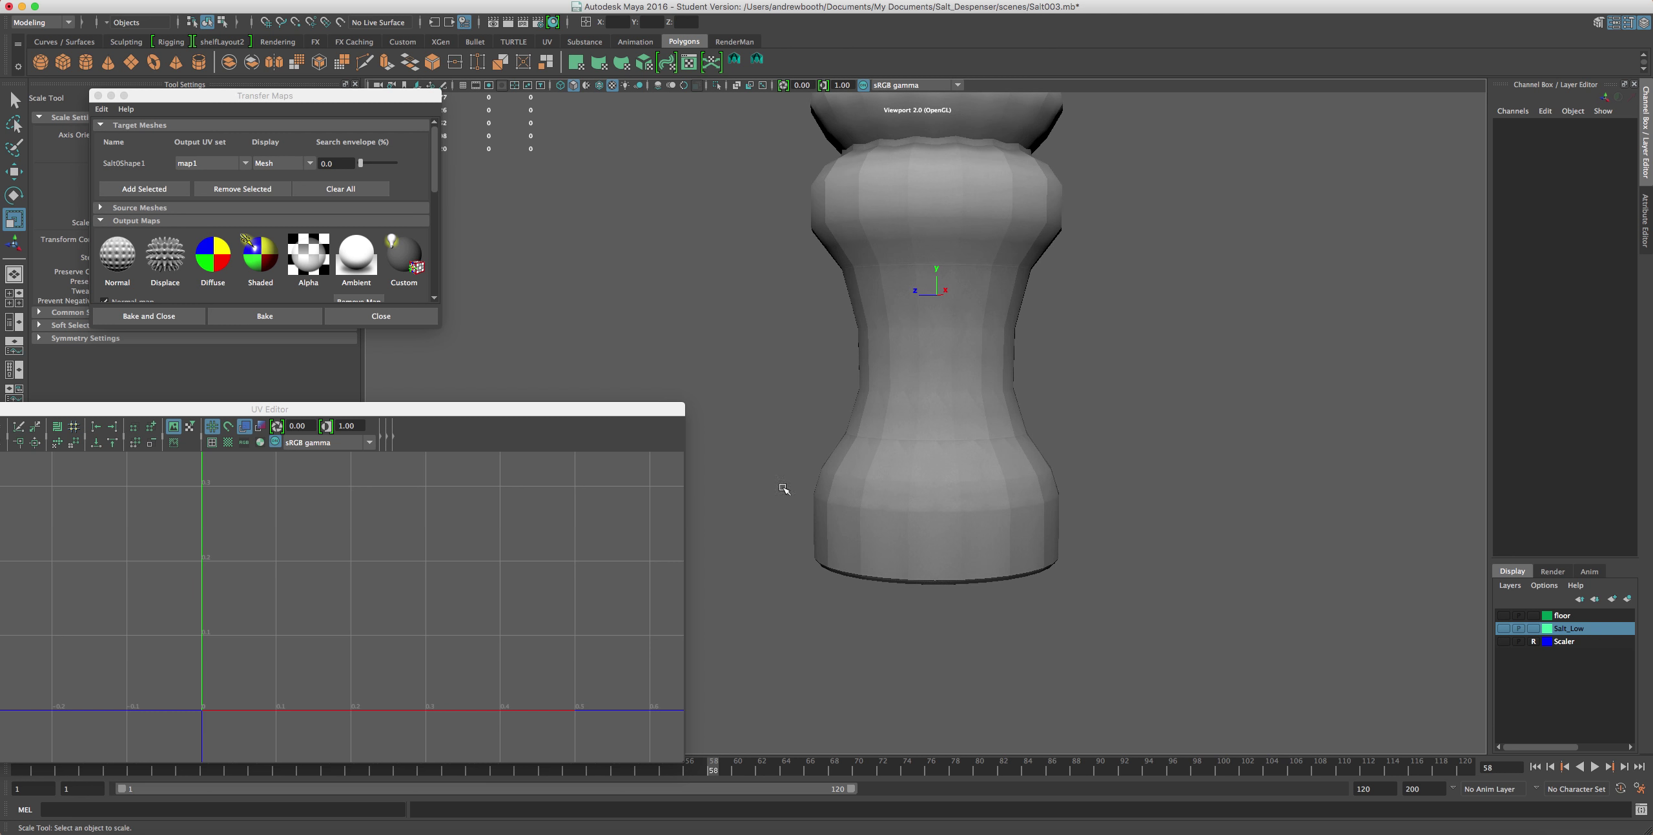
# - Select the faces of the dispenser's lower body and apply Soften Edge to their normals
pyautogui.click(907, 200)
pyautogui.moveTo(967, 546); pyautogui.dragTo(973, 558, button='right')
pyautogui.moveTo(1125, 623); pyautogui.dragTo(1255, 365)
pyautogui.keyDown('alt'); pyautogui.moveTo(1188, 328); pyautogui.dragTo(1192, 340); pyautogui.keyUp('alt')
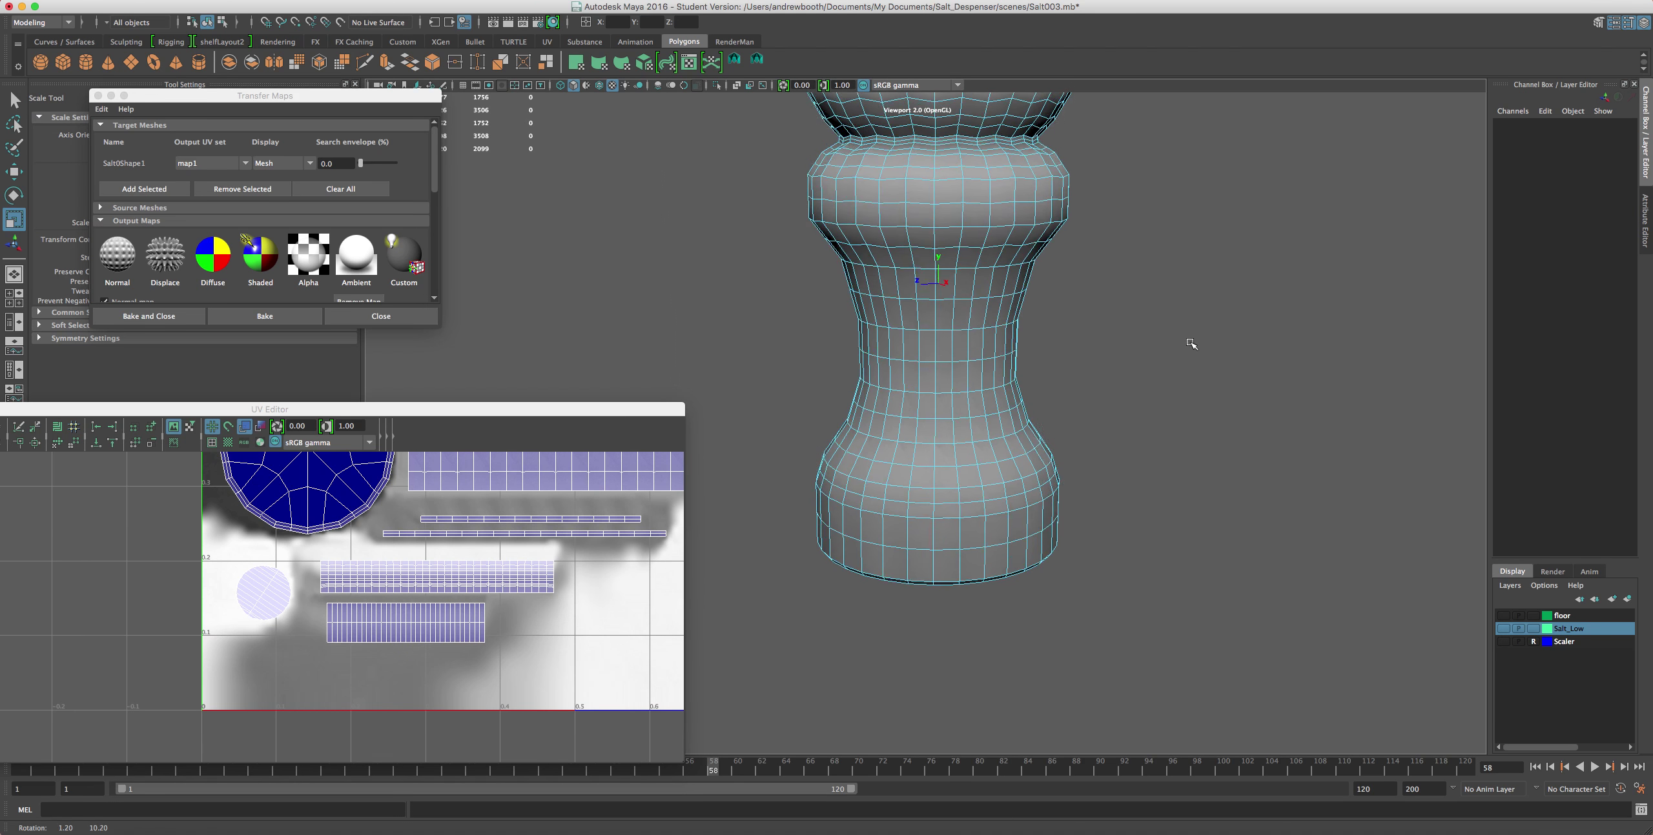
pyautogui.moveTo(1229, 585); pyautogui.dragTo(710, 142)
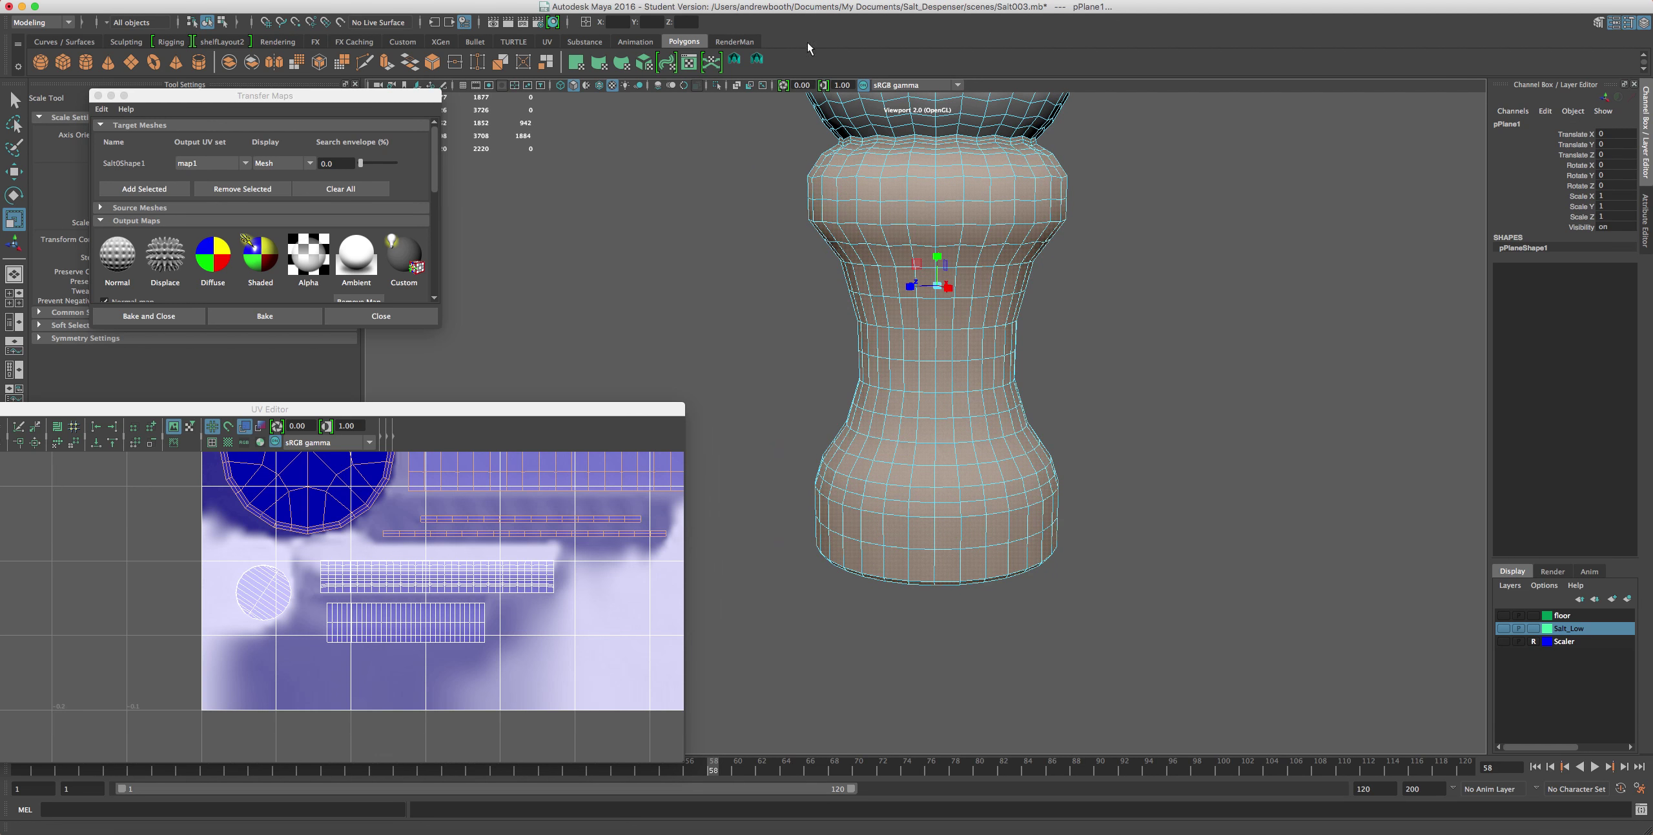
pyautogui.click(649, 2)
pyautogui.moveTo(501, 1)
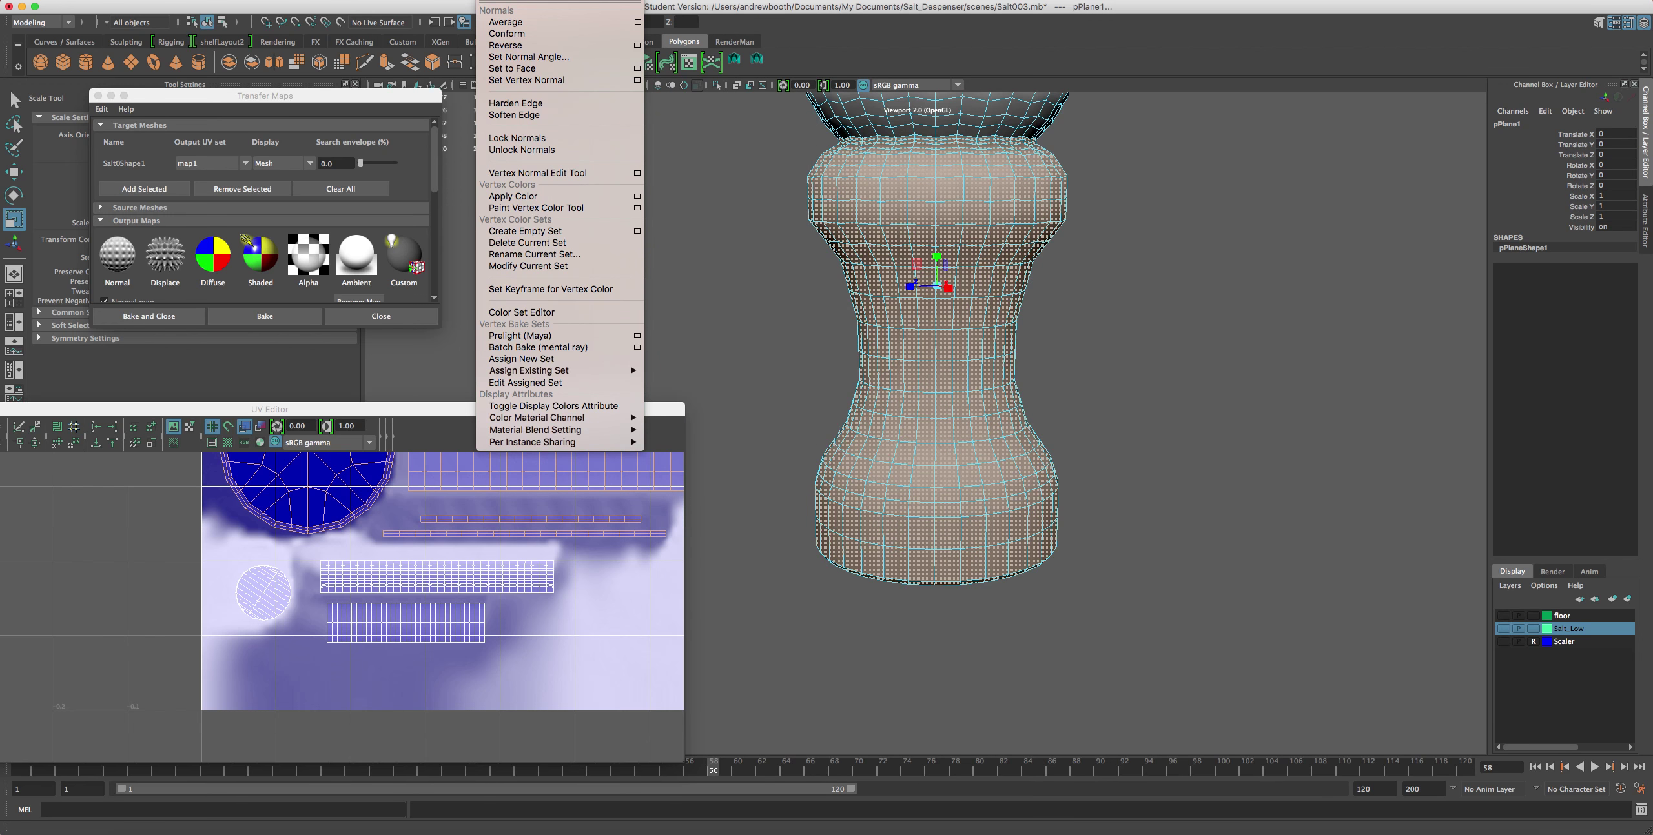
pyautogui.click(515, 114)
# - Select the whole dispenser in object mode and move the Transfer Maps window down over the UV Editor
pyautogui.moveTo(975, 404); pyautogui.dragTo(1130, 387, button='right')
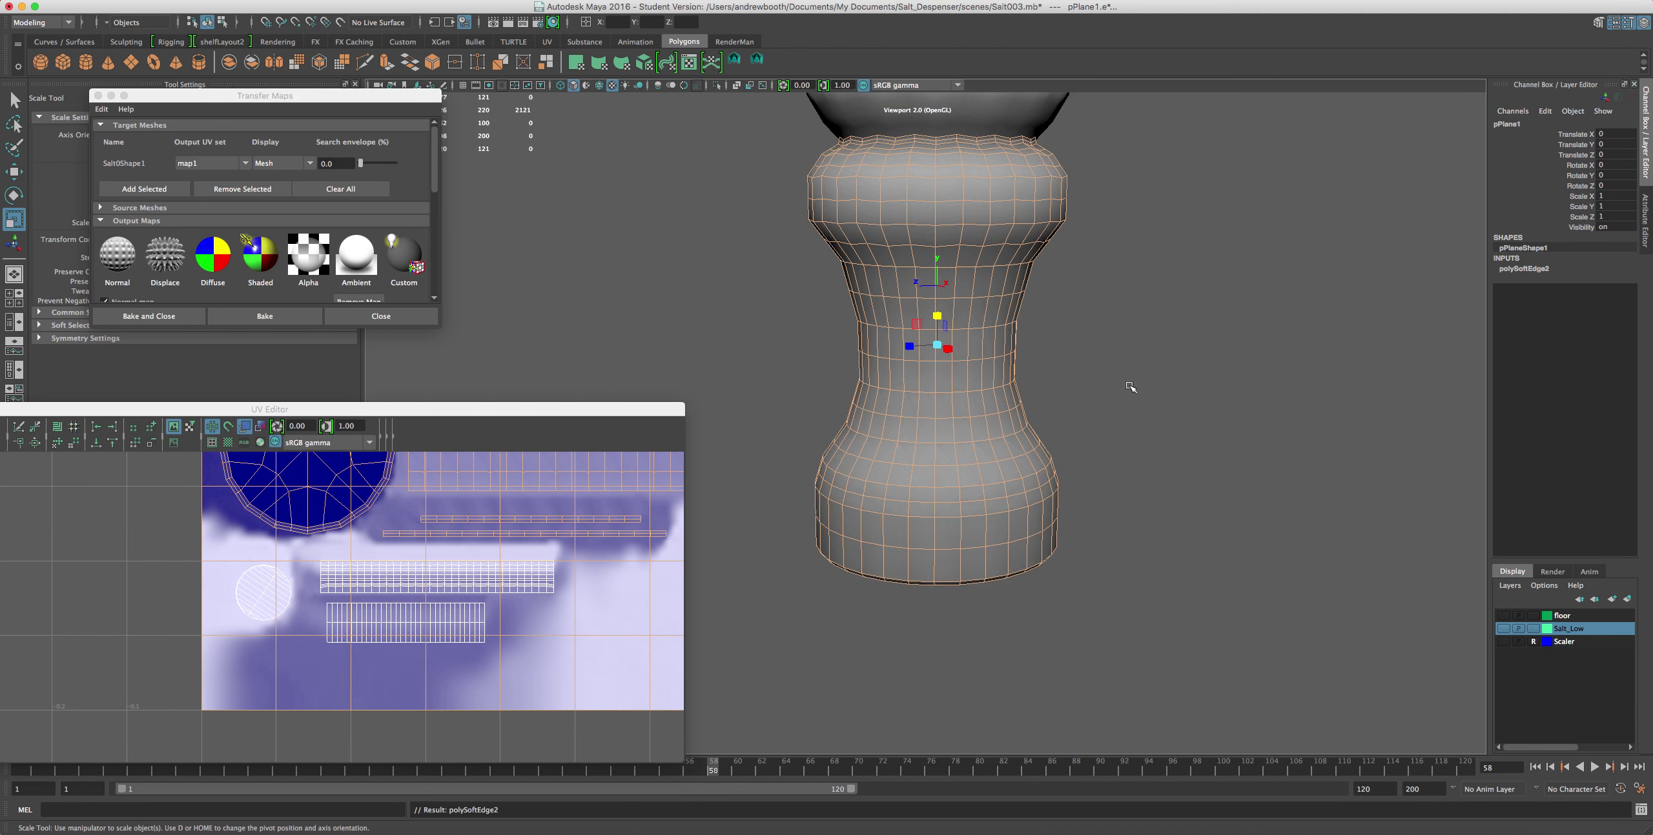
pyautogui.click(1131, 388)
pyautogui.keyDown('alt'); pyautogui.moveTo(1166, 363); pyautogui.dragTo(1099, 394); pyautogui.keyUp('alt')
pyautogui.click(967, 490)
pyautogui.keyDown('alt'); pyautogui.moveTo(902, 425); pyautogui.dragTo(975, 394); pyautogui.keyUp('alt')
pyautogui.scroll(-5, 906, 475)
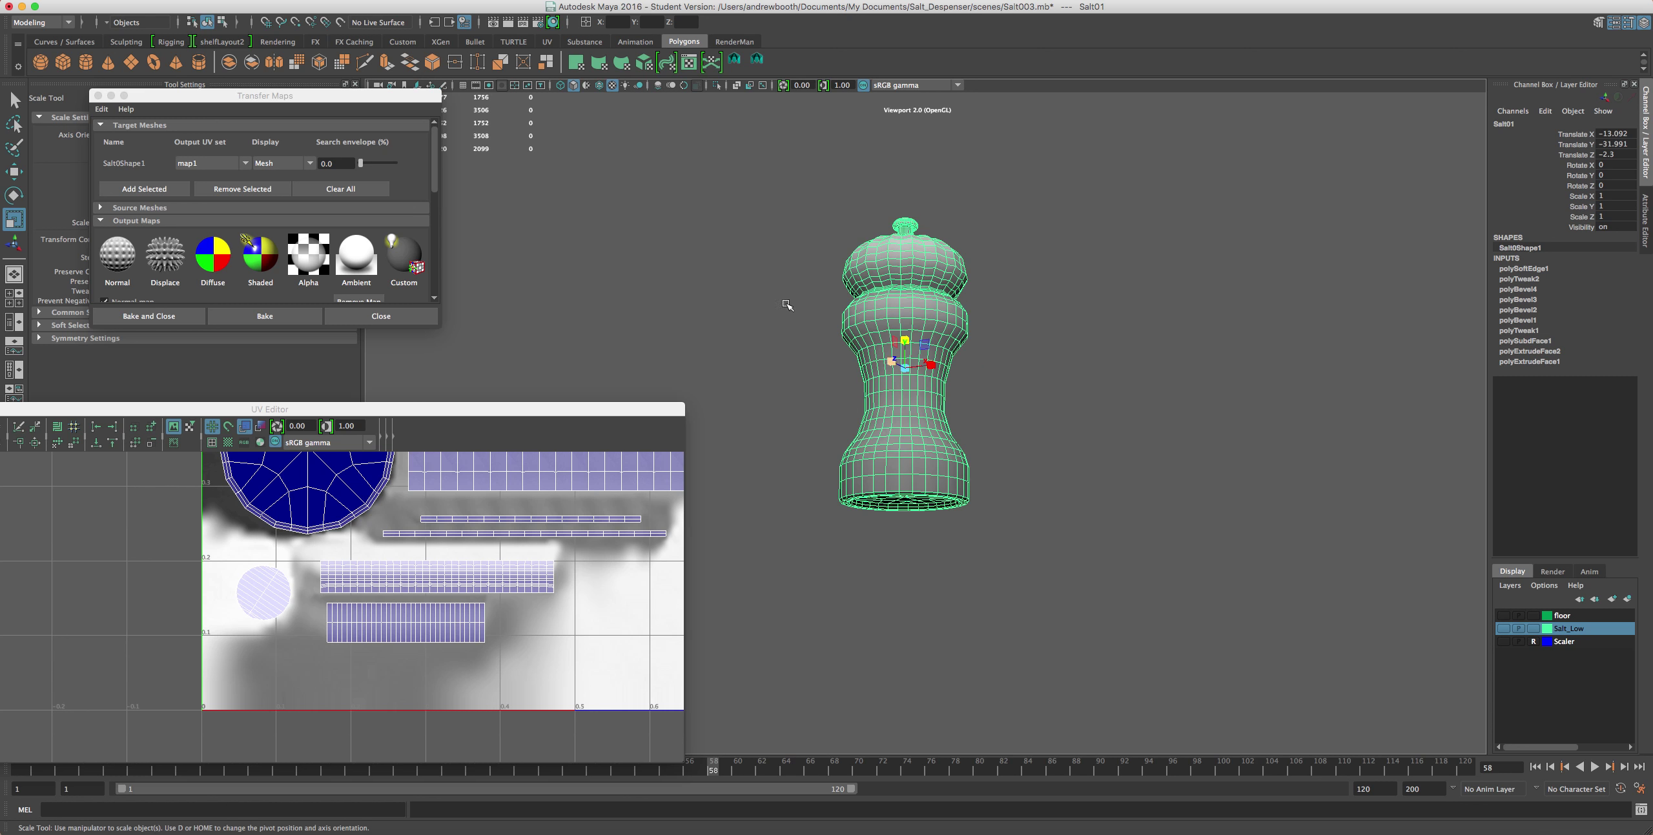
pyautogui.moveTo(322, 97); pyautogui.dragTo(418, 503)
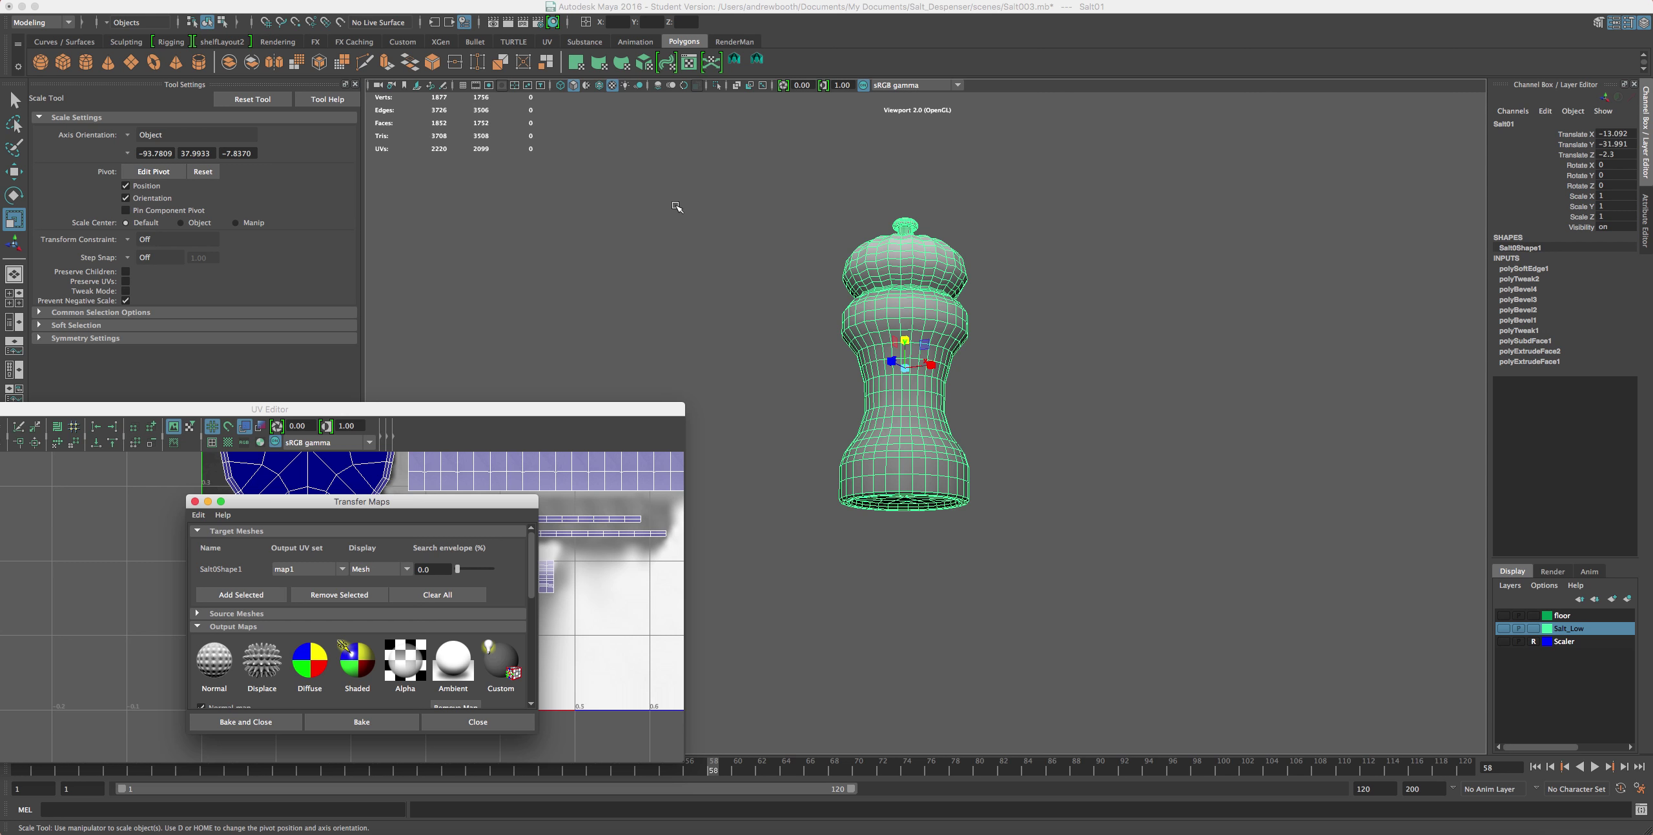
# - Select the horizontal edge loop just above the lower body's base band and bevel it with 1 segment
pyautogui.scroll(5, 727, 248)
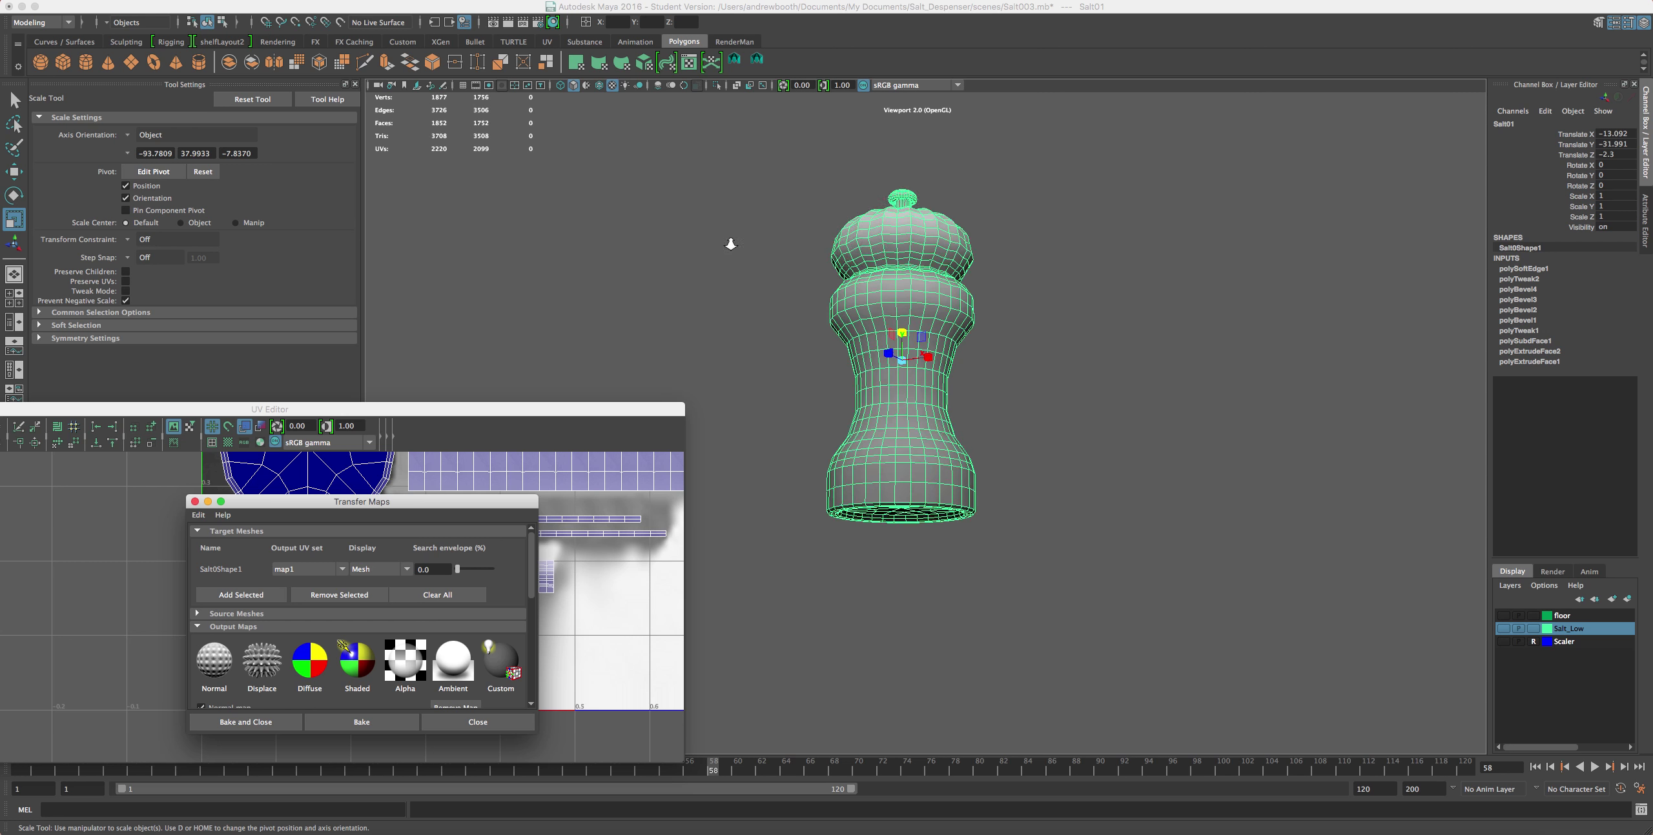
pyautogui.scroll(-3, 766, 265)
pyautogui.scroll(3, 868, 544)
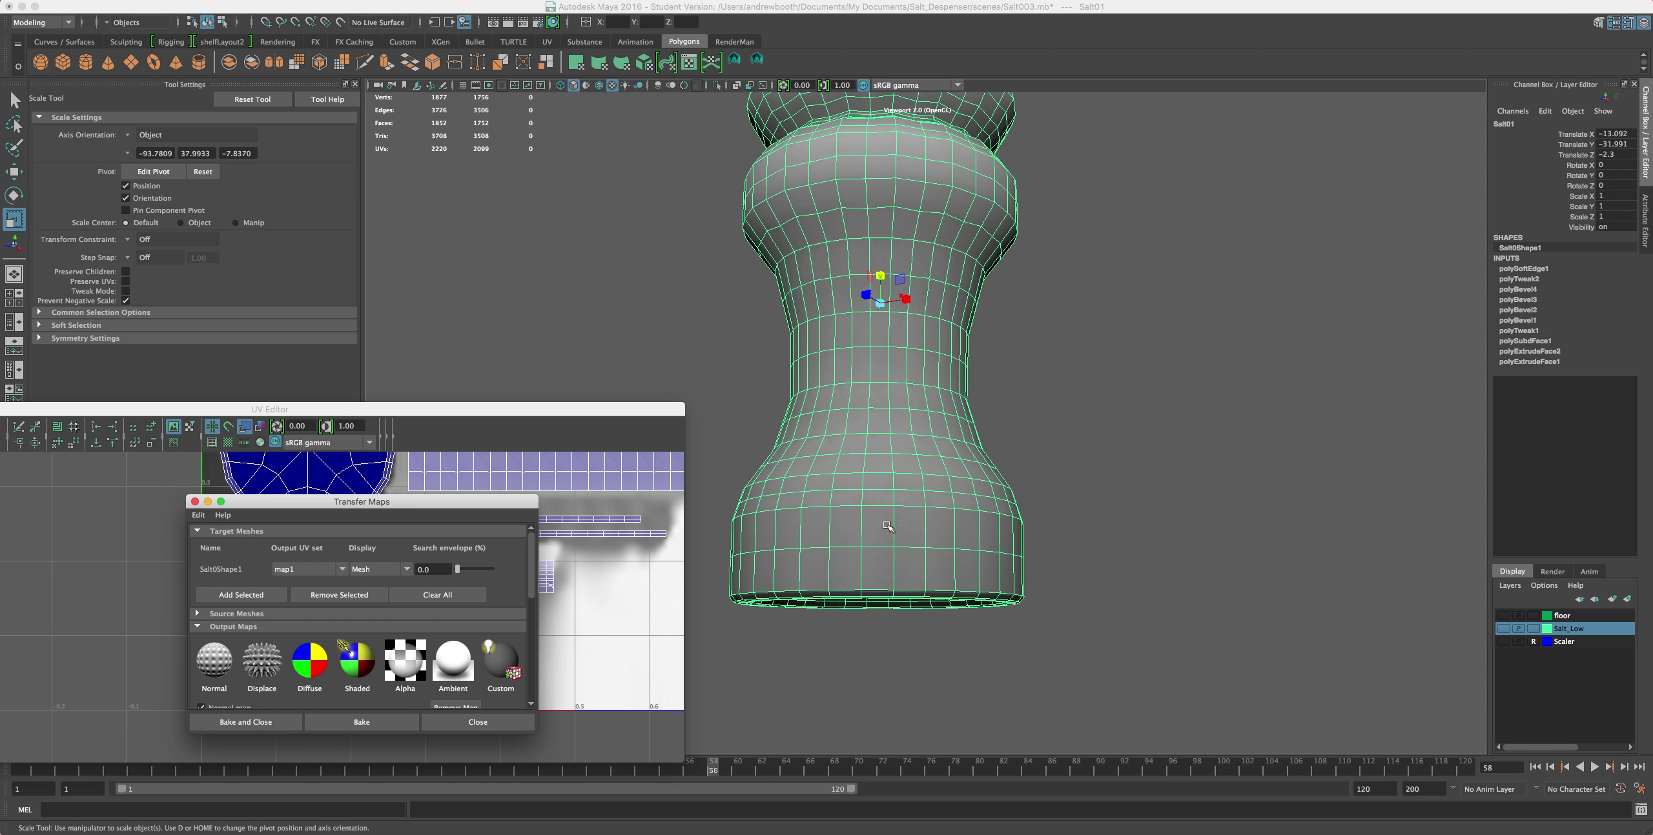
pyautogui.moveTo(907, 513); pyautogui.dragTo(918, 478, button='right')
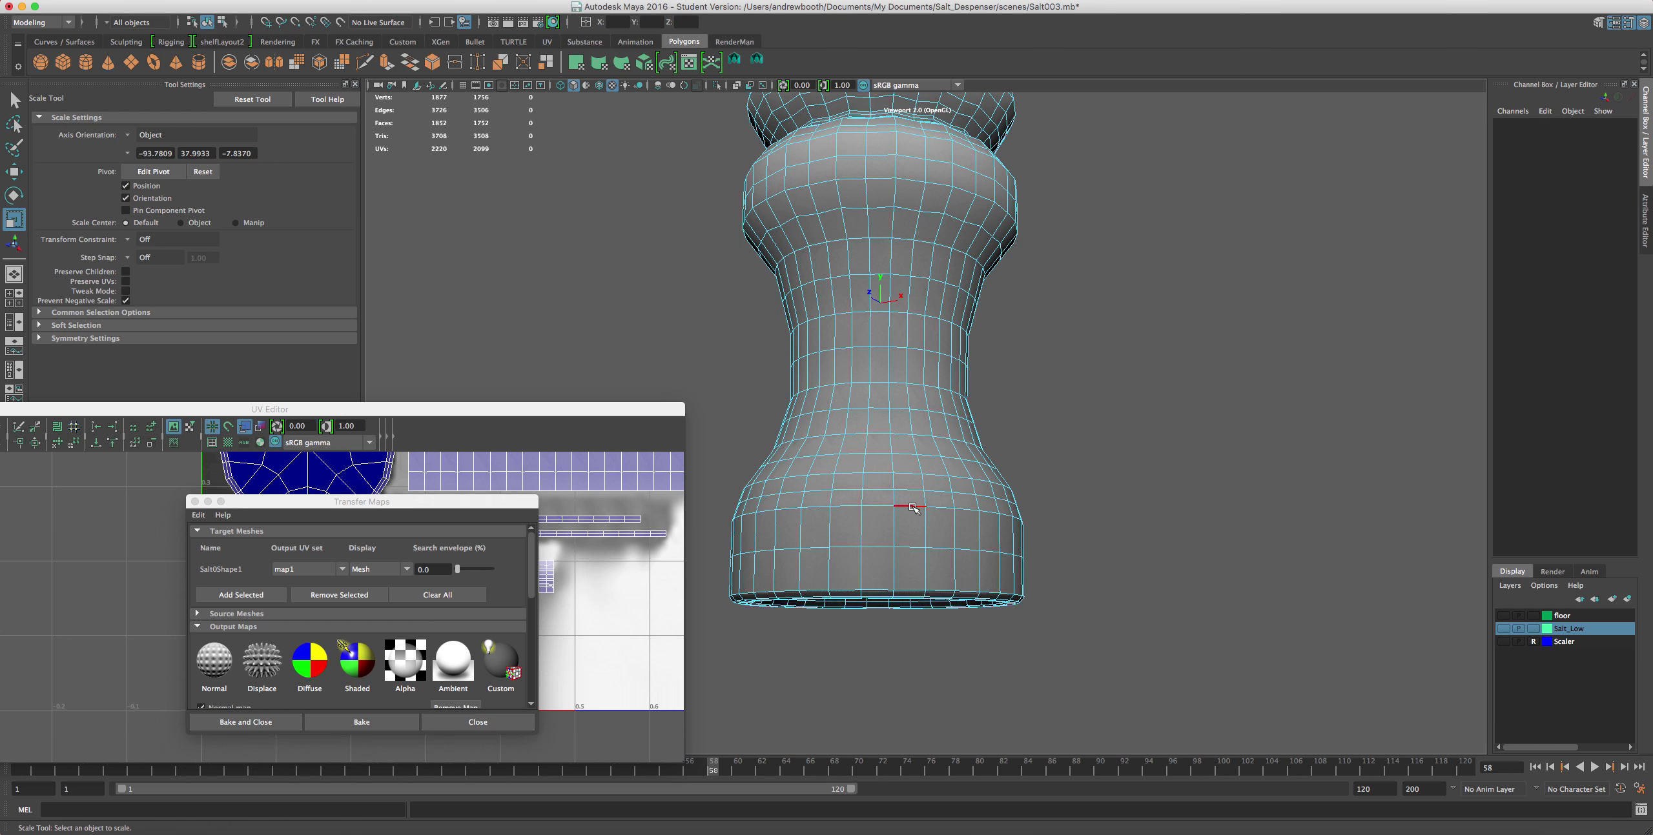
pyautogui.click(910, 506)
pyautogui.doubleClick(842, 506)
pyautogui.click(292, 1)
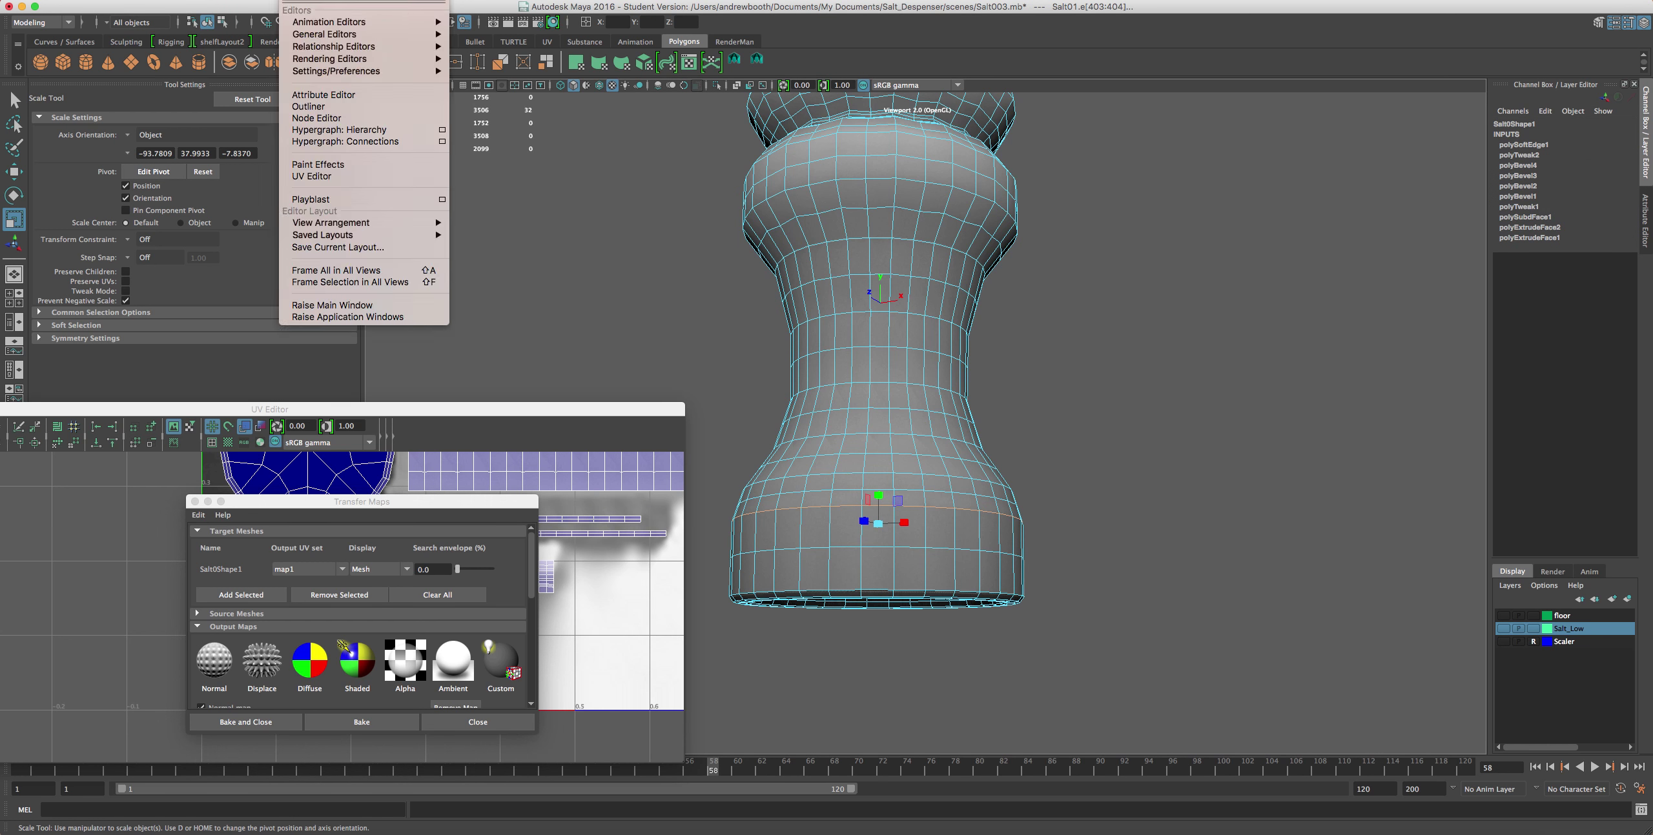
pyautogui.click(395, 34)
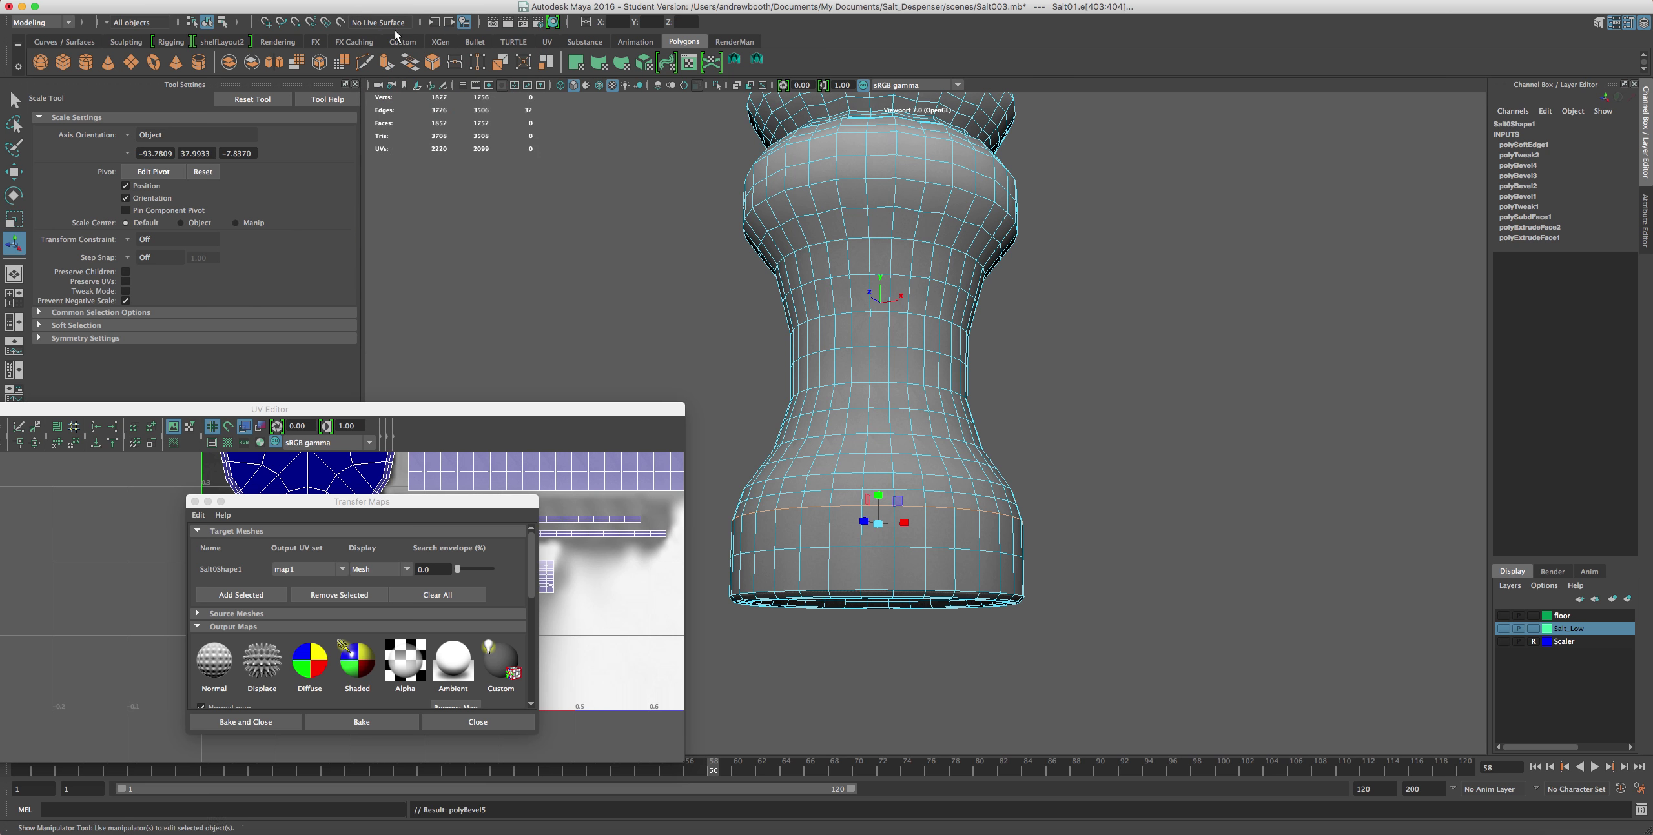
pyautogui.click(1289, 450)
pyautogui.write('1')
pyautogui.press('Return')
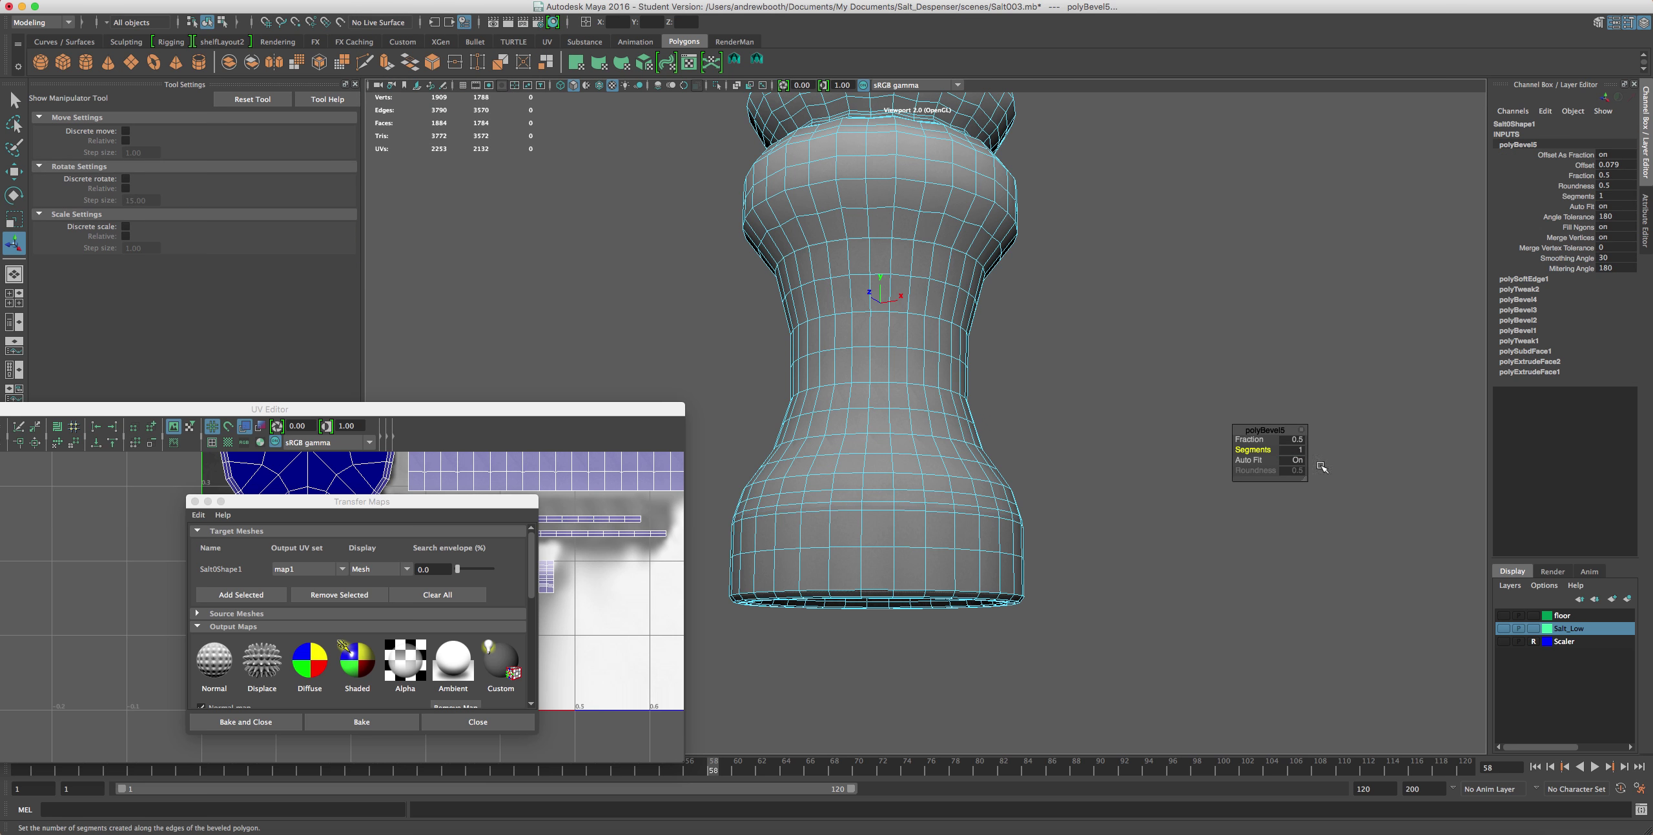
# - Return to object mode, clear the selection and examine the beveled dispenser's shading from the base up to the knob
pyautogui.click(1136, 464)
pyautogui.press('f')
pyautogui.moveTo(935, 463); pyautogui.dragTo(984, 428, button='right')
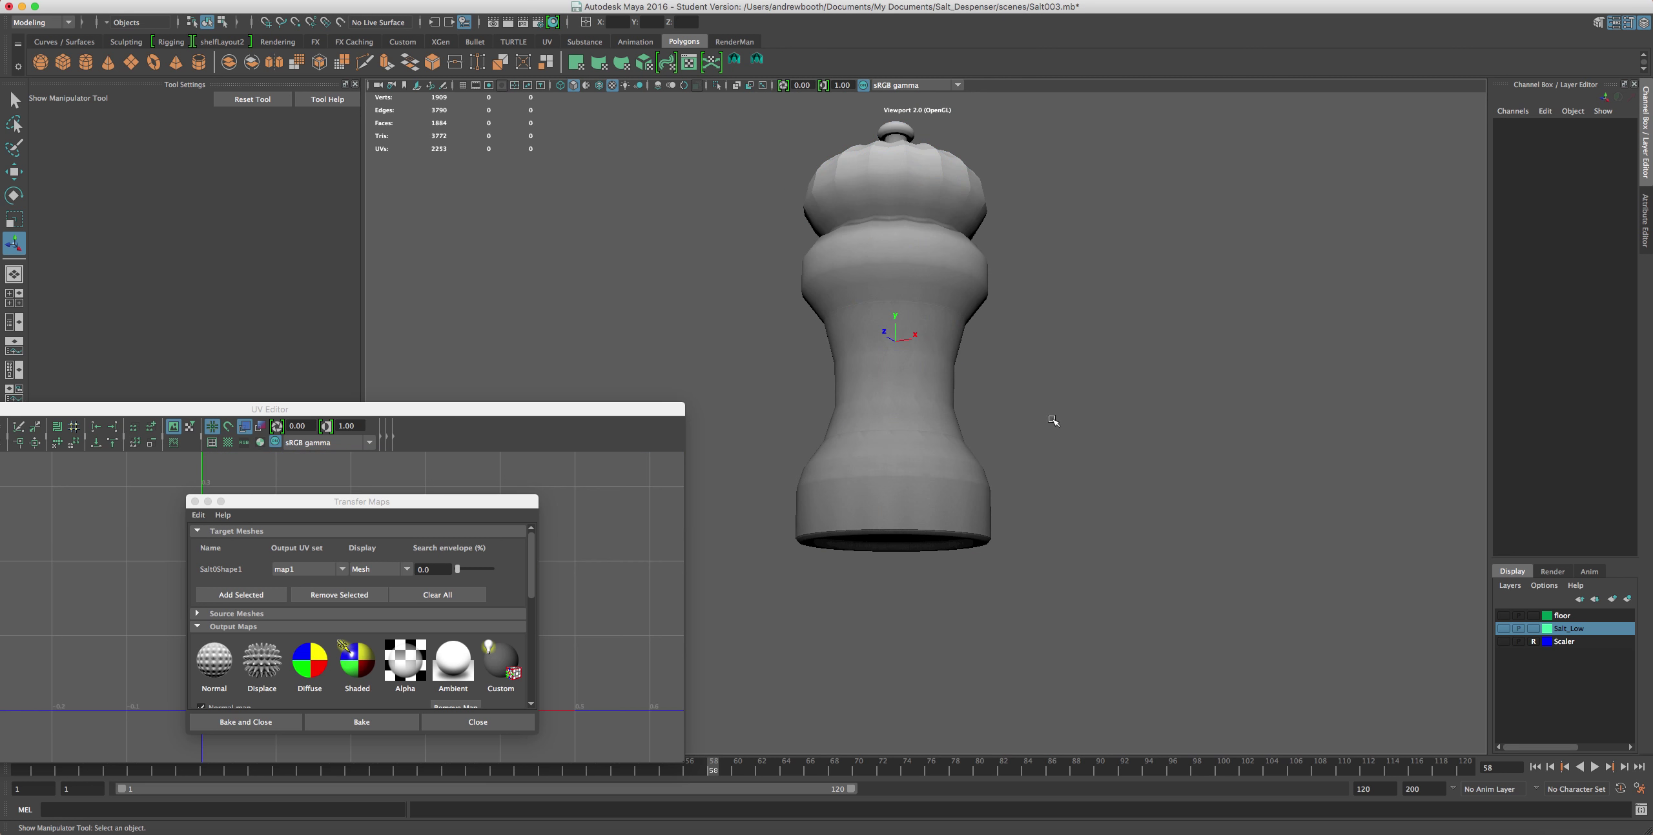
pyautogui.scroll(6, 1051, 418)
pyautogui.scroll(-2, 979, 411)
pyautogui.scroll(4, 979, 411)
pyautogui.keyDown('alt'); pyautogui.moveTo(908, 332); pyautogui.dragTo(833, 420); pyautogui.keyUp('alt')
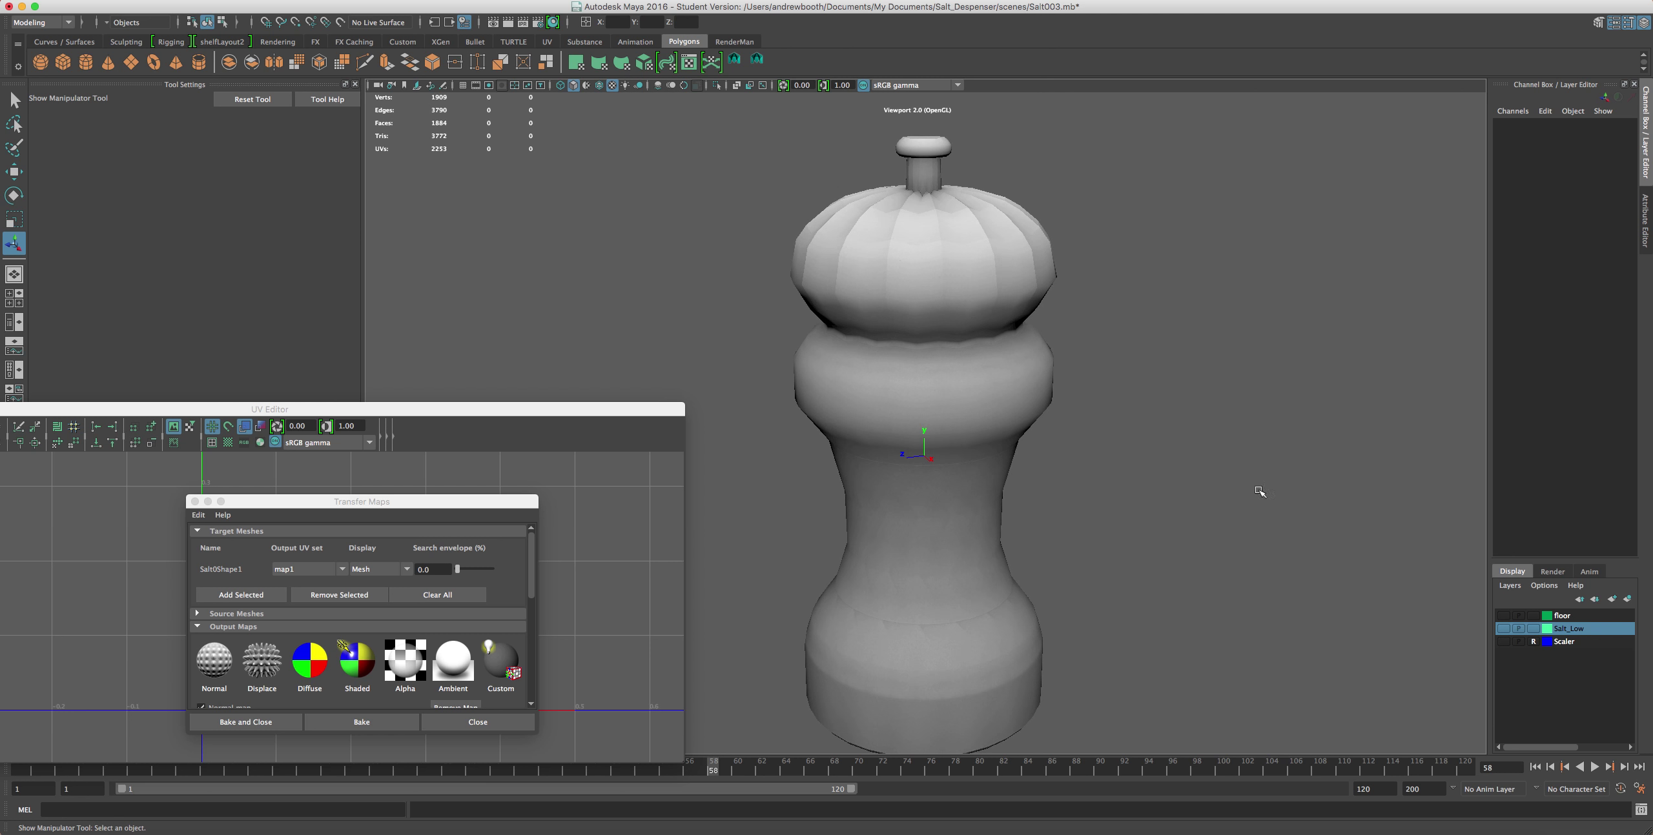
# - Toggle the visibility of the floor layer and the other display layers to check what they contain
pyautogui.click(1503, 616)
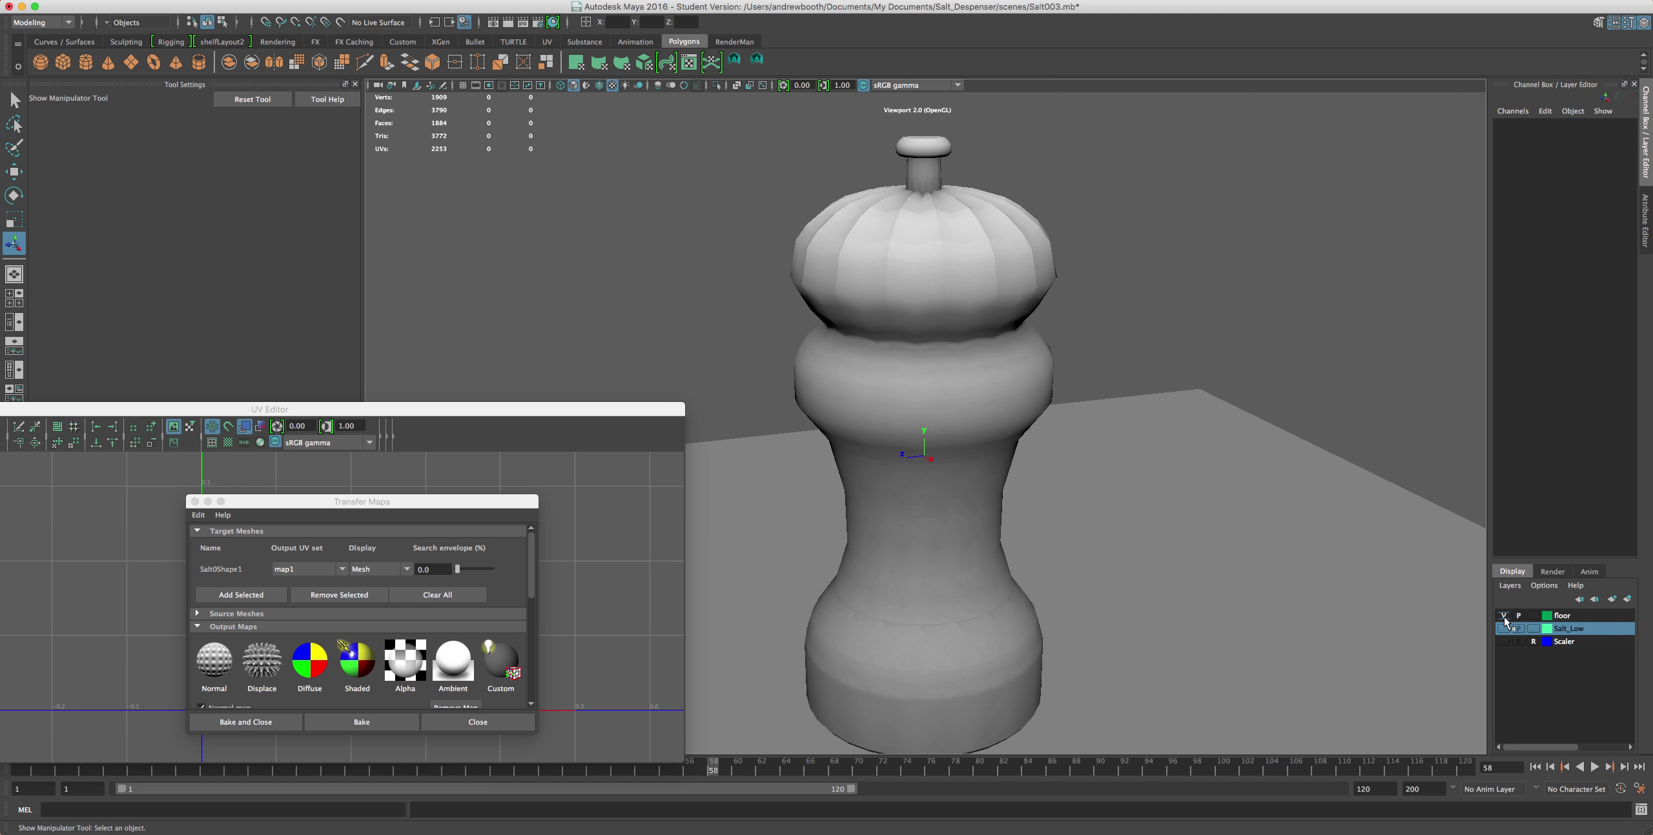
pyautogui.click(1502, 616)
pyautogui.click(1503, 642)
pyautogui.click(1503, 642)
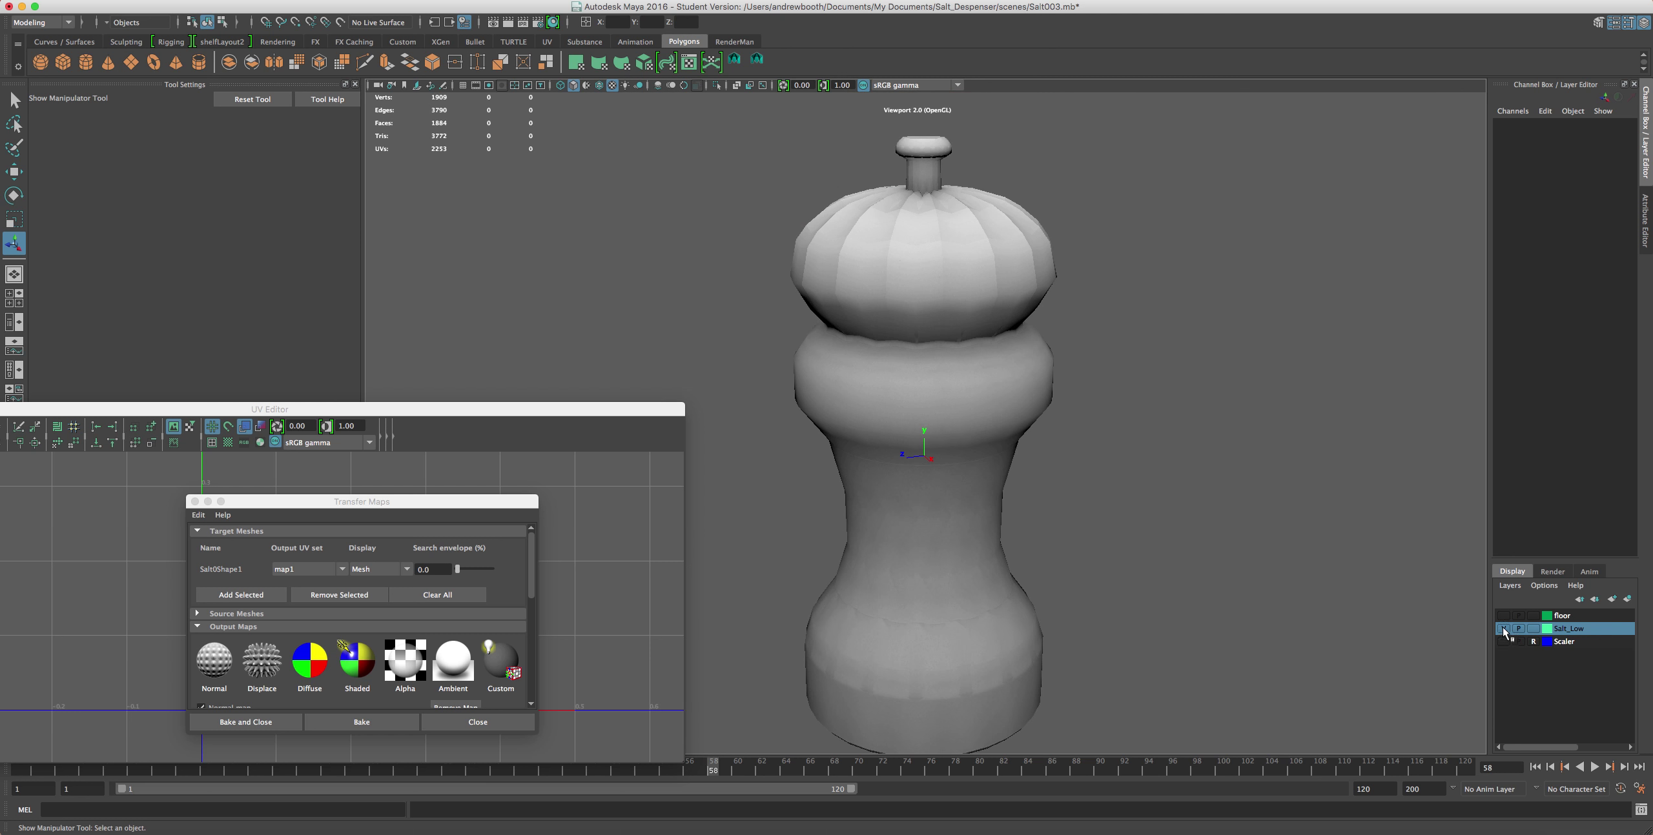
# - Create a display layer from the selected detailed dispenser, name it "high" and give it a yellow color
pyautogui.click(817, 284)
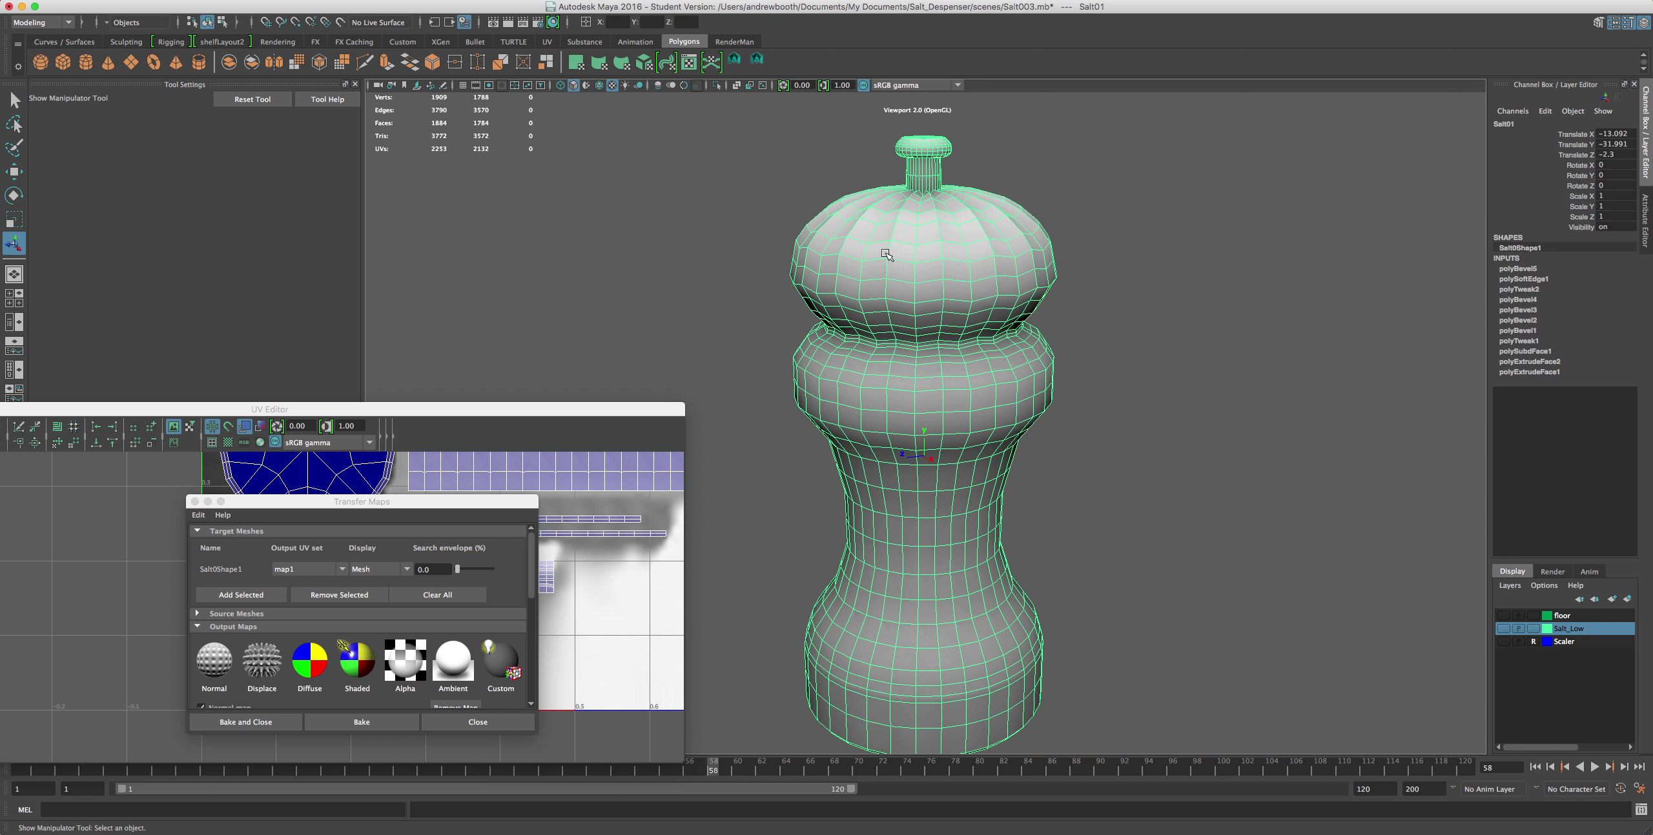
pyautogui.click(1504, 586)
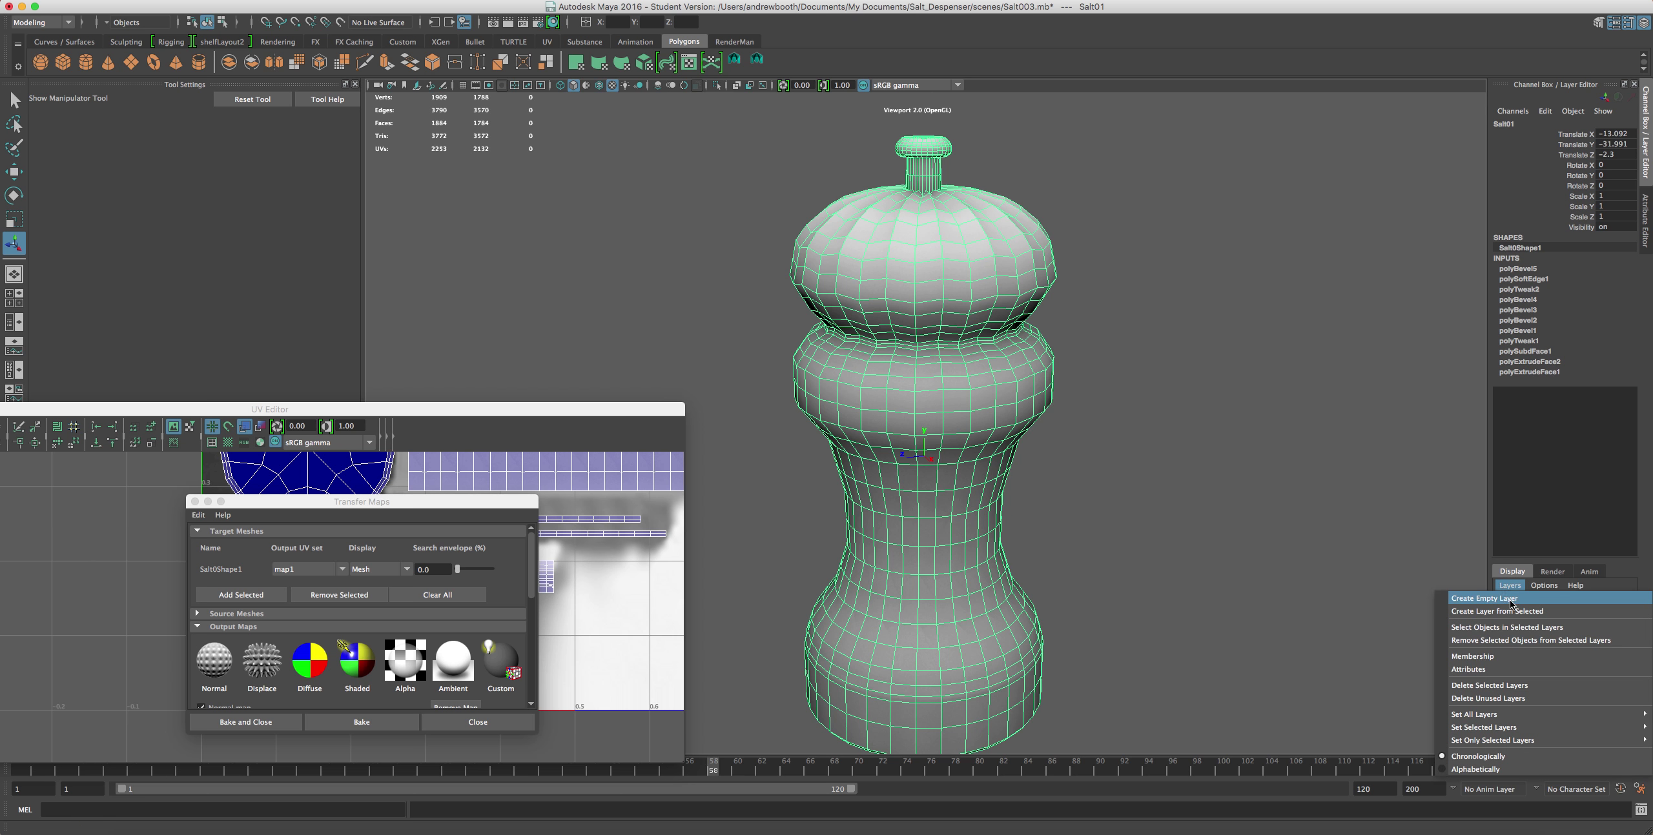
pyautogui.click(1511, 612)
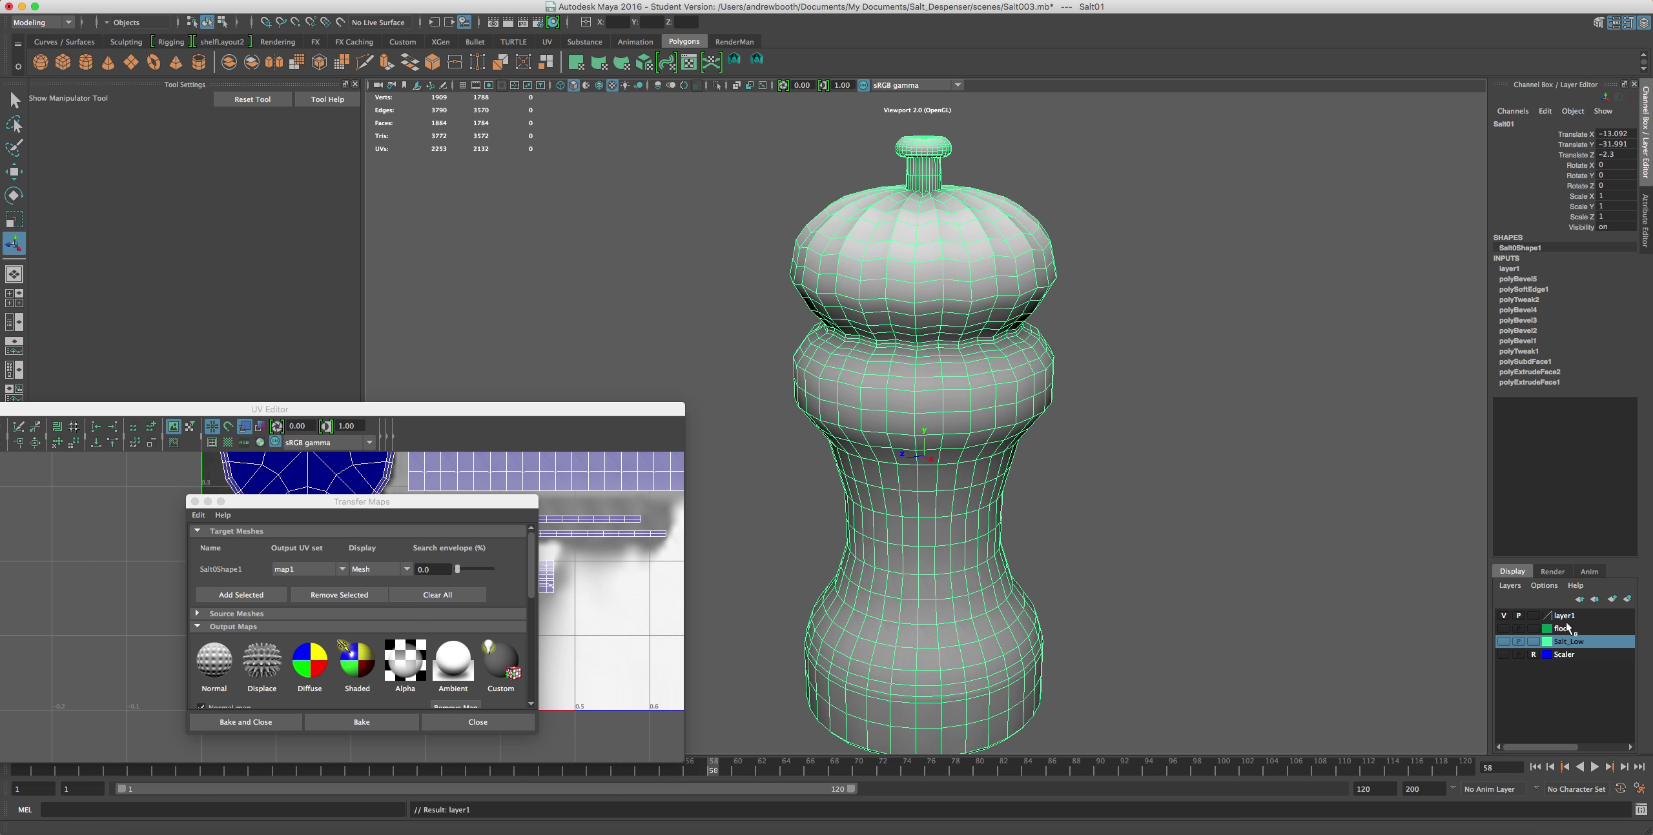
pyautogui.doubleClick(1565, 617)
pyautogui.moveTo(644, 303); pyautogui.dragTo(505, 292)
pyautogui.write('high')
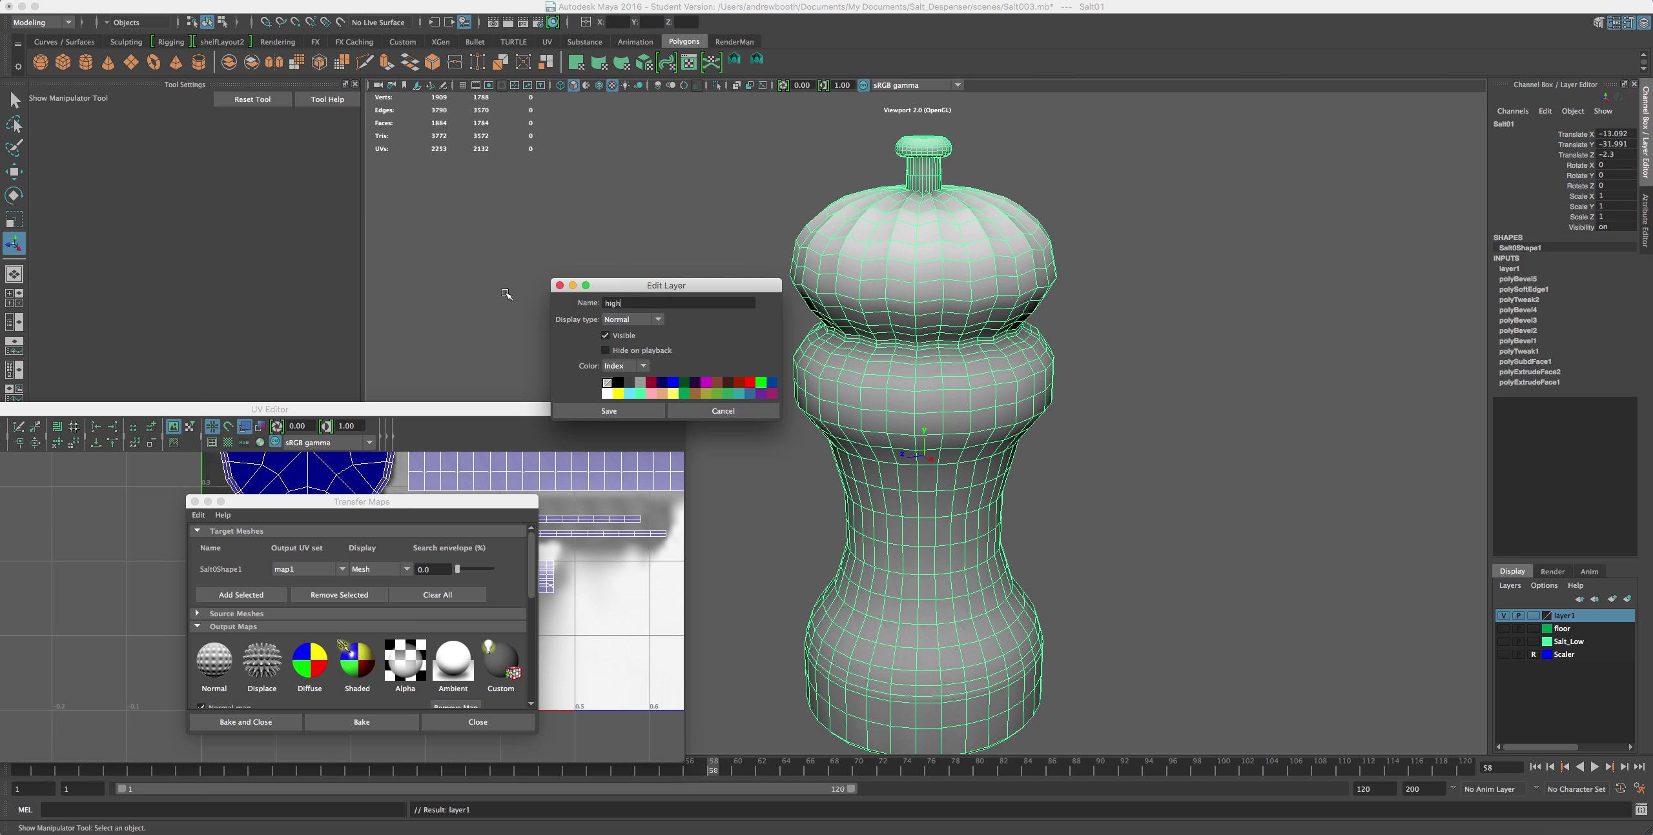
pyautogui.click(618, 393)
pyautogui.click(620, 411)
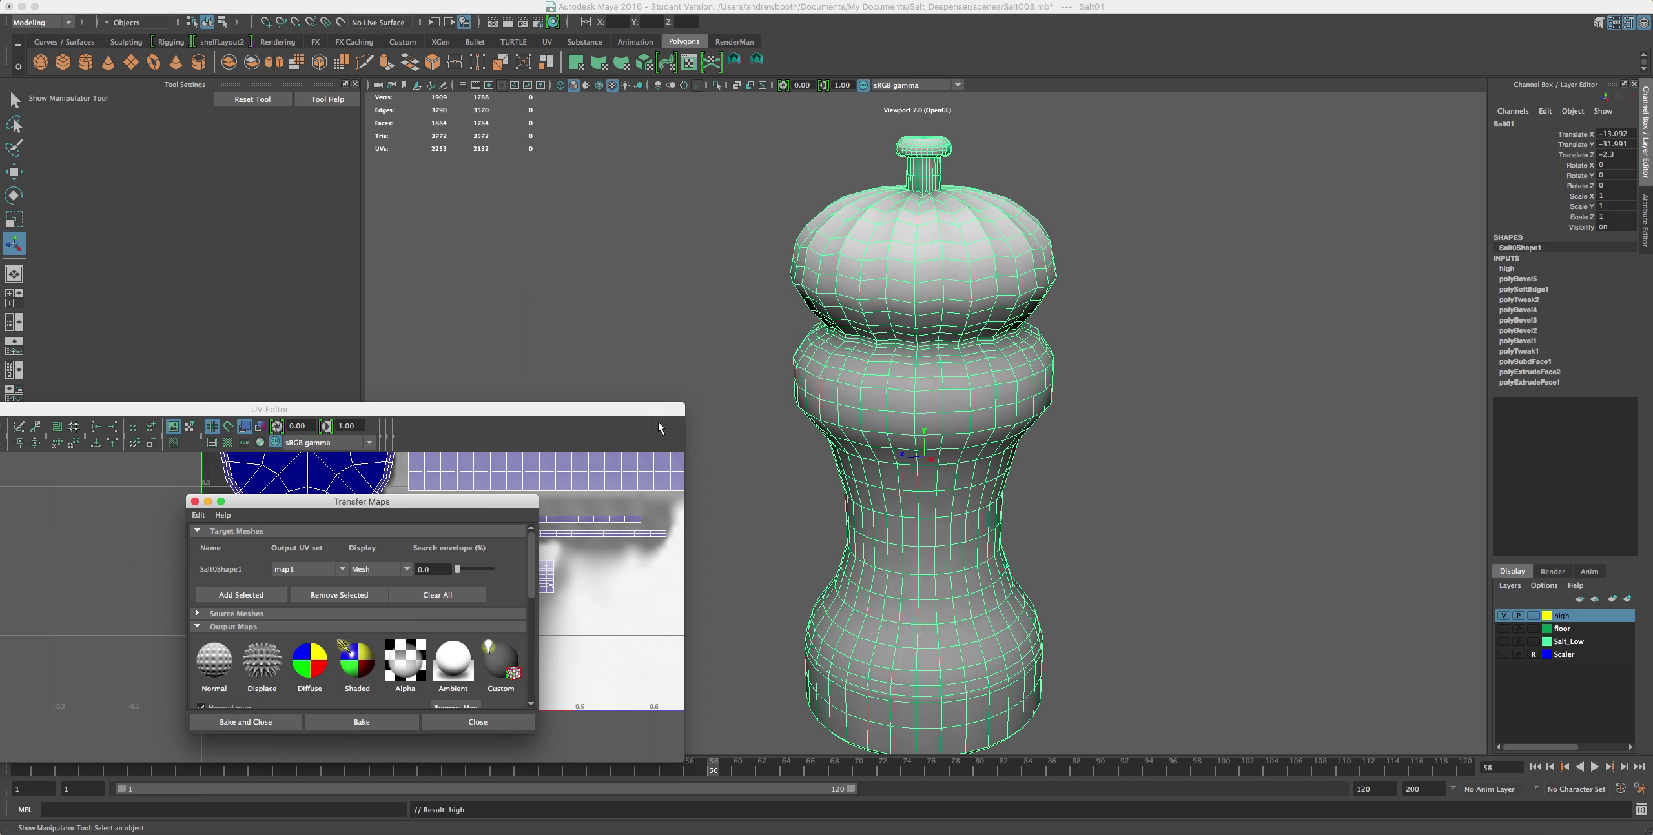
# - Show the Salt_Low layer instead of high, select its dispenser and move the Transfer Maps window clear of the model
pyautogui.click(1502, 617)
pyautogui.click(1502, 642)
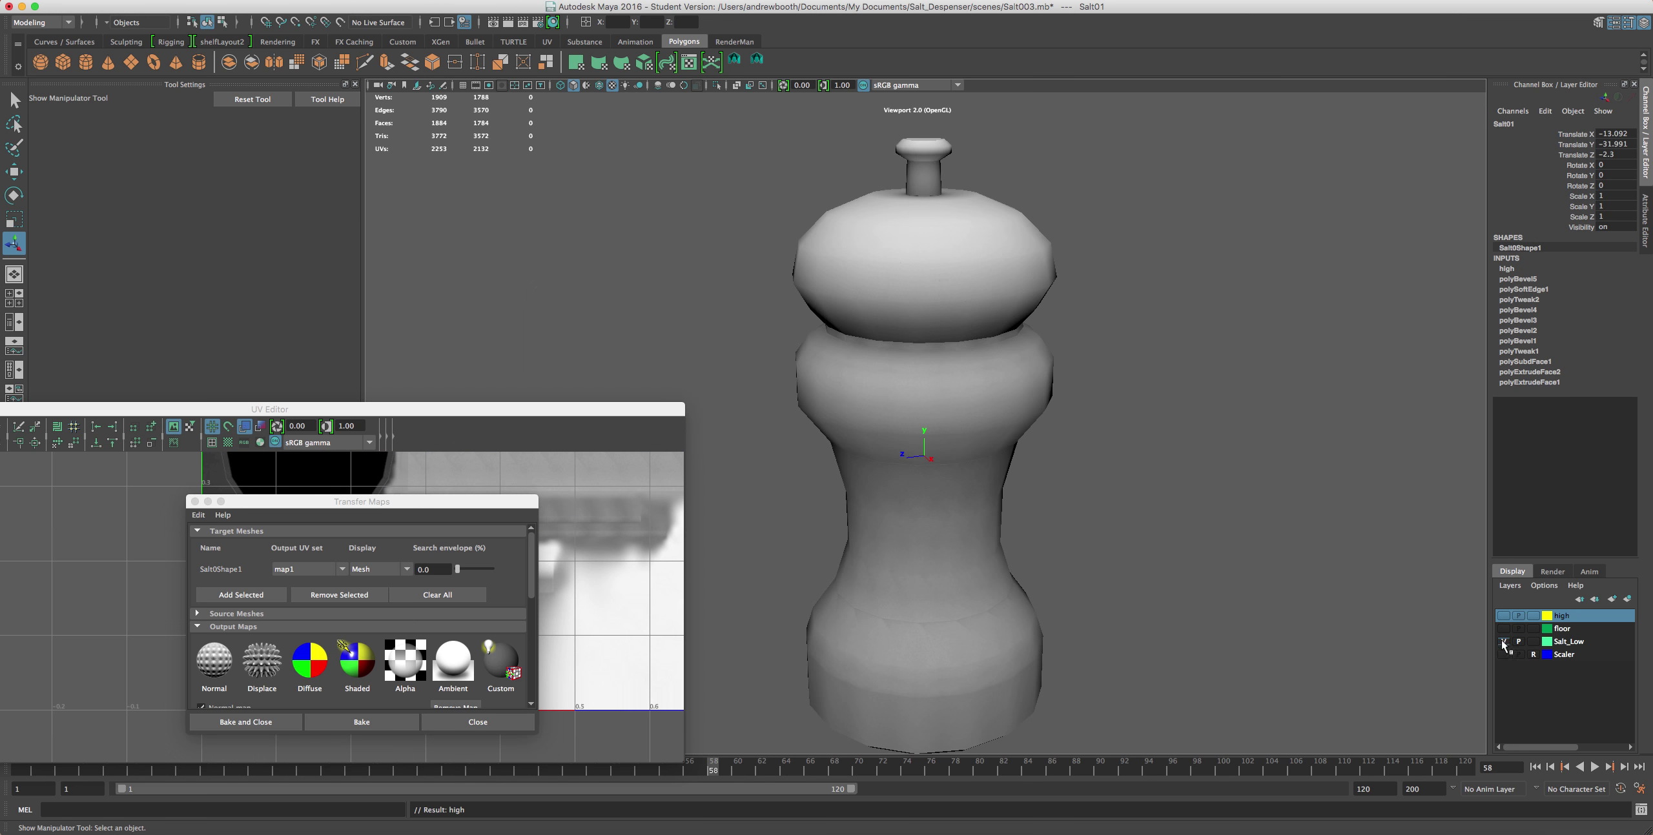
pyautogui.click(1037, 358)
pyautogui.moveTo(284, 506); pyautogui.dragTo(920, 141)
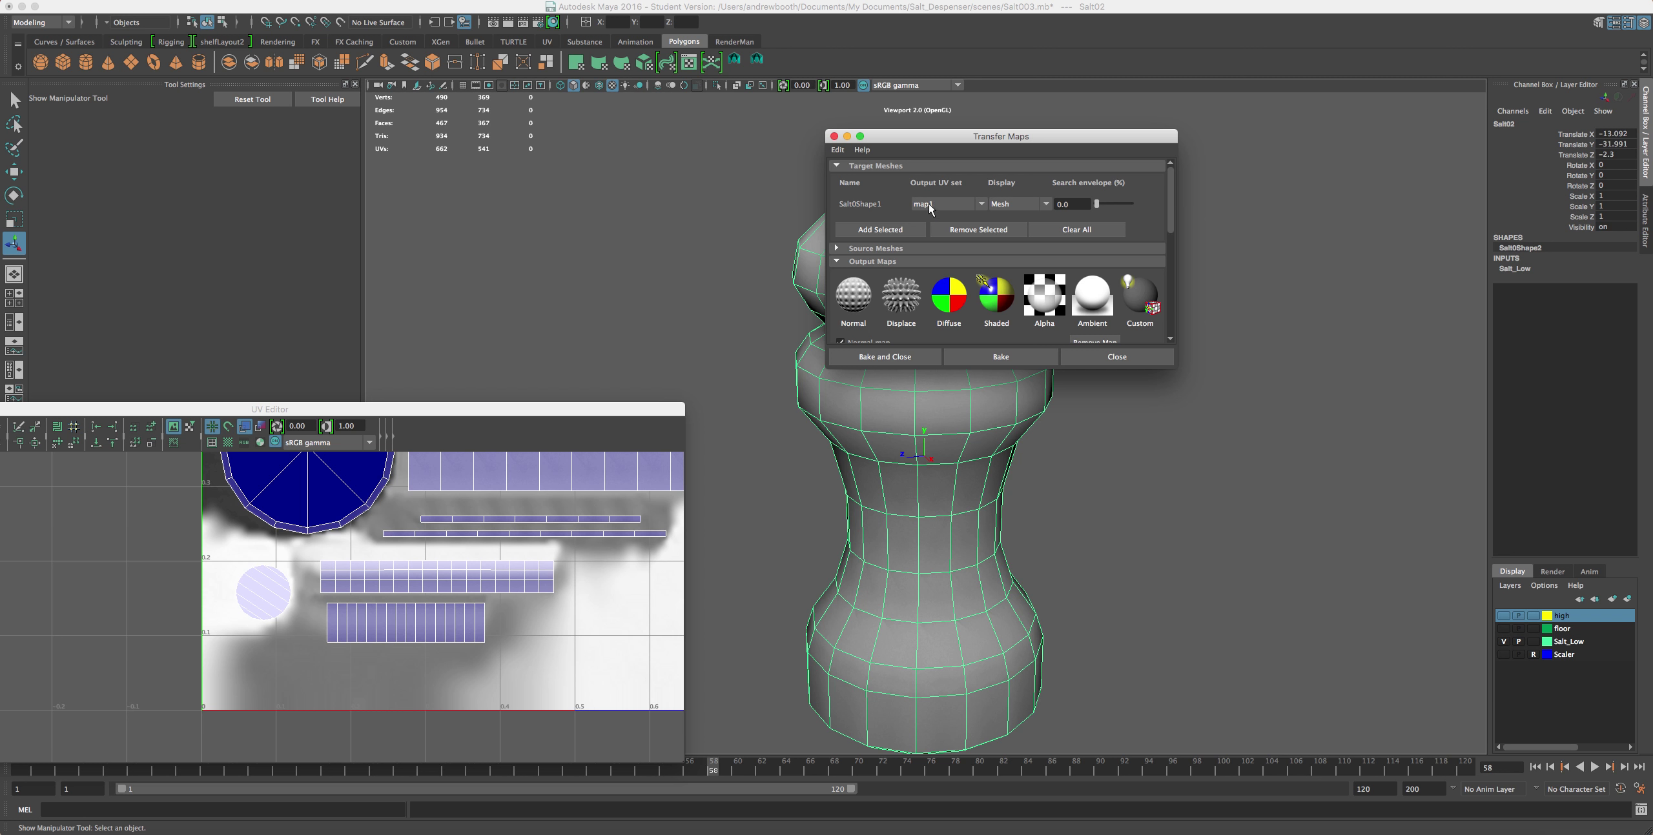
pyautogui.moveTo(911, 137); pyautogui.dragTo(1188, 112)
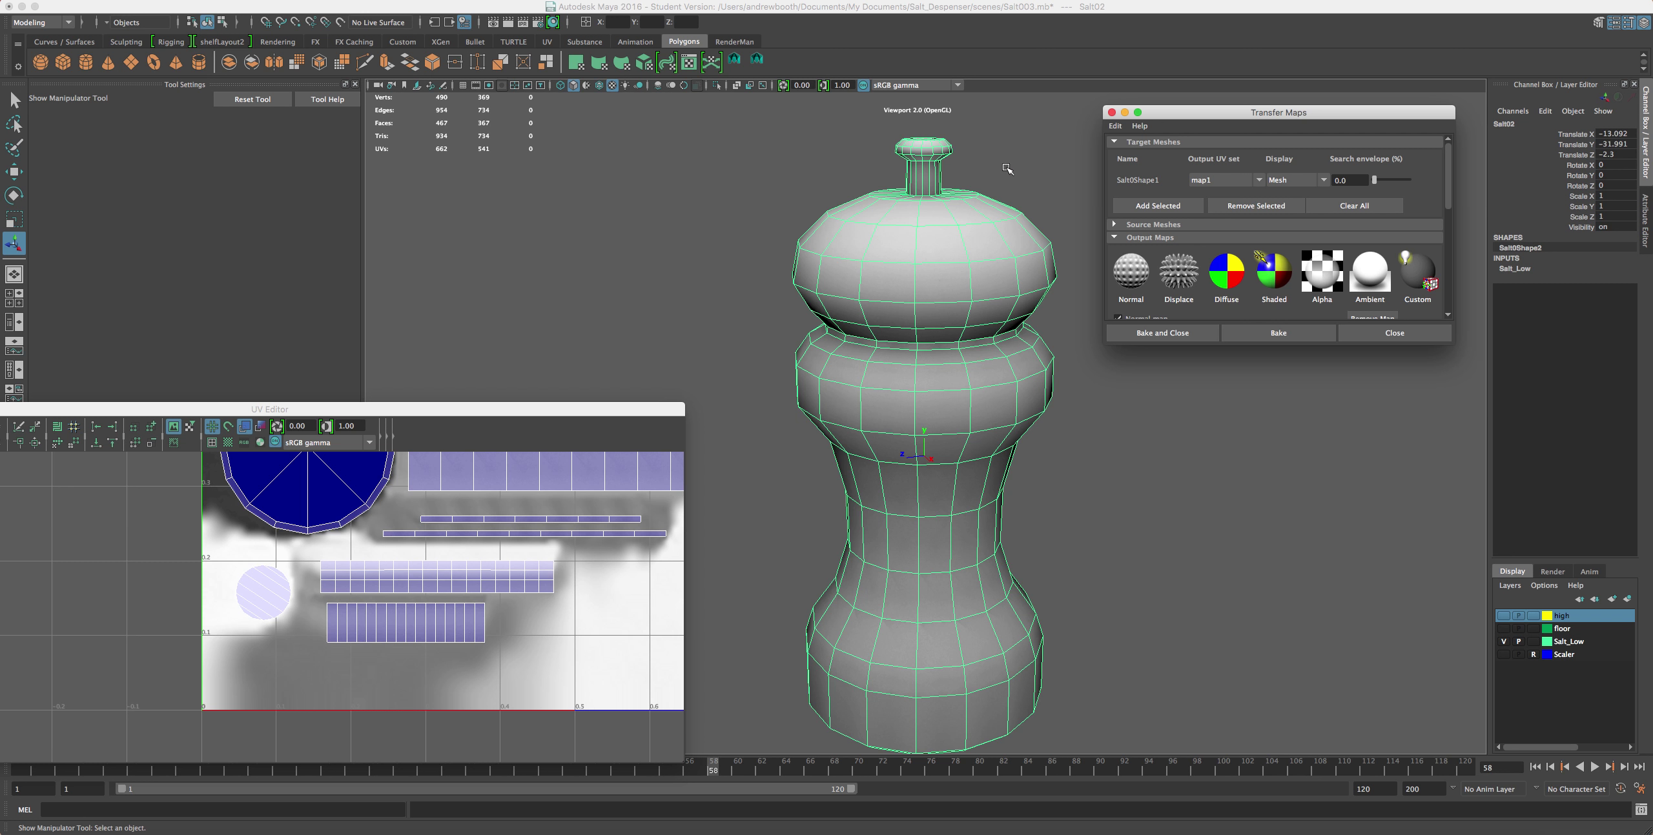
# - Add the detailed dispenser from the high layer as the source mesh in Transfer Maps
pyautogui.click(1113, 225)
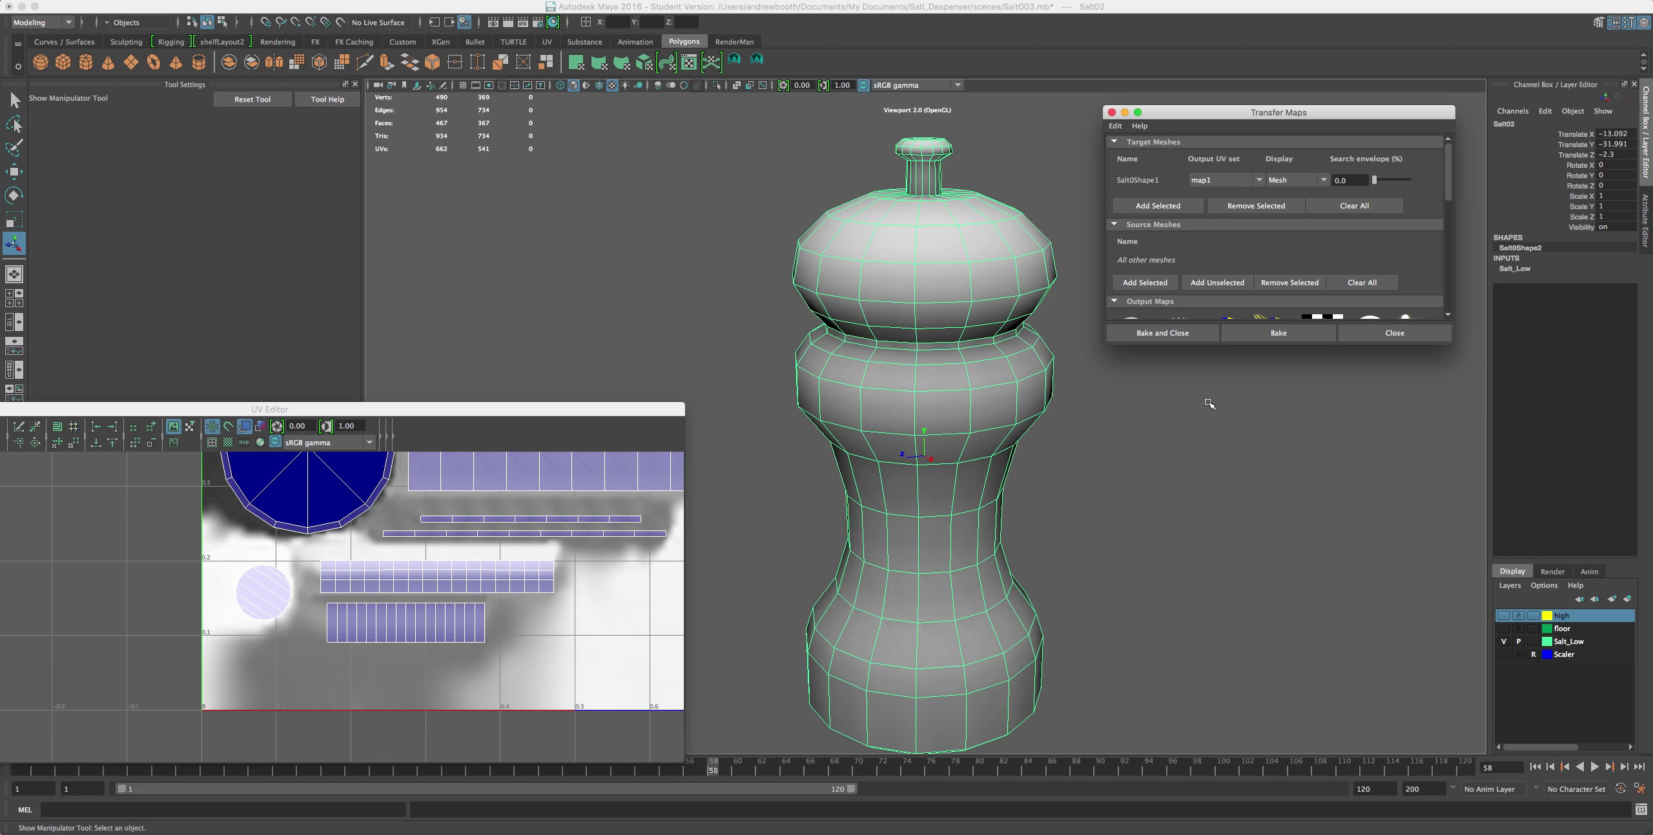
pyautogui.click(1502, 616)
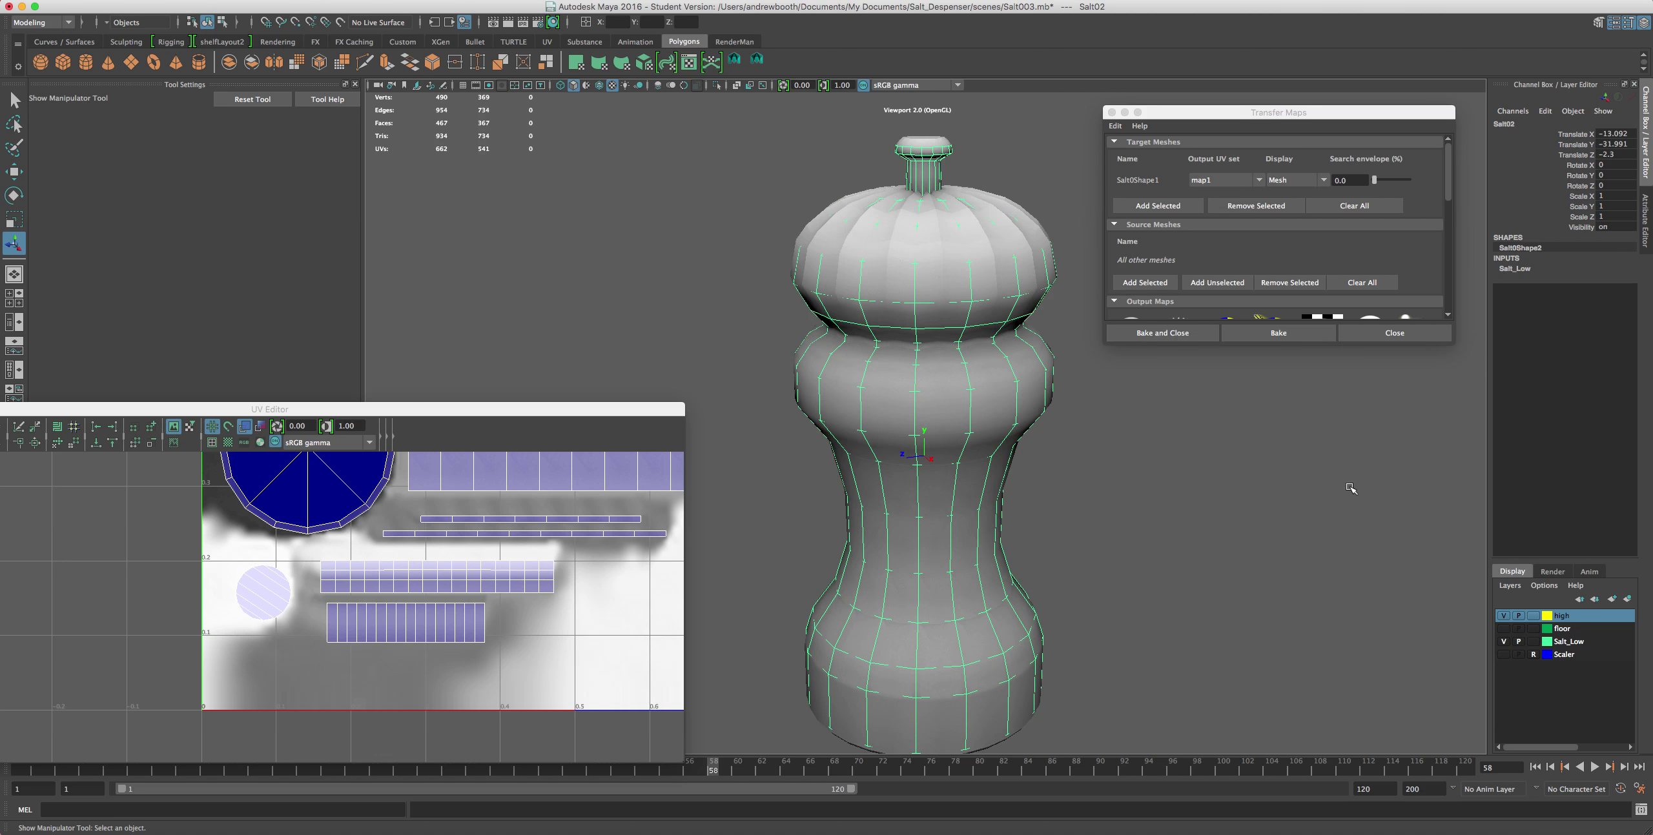
pyautogui.click(1503, 641)
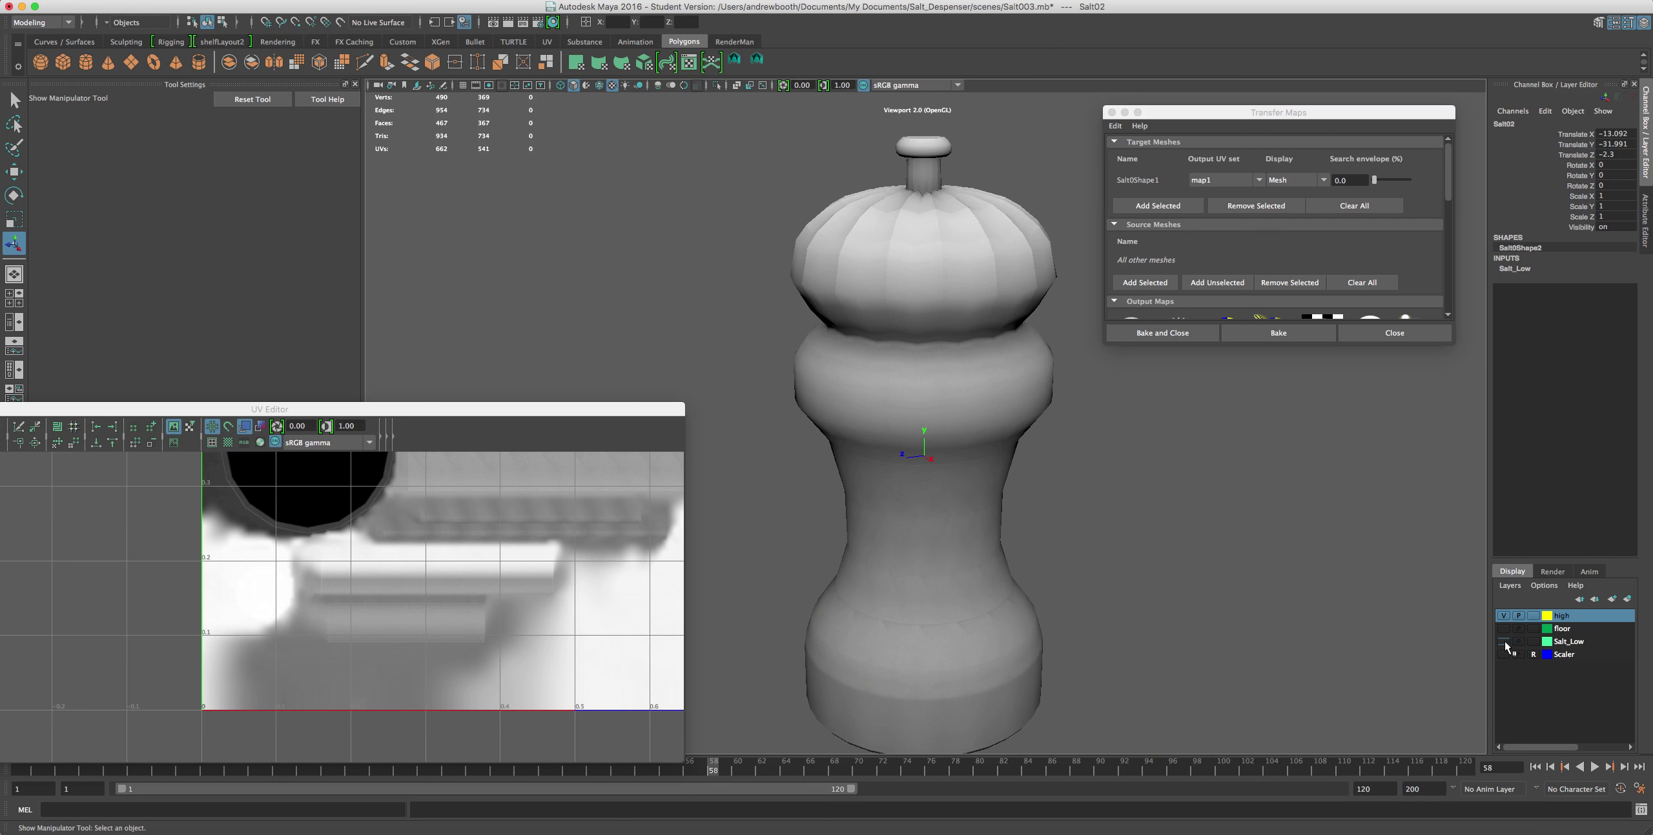
pyautogui.click(881, 259)
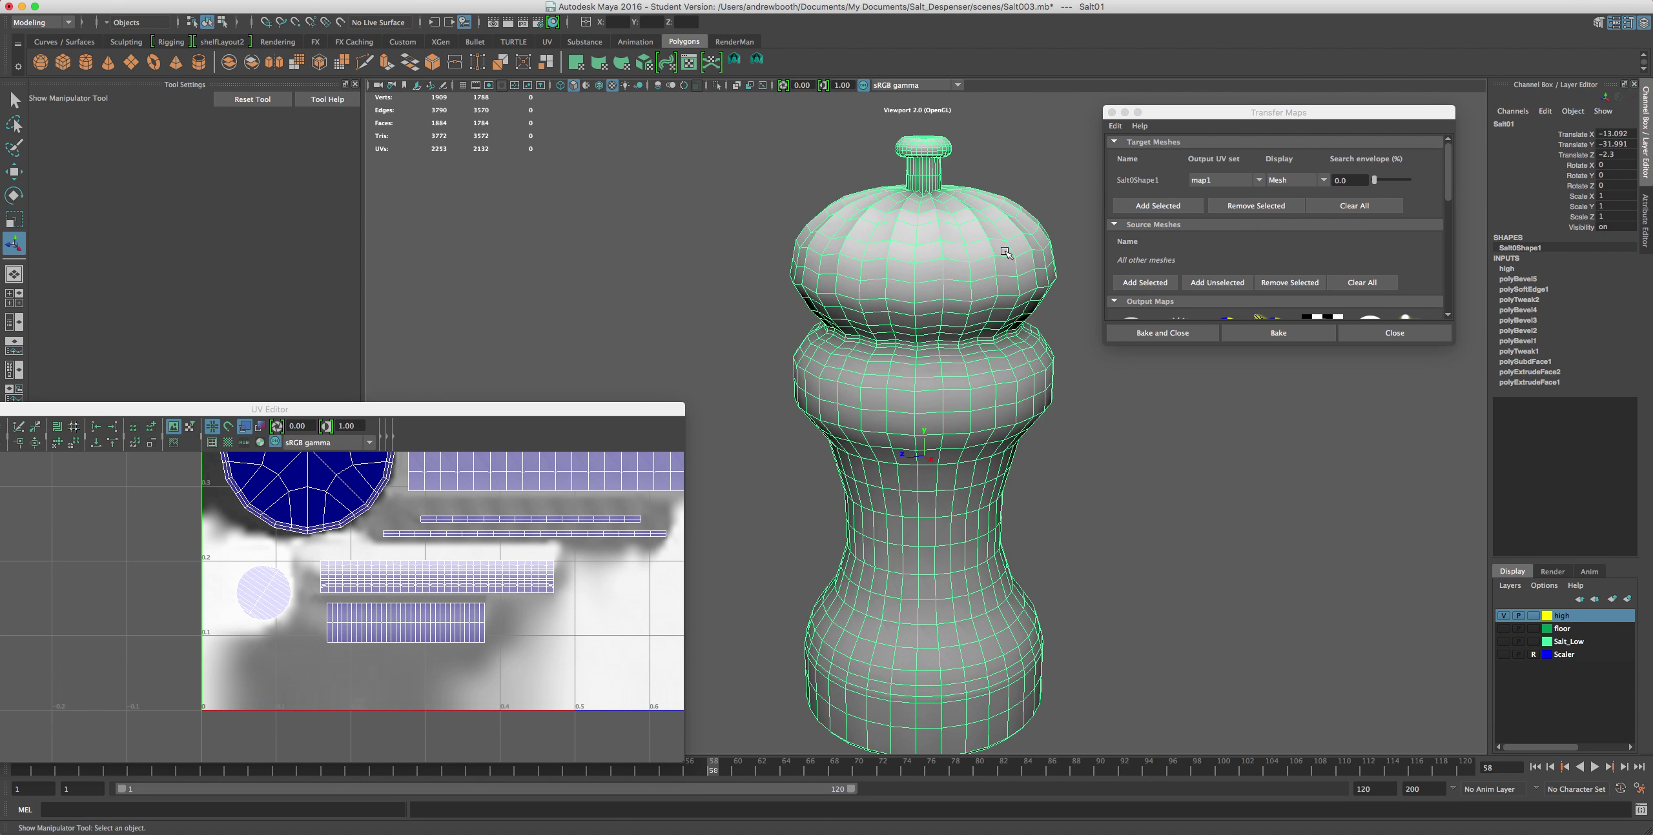
pyautogui.click(1156, 283)
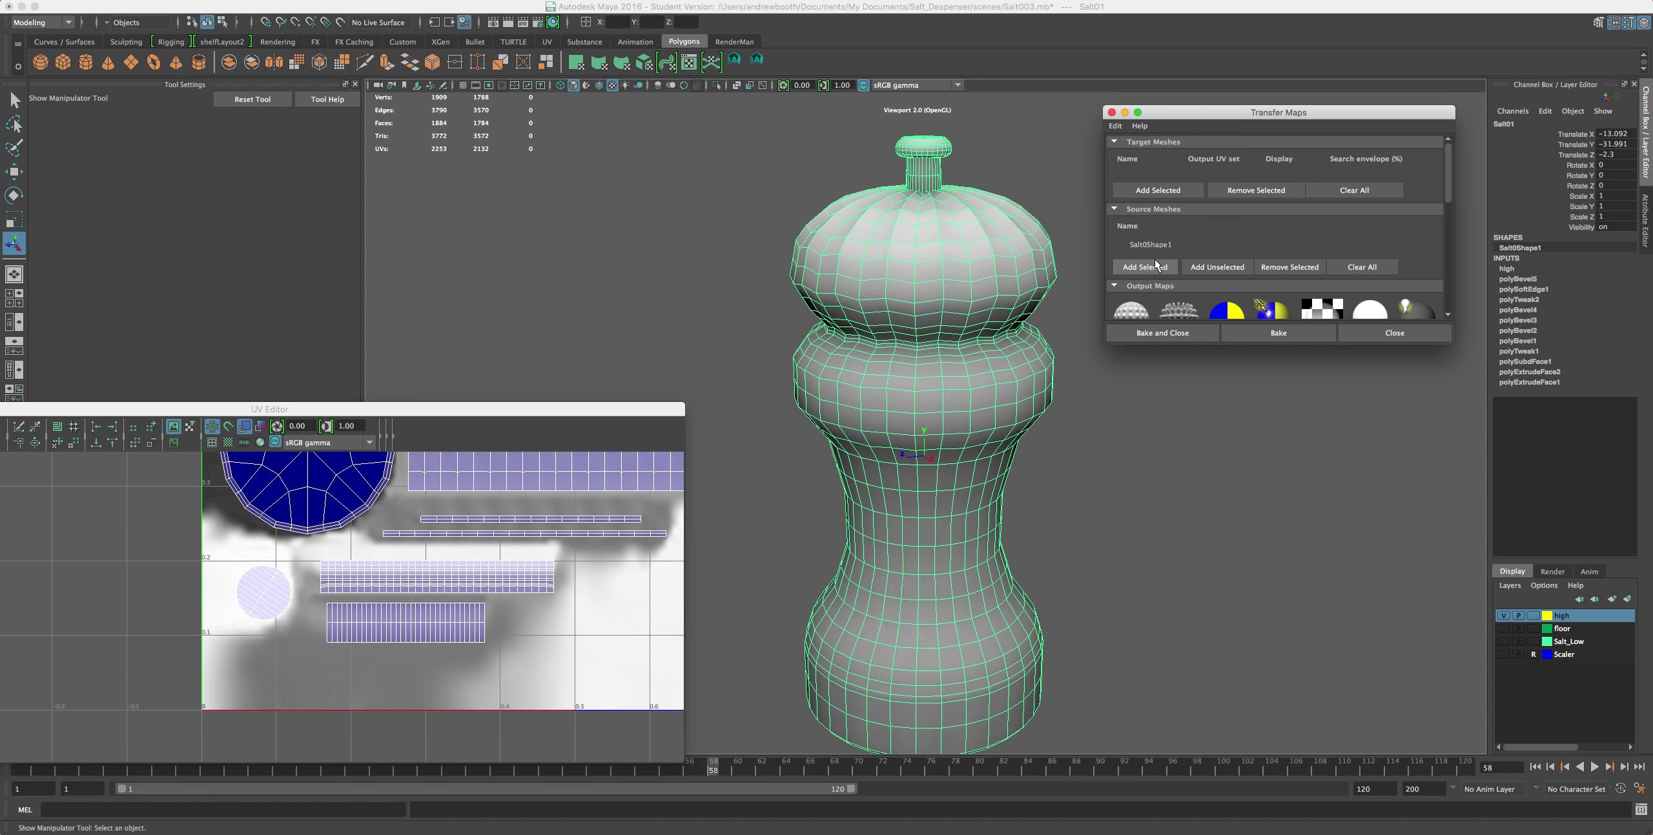
# - Show only the Salt_Low layer and add its dispenser as the target mesh in Transfer Maps
pyautogui.click(1503, 641)
pyautogui.click(1504, 615)
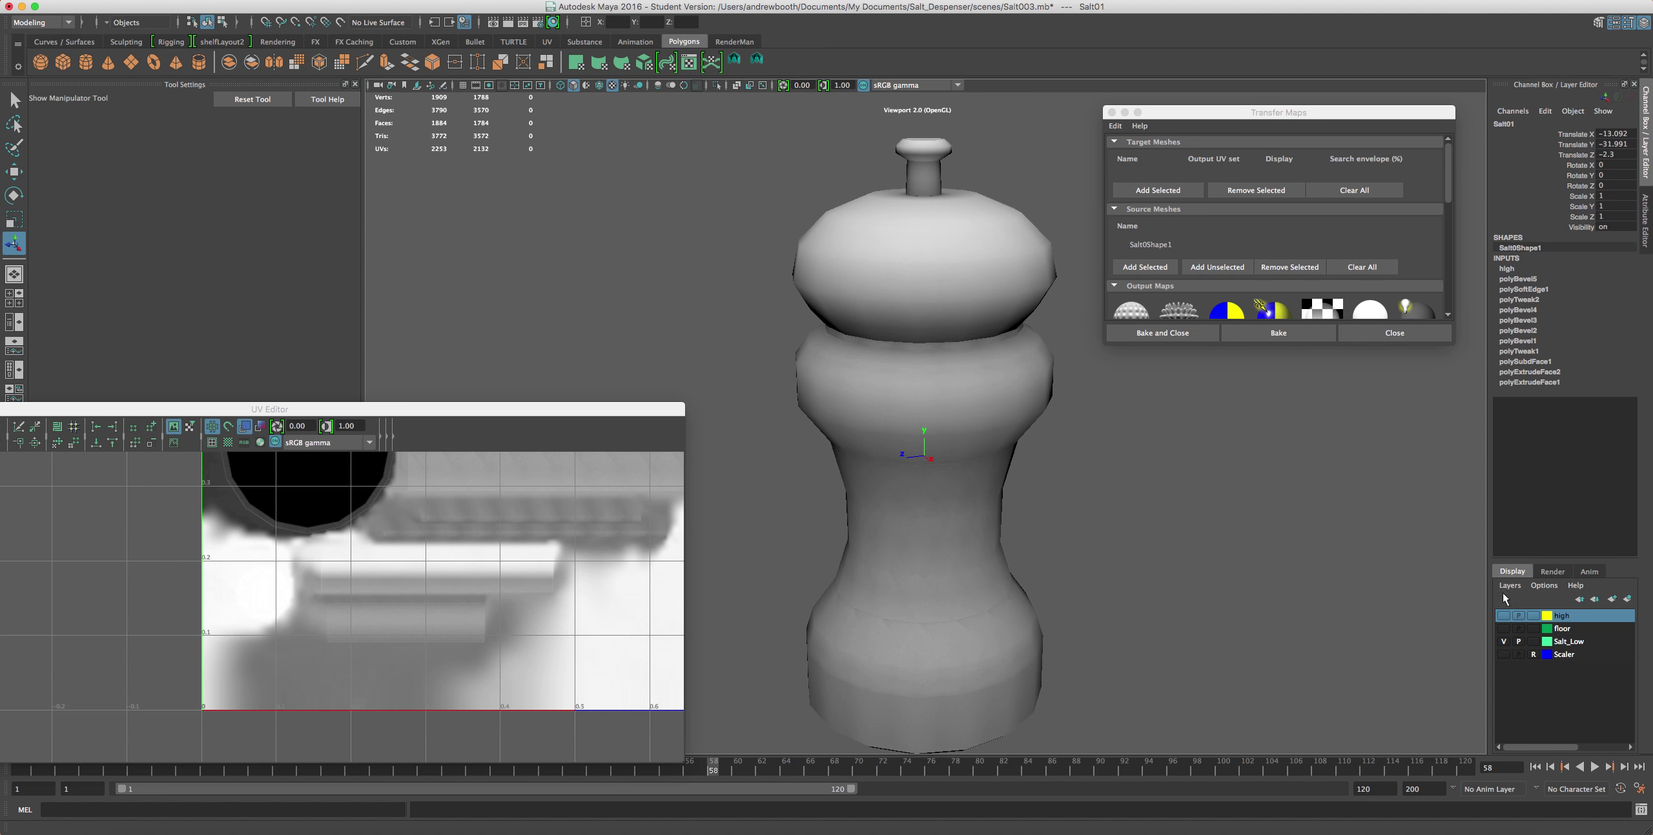
pyautogui.click(1576, 647)
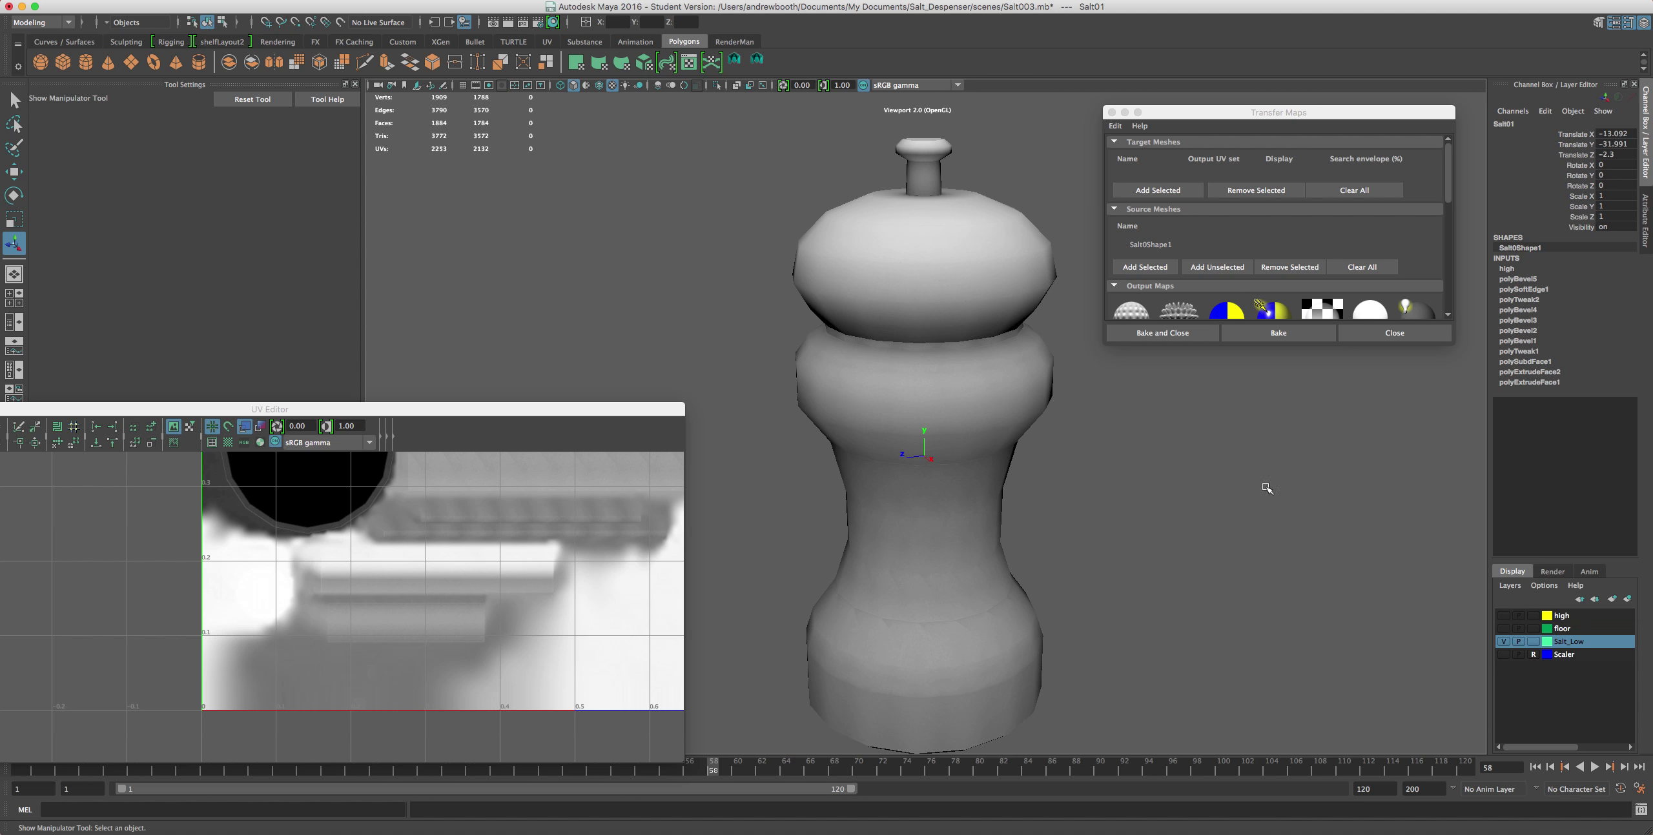
pyautogui.click(1011, 332)
pyautogui.click(1135, 190)
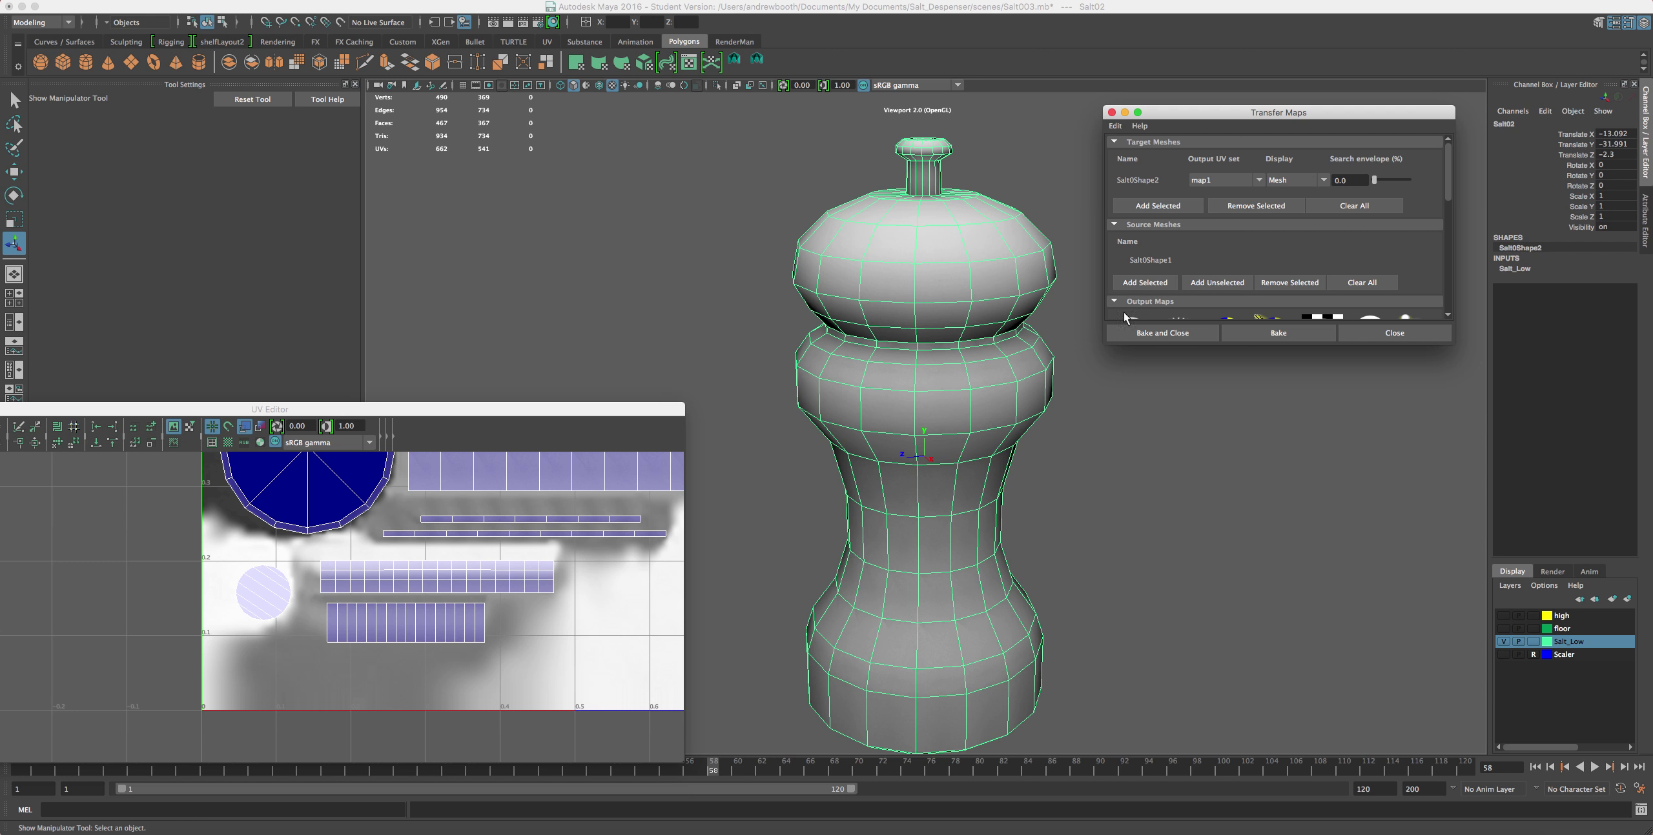
# - Set the normal map's file format to Windows Bitmap (bmp)
pyautogui.scroll(-5, 1187, 260)
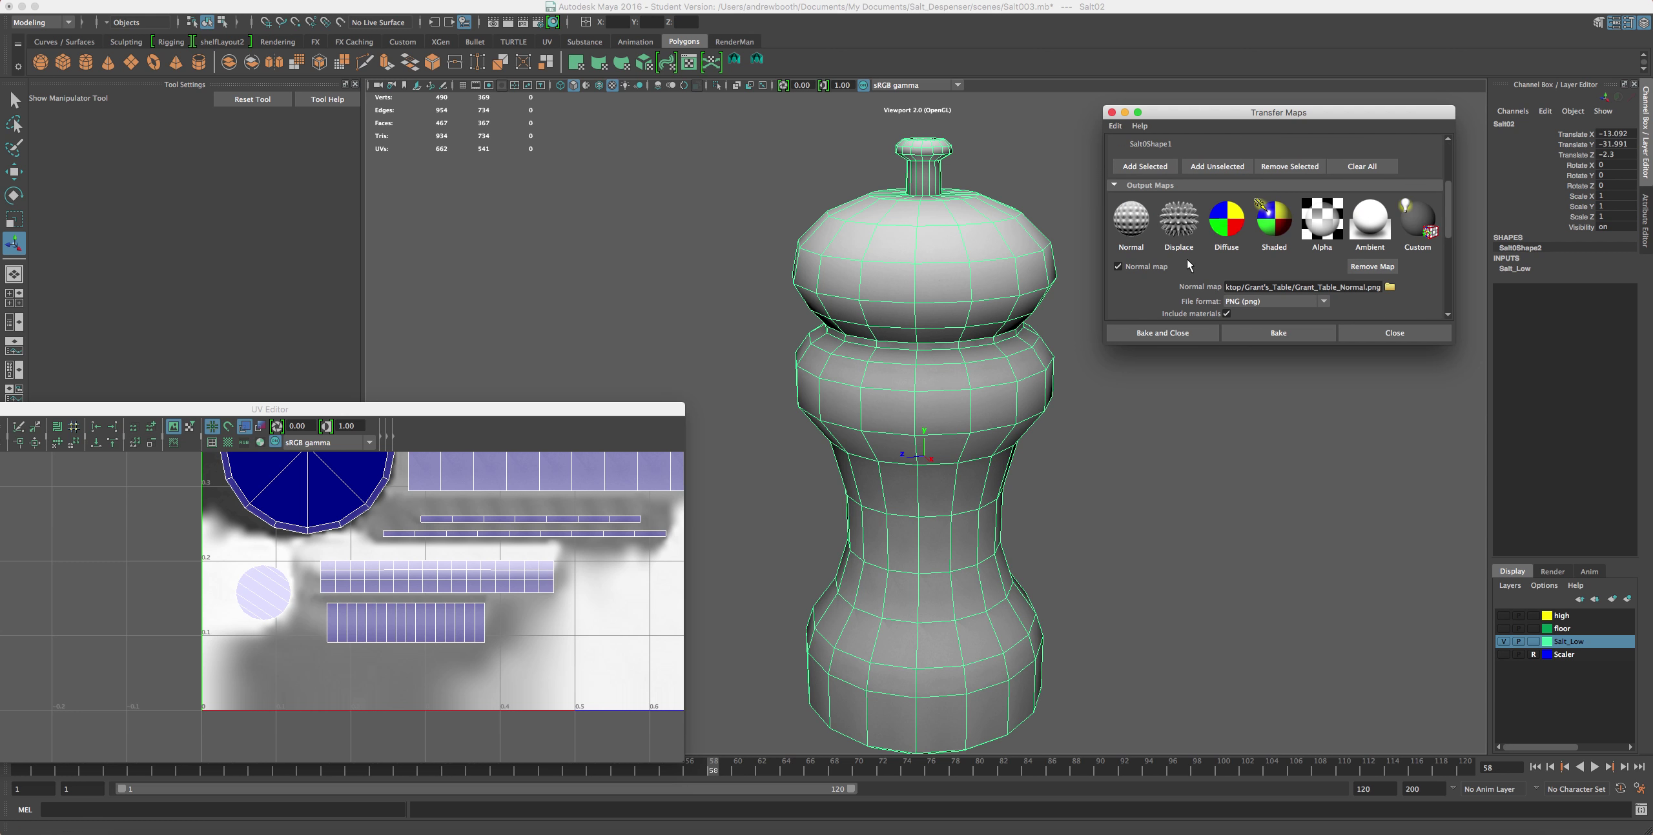
pyautogui.scroll(-2, 1155, 245)
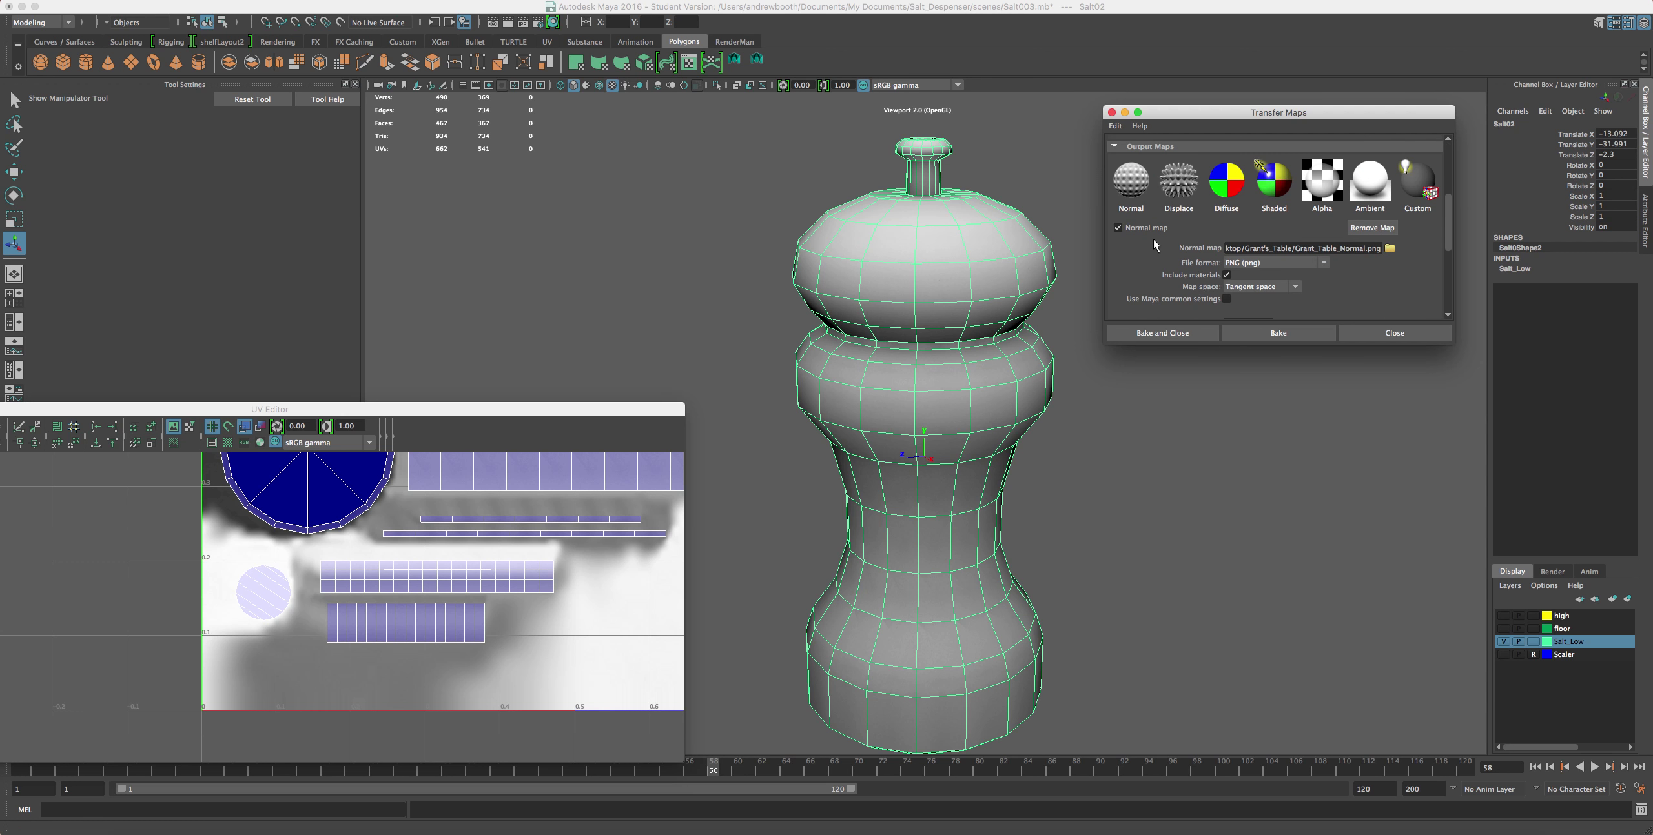
pyautogui.click(1292, 263)
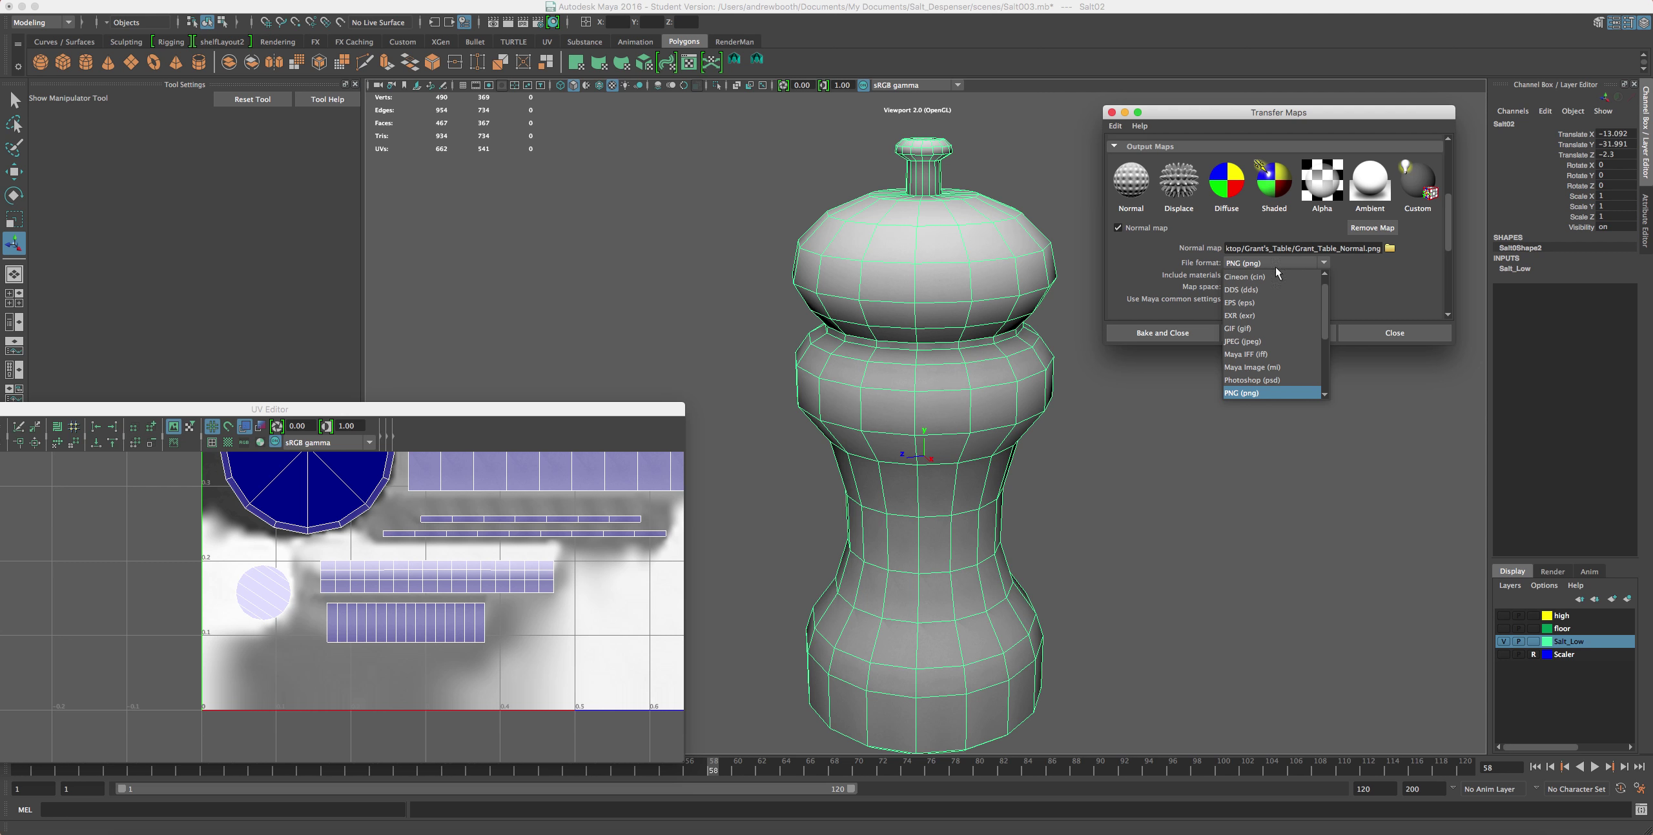
pyautogui.scroll(-3, 1300, 349)
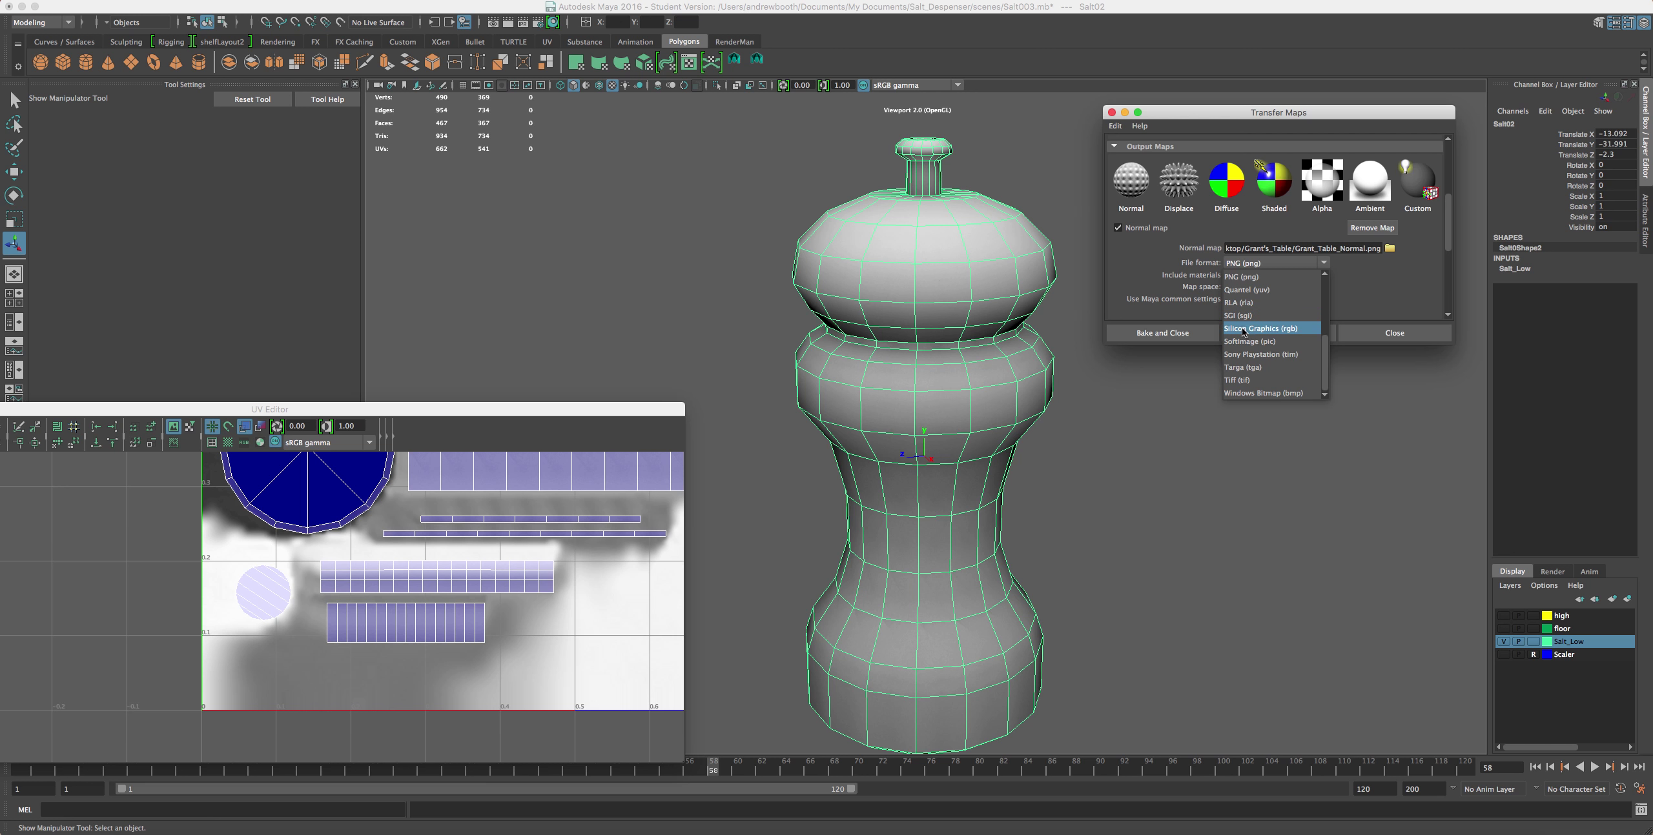
pyautogui.moveTo(749, 830)
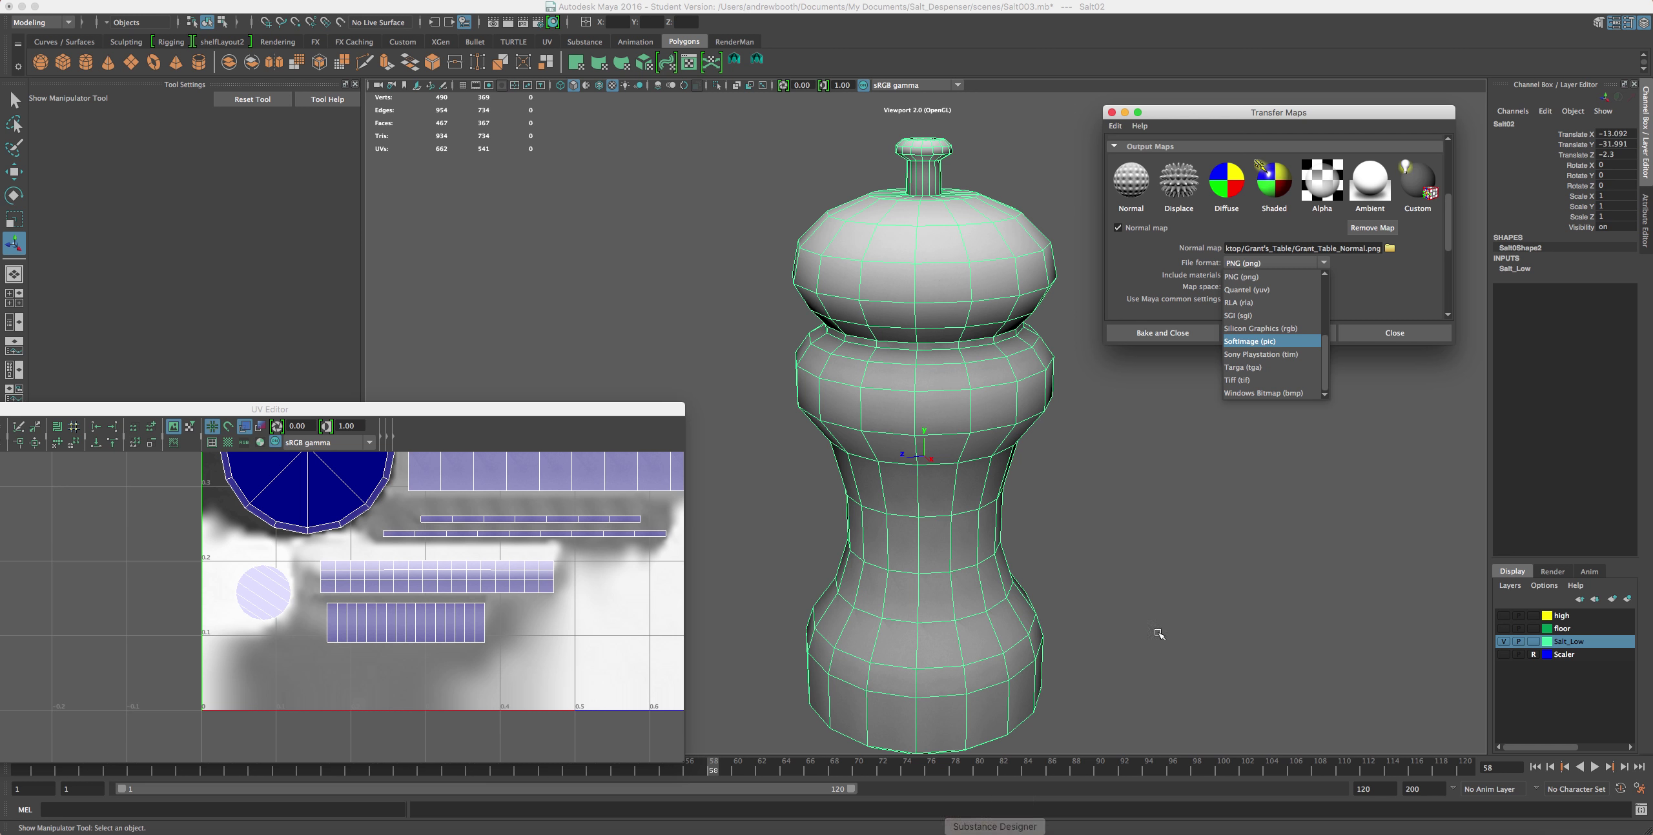
pyautogui.click(1247, 394)
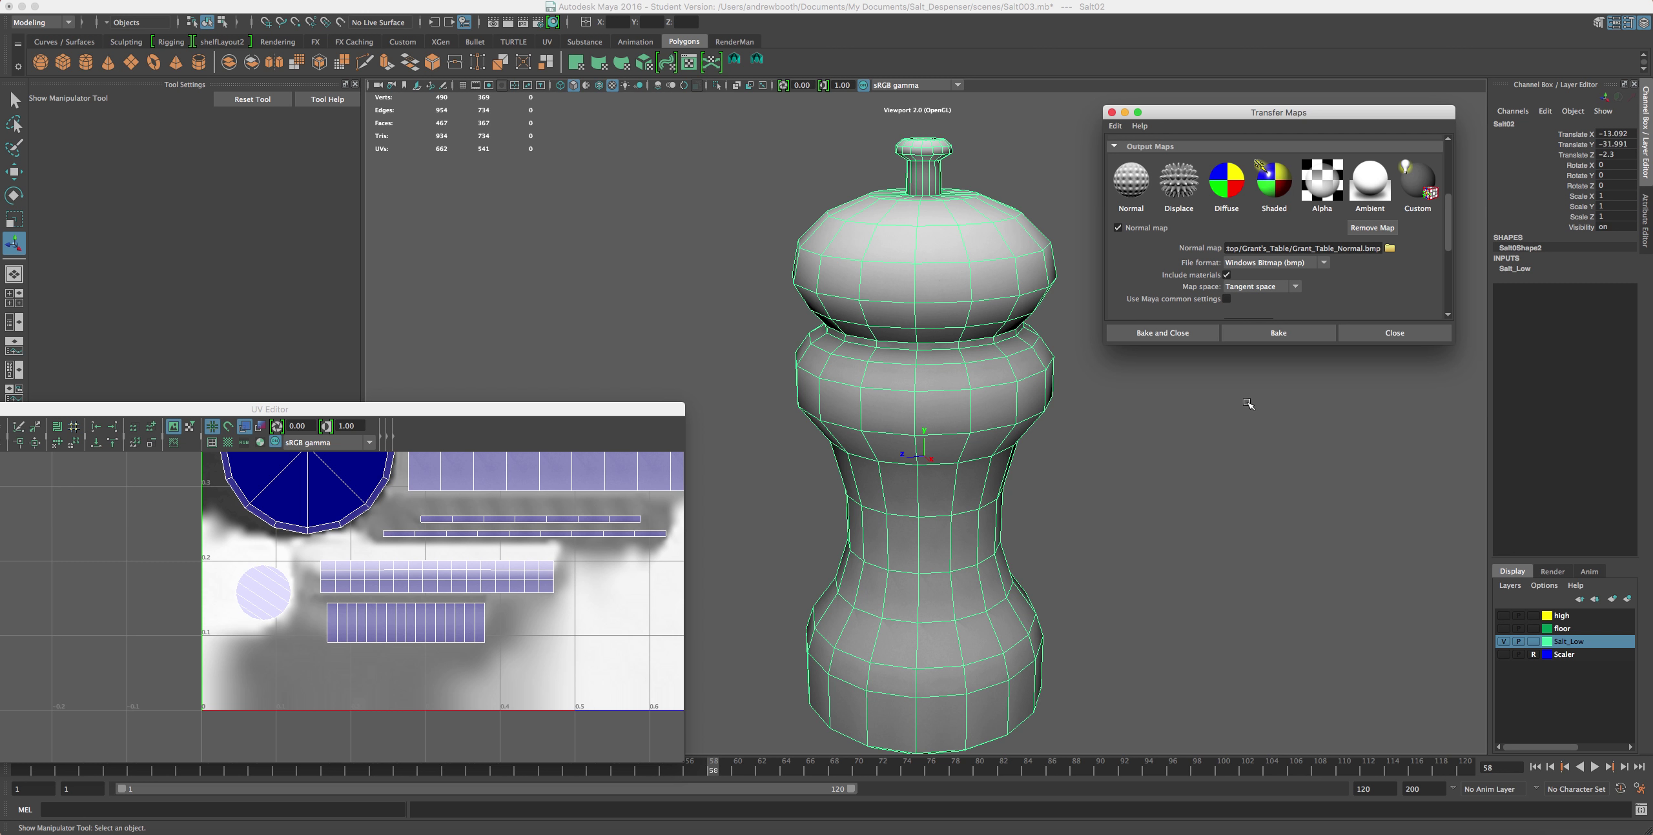
# - Set the normal map's width and height to 1024 and connect the output maps to the assigned shader
pyautogui.scroll(-3, 1204, 271)
pyautogui.scroll(3, 1191, 242)
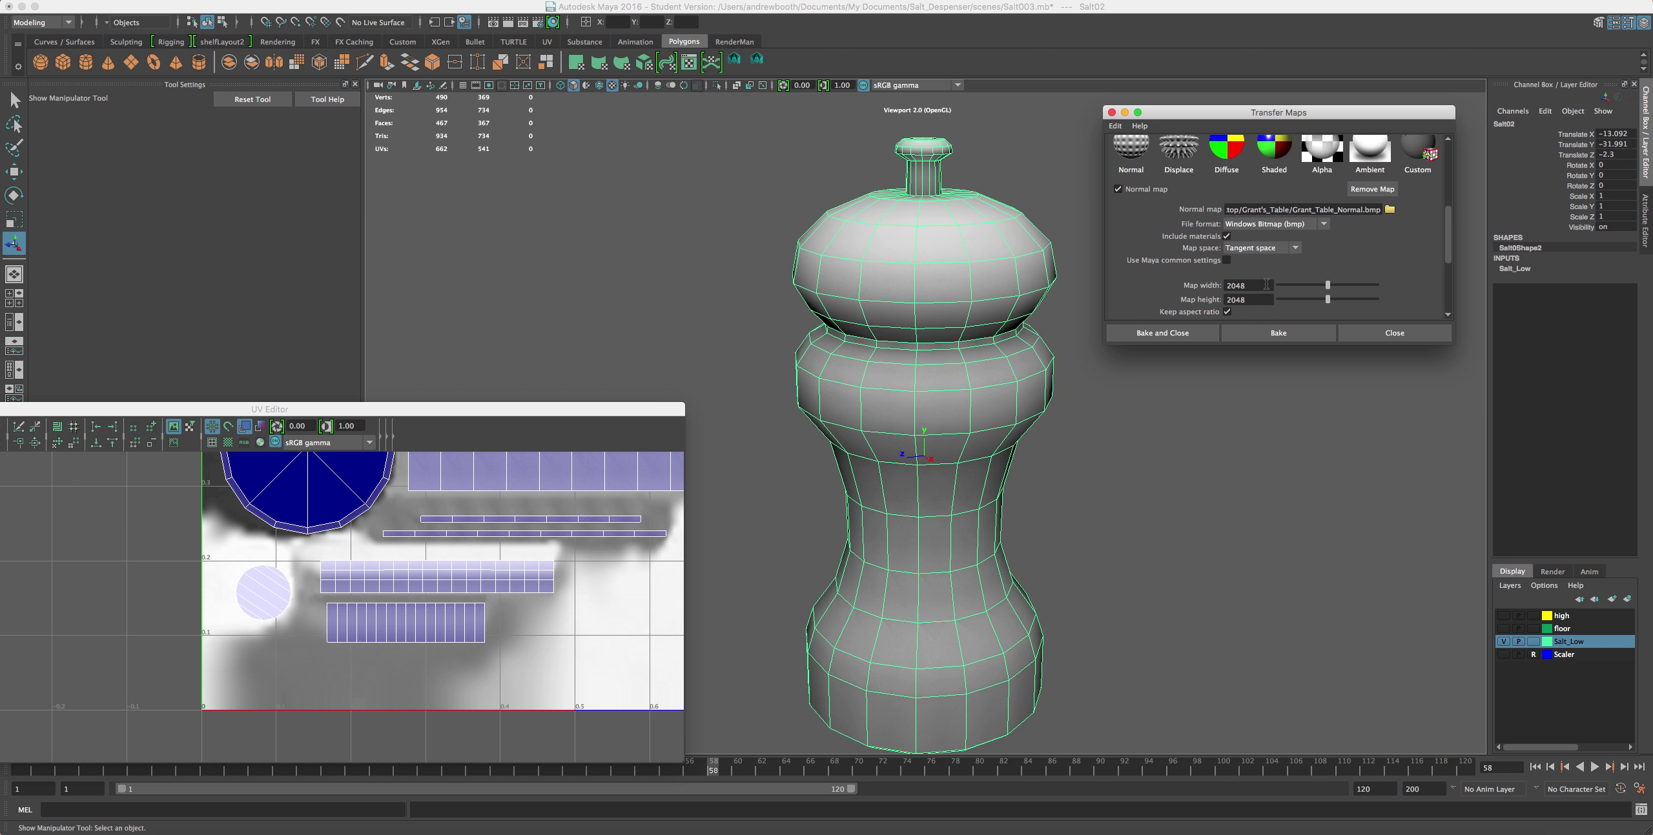
pyautogui.doubleClick(1269, 286)
pyautogui.write('1024')
pyautogui.click(1241, 299)
pyautogui.moveTo(1241, 299); pyautogui.dragTo(1157, 297)
pyautogui.click(1091, 264)
pyautogui.click(1152, 282)
pyautogui.scroll(-3, 1151, 279)
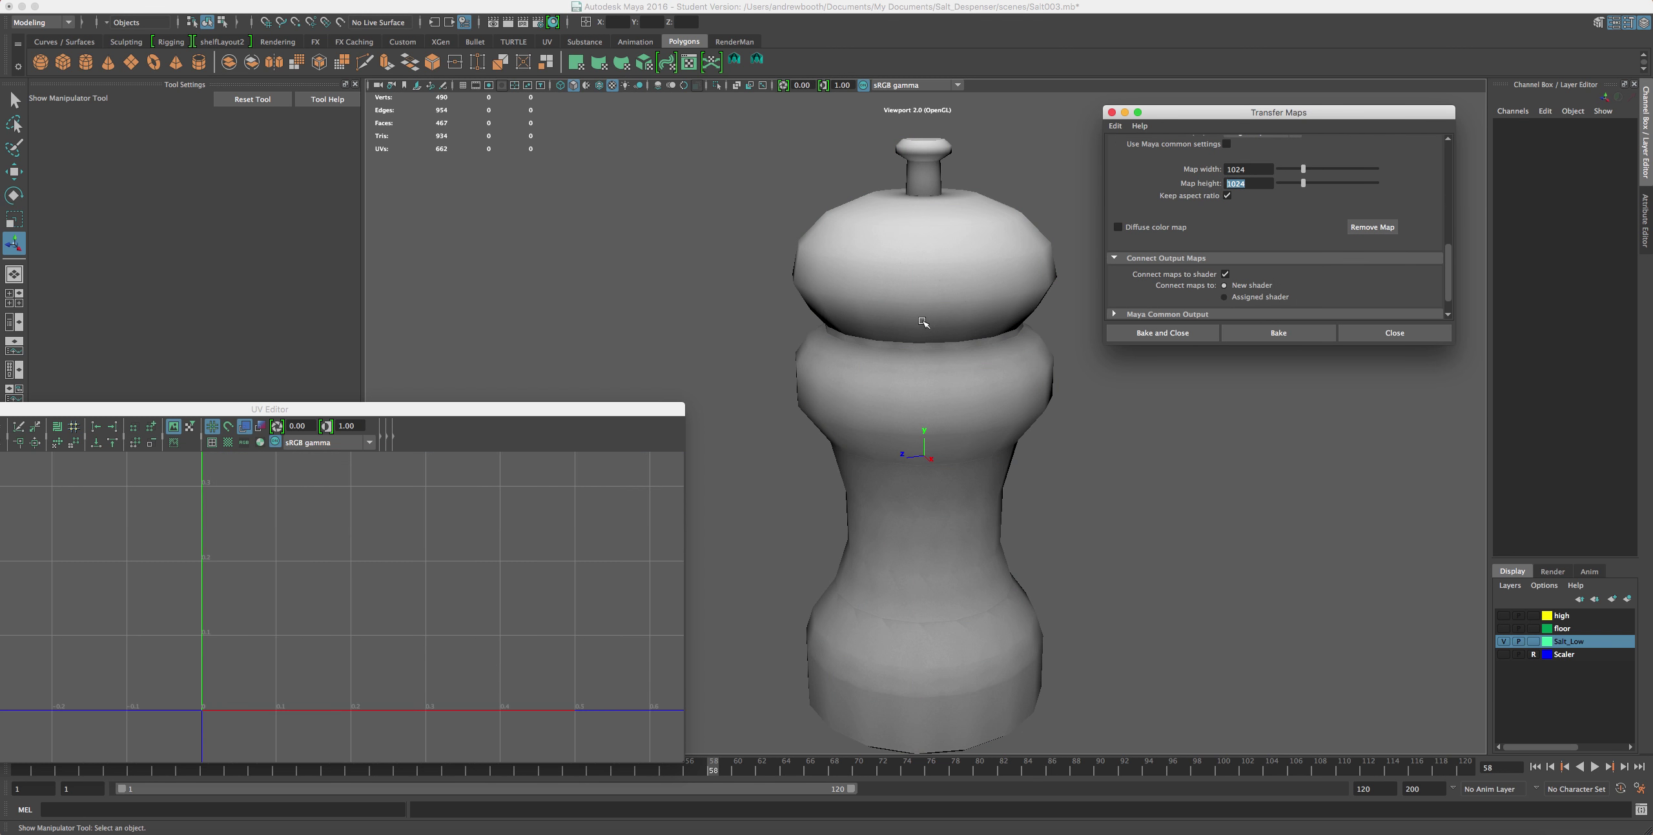
pyautogui.click(1224, 297)
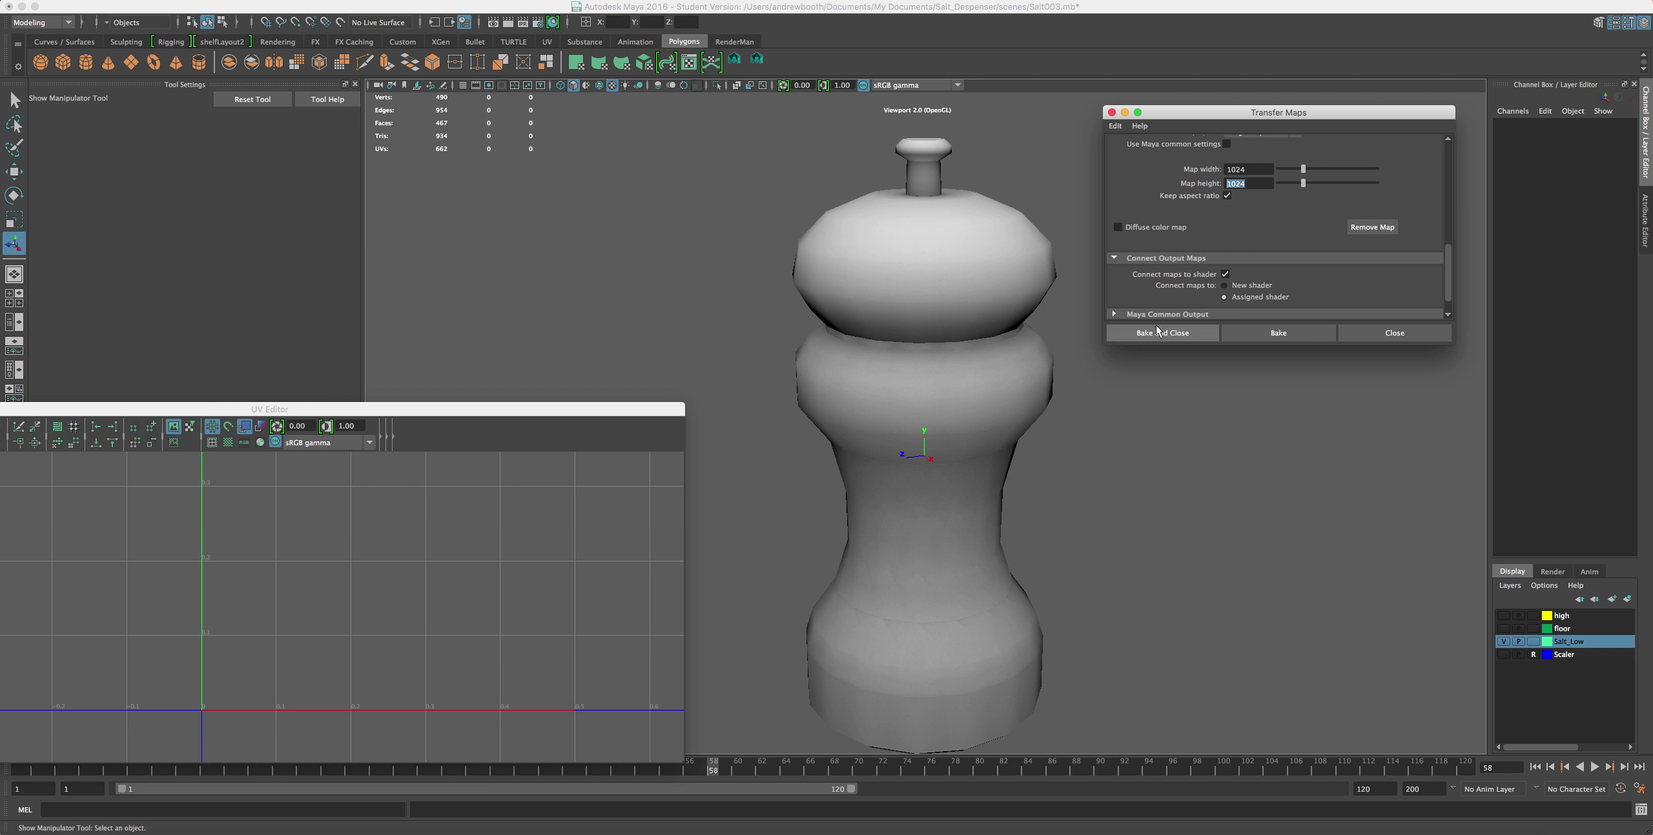
# - Check the Maya Common Output settings and run Bake and Close for the normal map
pyautogui.scroll(-2, 1198, 264)
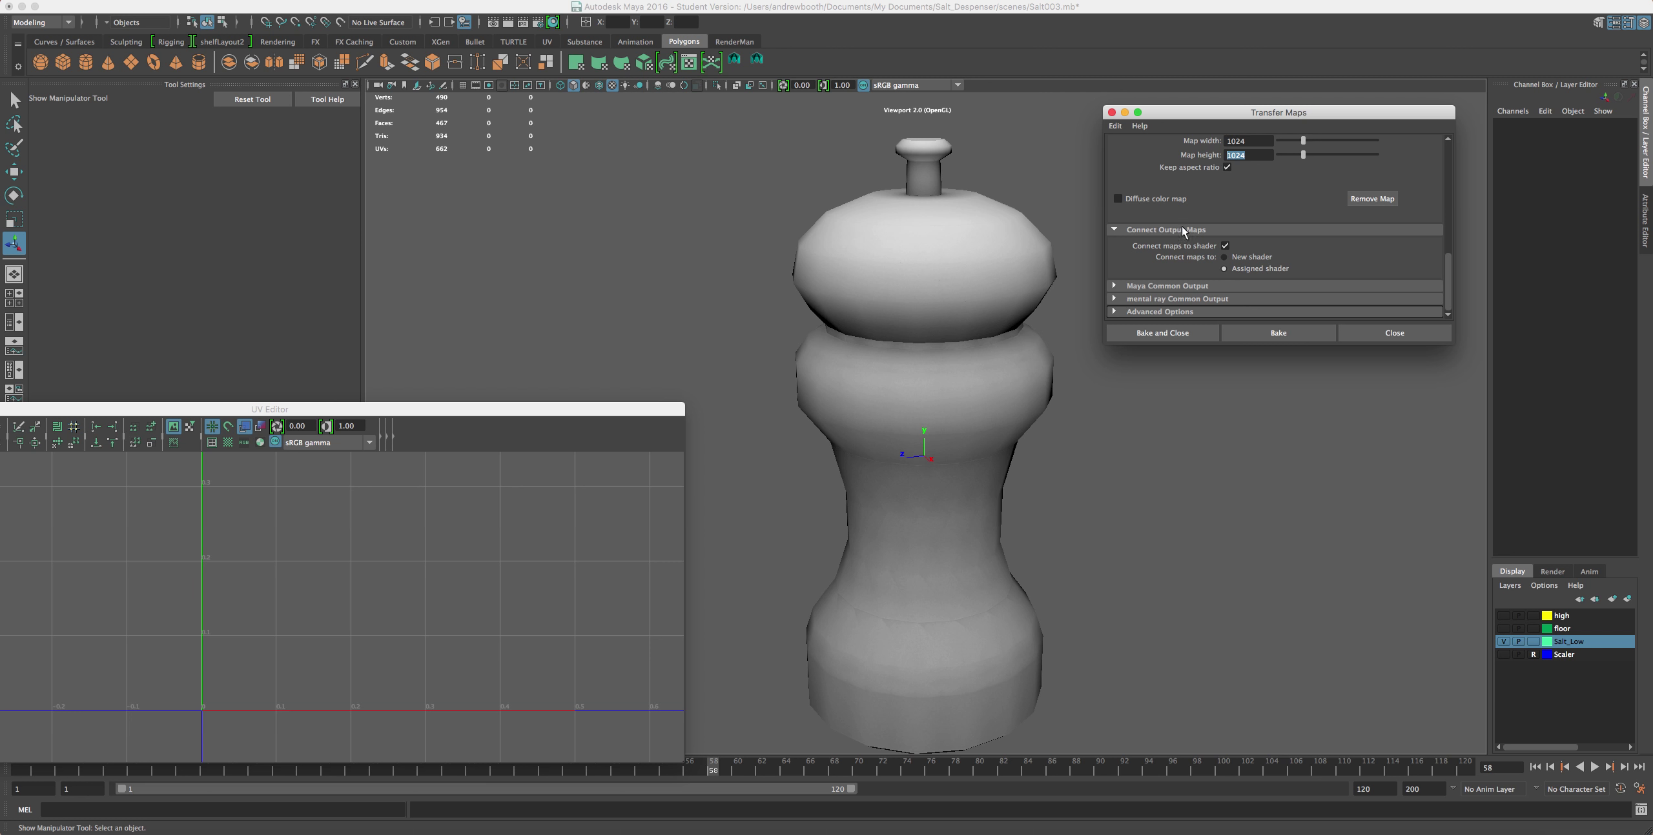
pyautogui.click(1115, 287)
pyautogui.scroll(-3, 1149, 269)
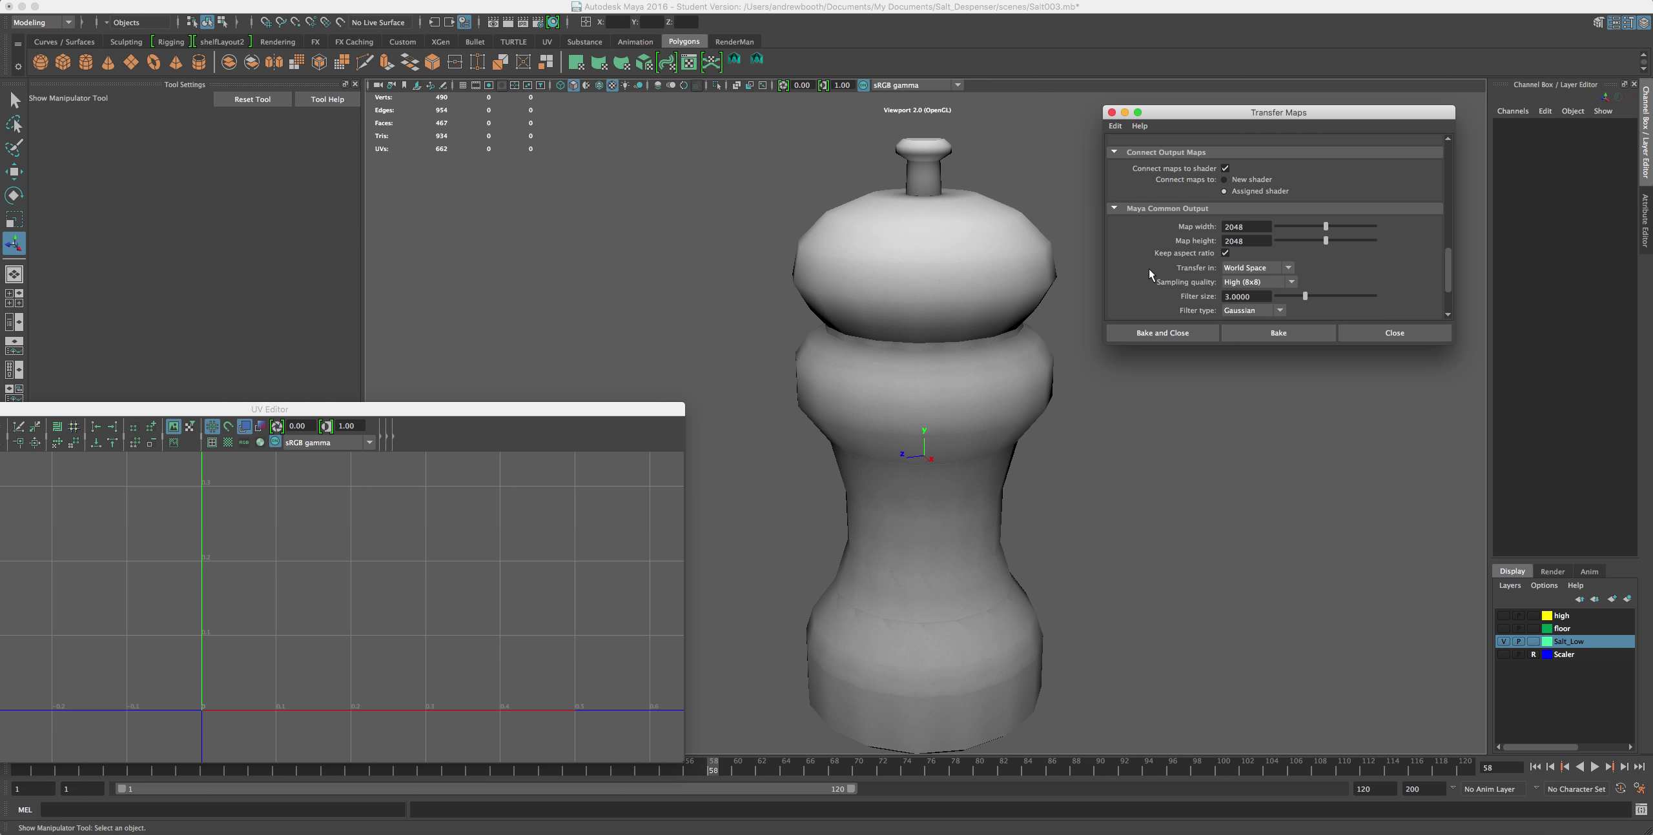
pyautogui.scroll(5, 1149, 269)
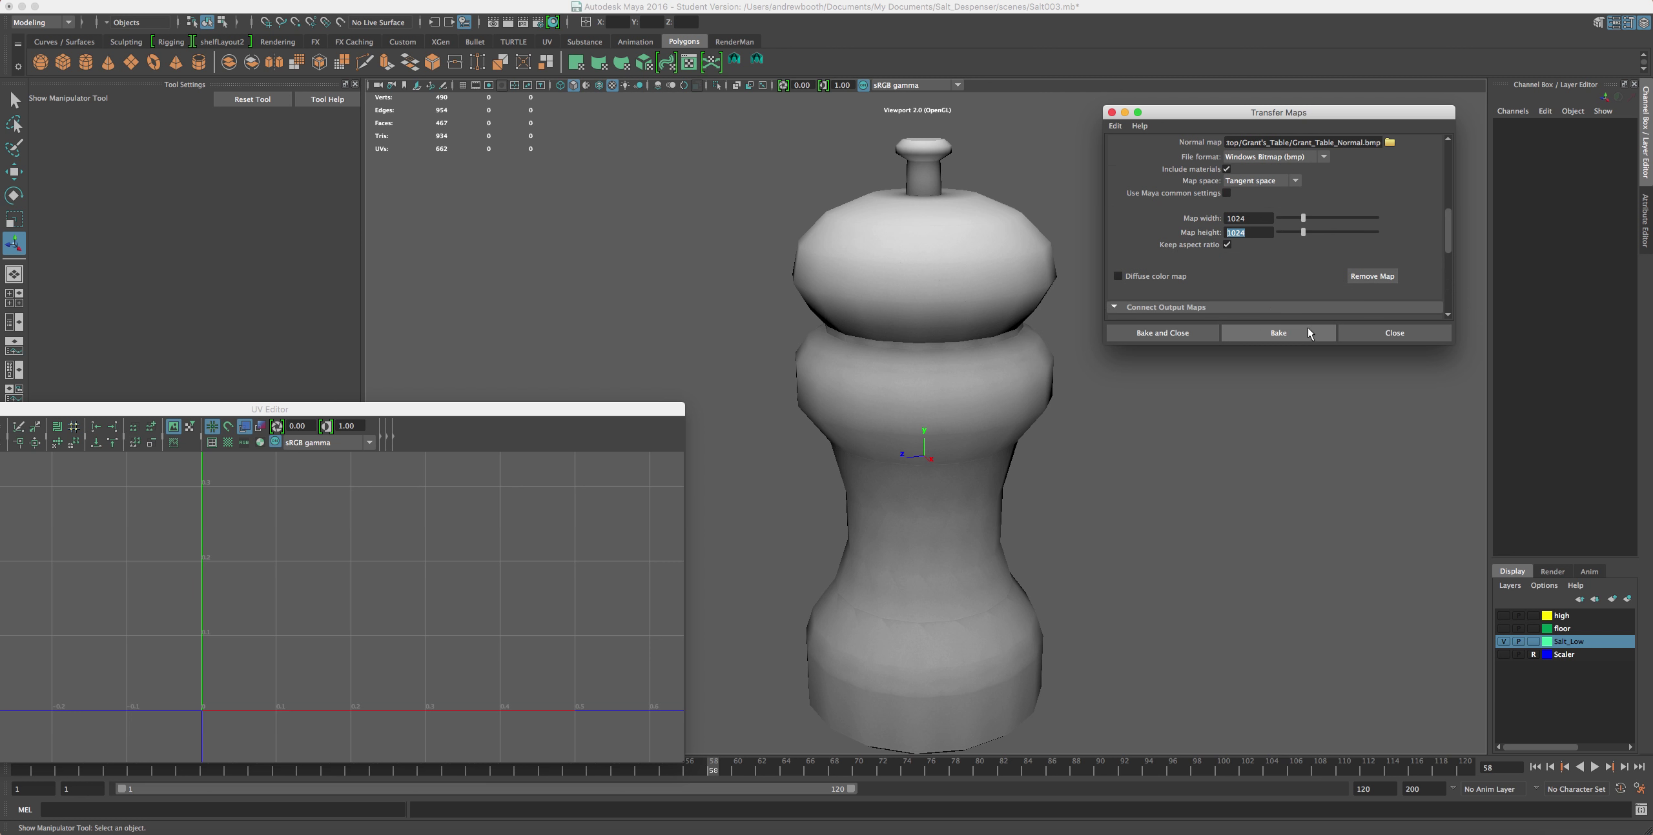
pyautogui.click(1195, 338)
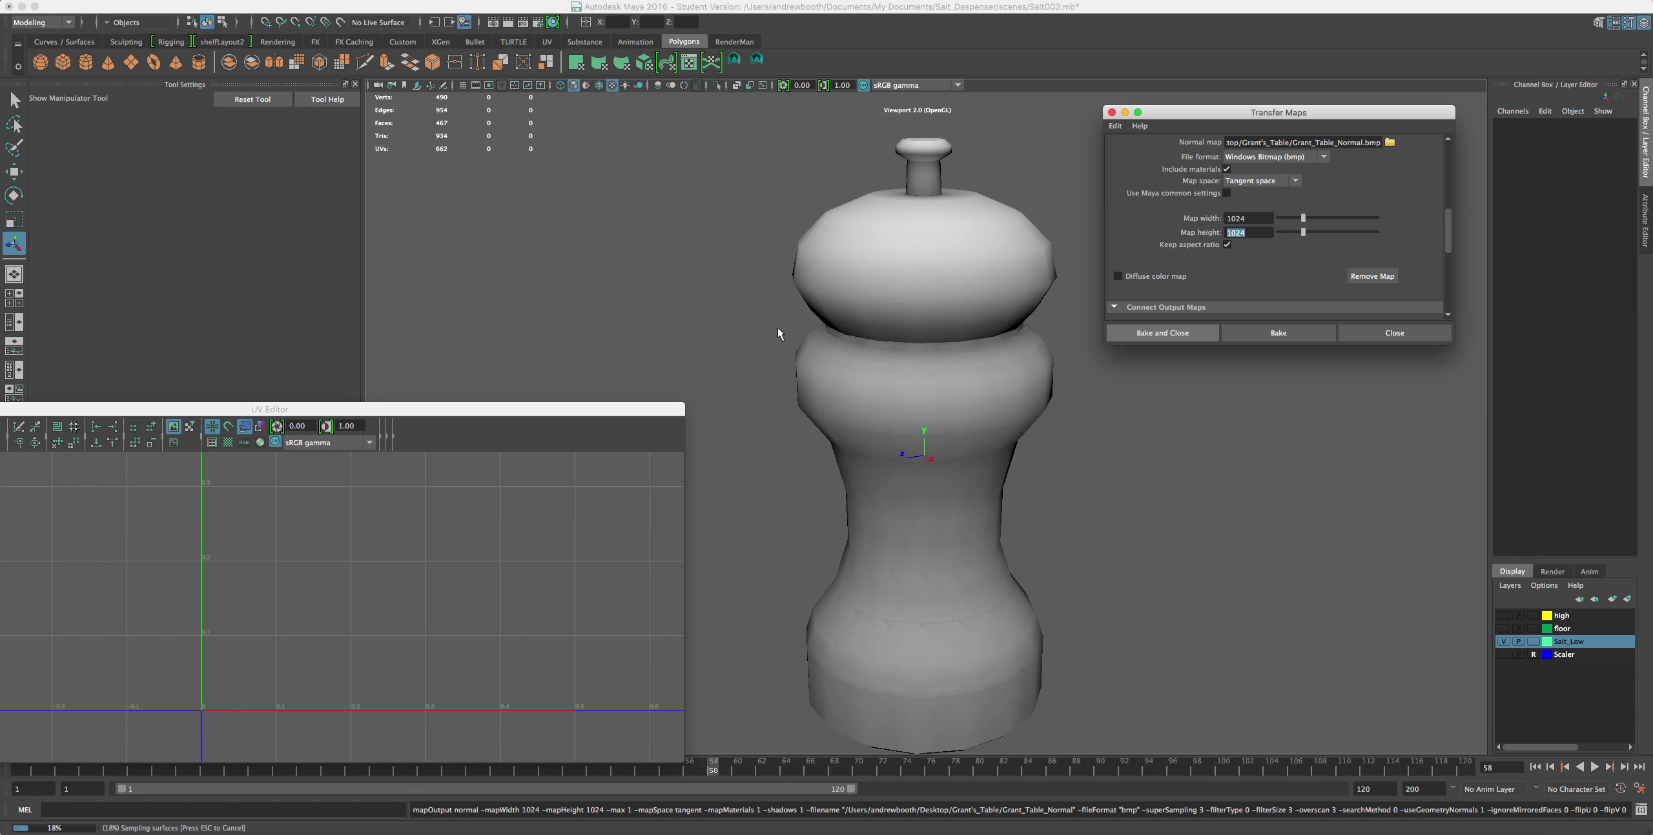
pyautogui.rightClick(271, 830)
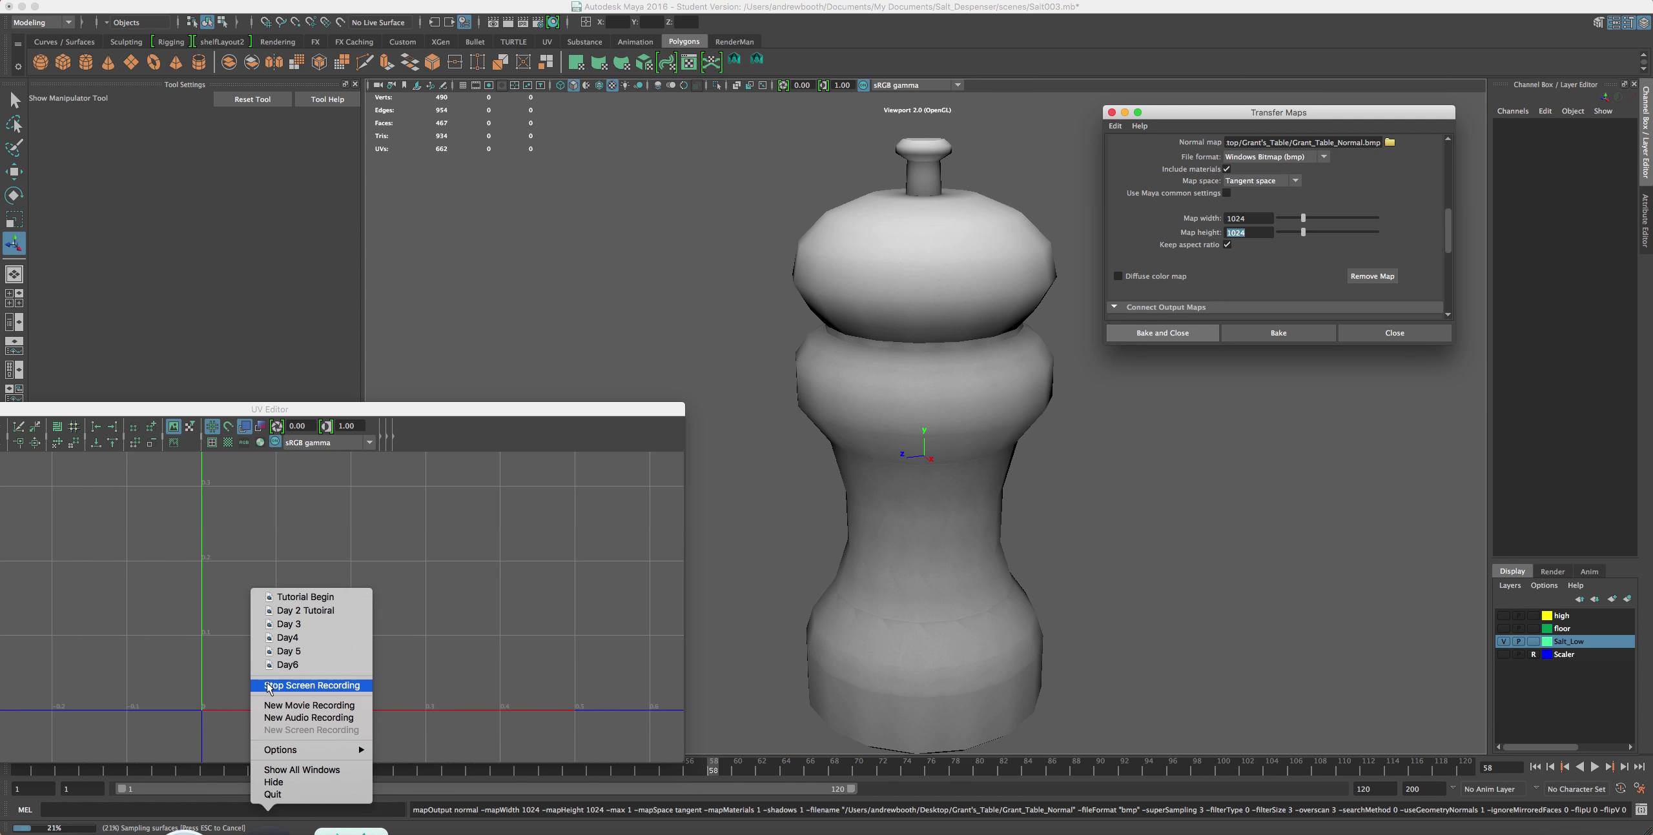